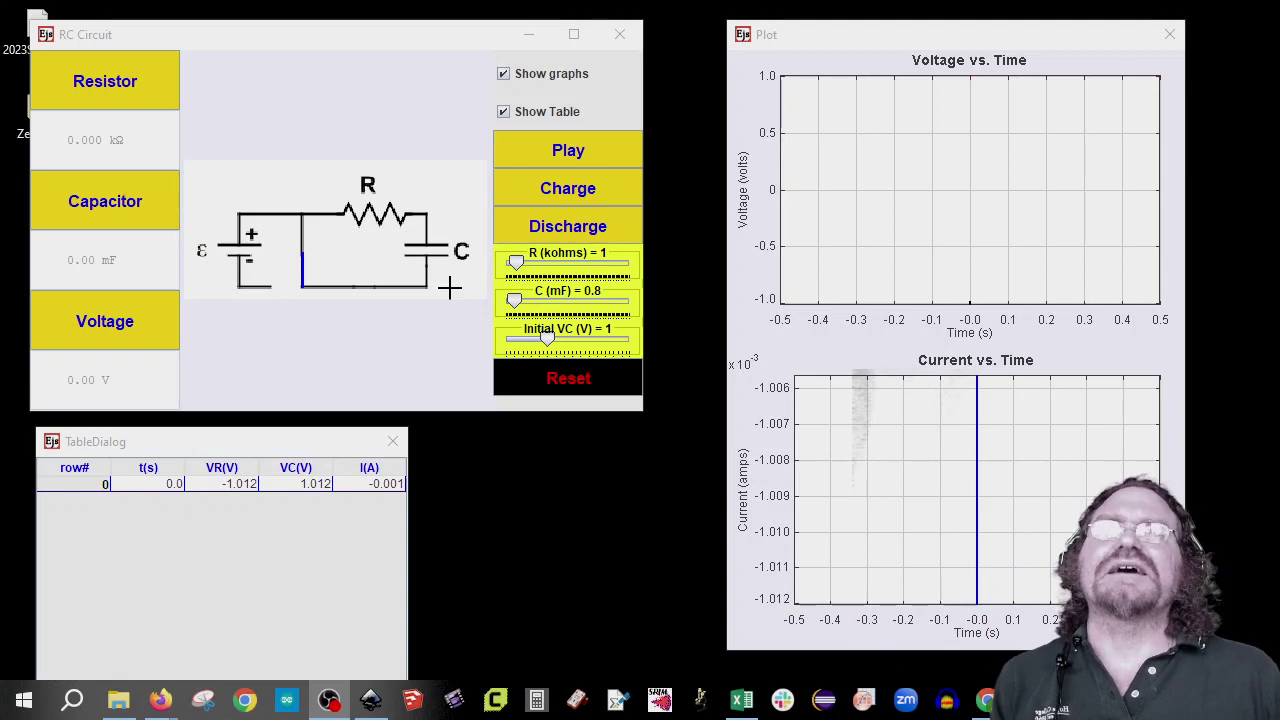
- Reset the simulation, set R to 5 kohms, C to 5 mF and initial VC to 2 V, and switch the circuit to charging
click(568, 379)
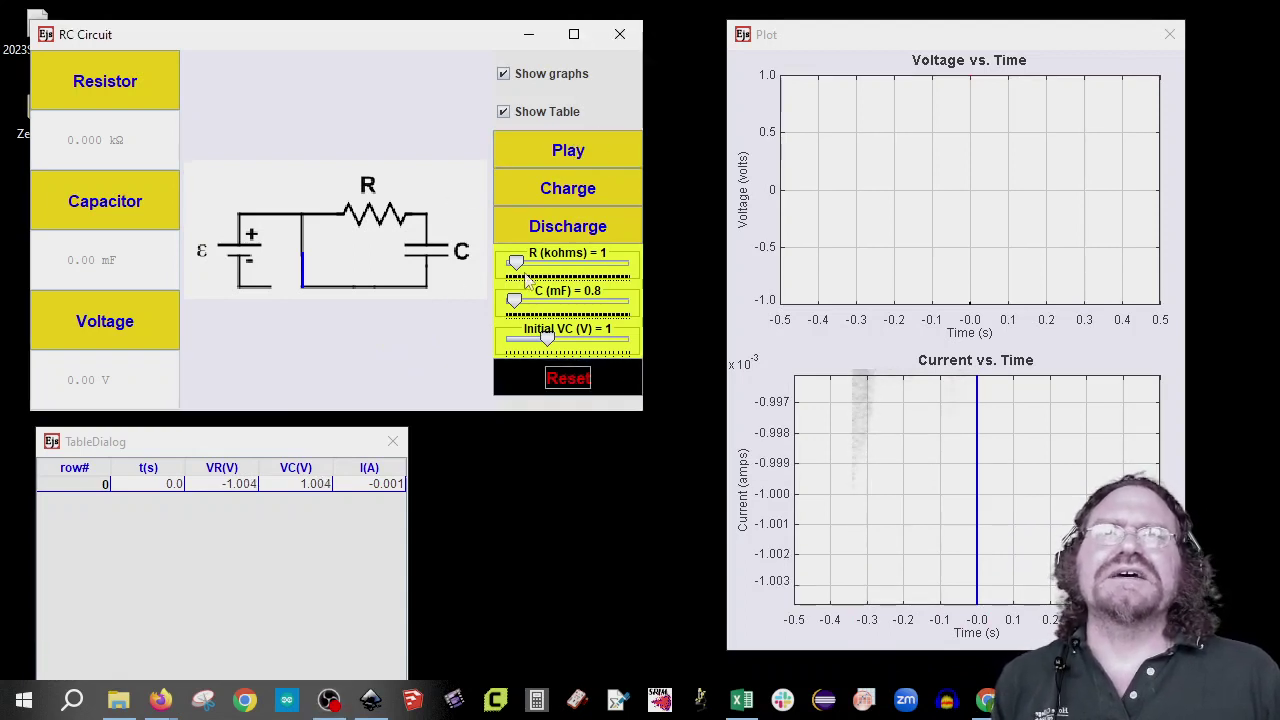
drag(515, 262, 572, 262)
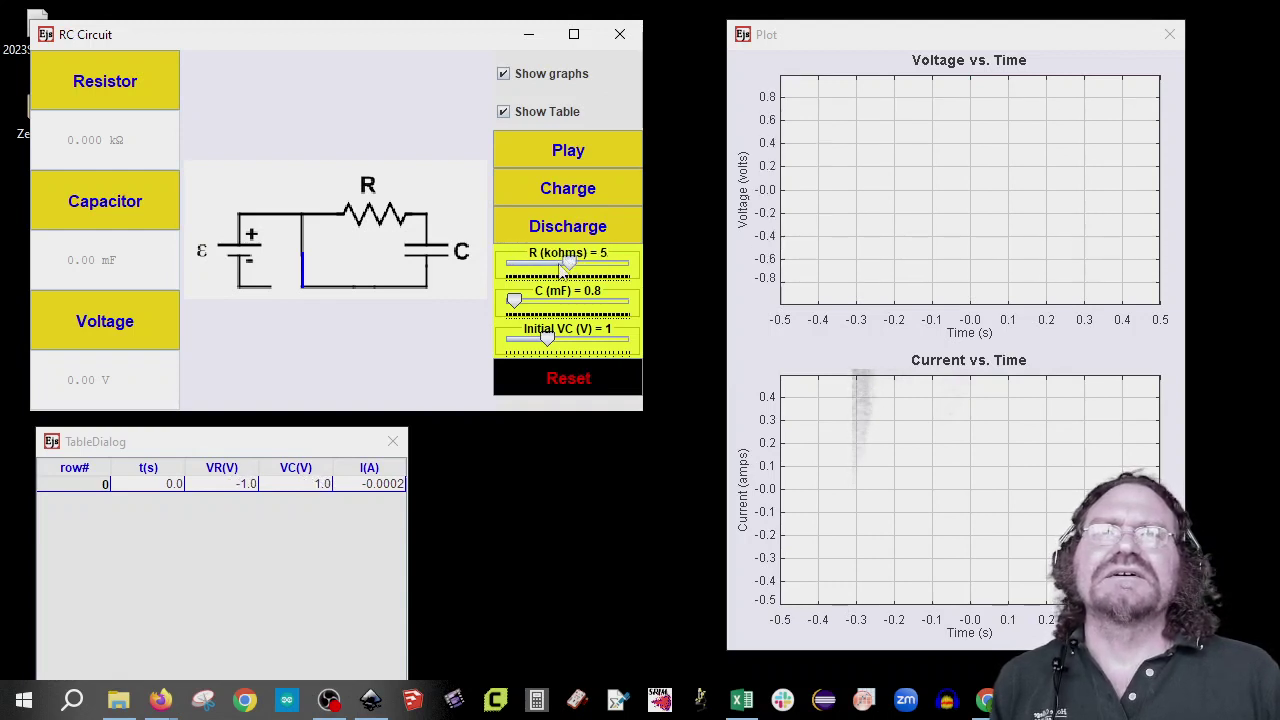
drag(514, 300, 590, 341)
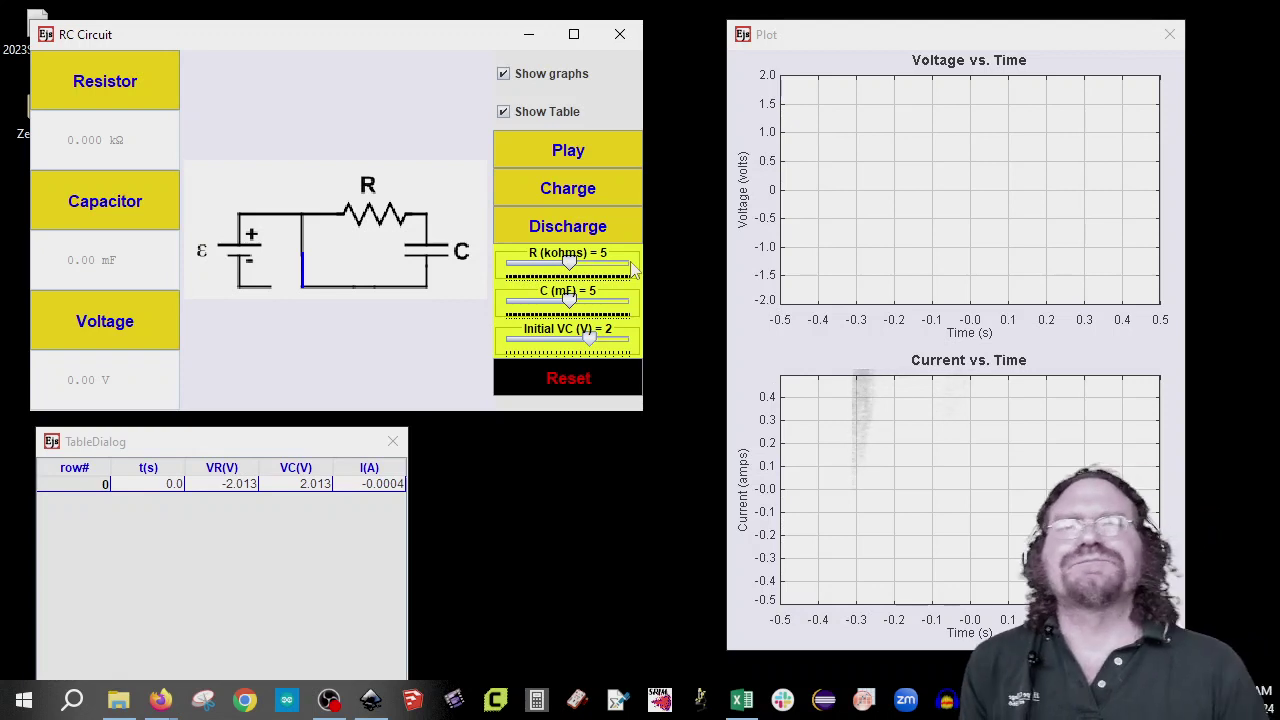
click(605, 192)
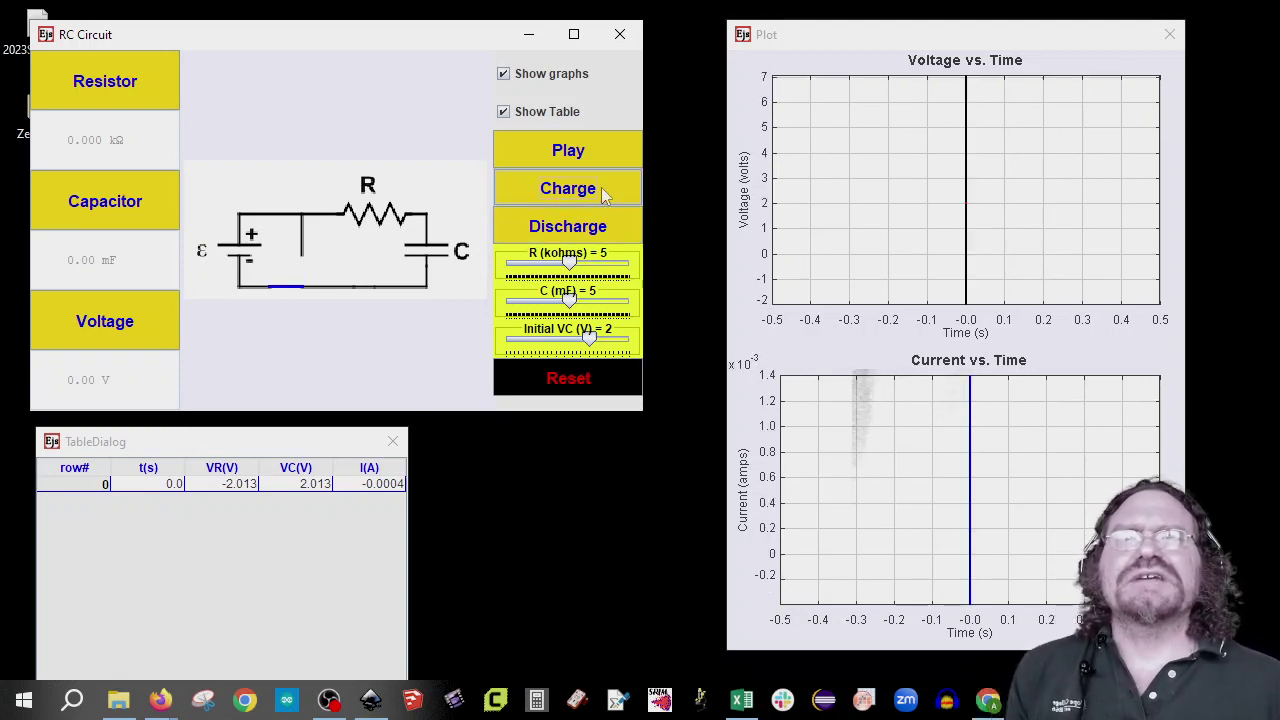
- Reset the circuit to its default values and run a charging simulation for about 10 s before pausing it
click(569, 378)
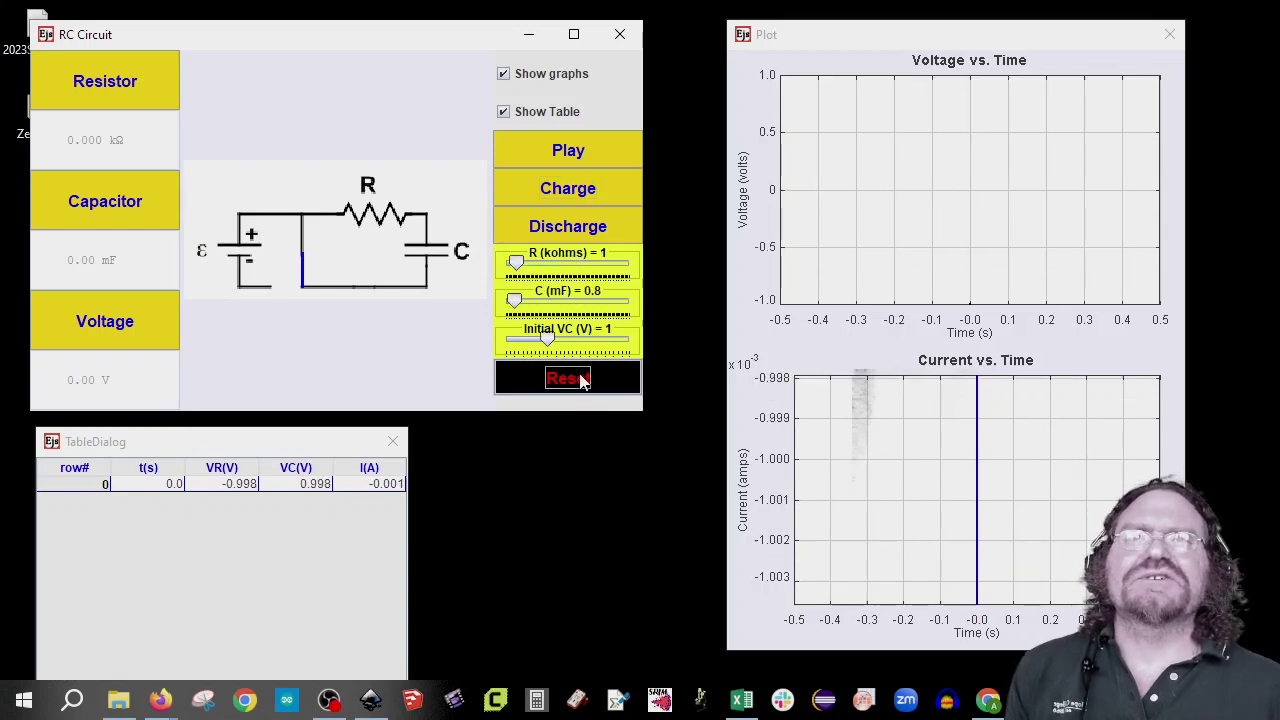
click(594, 198)
click(597, 151)
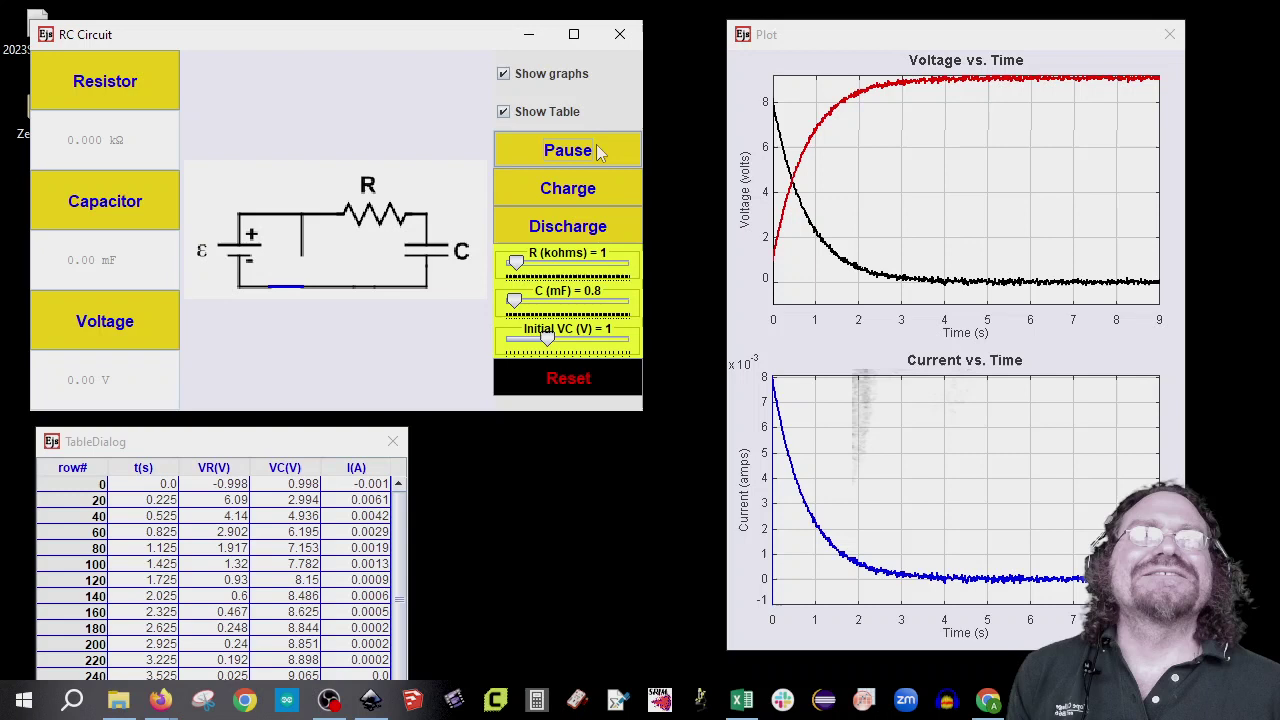
click(597, 145)
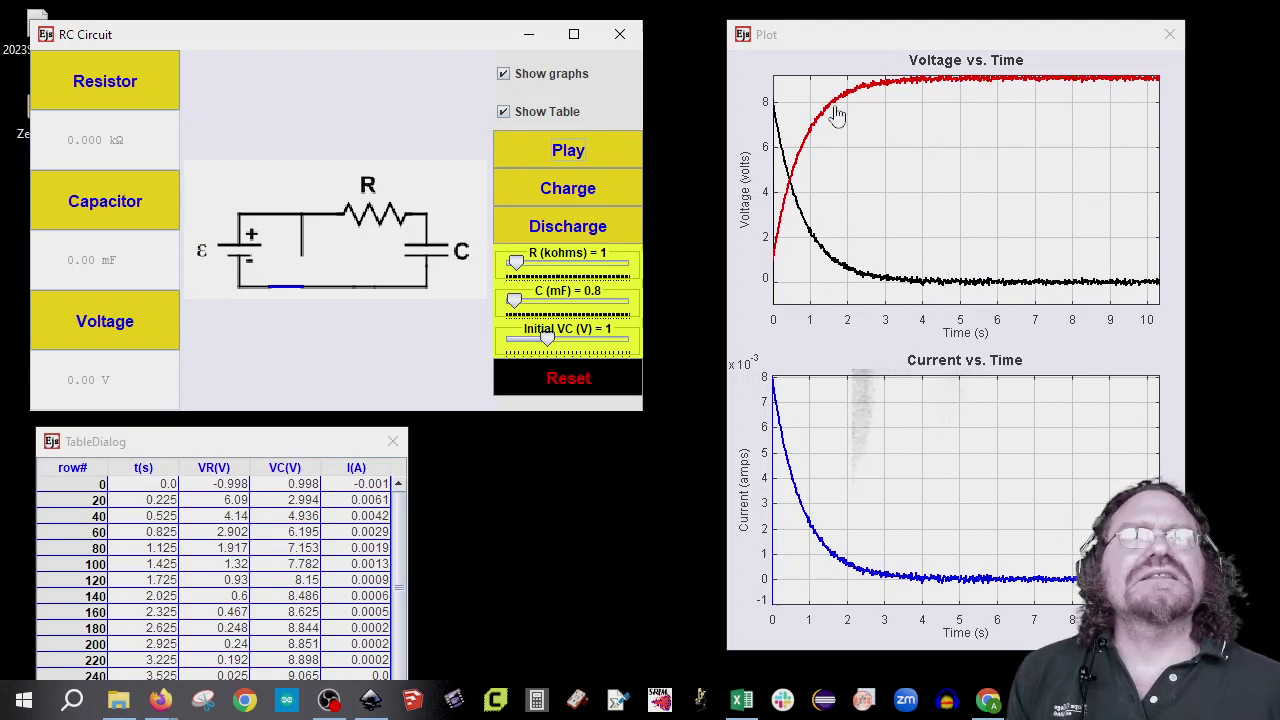
click(1113, 89)
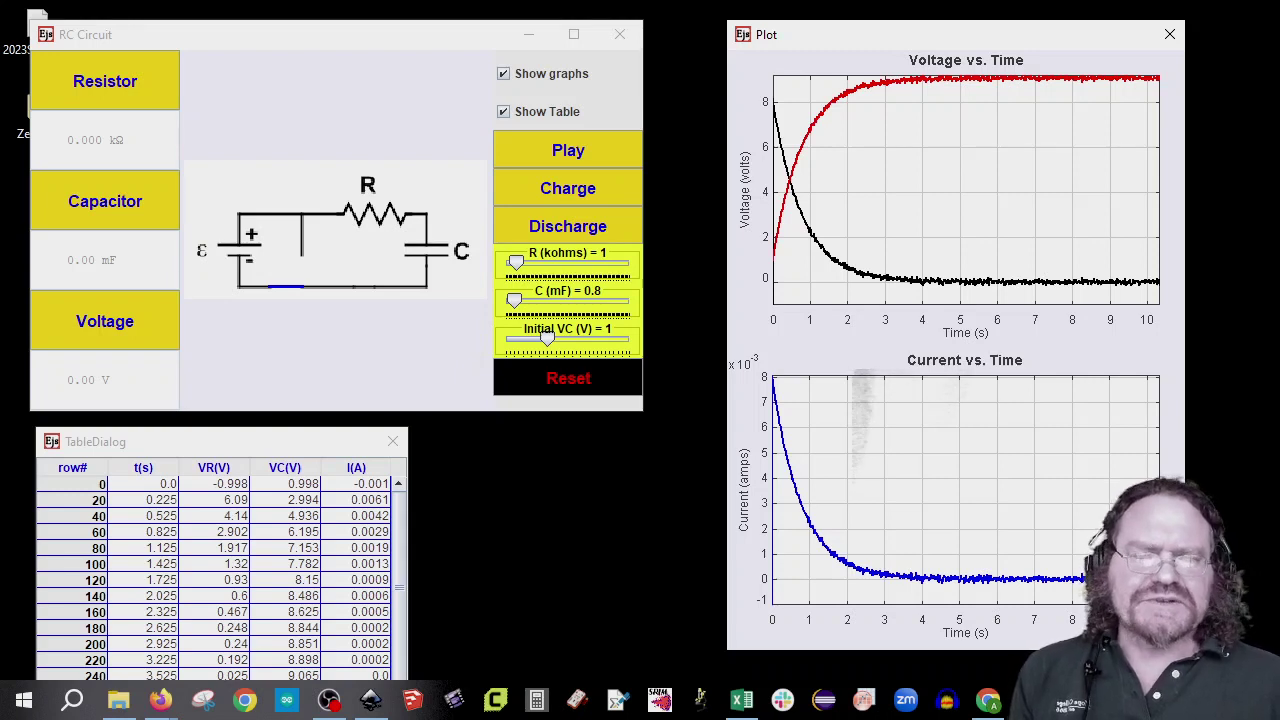
- Reset the simulation, switch the circuit to charging, and set the initial VC to 0 V and C to 1.5 mF
click(594, 380)
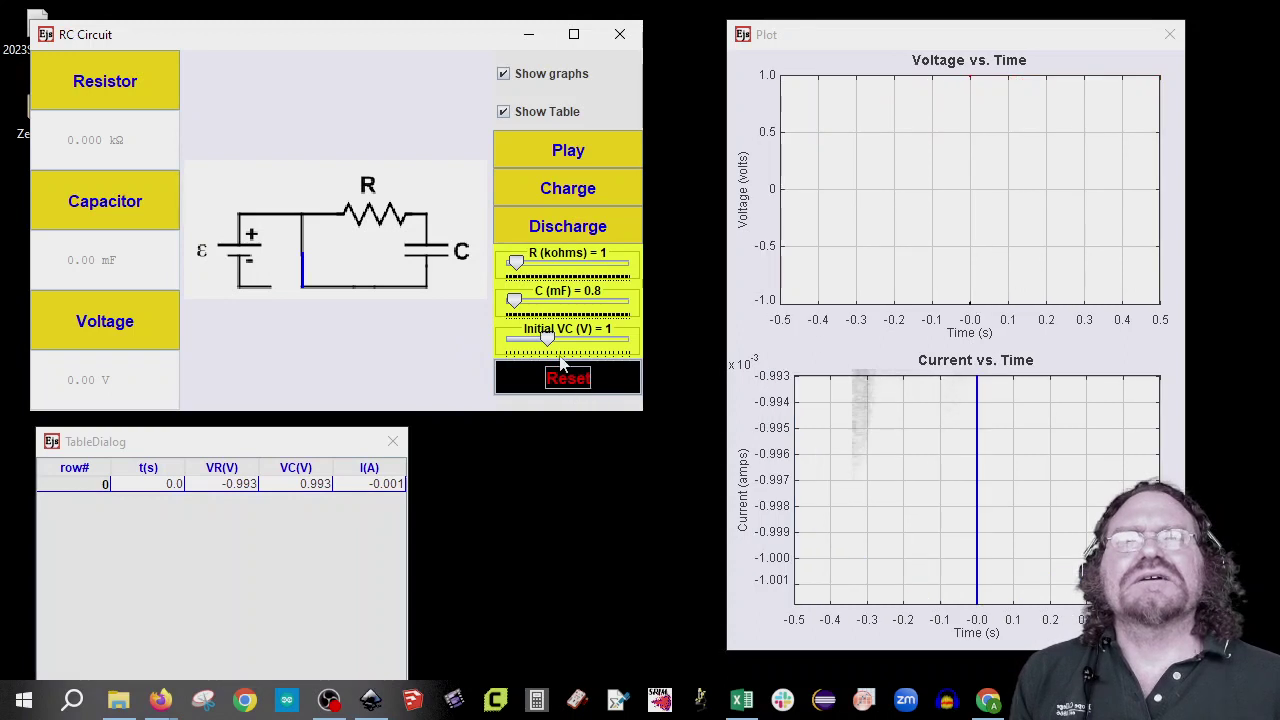
click(576, 191)
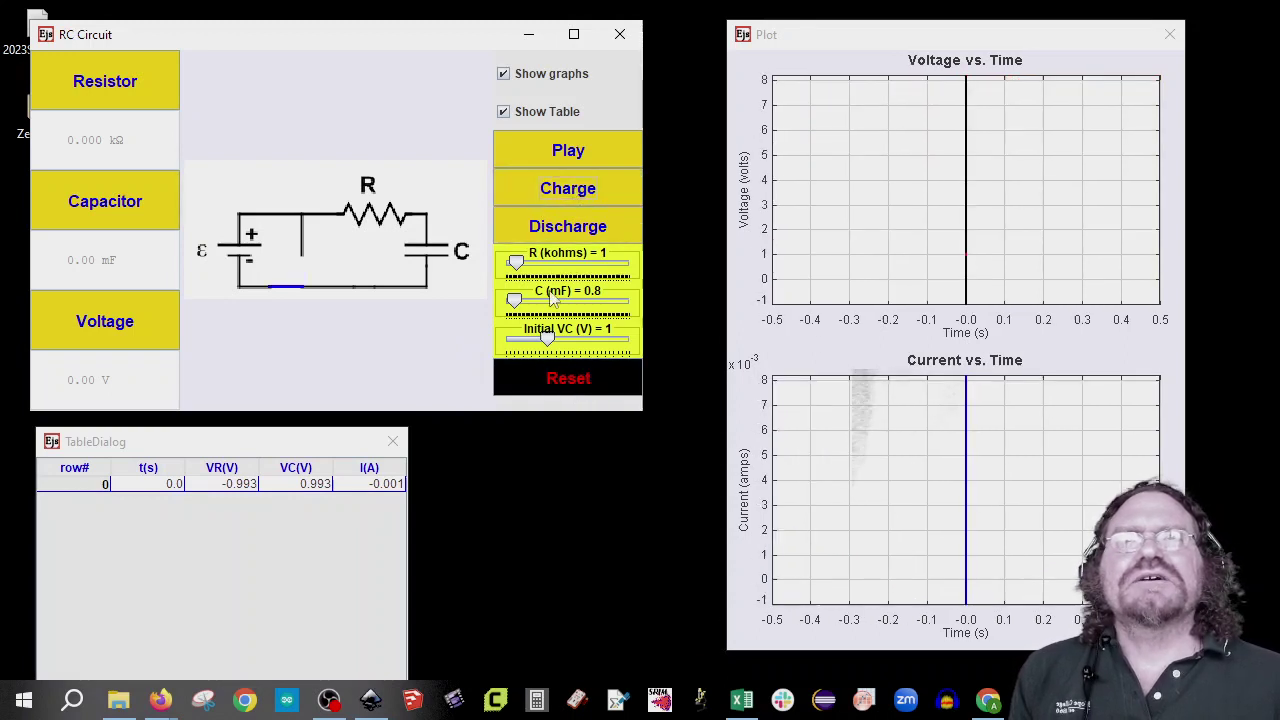
drag(547, 343, 524, 306)
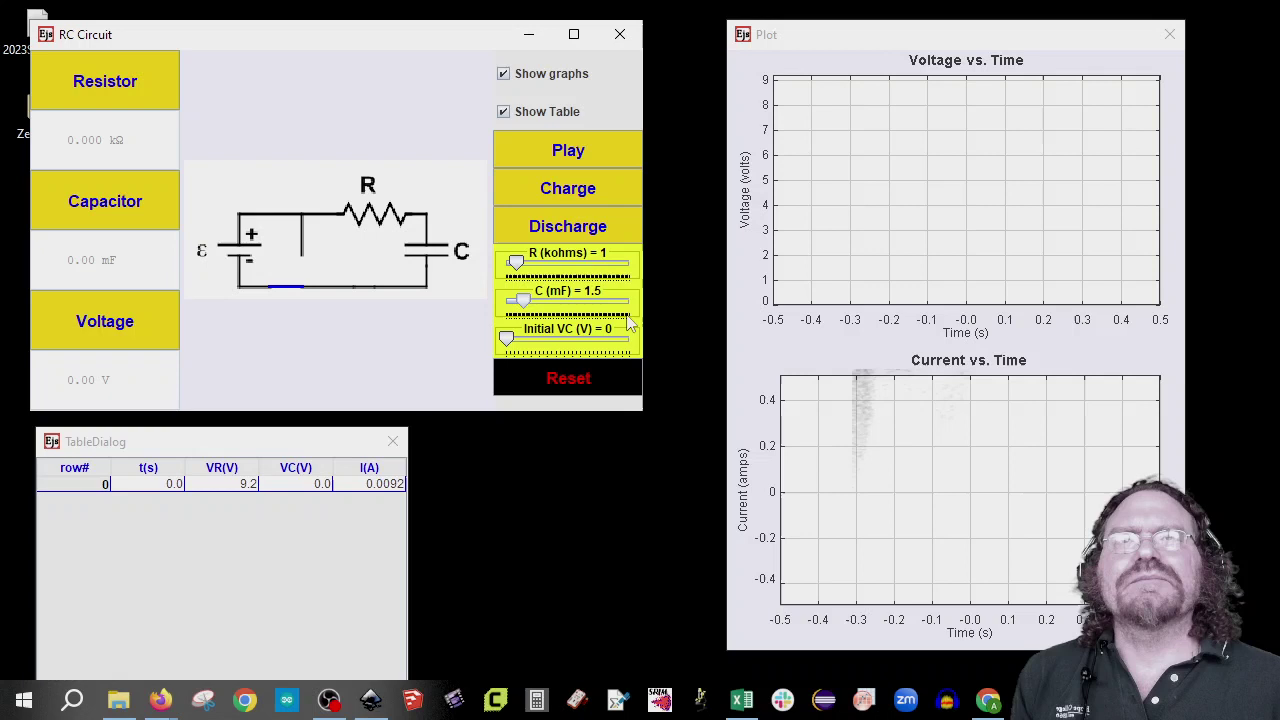
- Measure the resistor, capacitor and source voltage, and run the charging simulation for about 6 s before pausing it
click(95, 84)
click(113, 205)
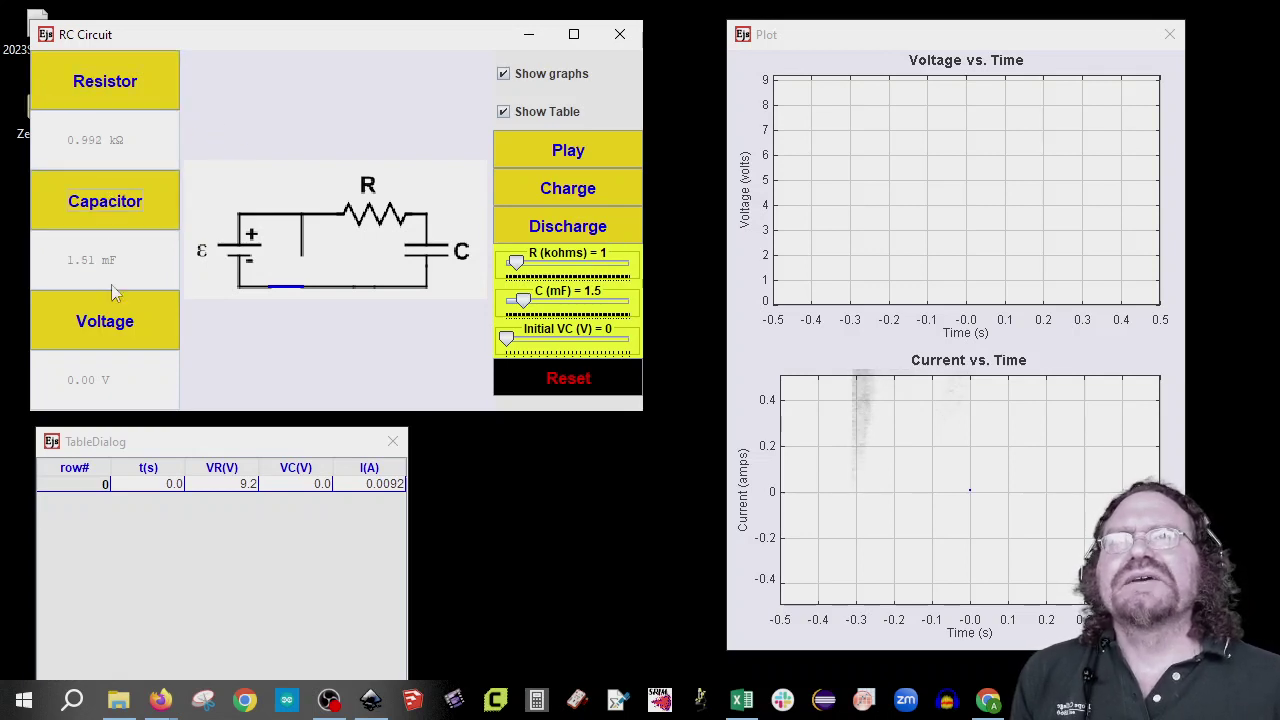
click(127, 330)
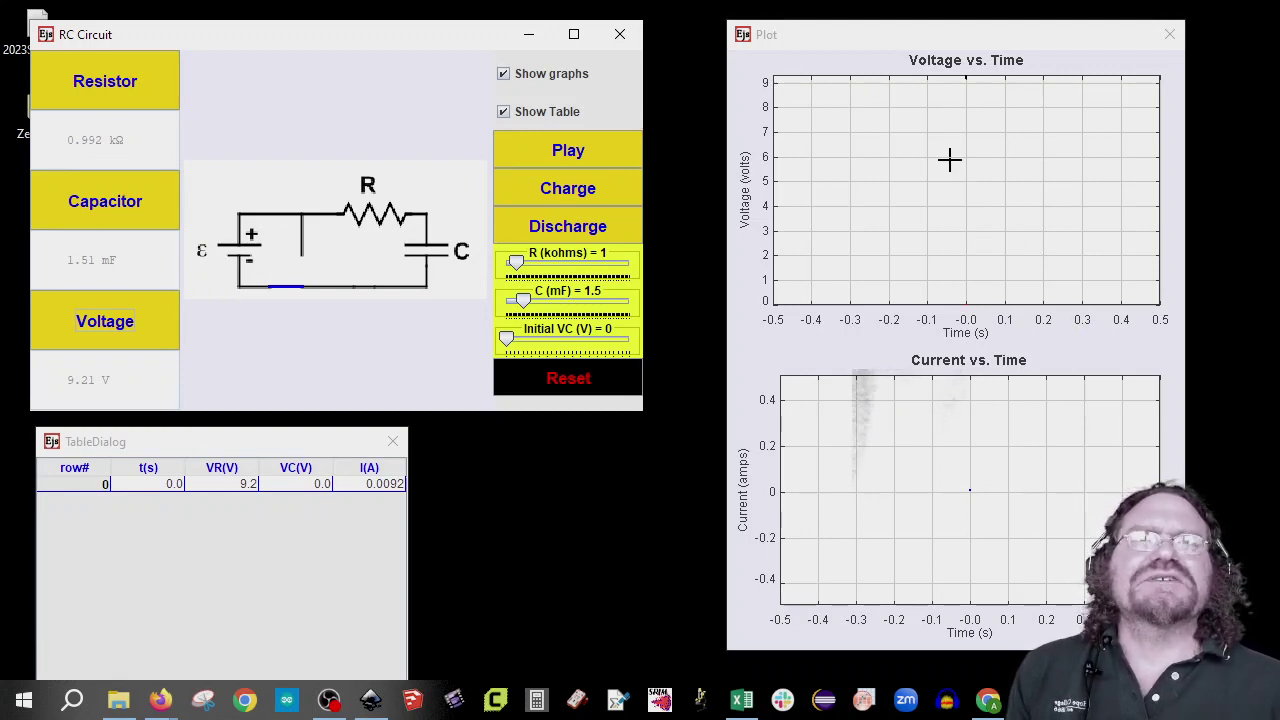
click(567, 150)
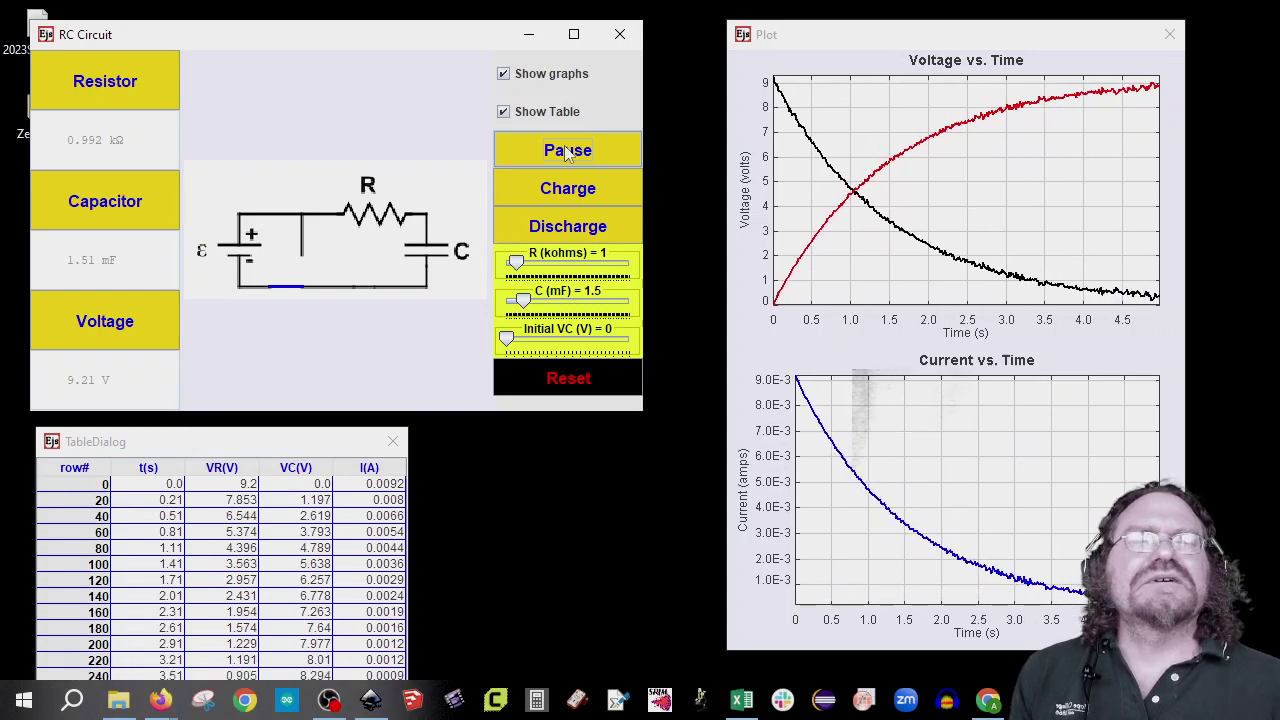
click(567, 150)
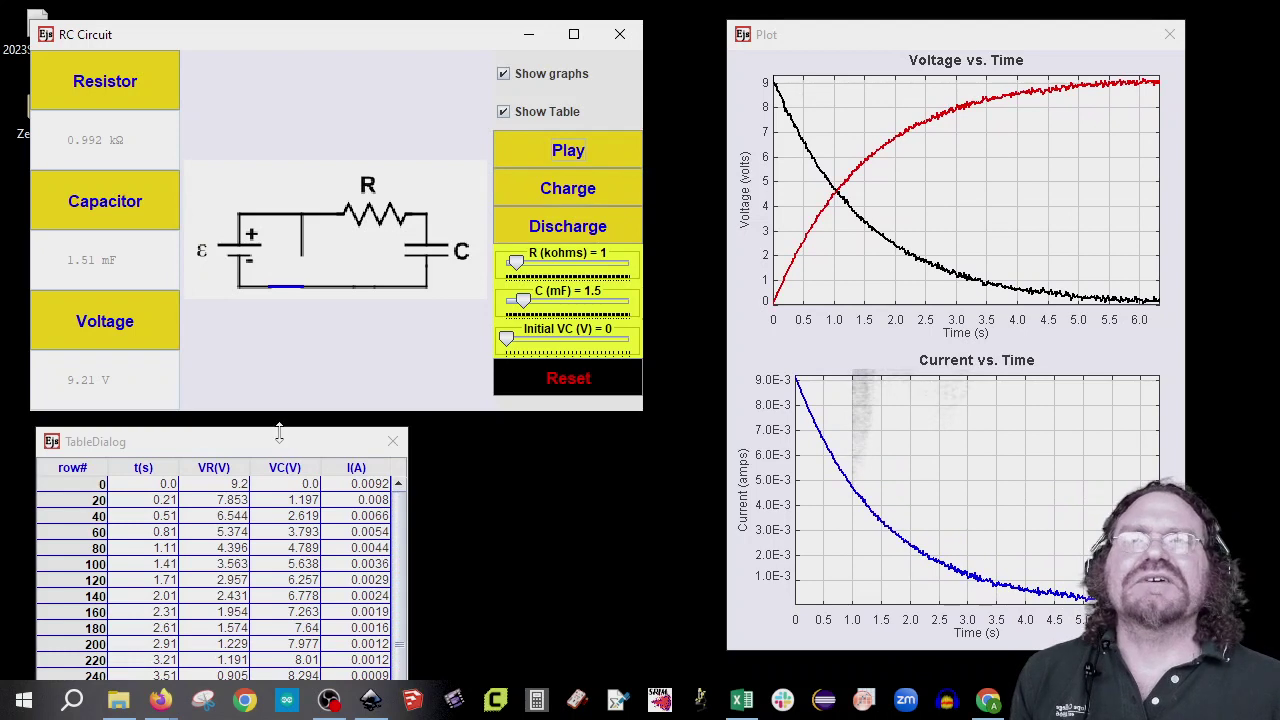
- Set the data table's stride to 6, moving the table window up to reach the setting and back down below the circuit
drag(283, 450, 320, 71)
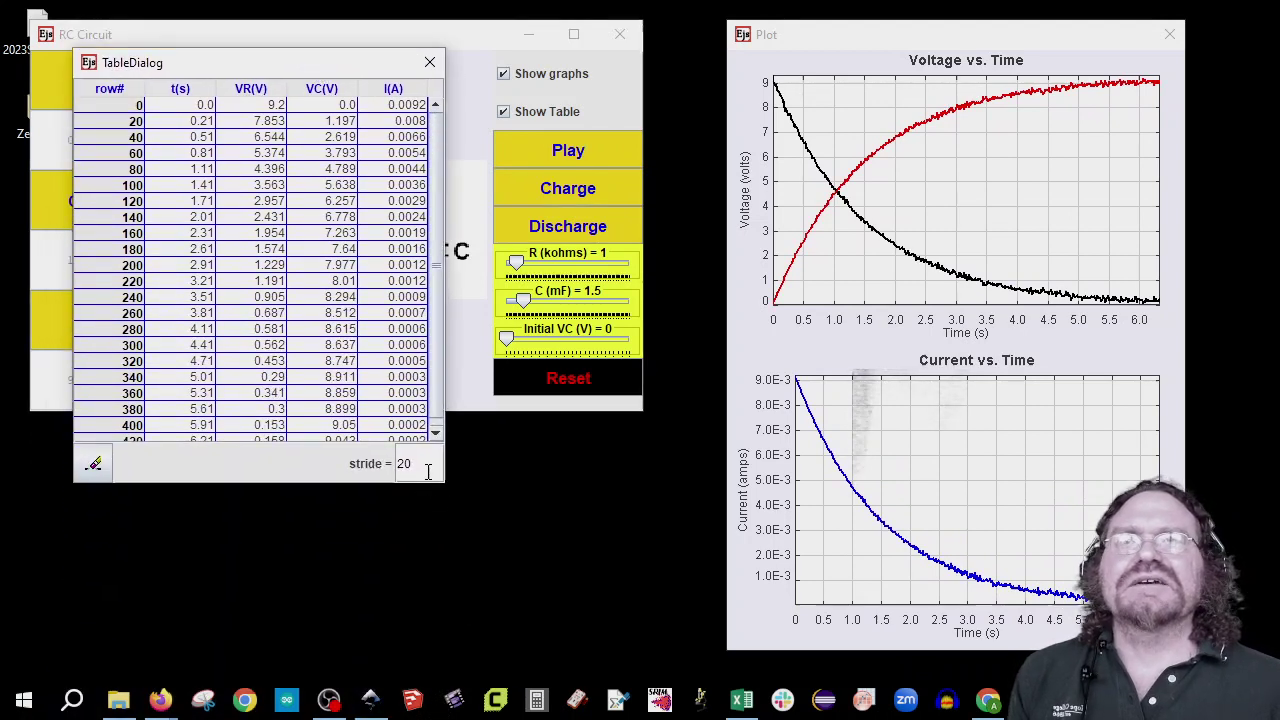
double_click(427, 471)
text(6)
key(Return)
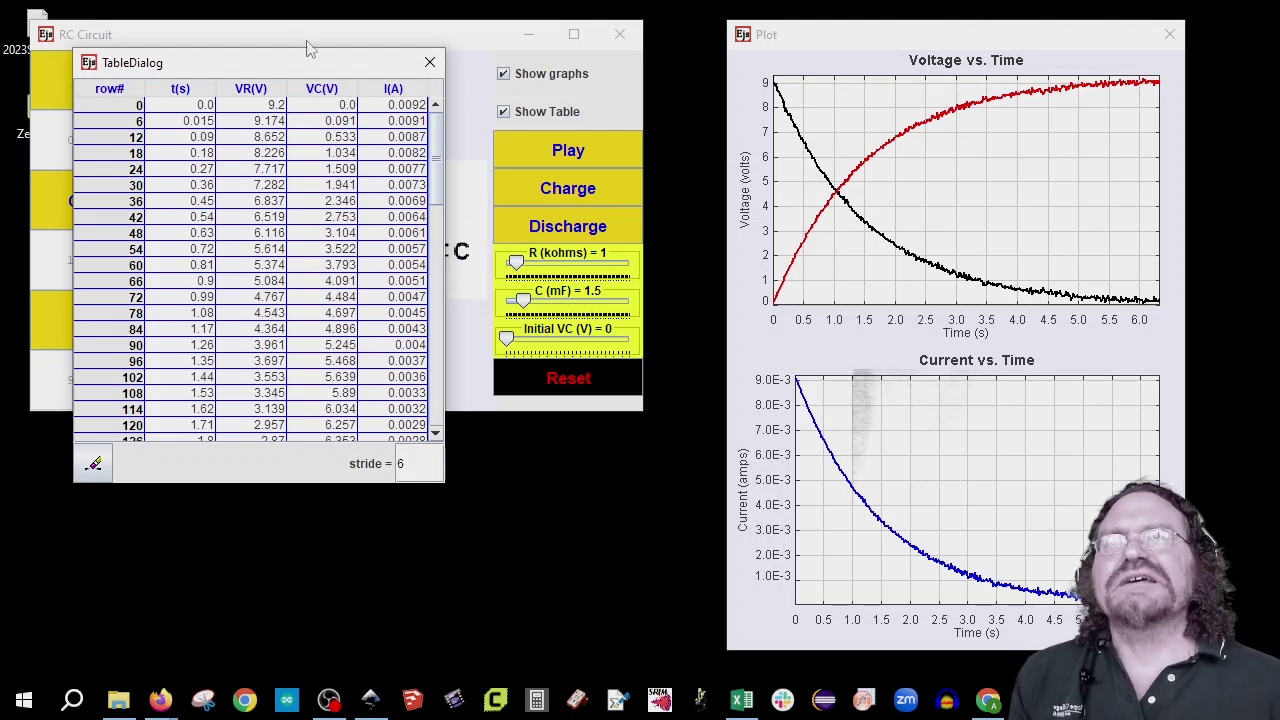
drag(308, 72, 289, 462)
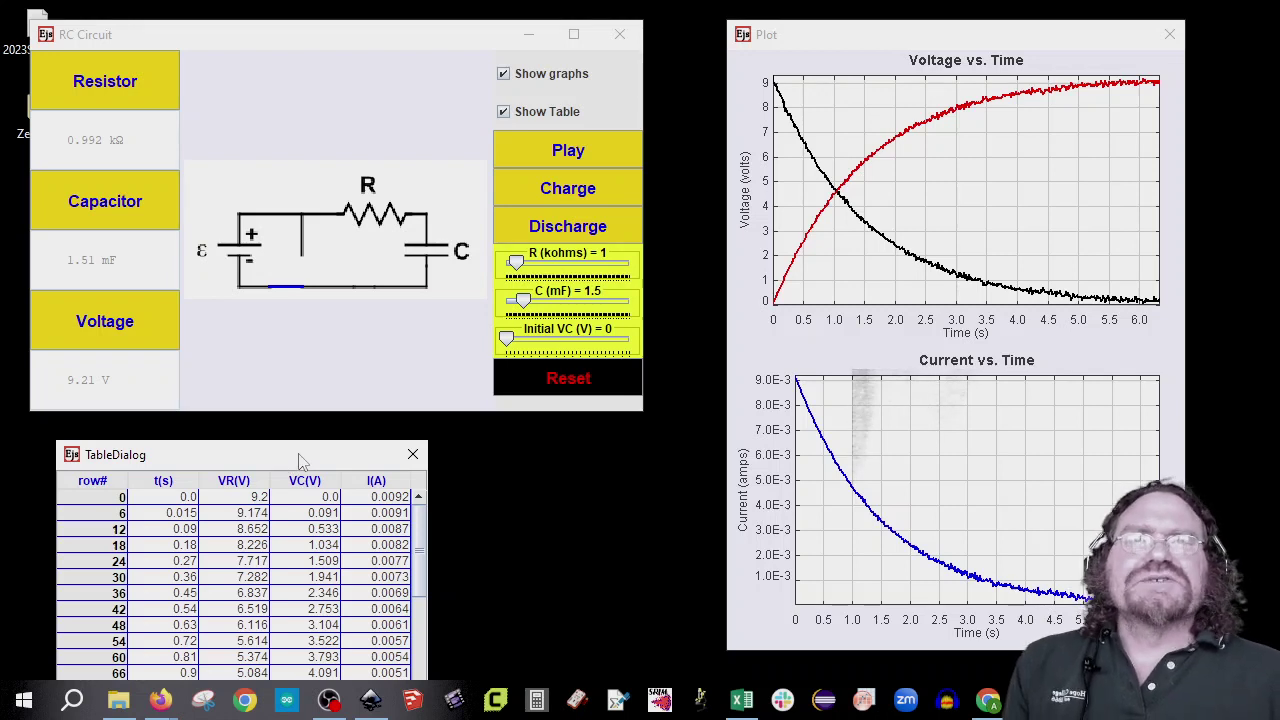
- Copy all the simulation table data and paste it into Sheet1 of the Excel workbook, starting at cell A2
click(182, 503)
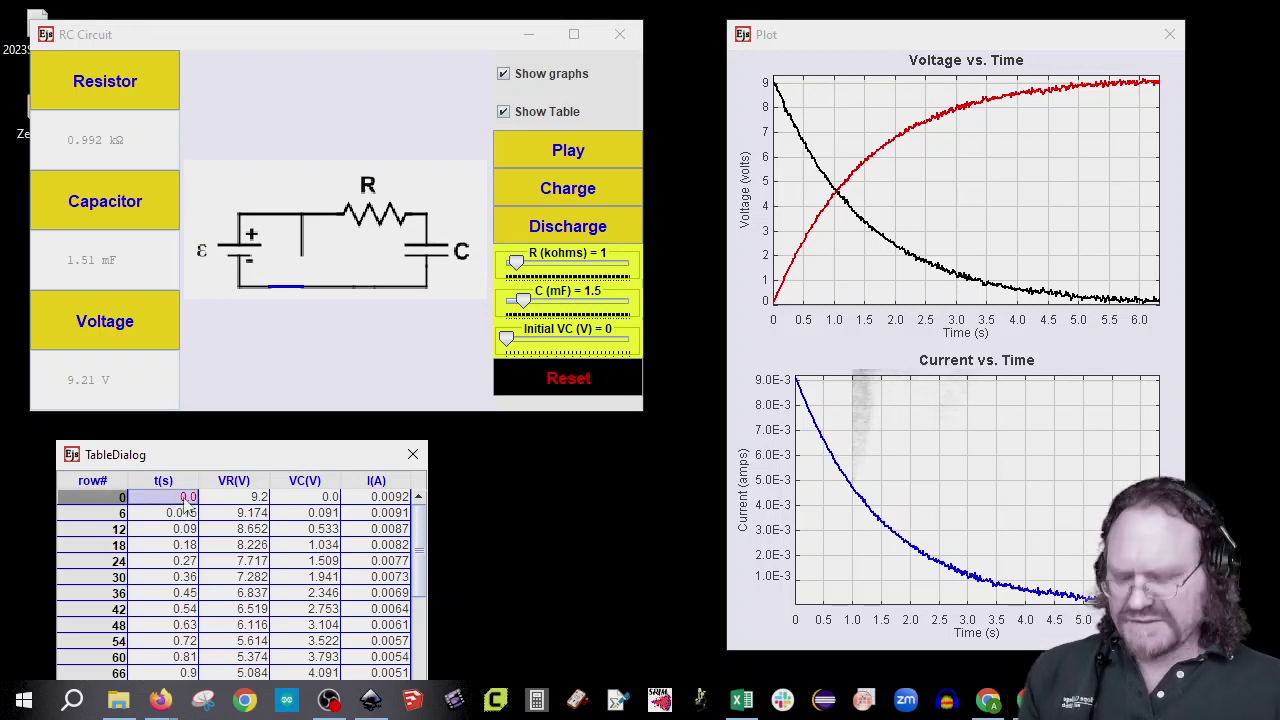
key(ctrl+a)
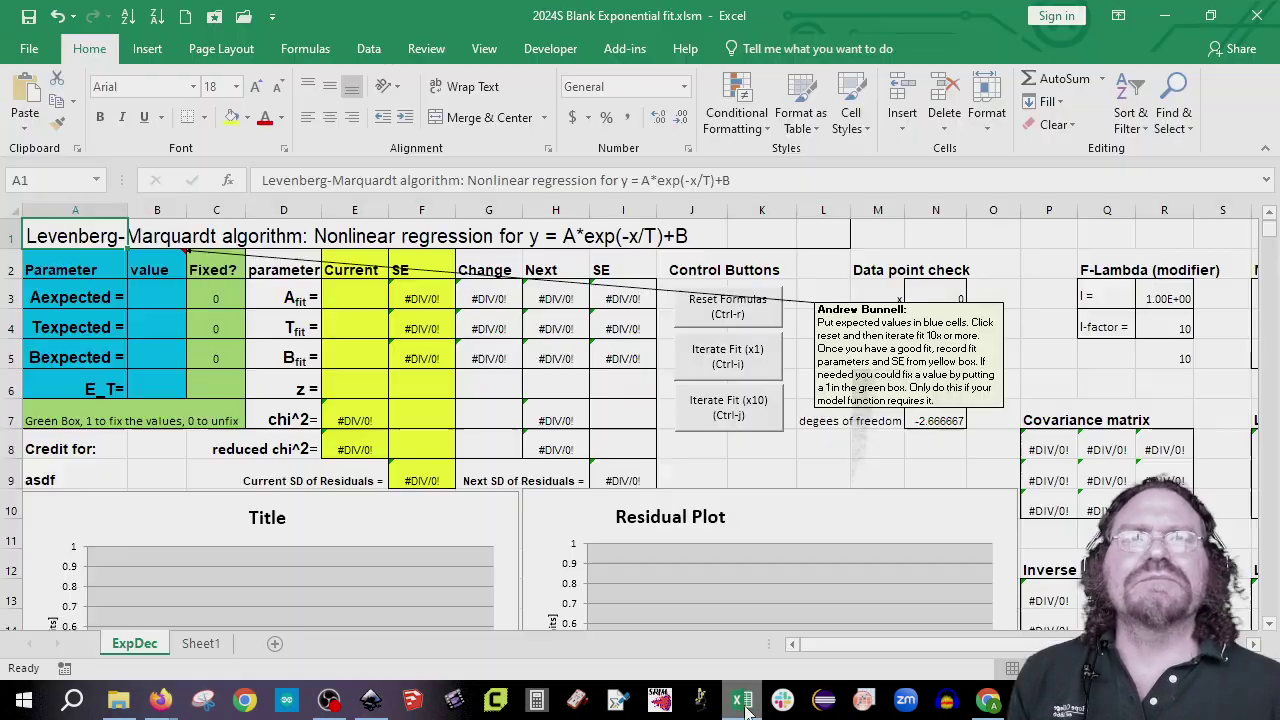
scroll(440, 410, down, 10)
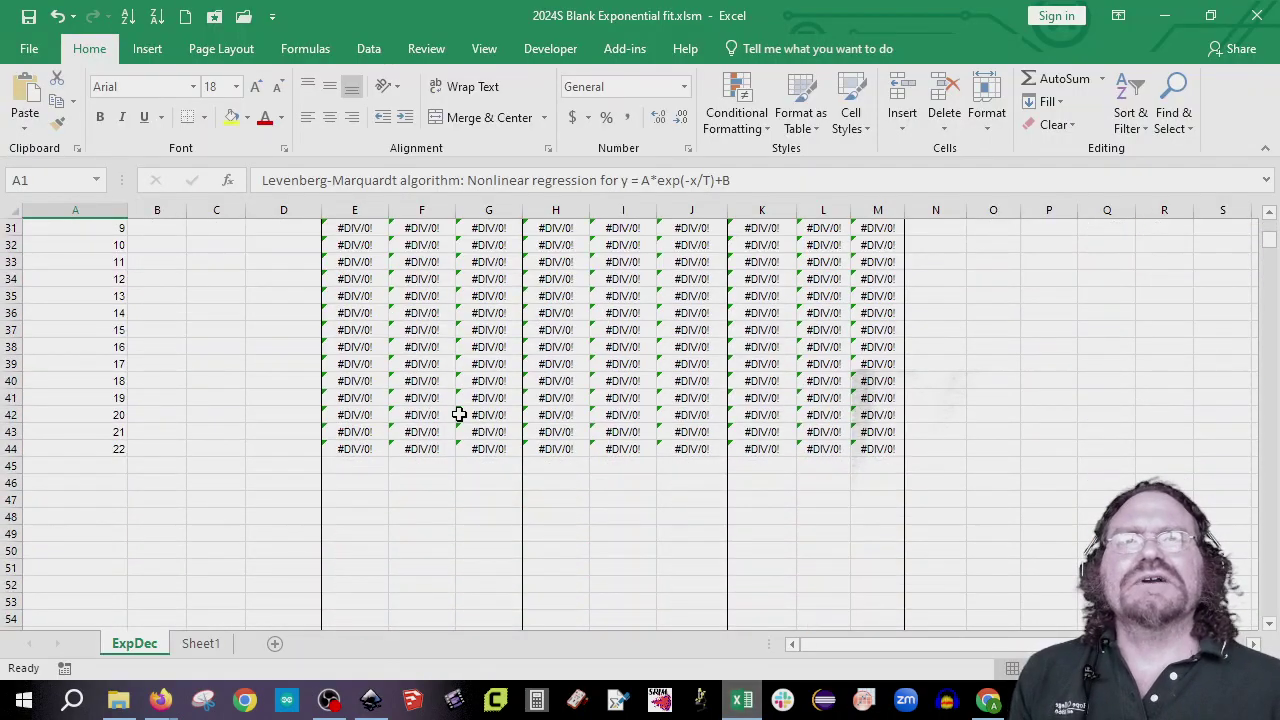
scroll(459, 414, up, 8)
click(195, 644)
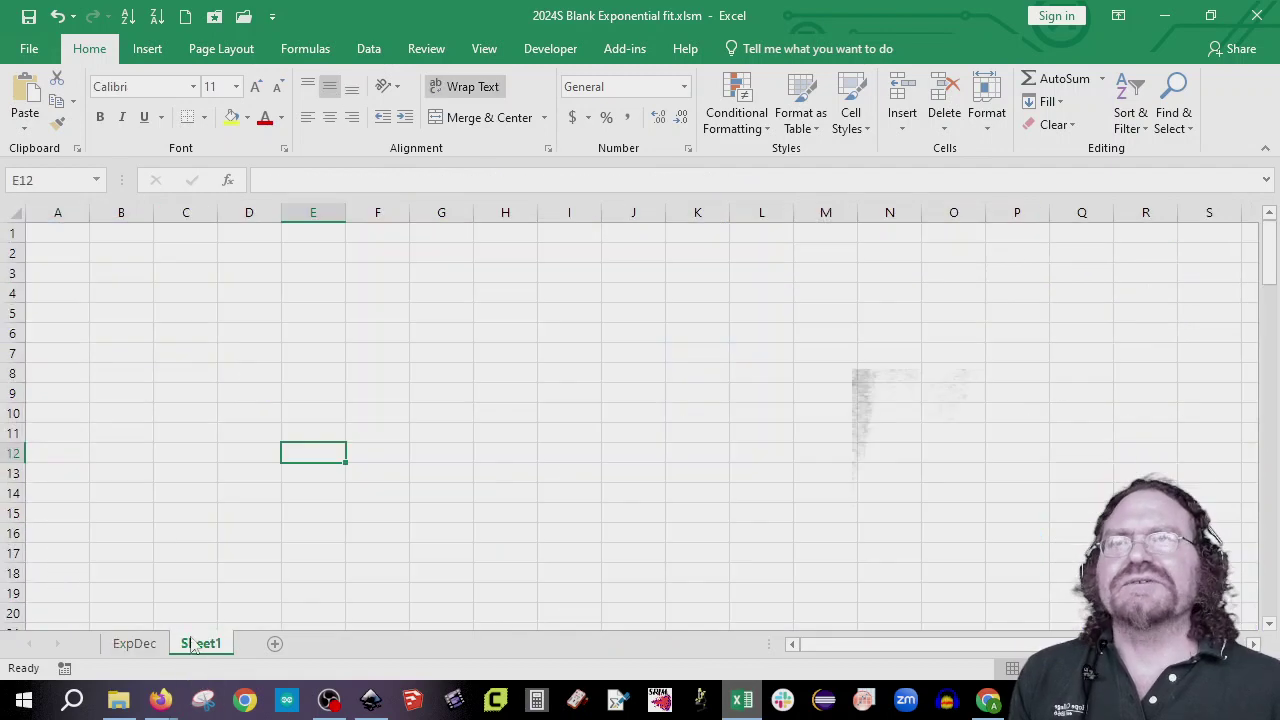
click(65, 252)
key(ctrl+v)
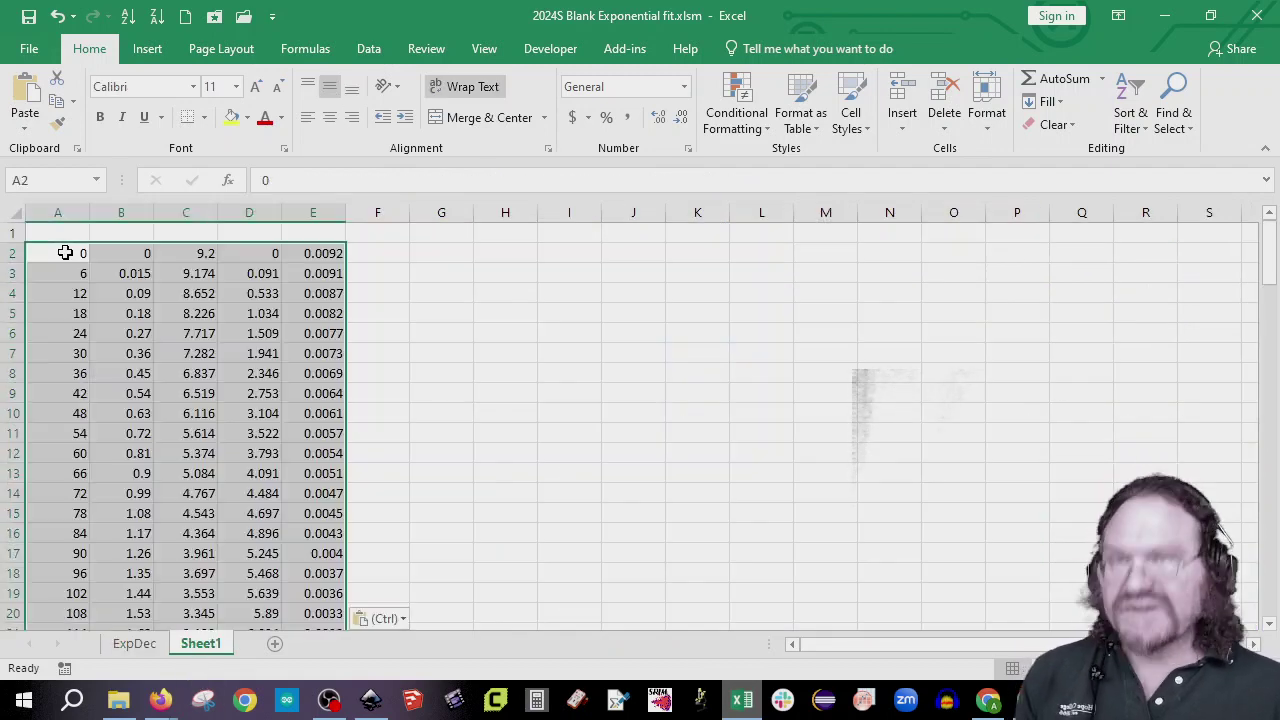
- Label the first two data columns with the headers "bin" in A1 and "time(S)" in B1
click(72, 232)
text(bin)
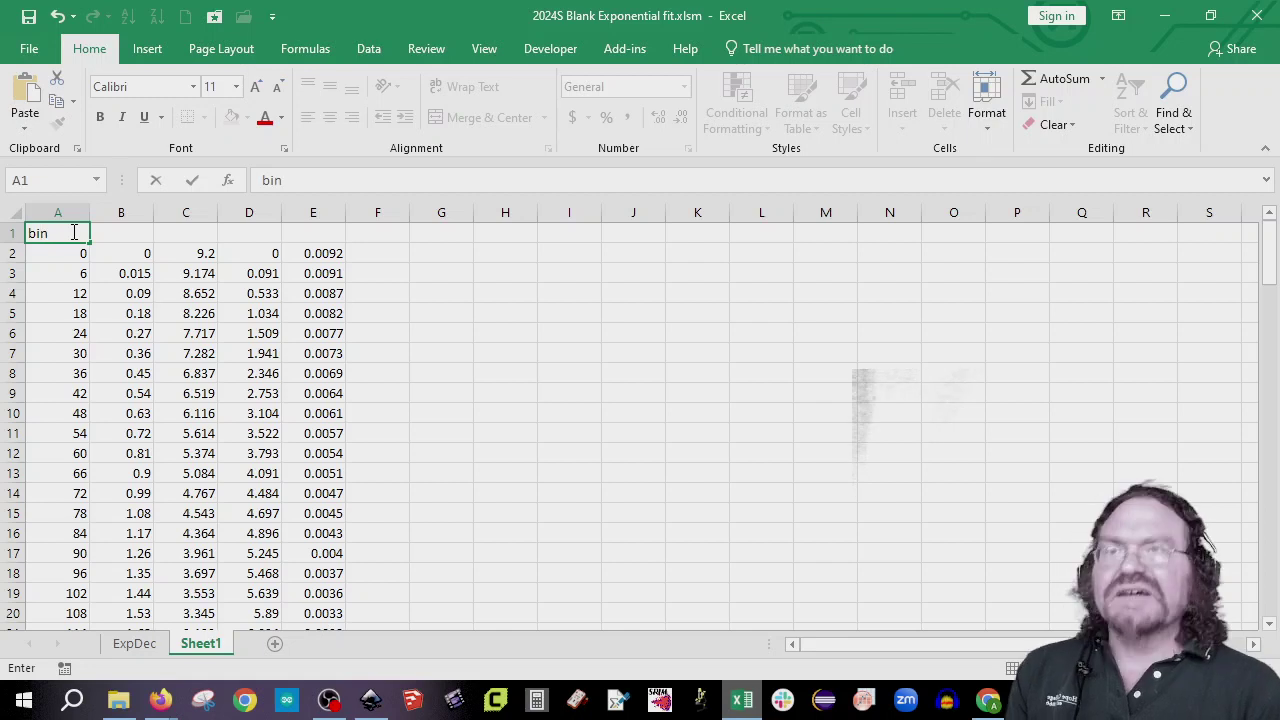
key(Tab)
text(V)
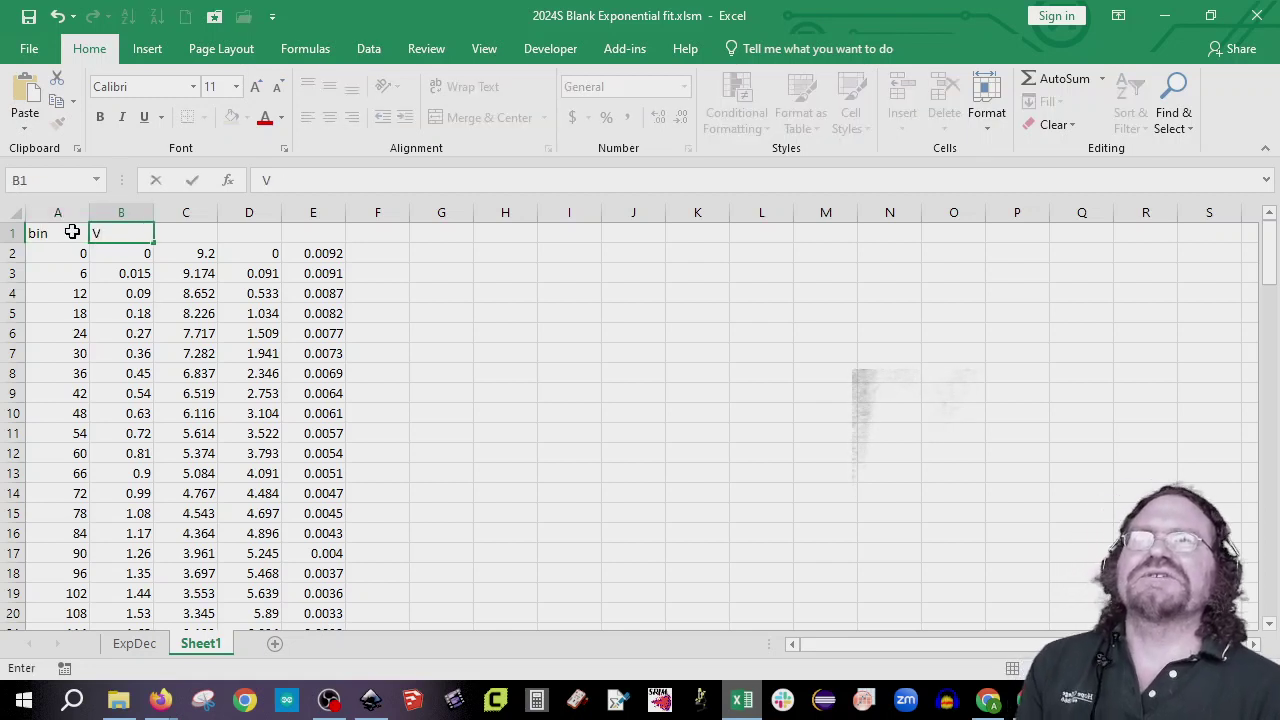
key(BackSpace)
text(time(S))
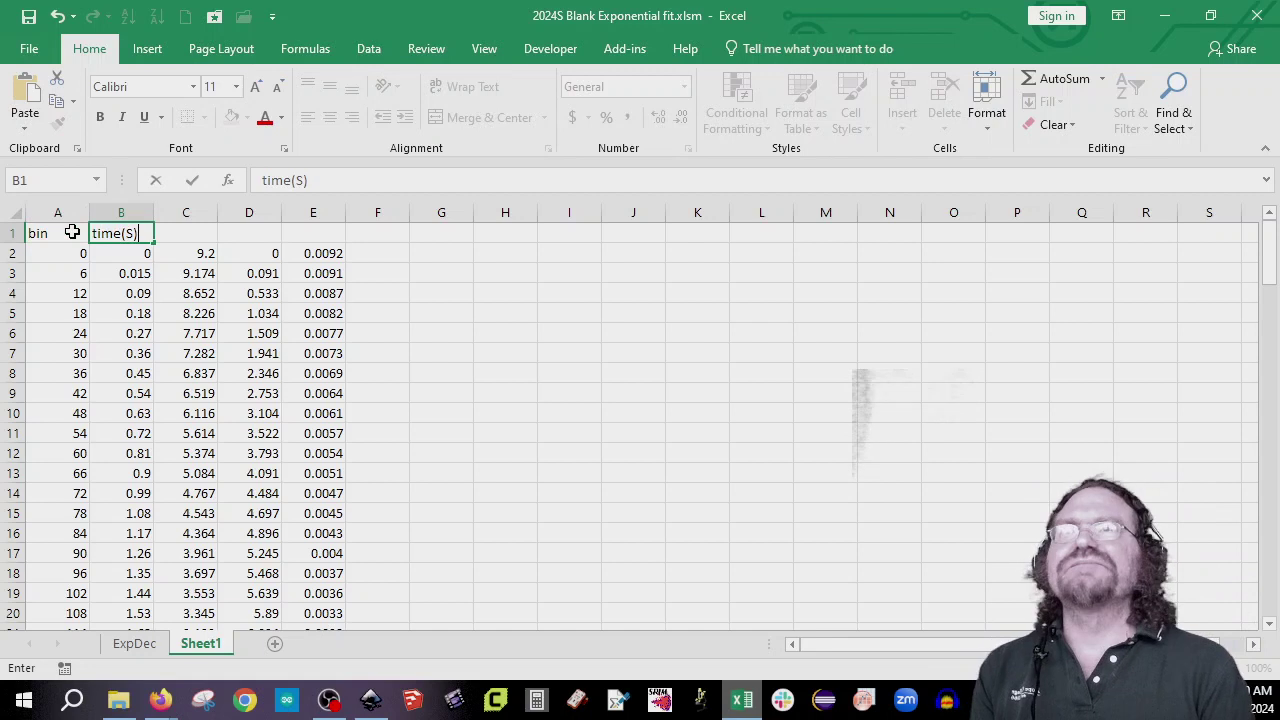
key(Tab)
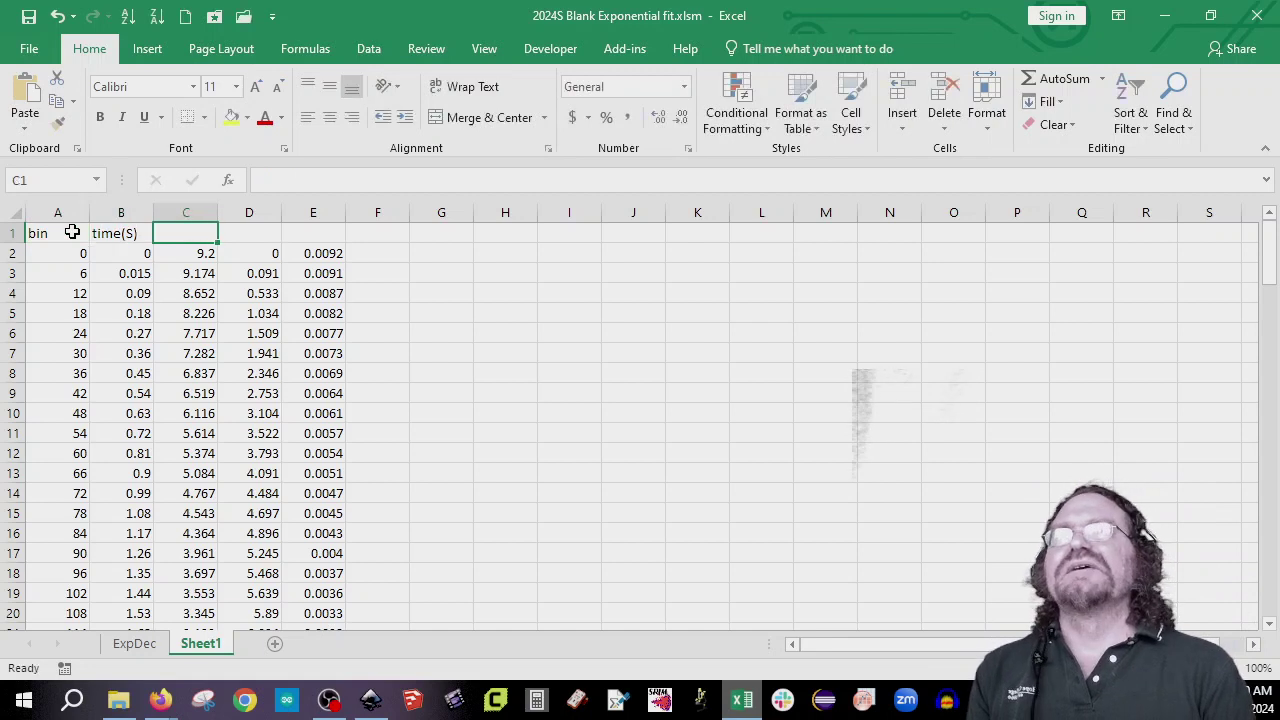
- Label the third and fourth data columns with the headers "VR(V)" in C1 and "VC(V)" in D1
text(V)
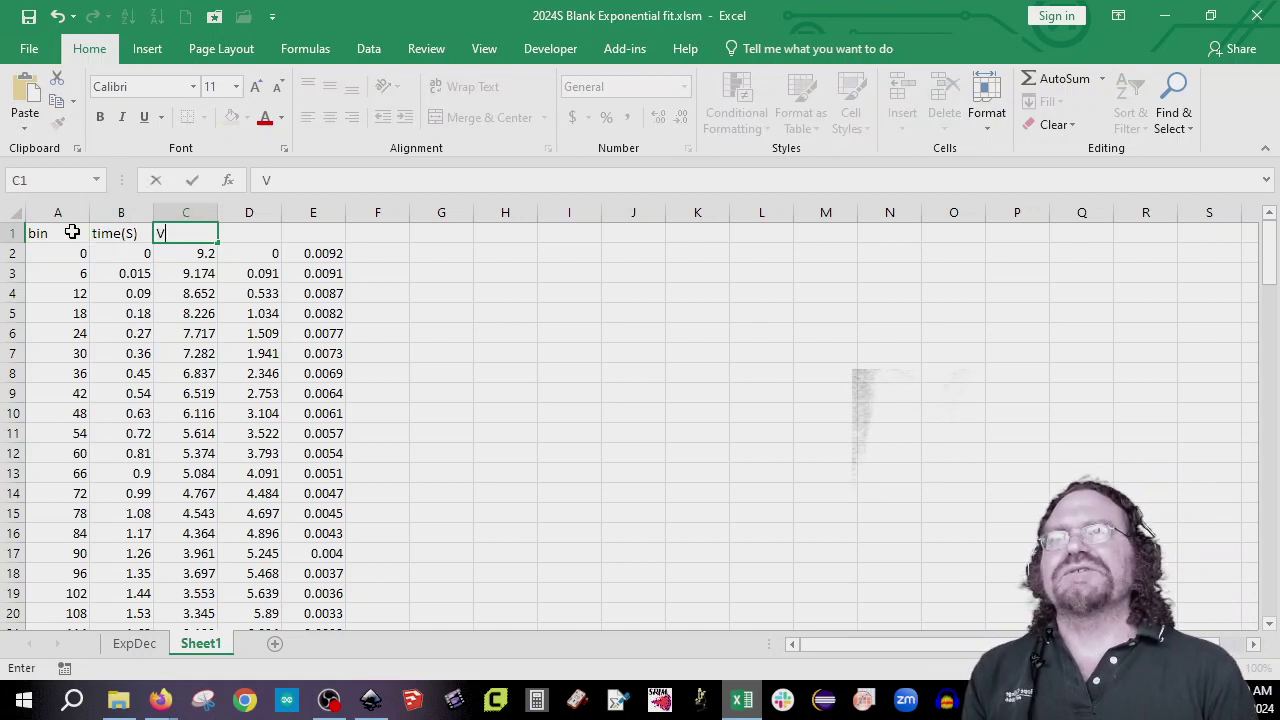
text(R(V))
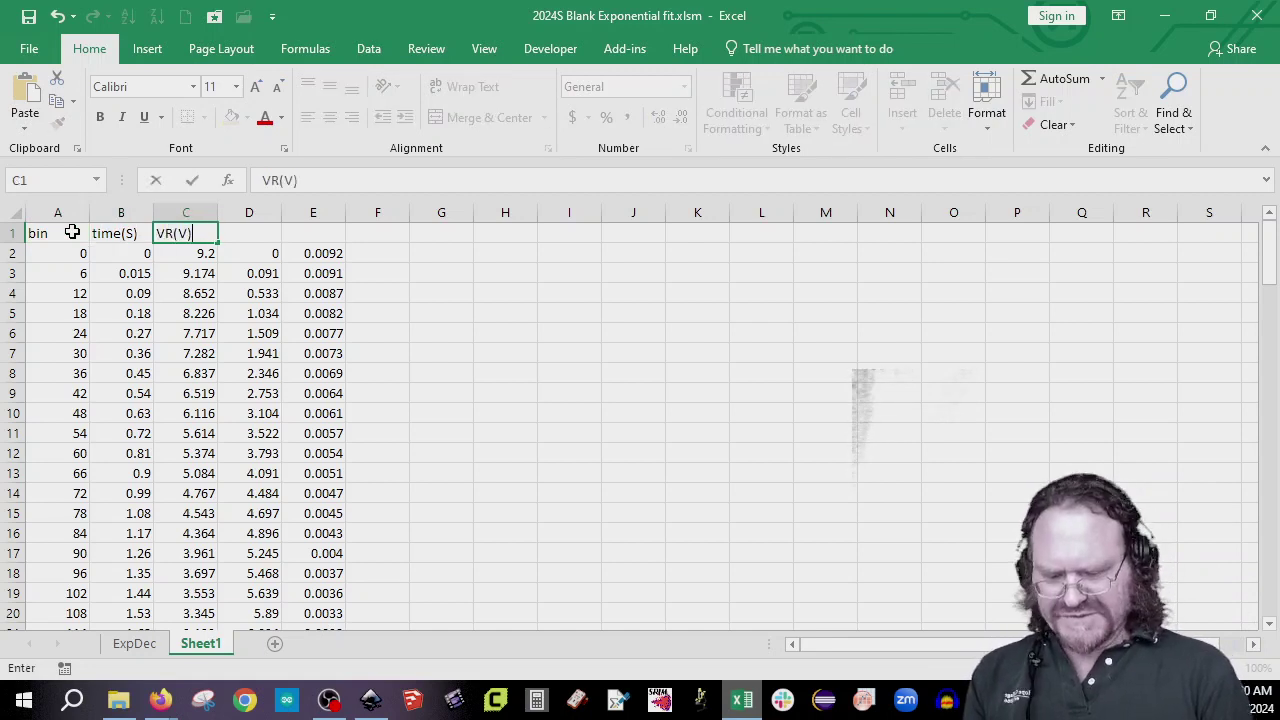
key(Tab)
text(VC)
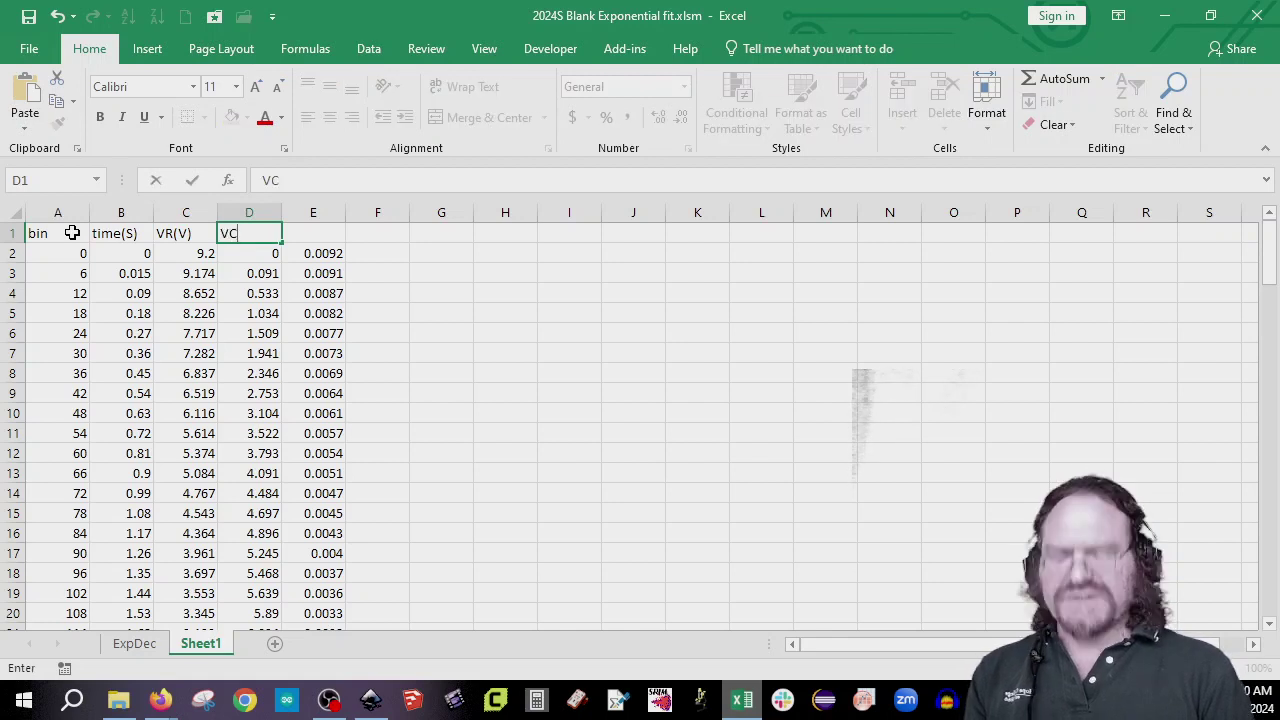
text((V)
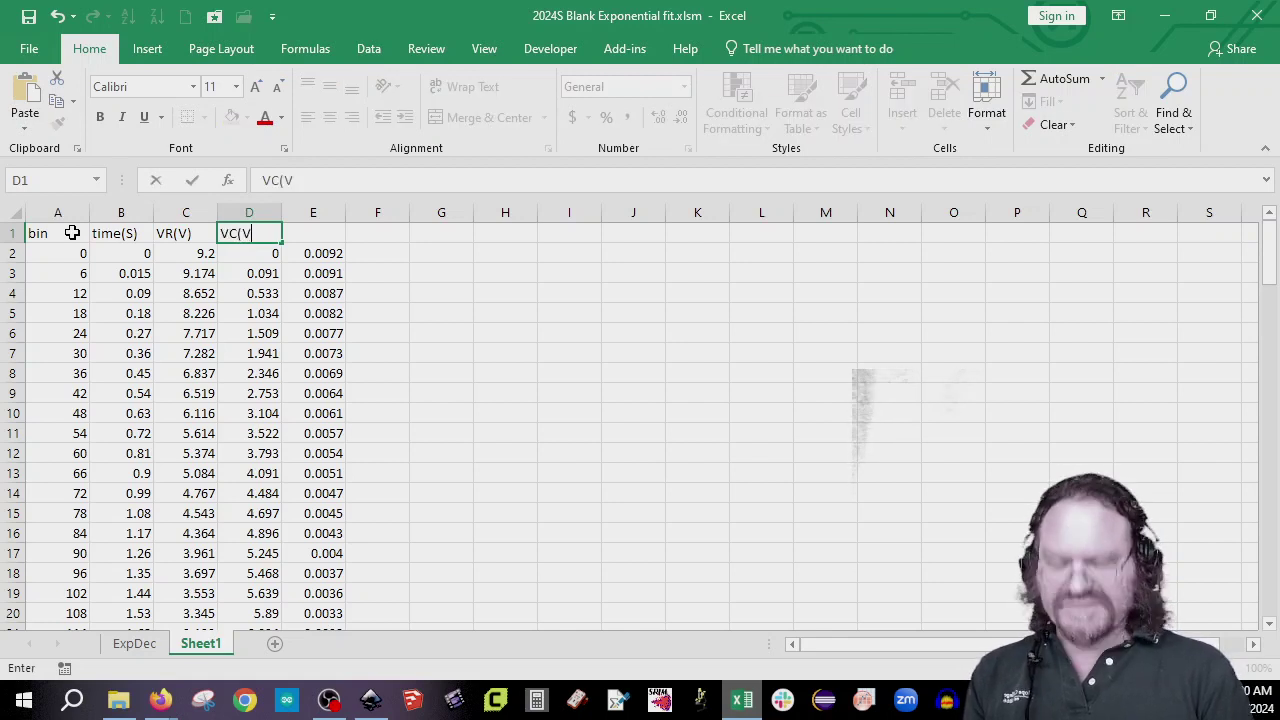
text())
key(Tab)
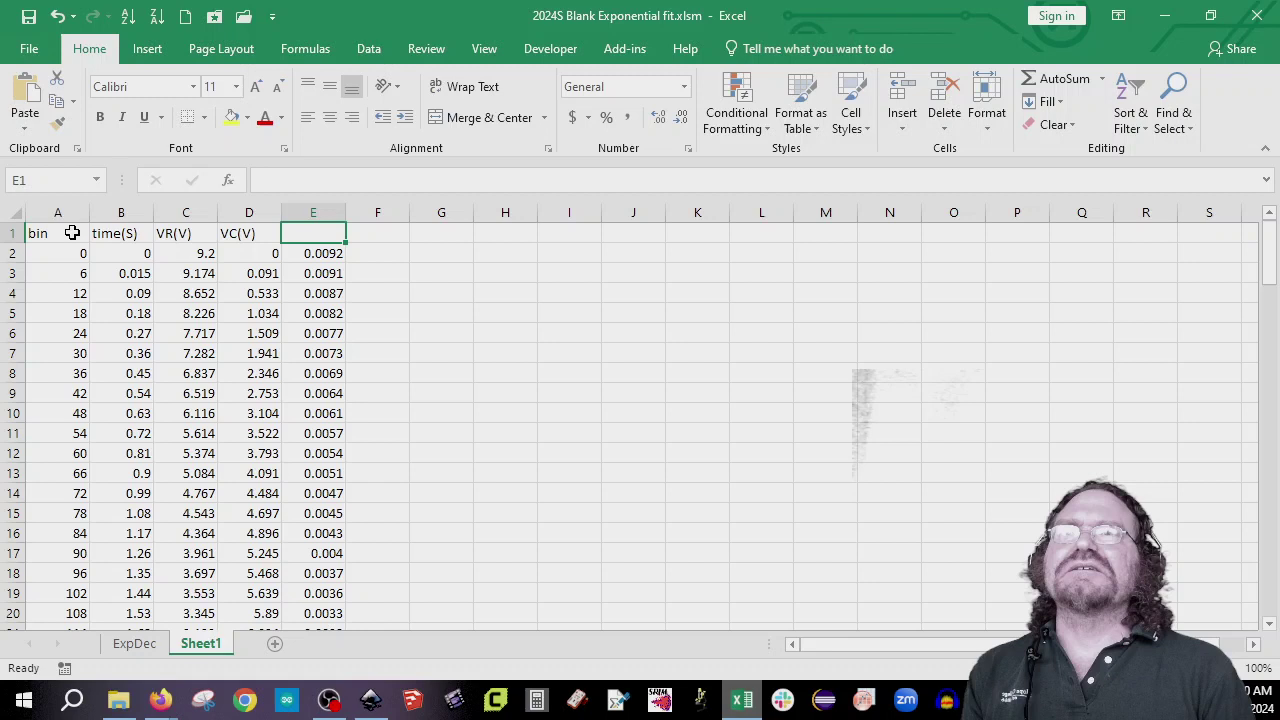
- Label the fifth data column with the header "I(A)" in E1, and select the time and VR header cells
text(I)
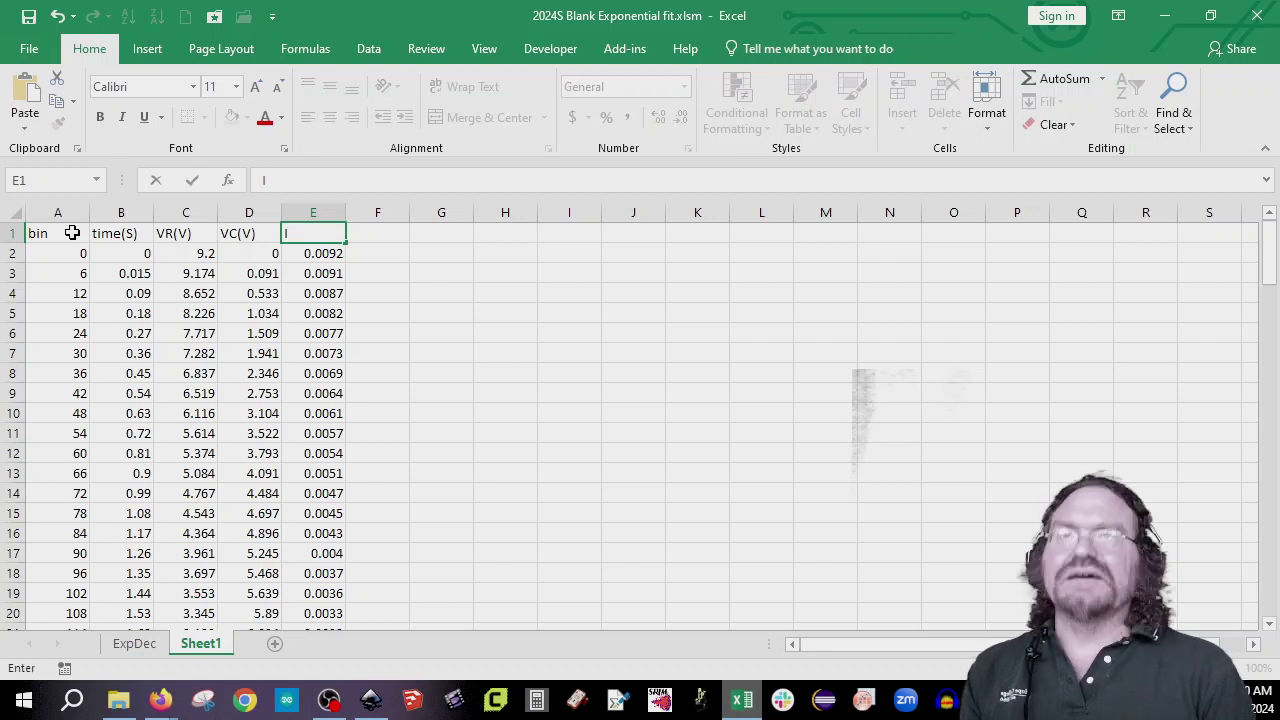
text((a)
key(BackSpace)
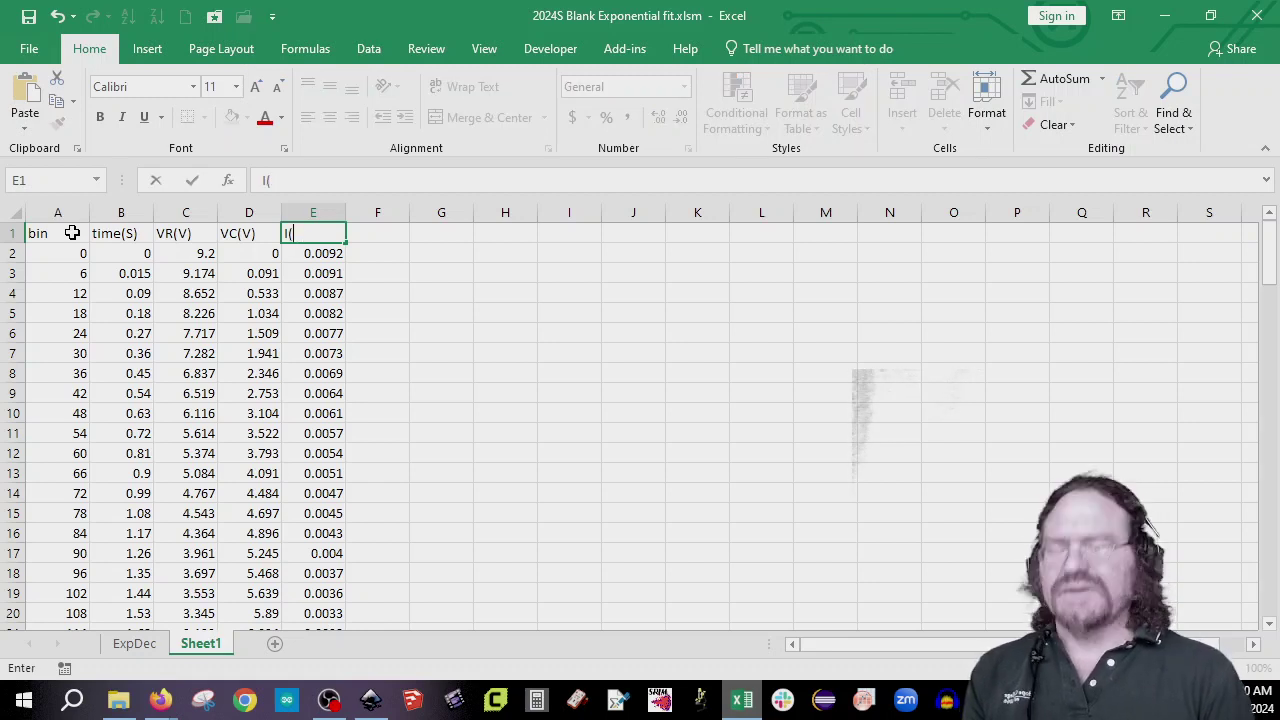
text(A)
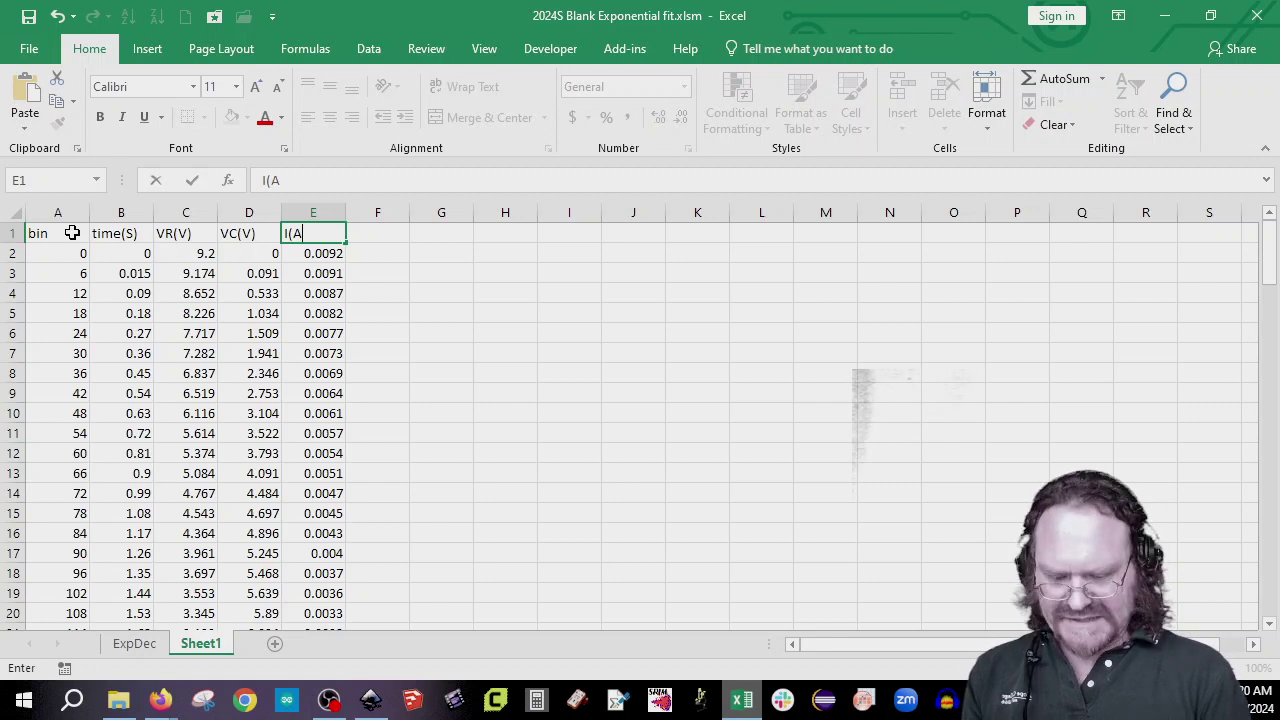
text())
click(72, 246)
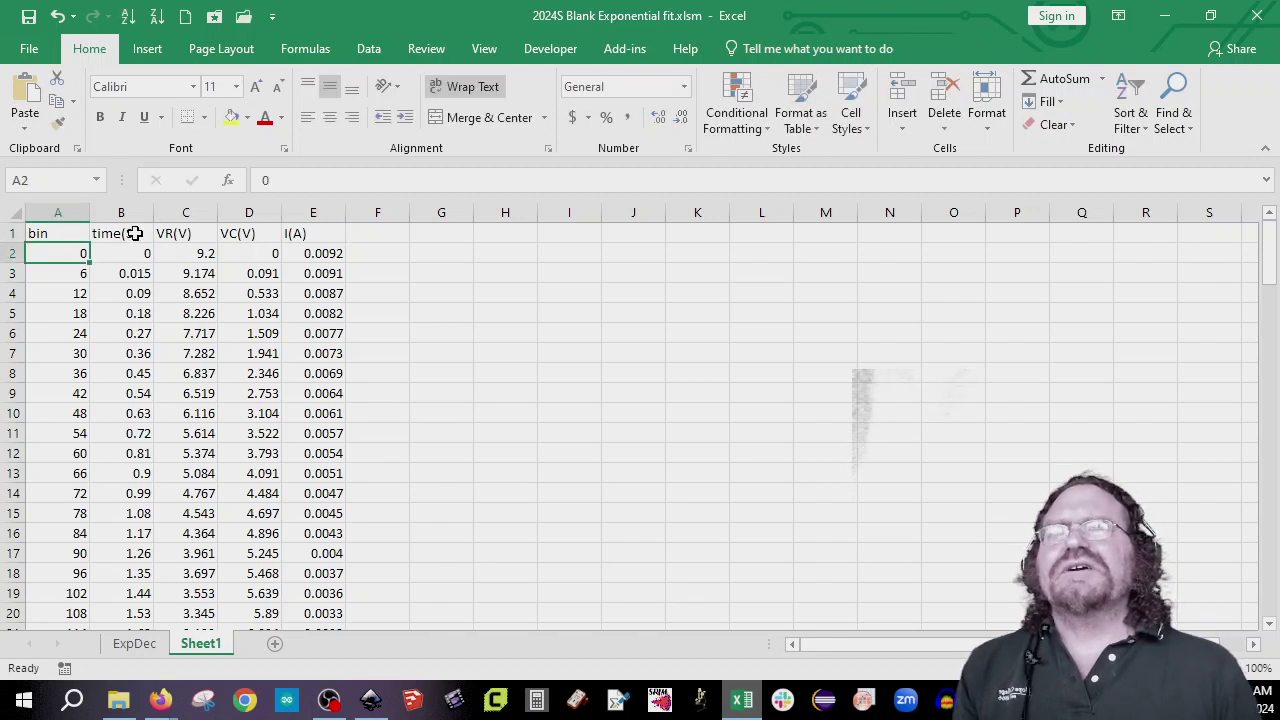
drag(131, 233, 180, 237)
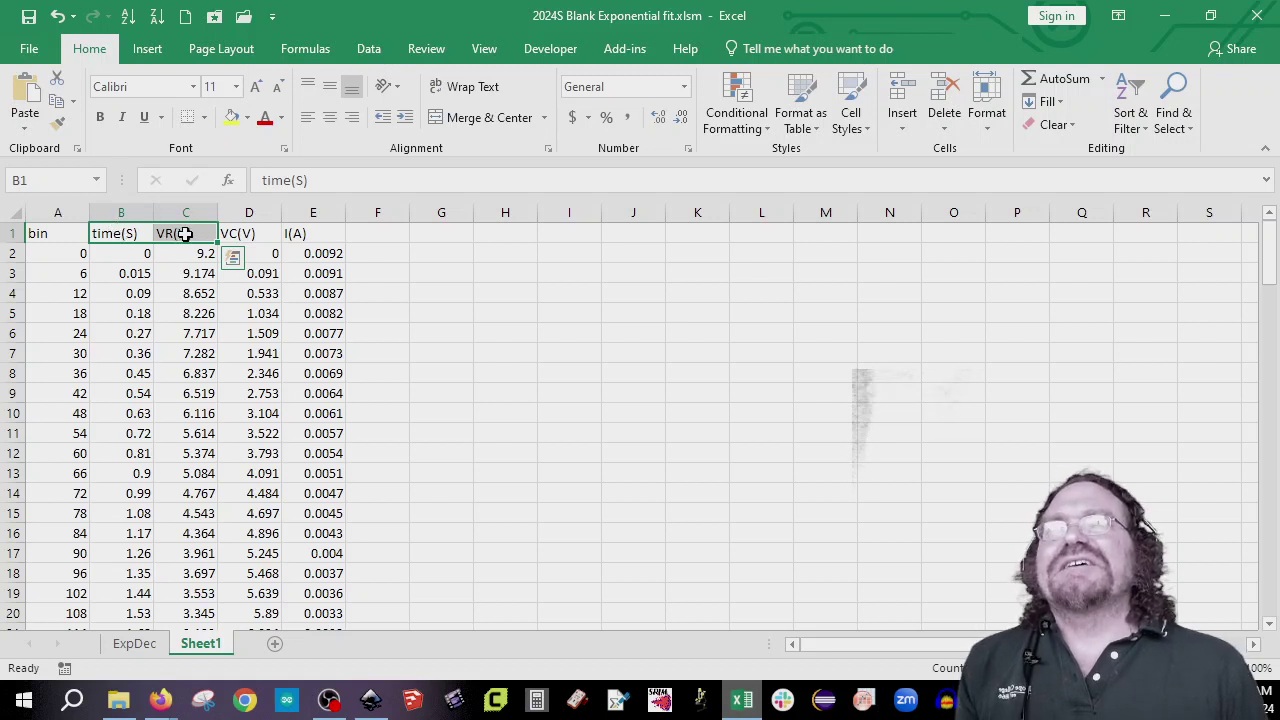
- Add a new worksheet after Sheet1 and name it "calculations"
click(275, 645)
right_click(278, 648)
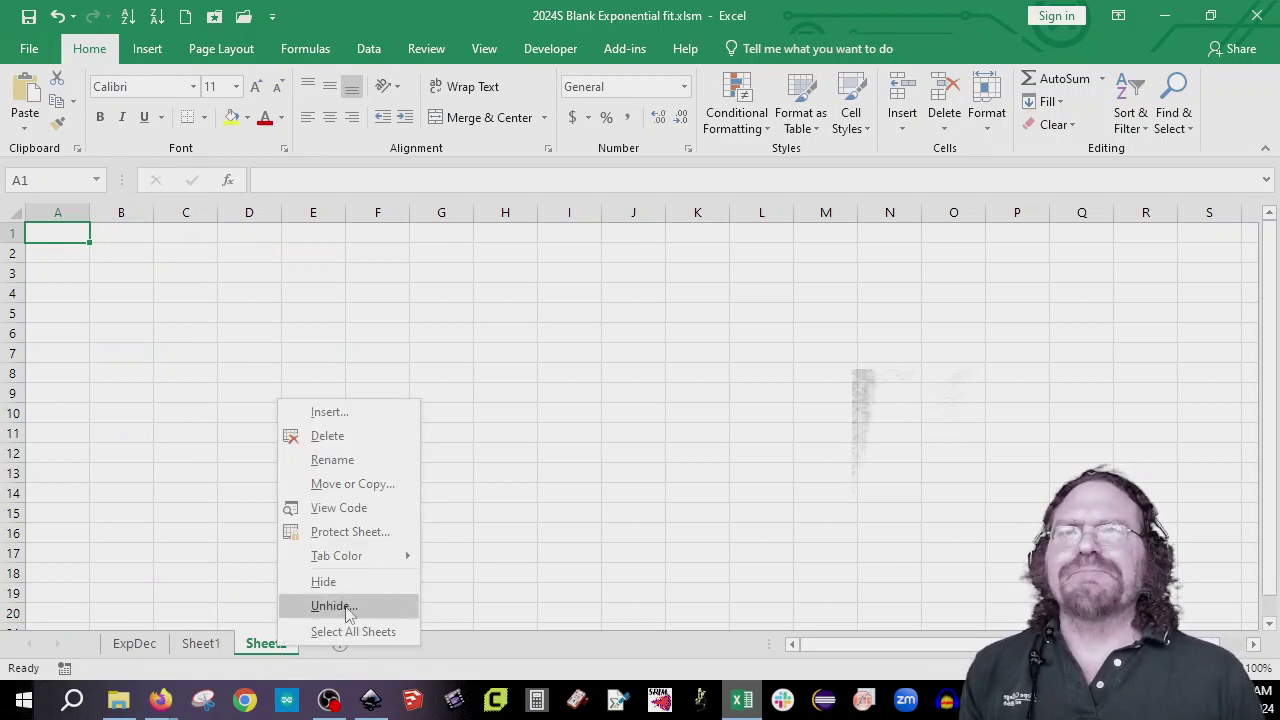
click(355, 484)
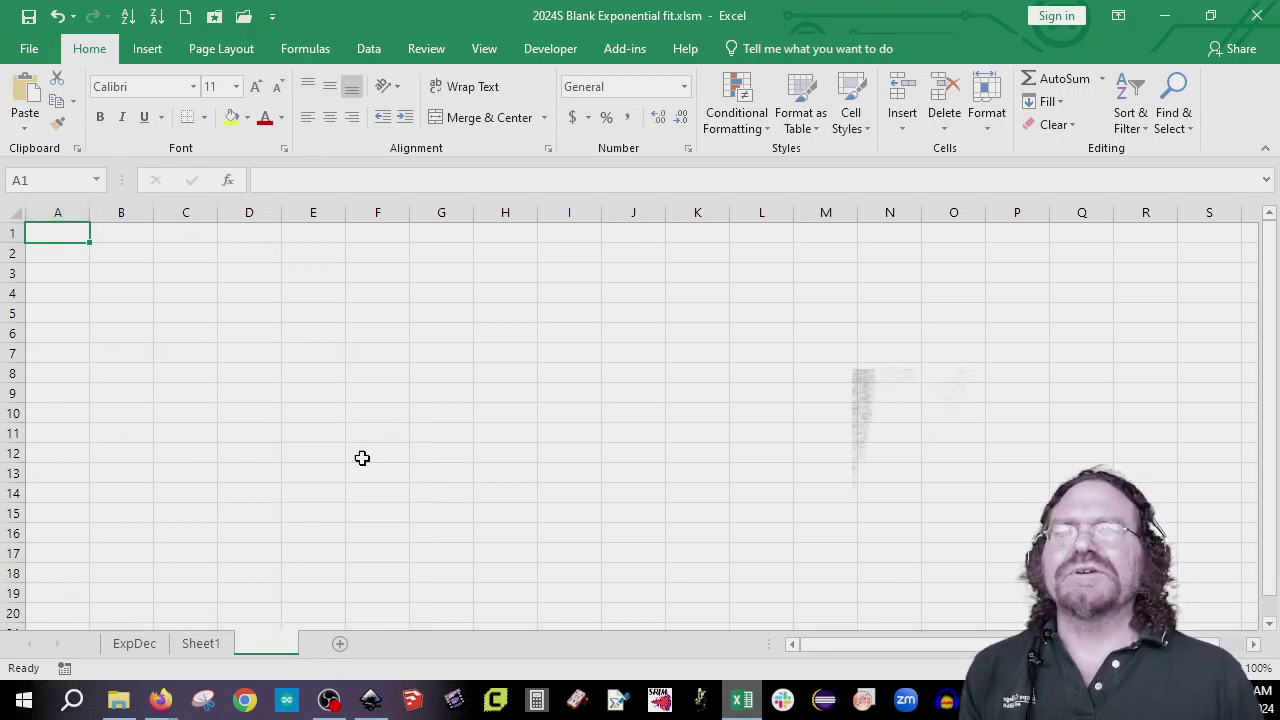
text(calcu)
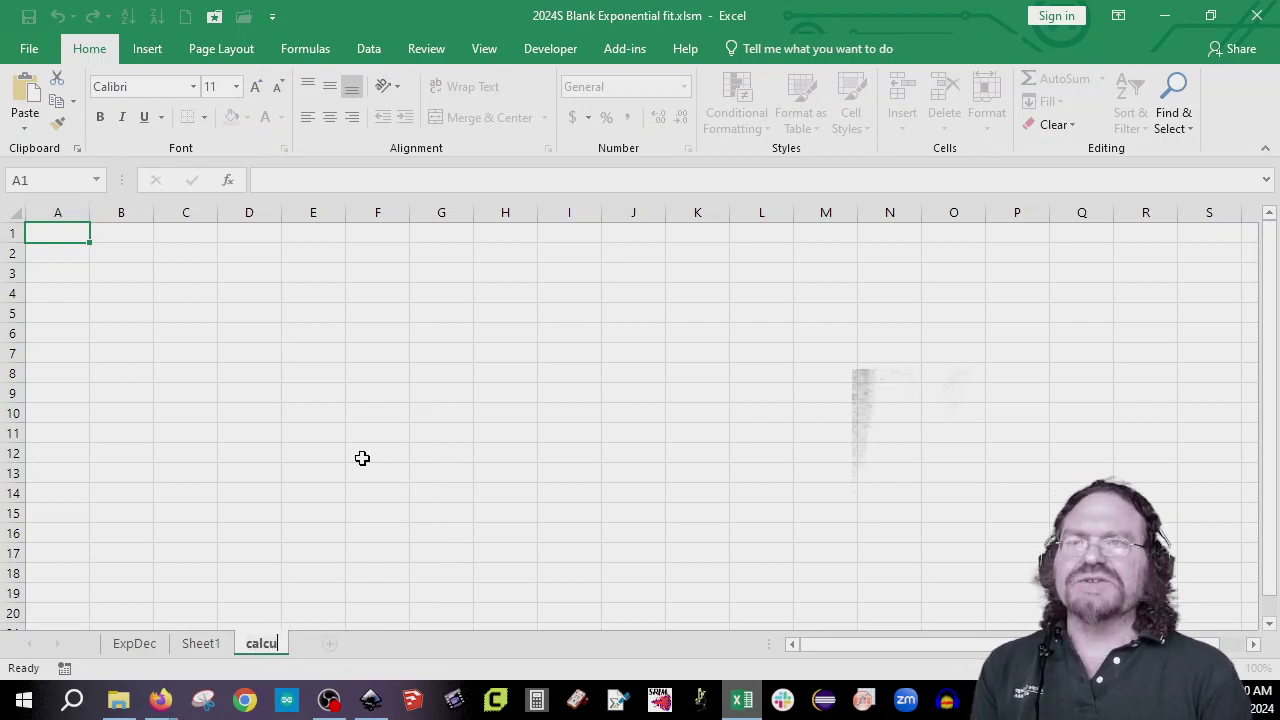
text(lations)
key(Return)
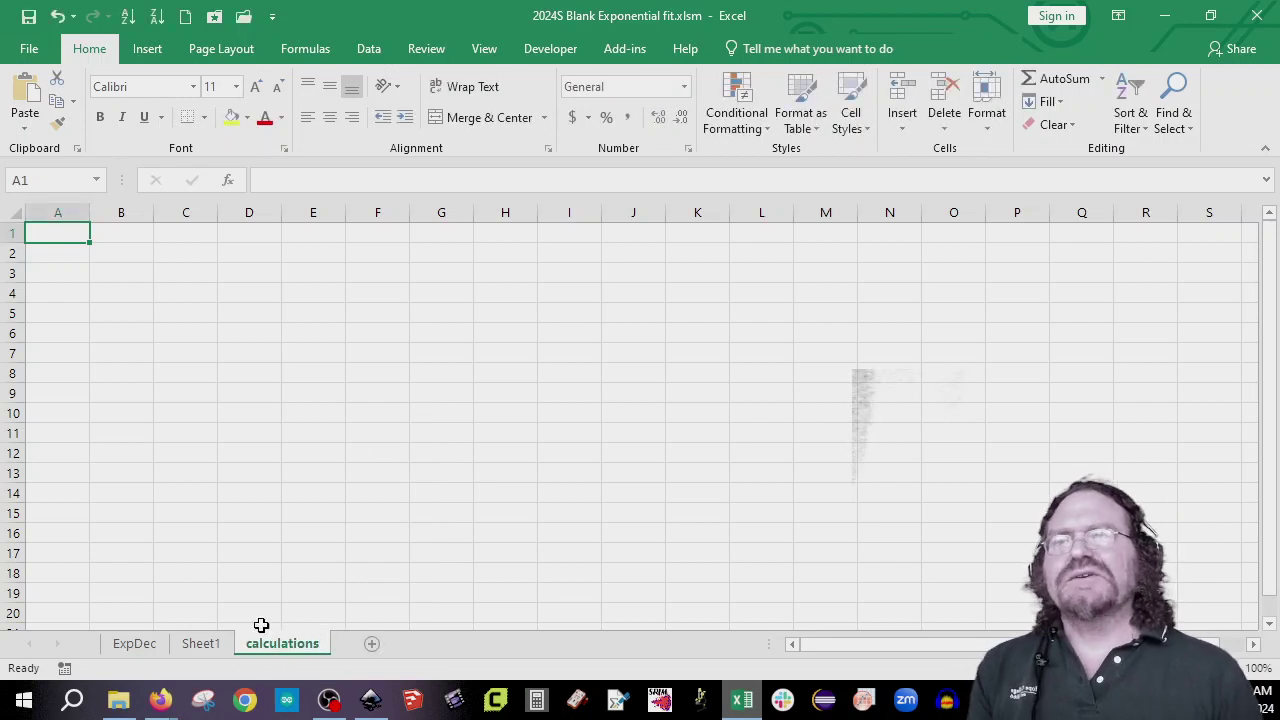
- Rename Sheet1, which holds the pasted simulation table, as "data"
right_click(208, 650)
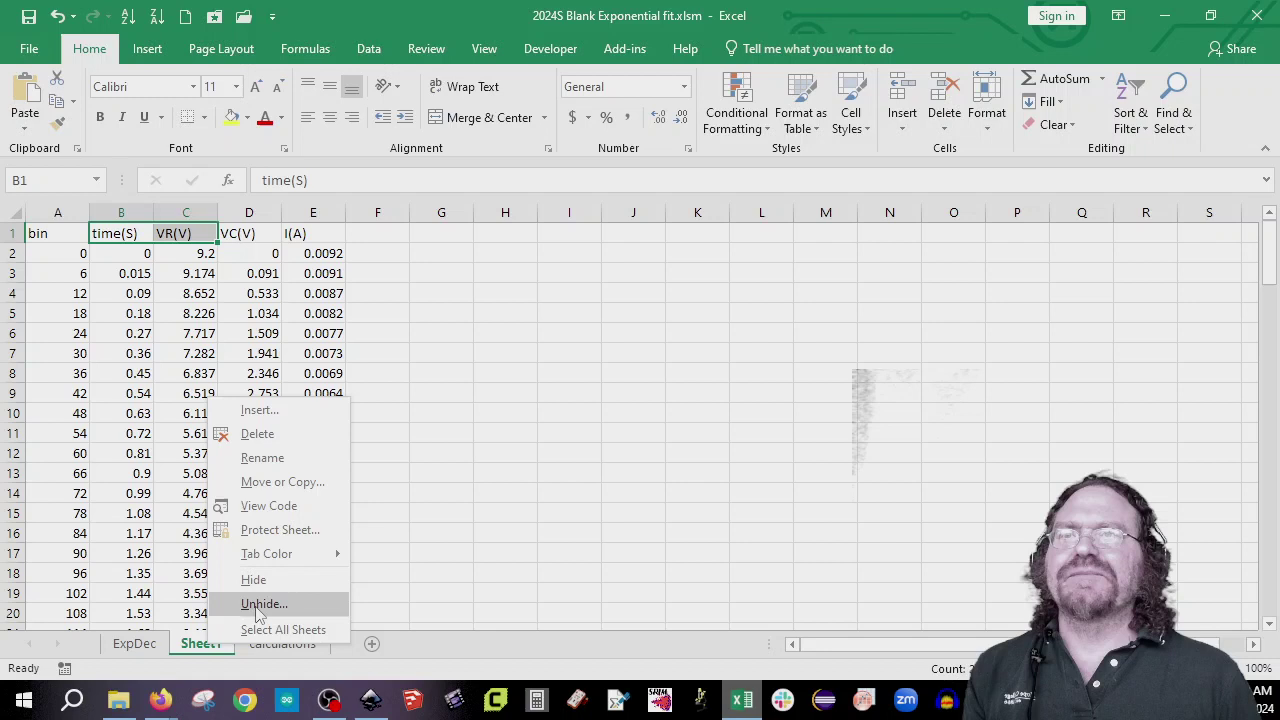
click(262, 458)
text(data)
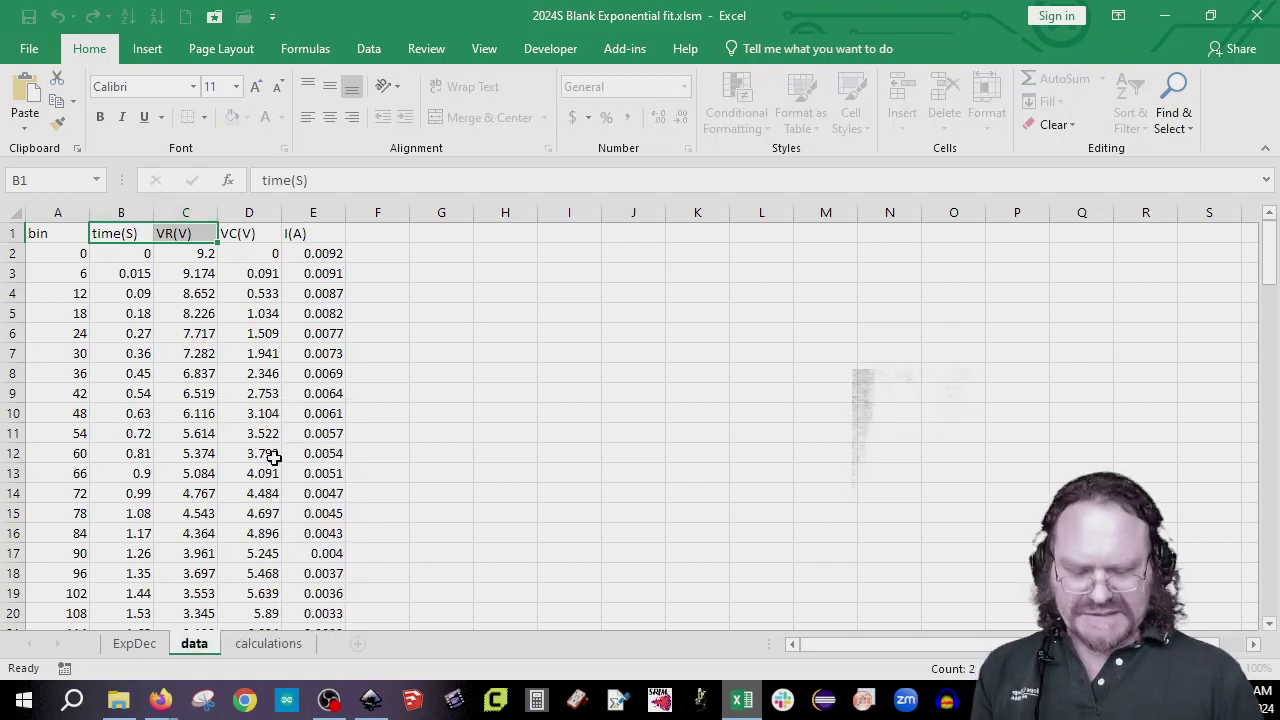
key(Return)
- On the calculations sheet, enter the headers "item" in A1, "value" in B1 and "E%" in C1
click(288, 646)
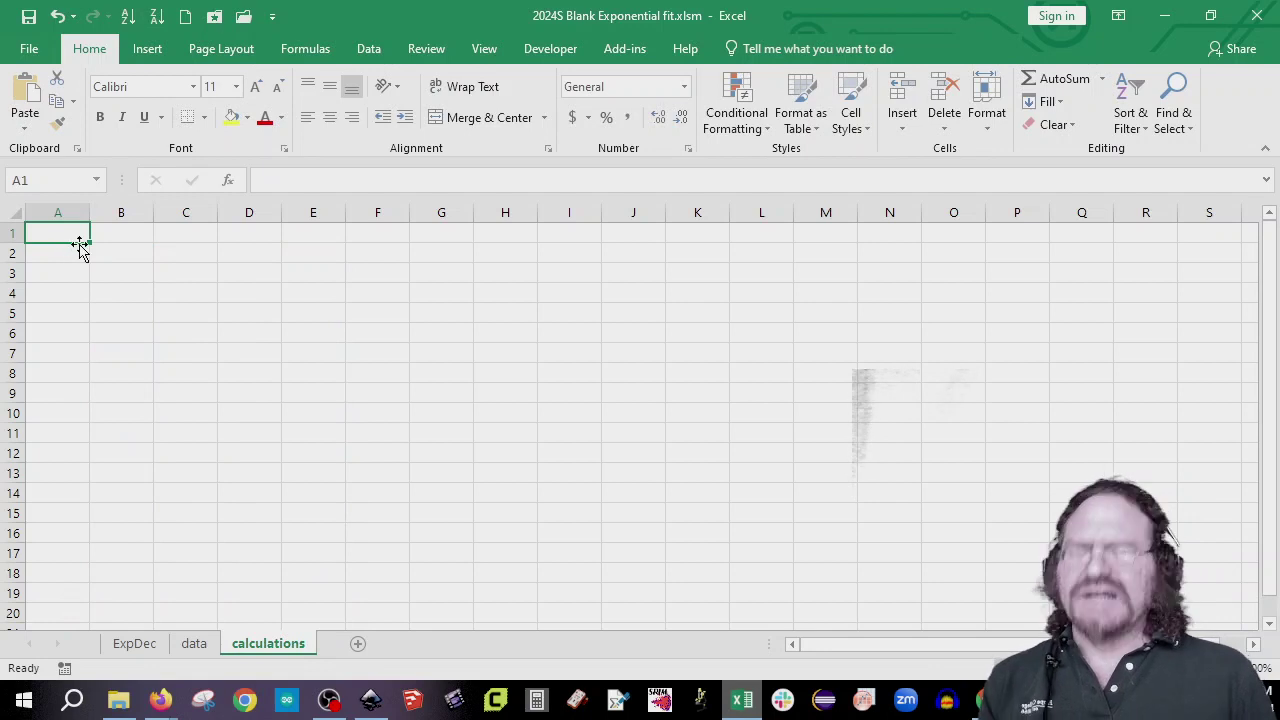
text(item)
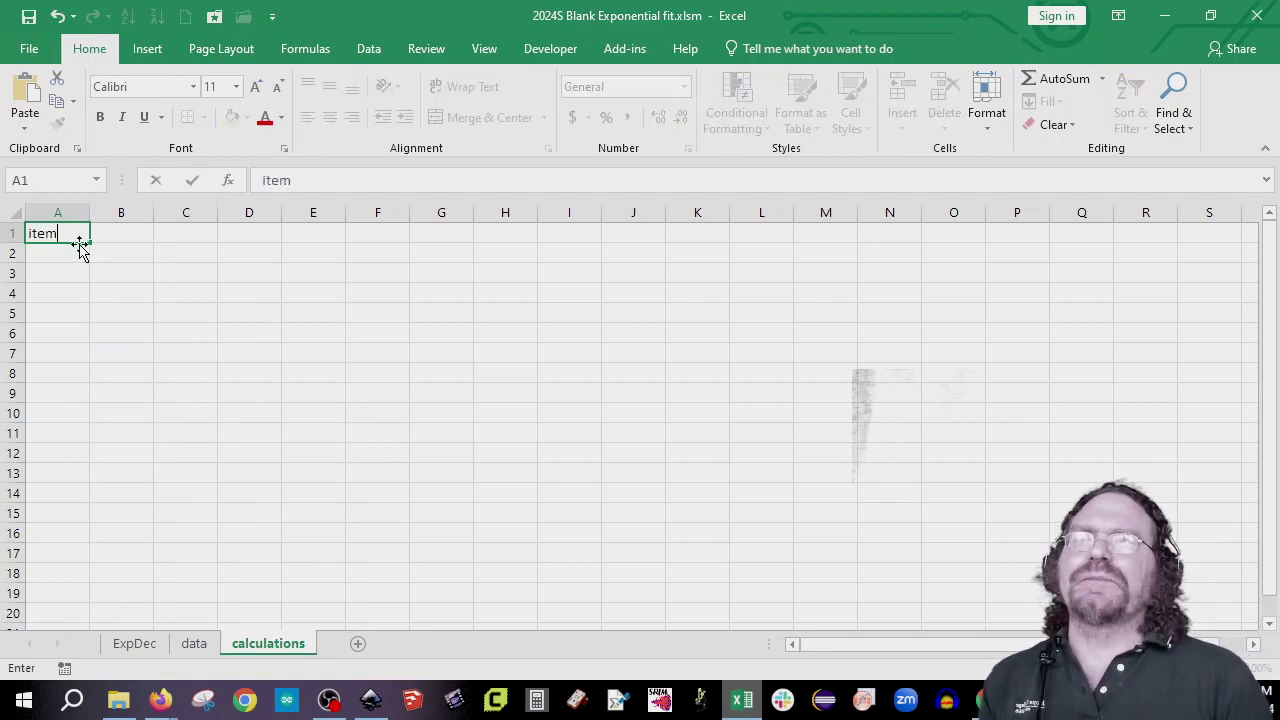
key(Tab)
text(value)
key(Tab)
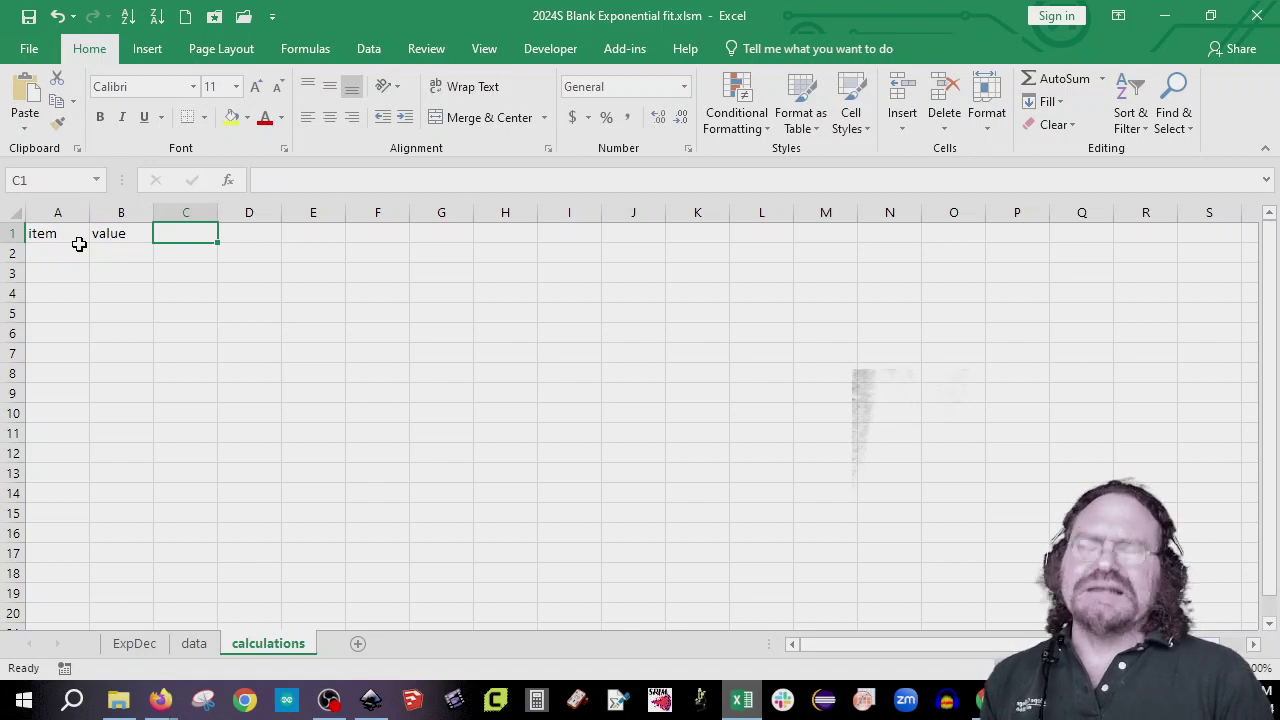
text(E)
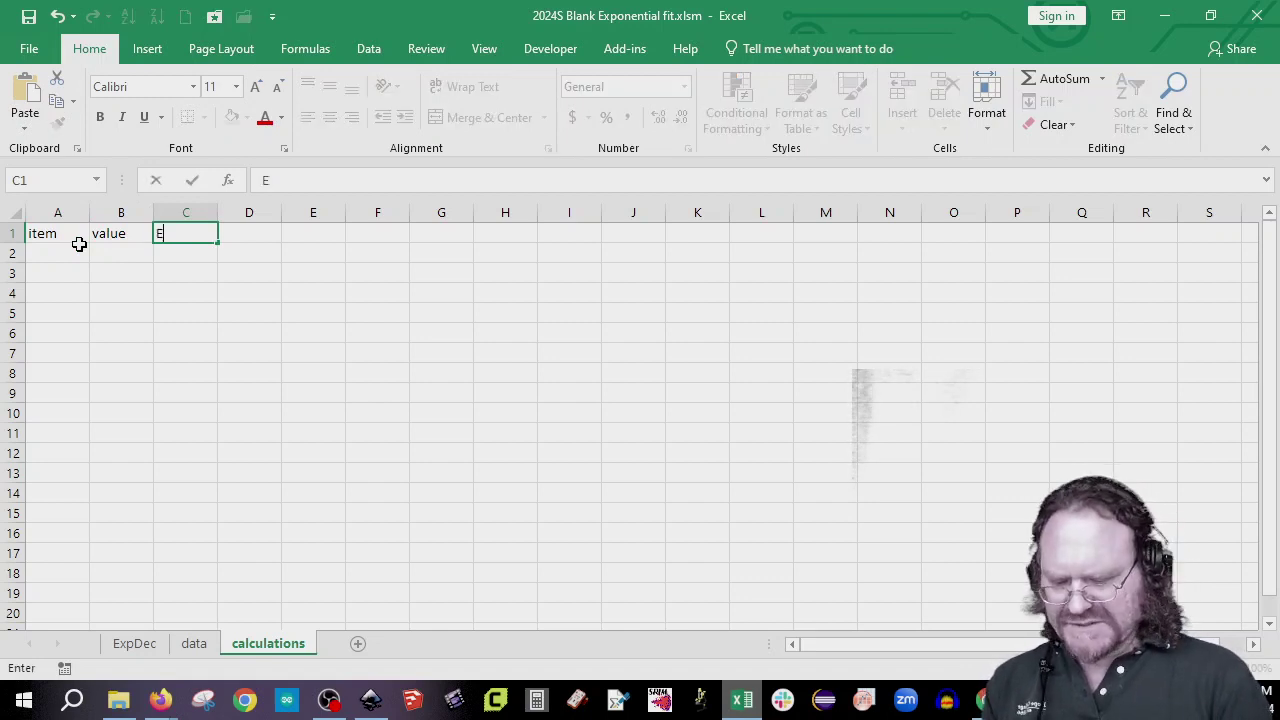
text(%)
key(Tab)
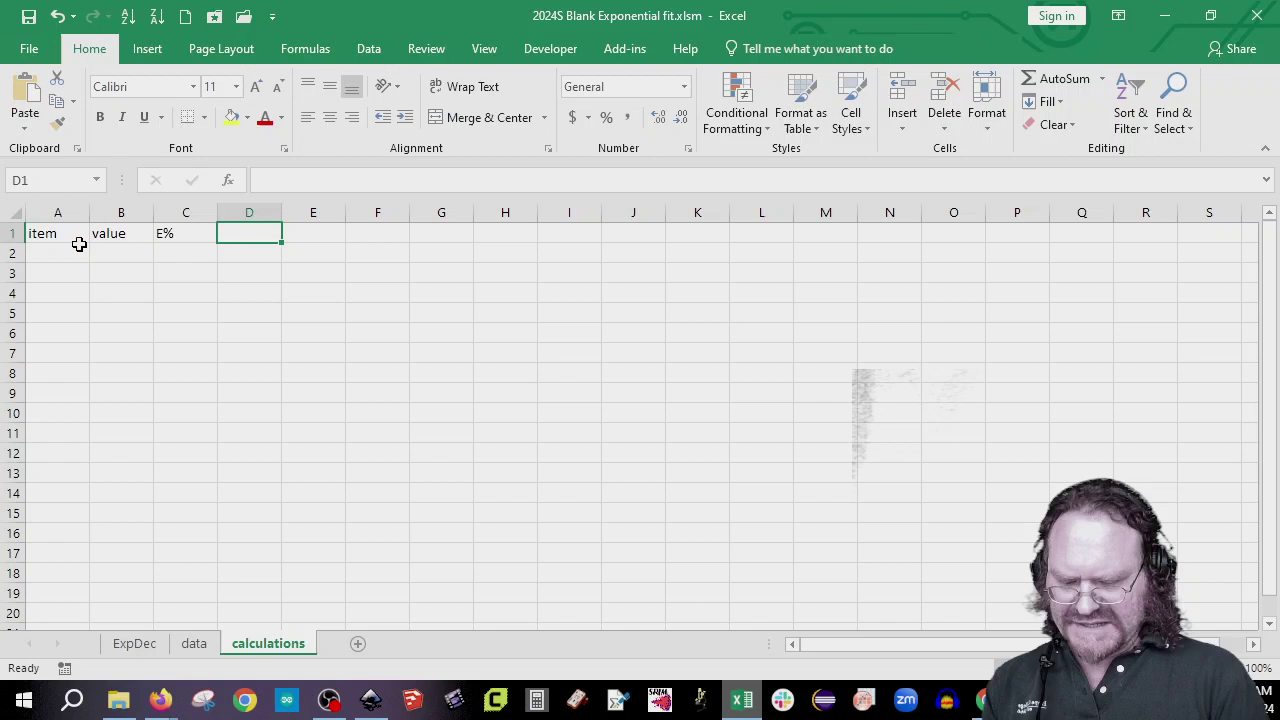
- Continue the calculations header row with "E+digit" in D1 and "E_T" in E1
text(E)
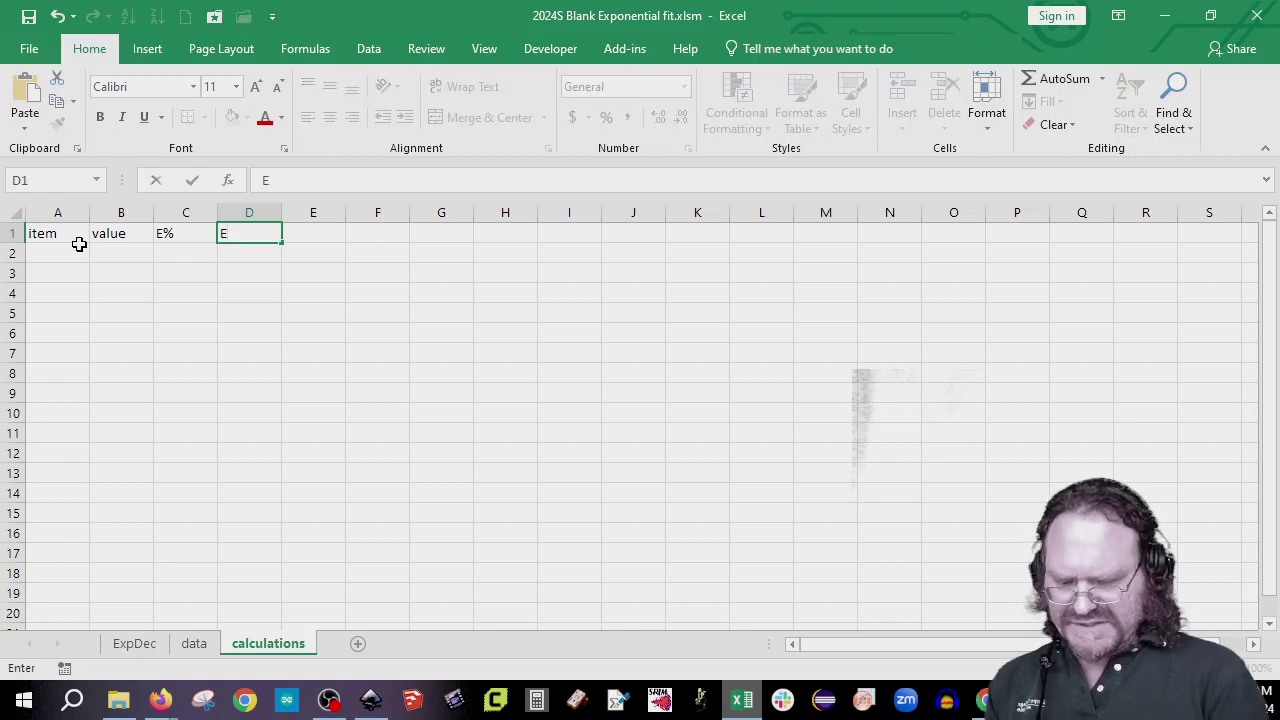
text(+digit)
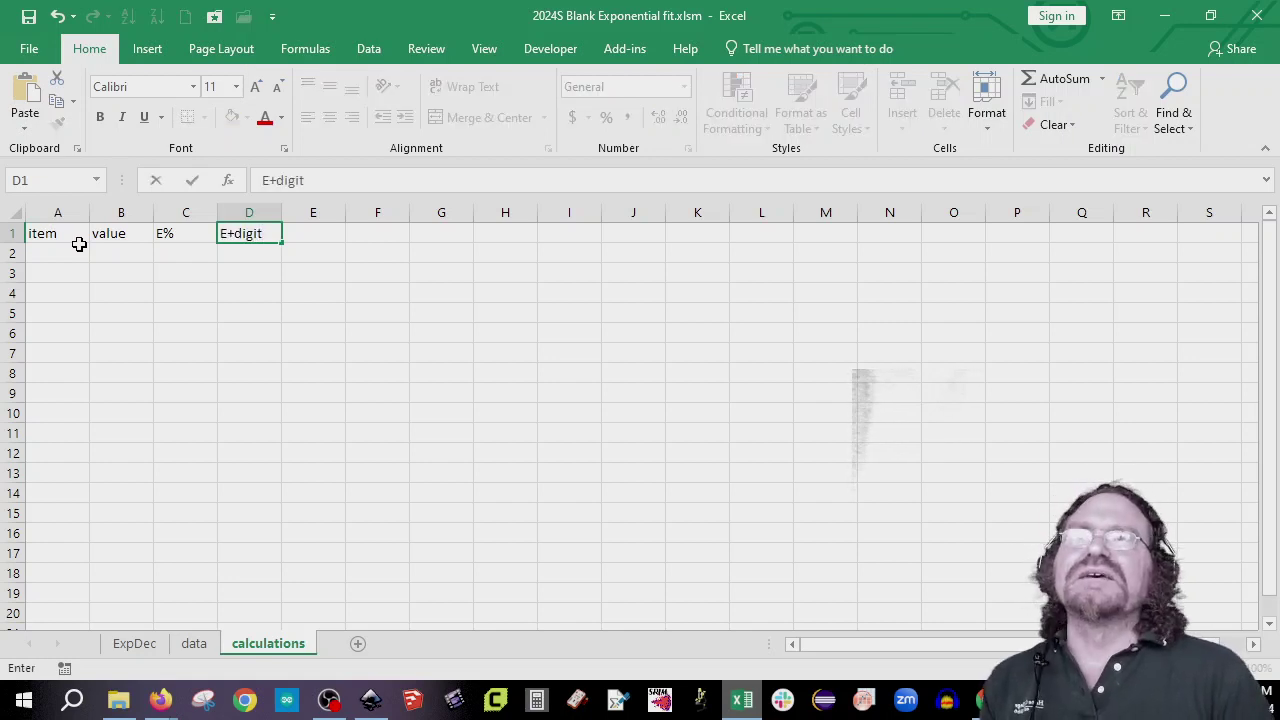
key(Tab)
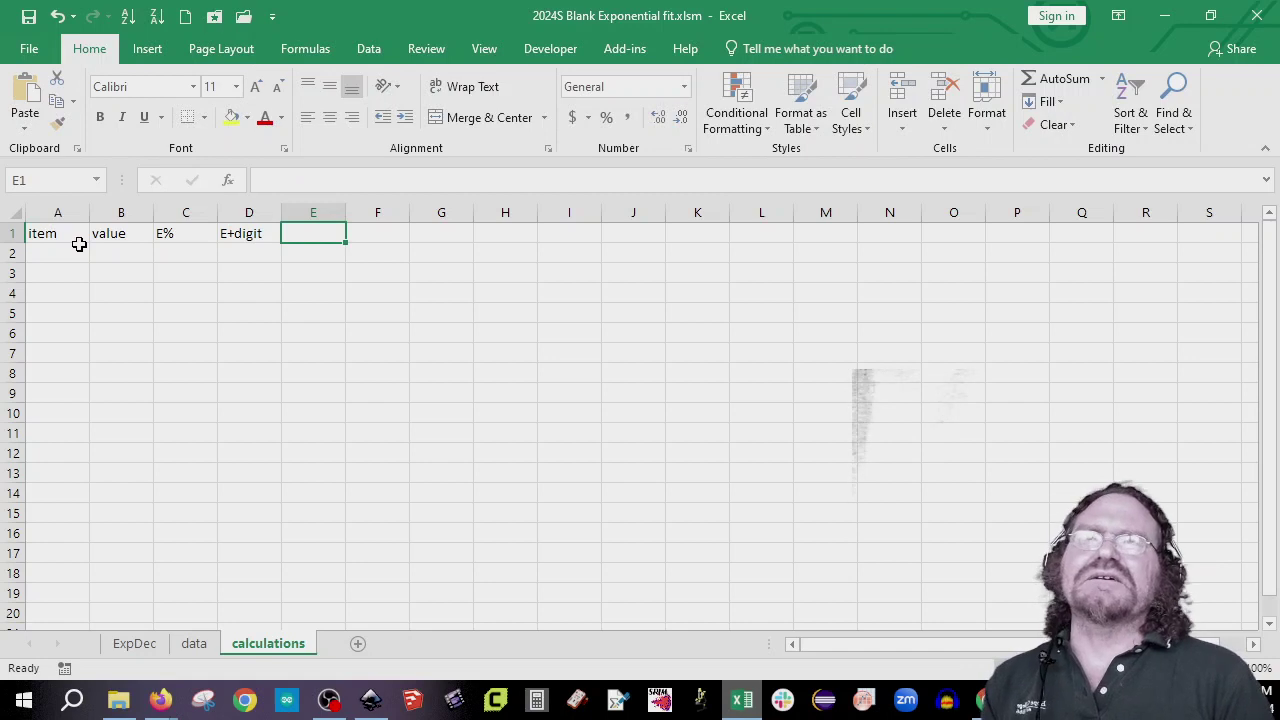
text(E_T)
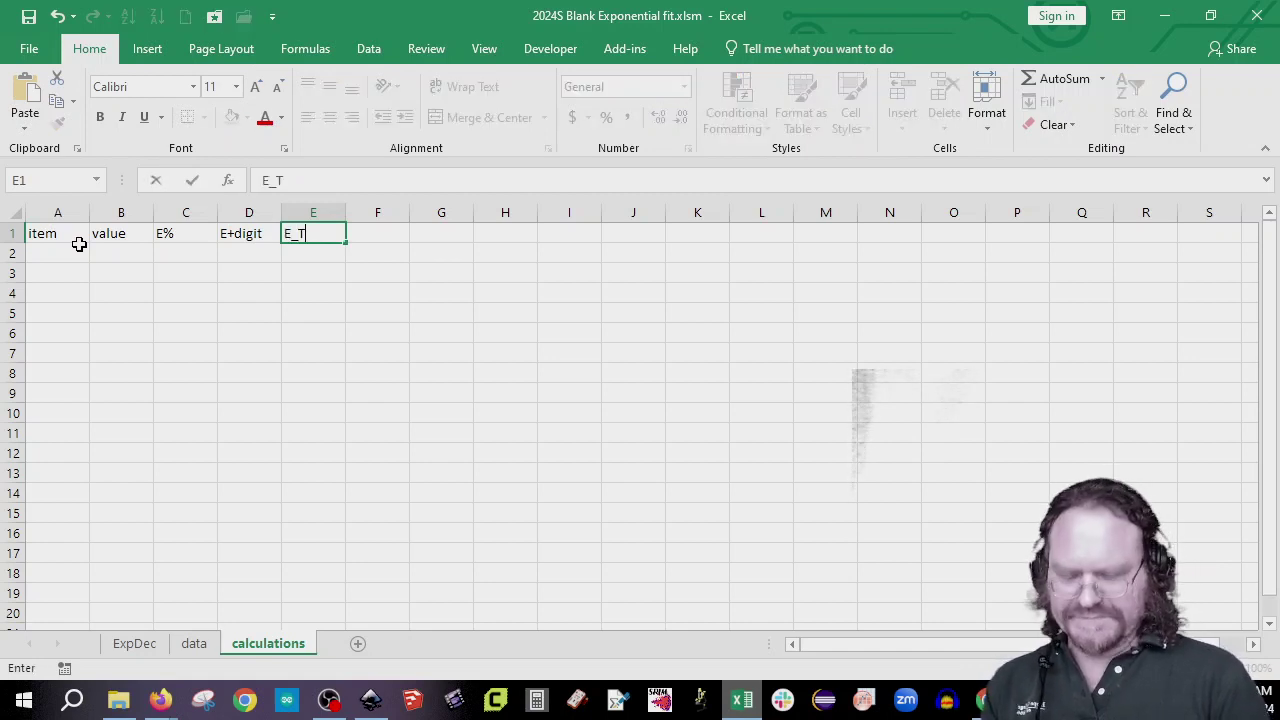
click(80, 247)
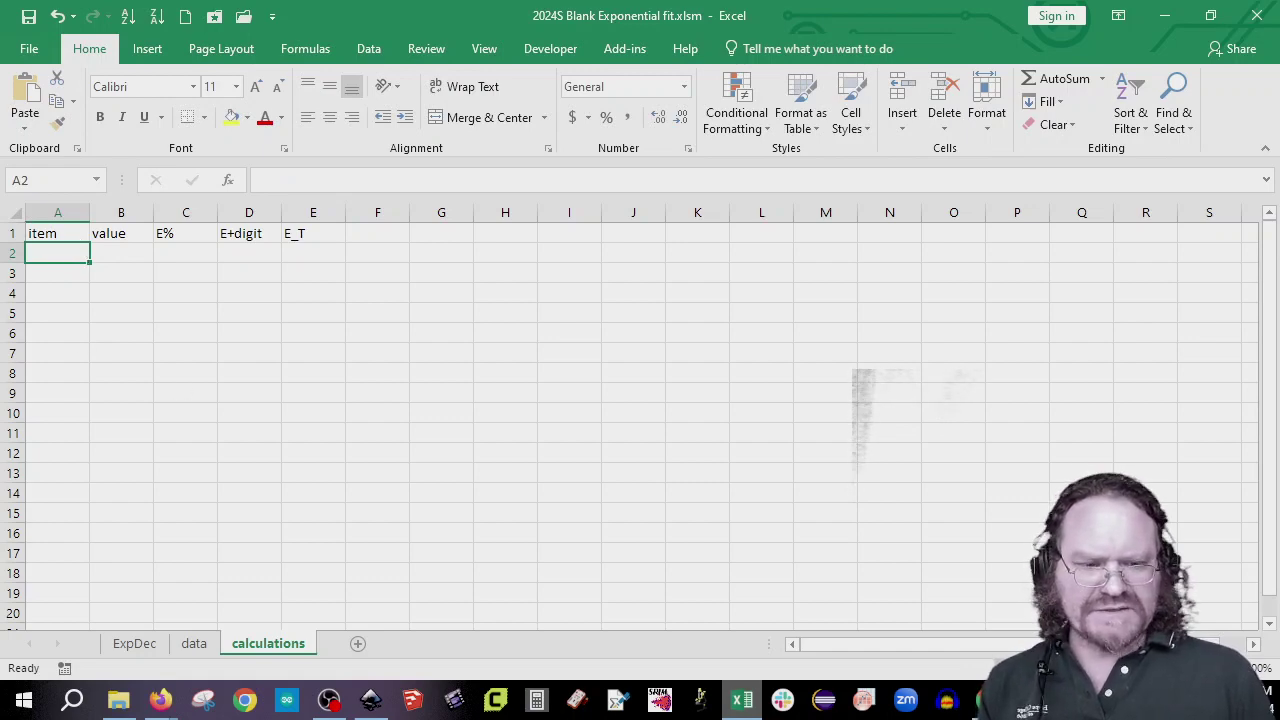
- Bring up the RC Circuit simulation, reposition its window, and reduce the Excel window from full screen to a narrower size
key(alt+Tab)
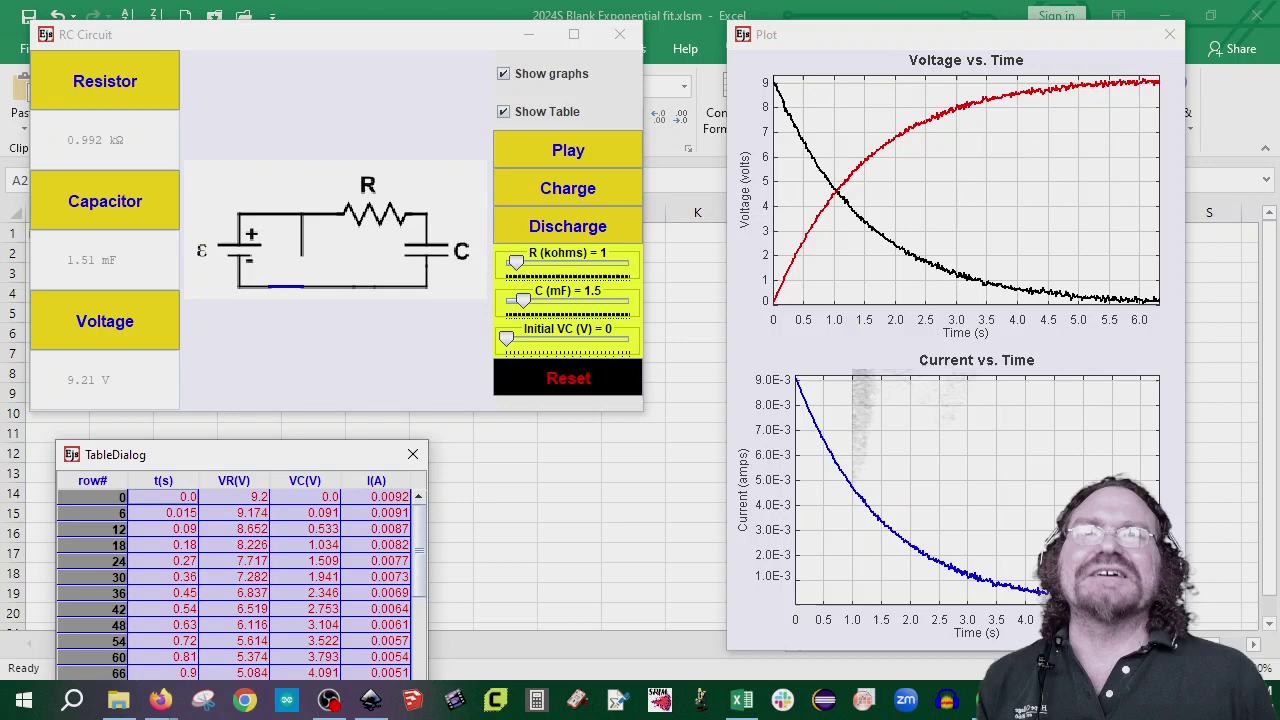
drag(424, 42, 920, 205)
click(498, 18)
click(1211, 17)
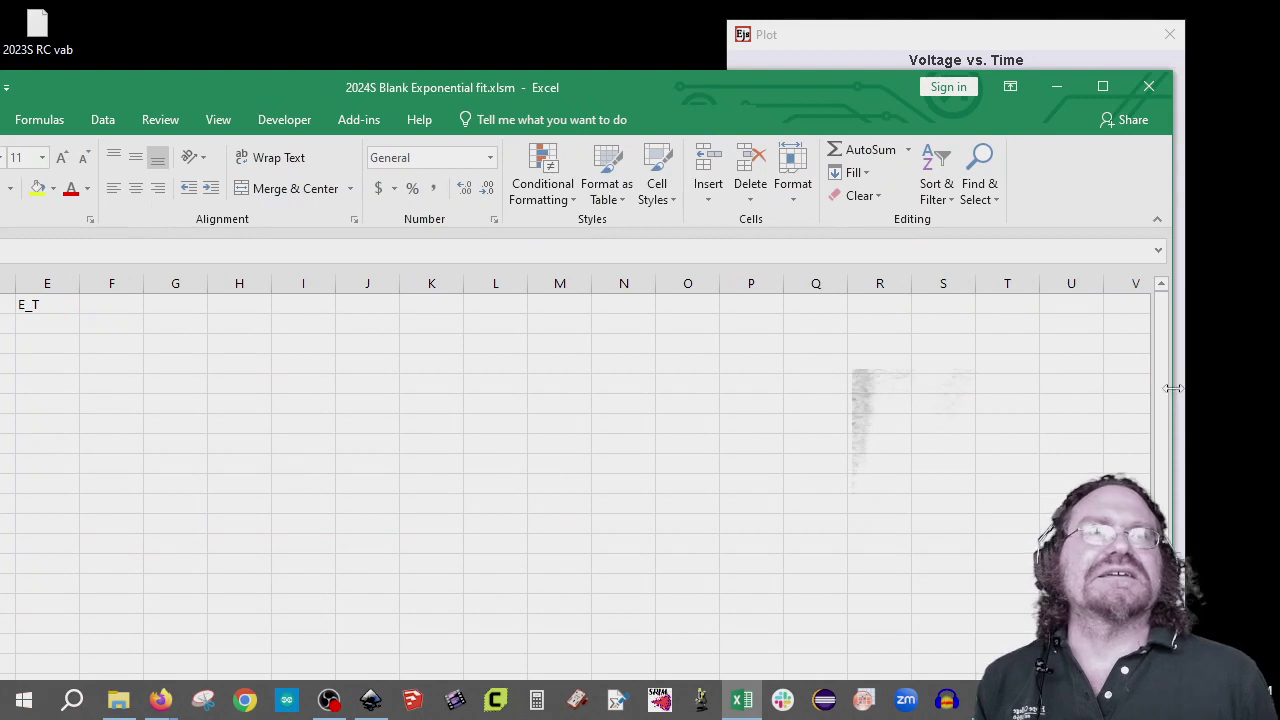
drag(1171, 390, 520, 363)
click(695, 212)
drag(695, 212, 771, 137)
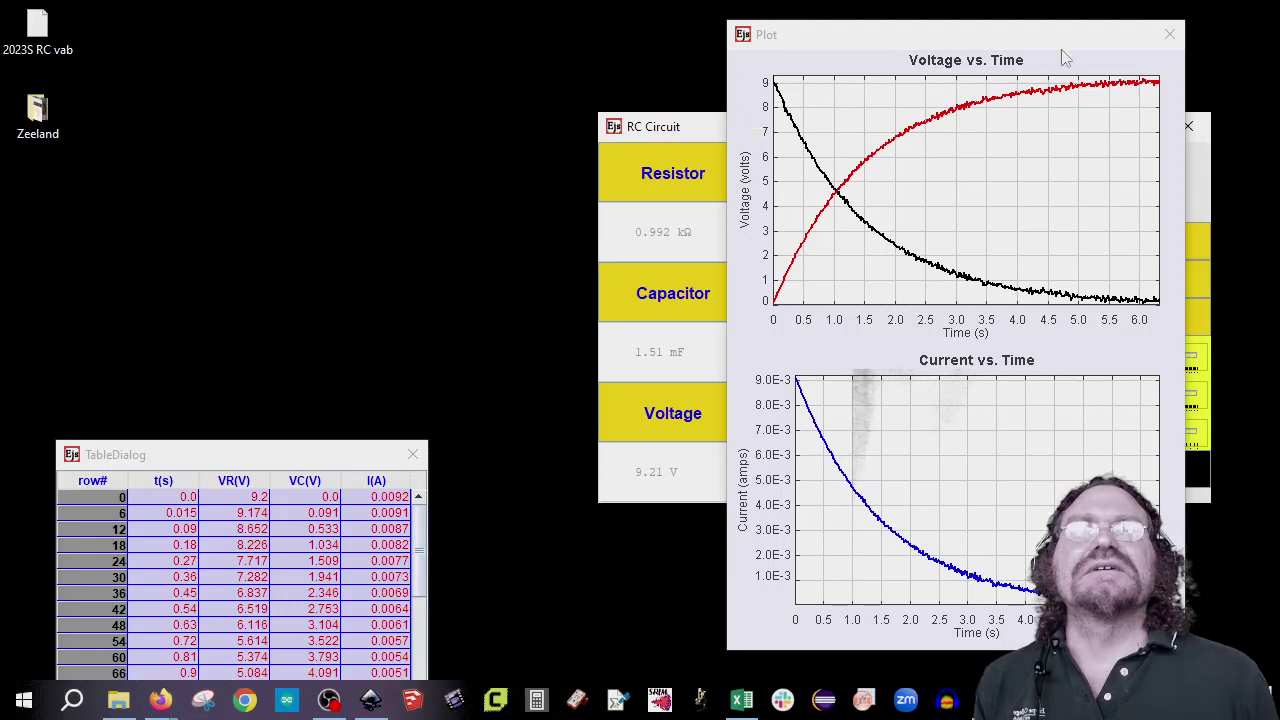
- Close the simulation's plot window and arrange Excel beside the RC Circuit window, keeping the measured component values in view
click(1170, 34)
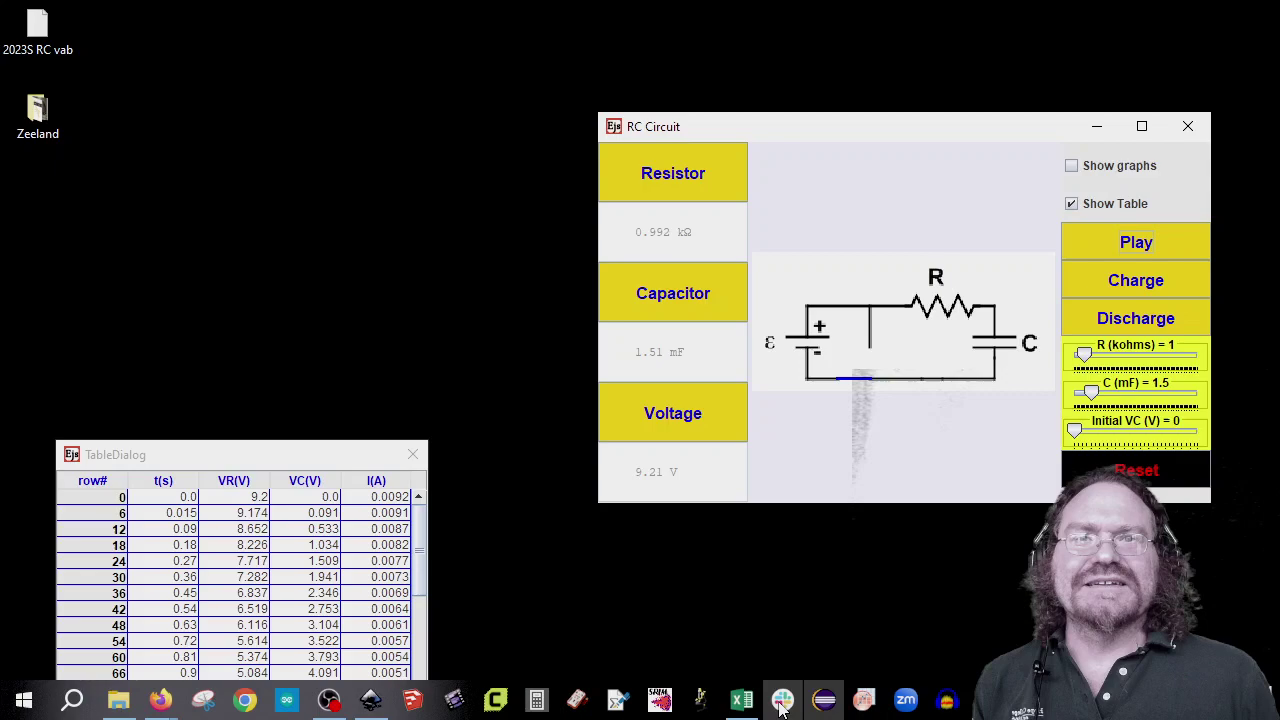
click(741, 699)
drag(203, 83, 481, 36)
drag(940, 145, 1018, 132)
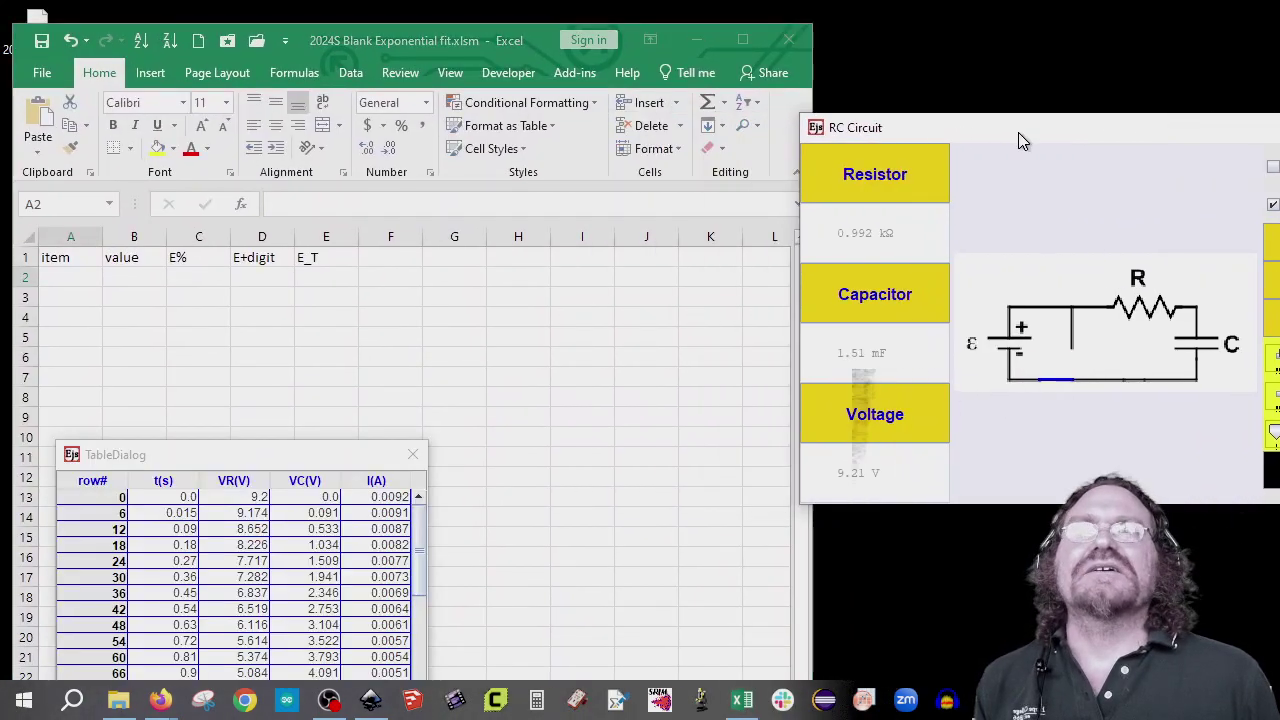
- Enter the item name "resitor" in A2 and add the column header "units" in F1
click(87, 274)
text(resitor)
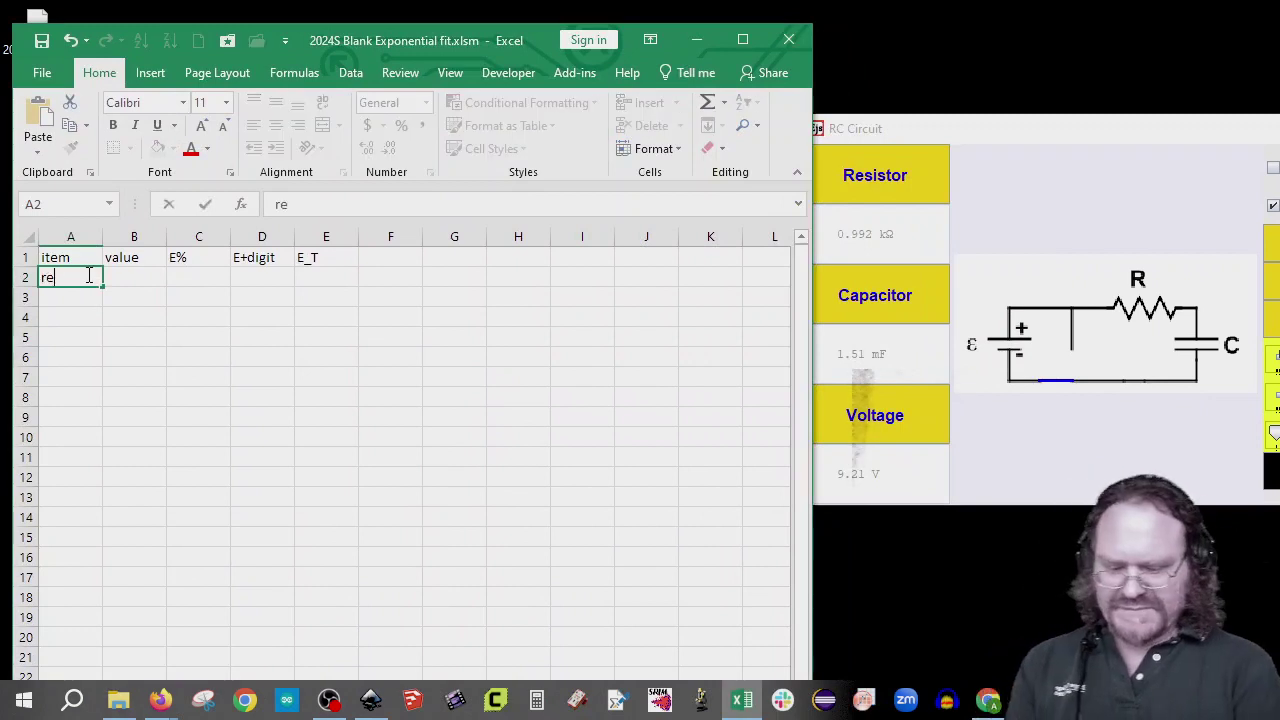
click(394, 252)
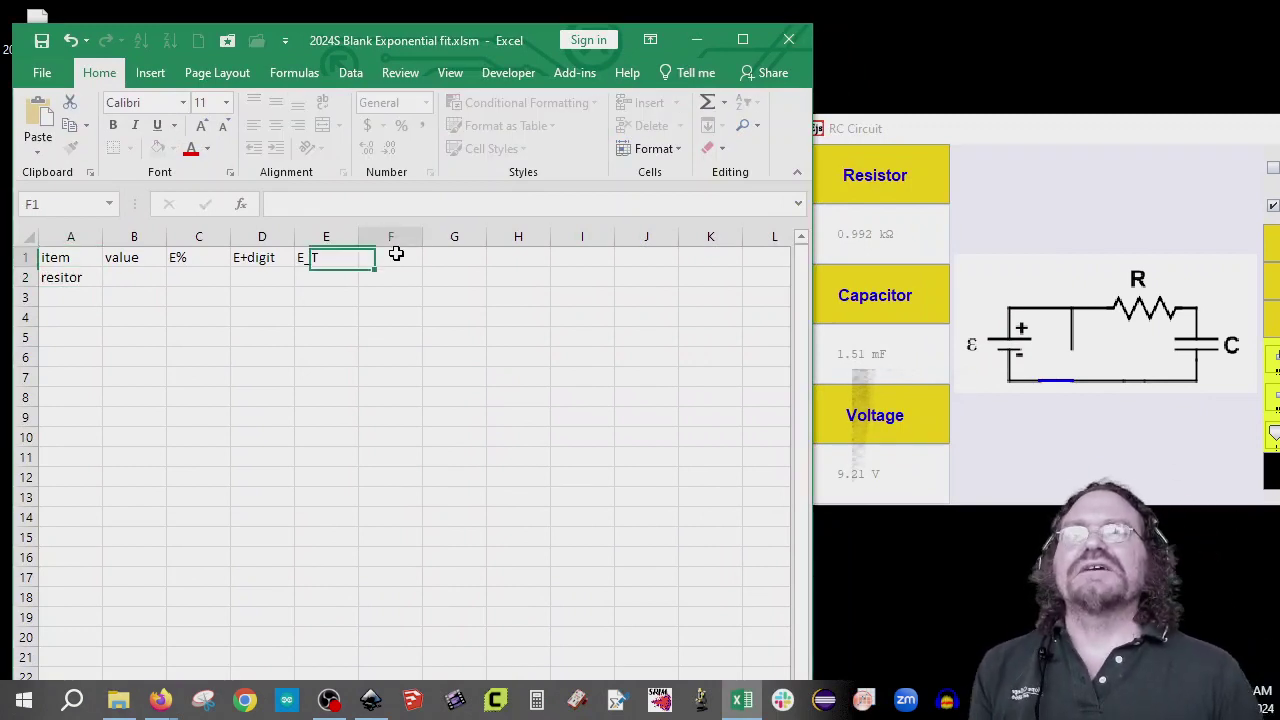
text(units)
key(Return)
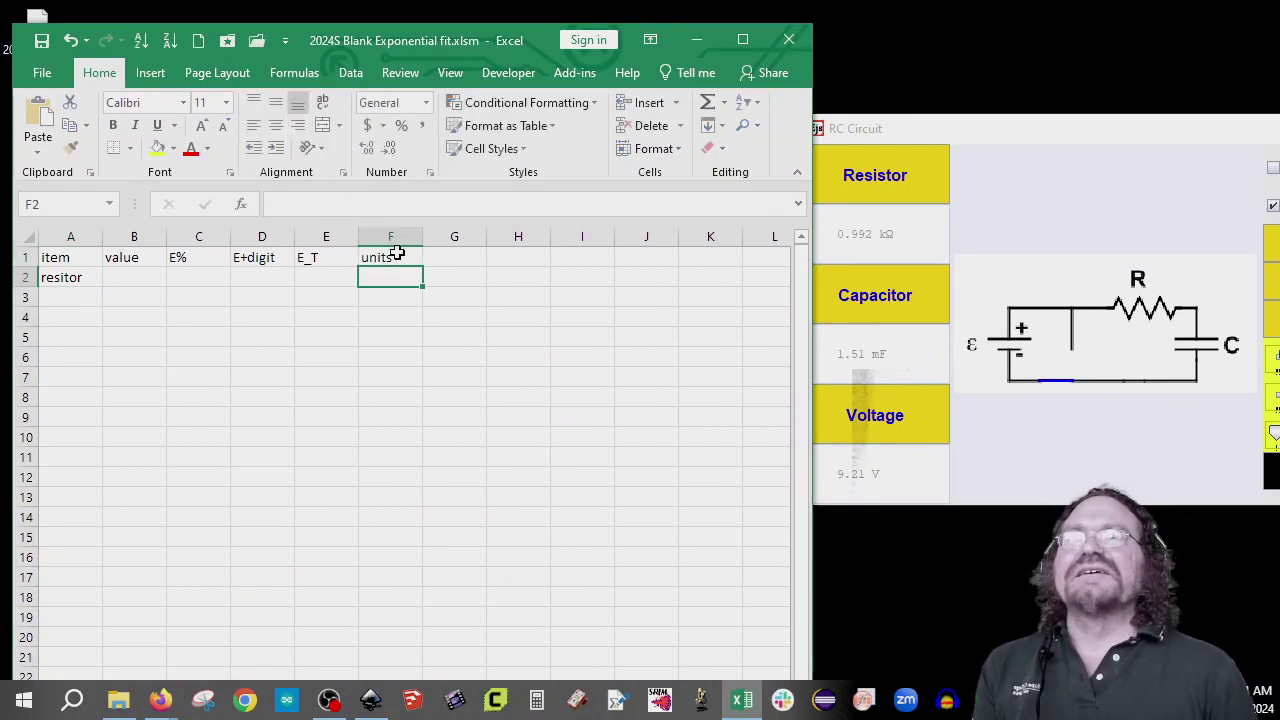
- Enter the resistor's unit "kohm" in F2 and its measured value .992 in B2
text(oh)
key(BackSpace)
key(BackSpace)
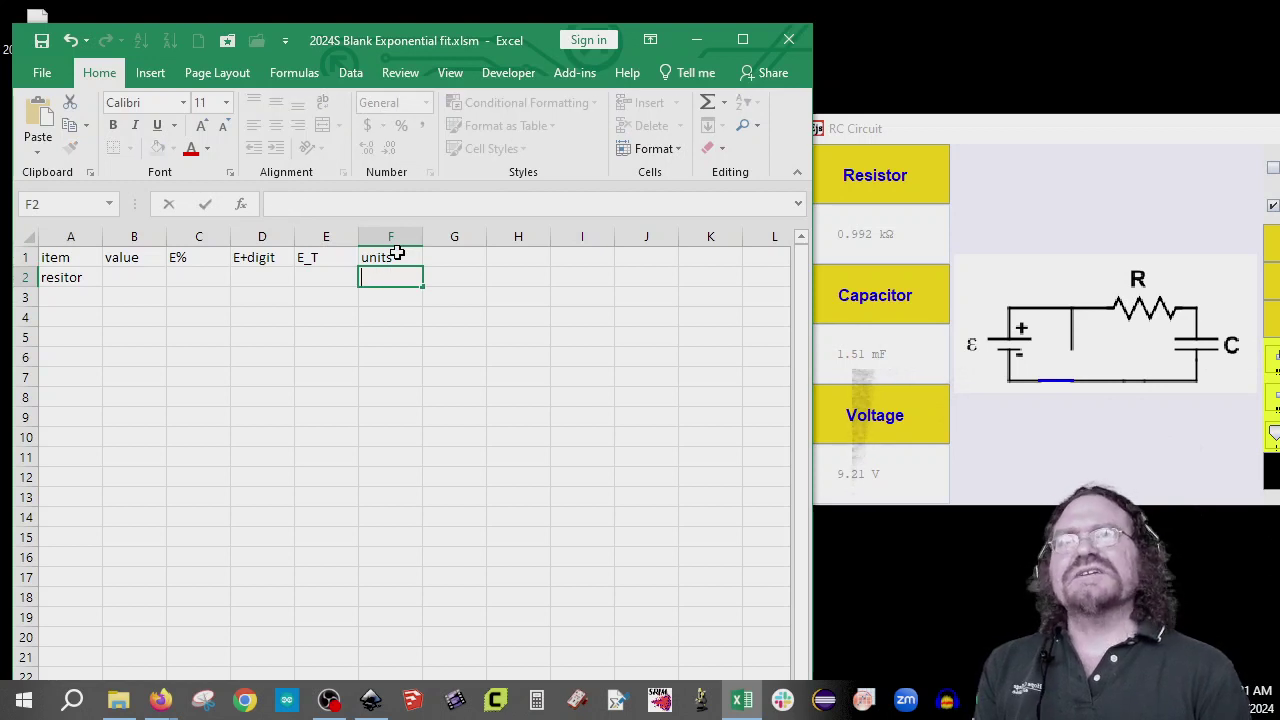
text(kohm)
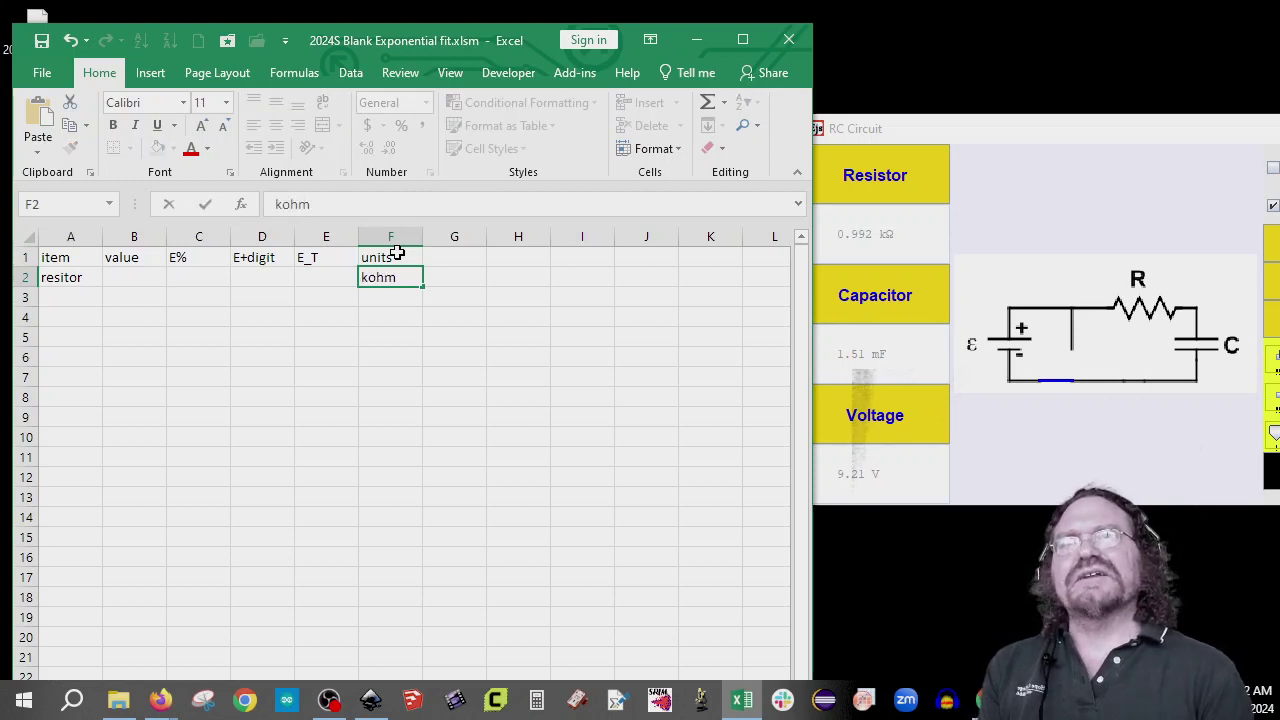
key(Return)
click(132, 278)
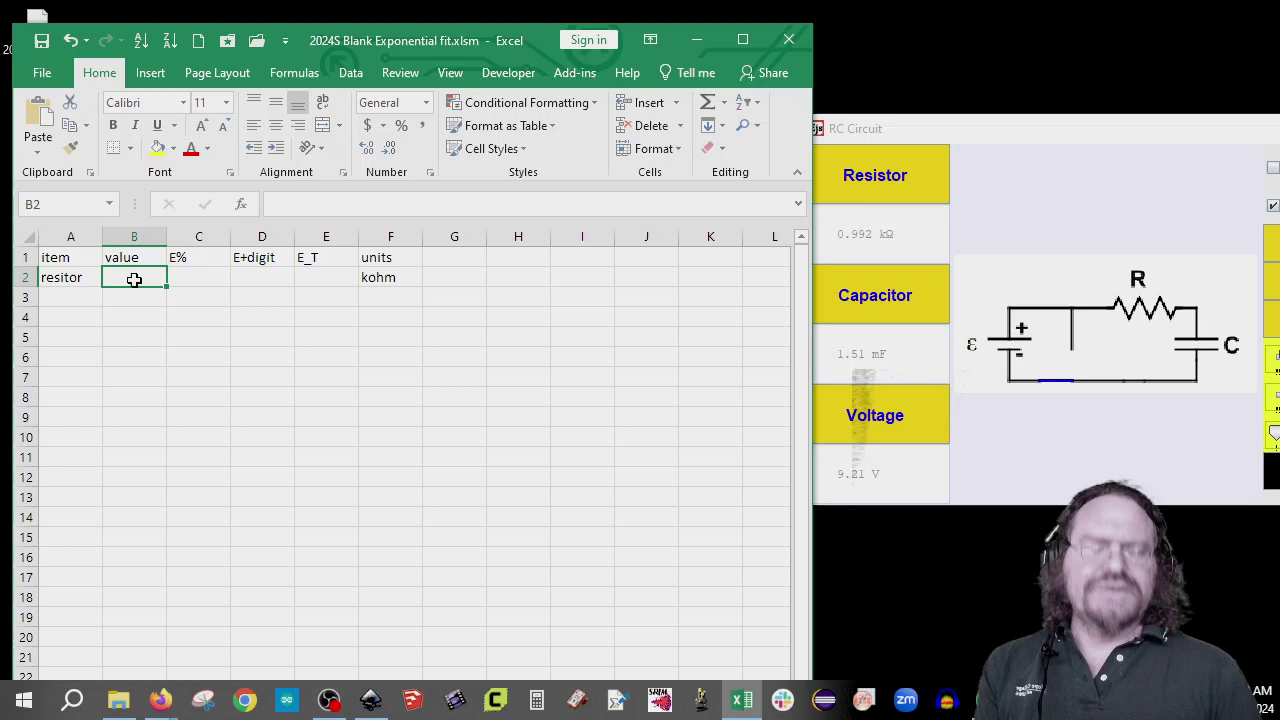
text(.992)
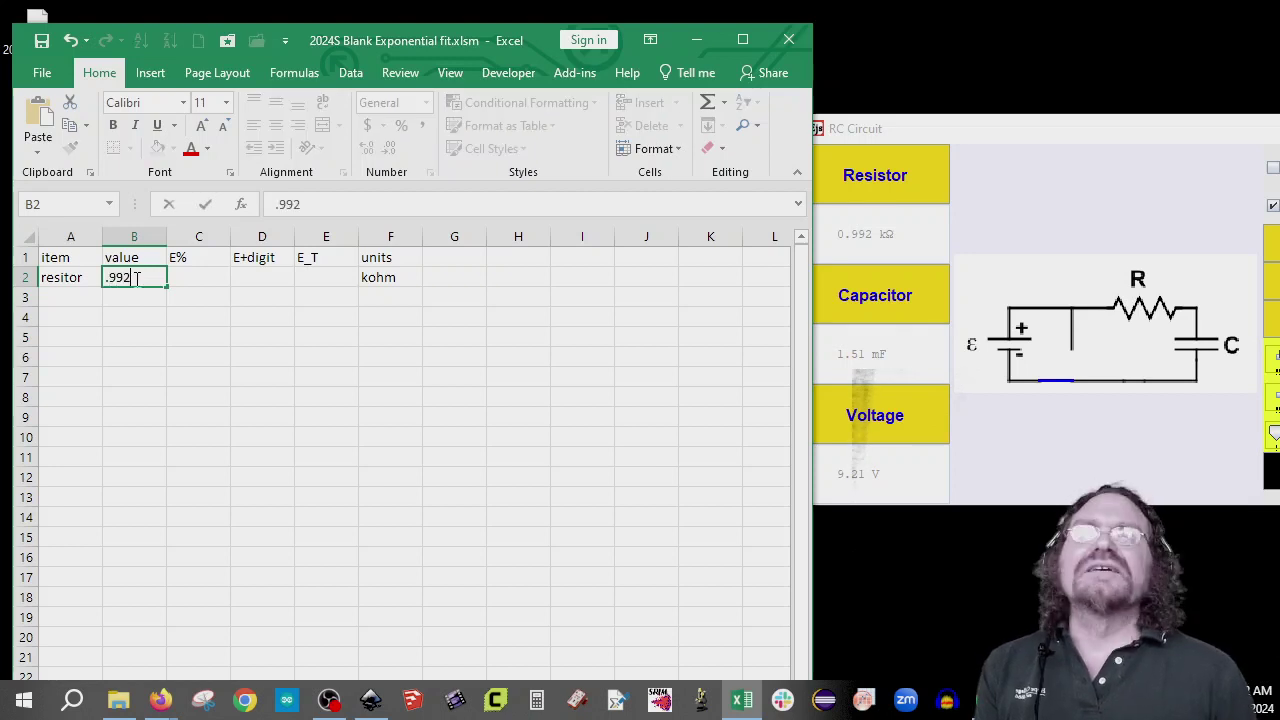
key(Return)
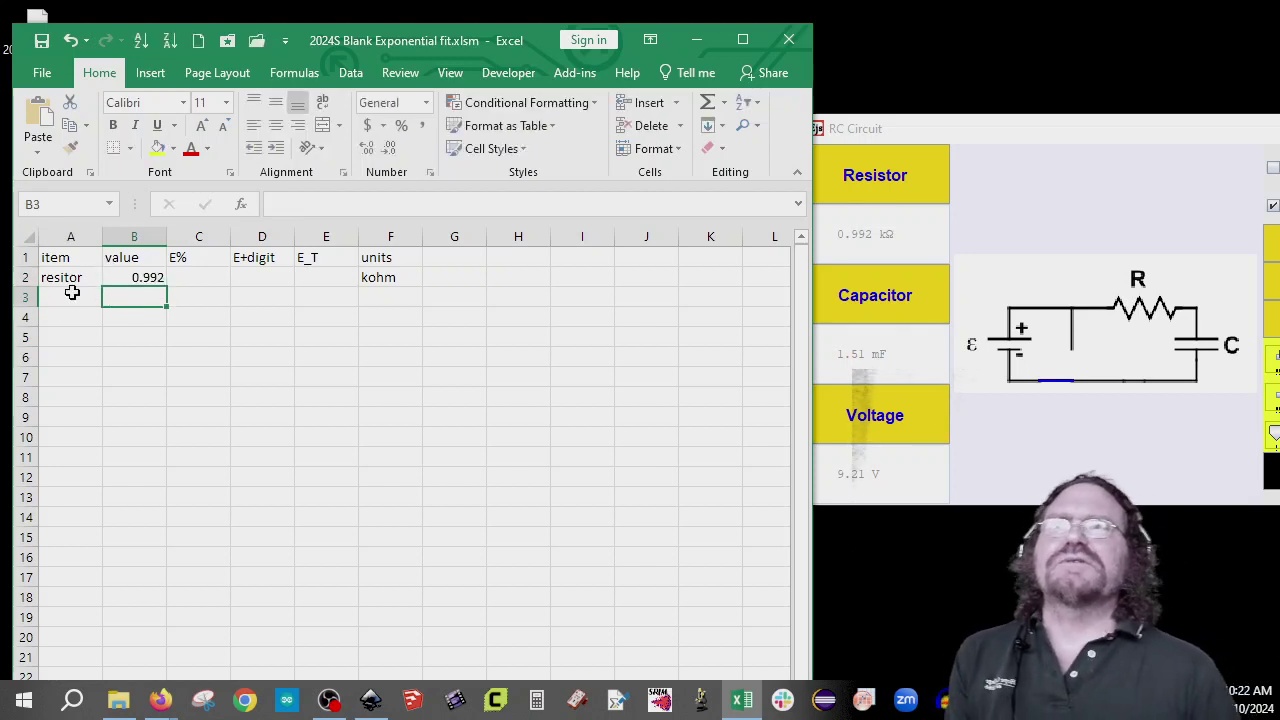
- Add the item names "capacitor" in A3 and "battery" in A4
click(75, 292)
text(cap)
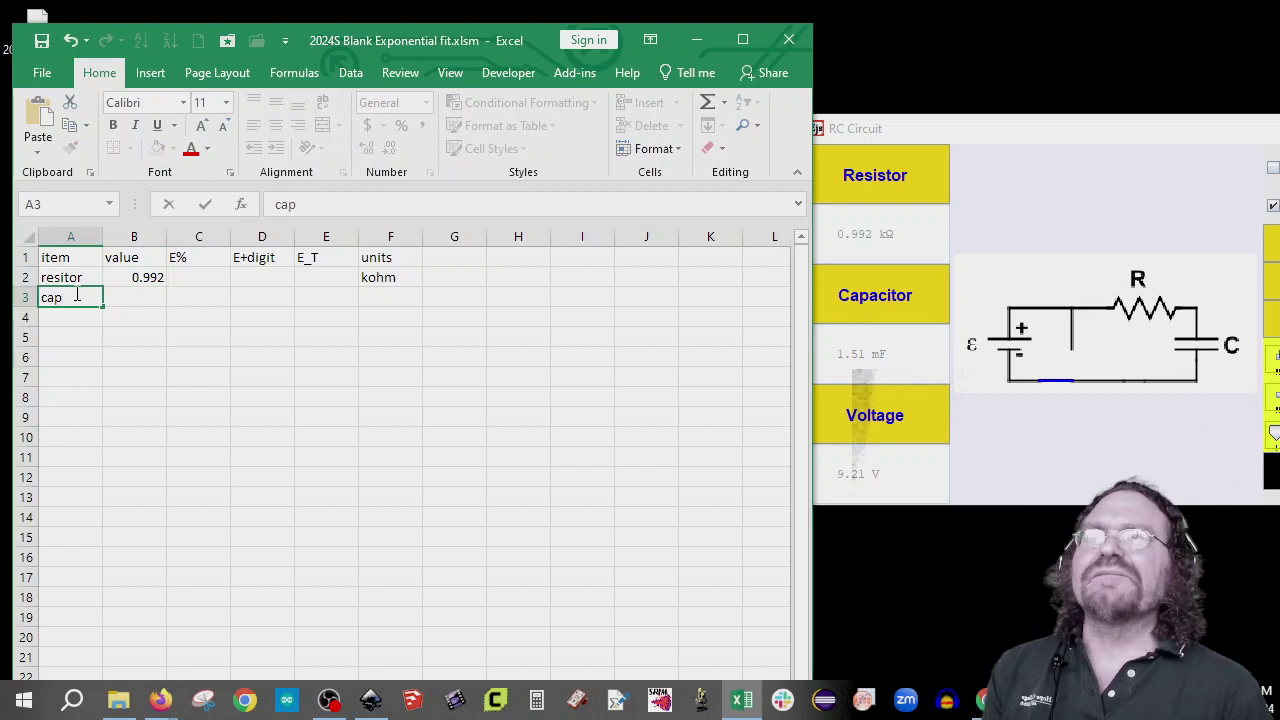
text(acitor)
key(Return)
text(volt)
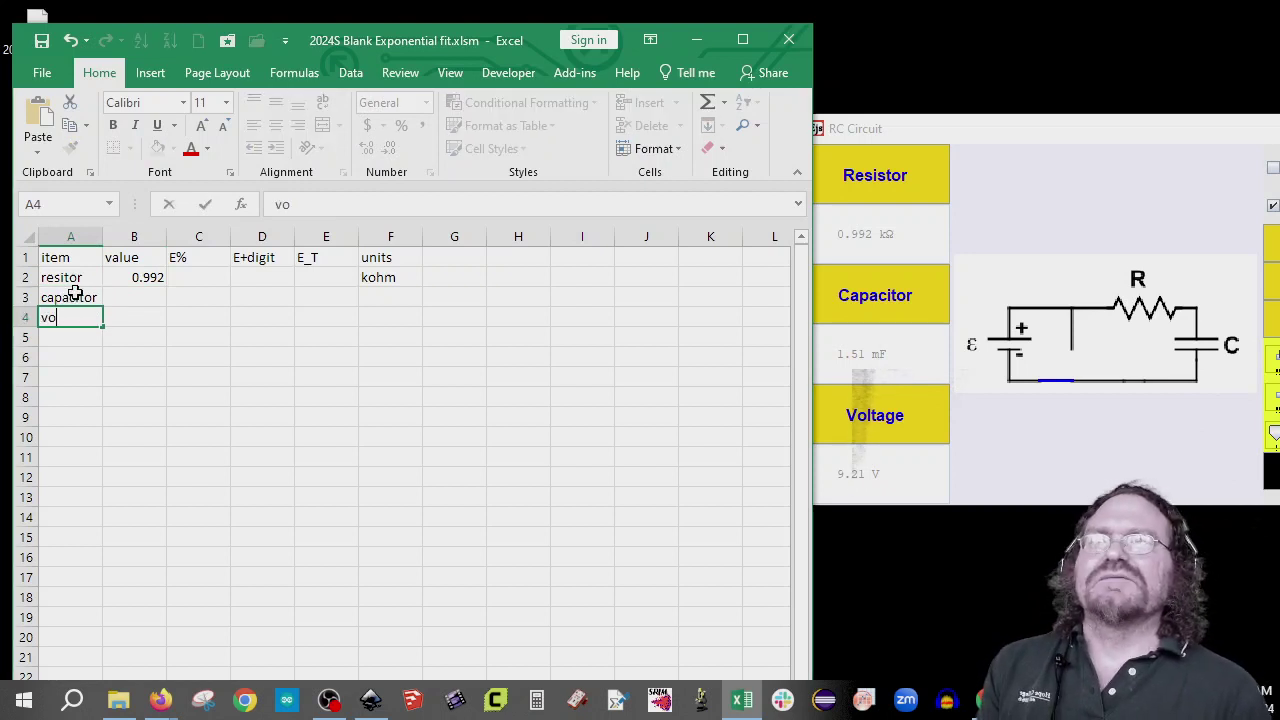
key(BackSpace)
key(BackSpace)
key(BackSpace)
key(BackSpace)
text(bar)
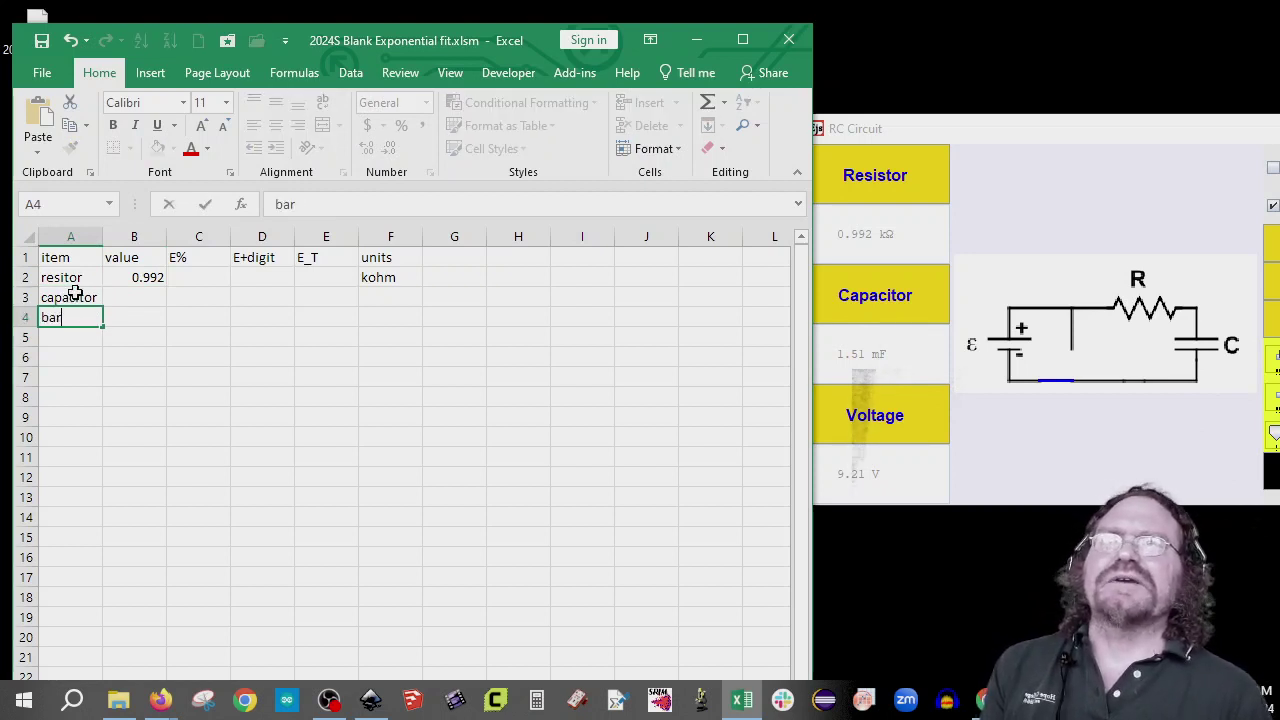
key(BackSpace)
text(ttery)
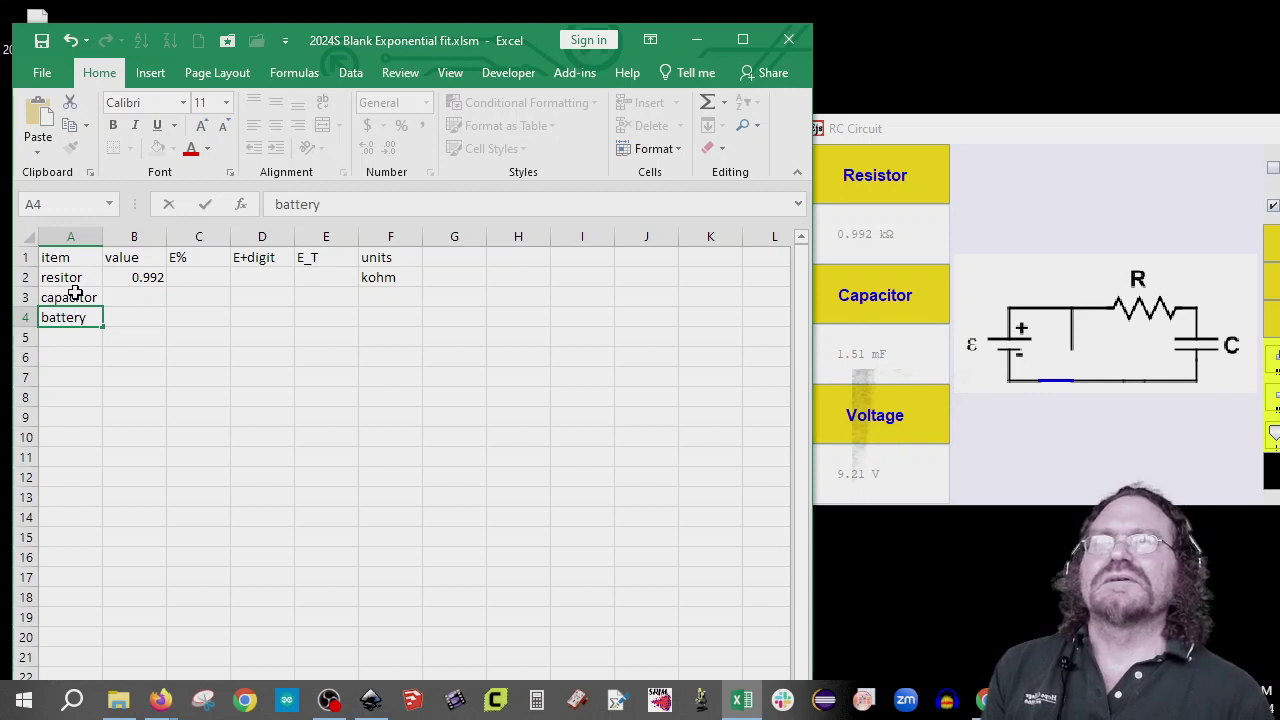
key(Return)
- Add the item names "tau" in A5 and "4tau" in A6
text(tau)
key(Return)
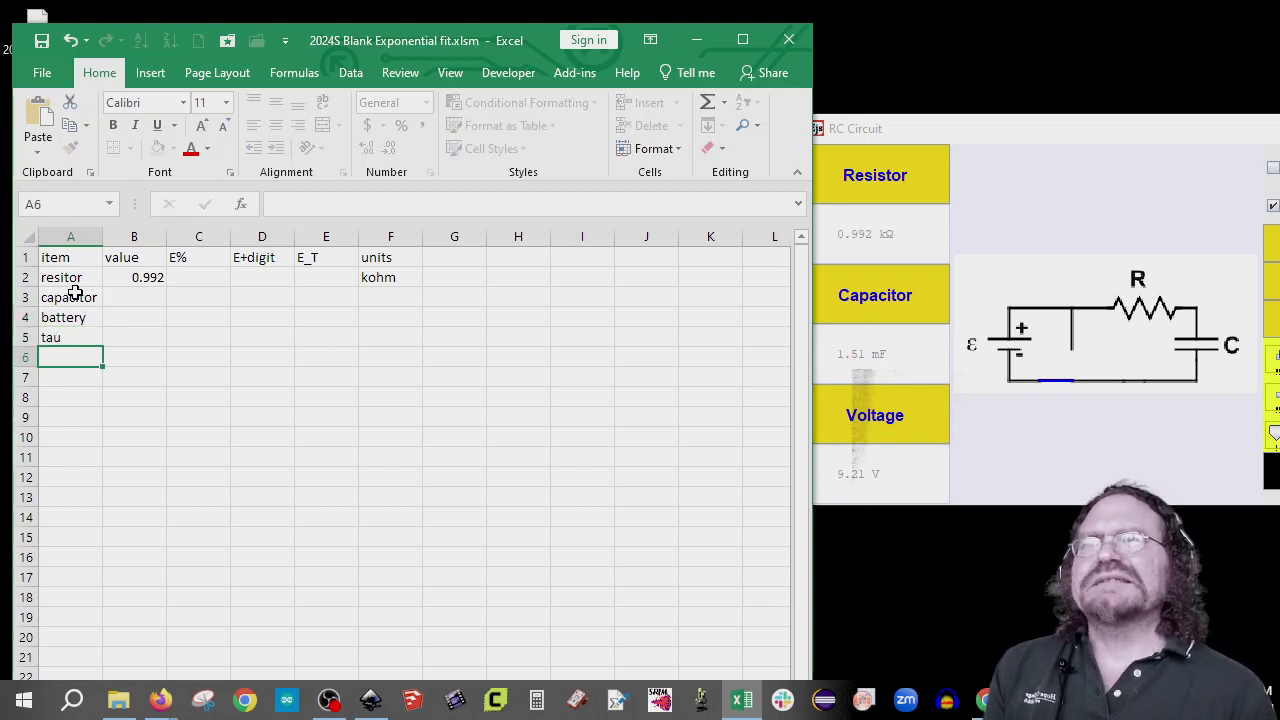
text(4tau)
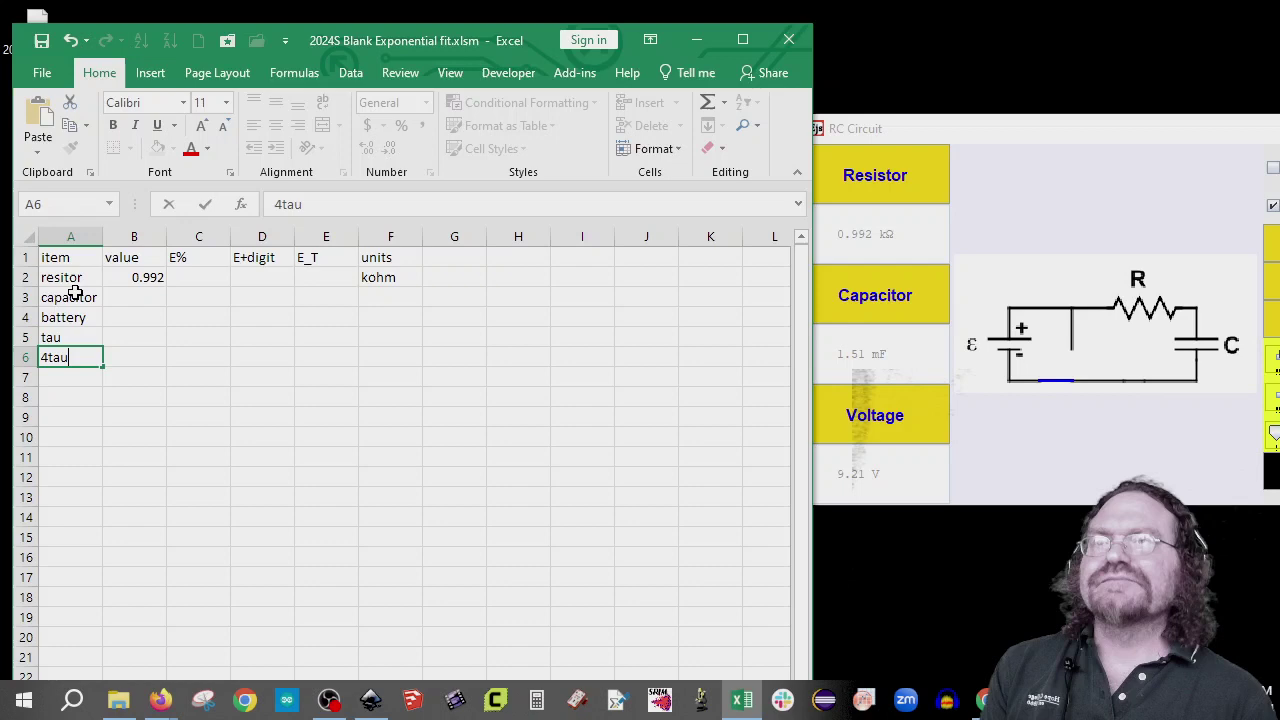
key(Return)
- Enter the measured values 1.51 for the capacitor in B3 and 9.21 for the battery in B4
click(152, 295)
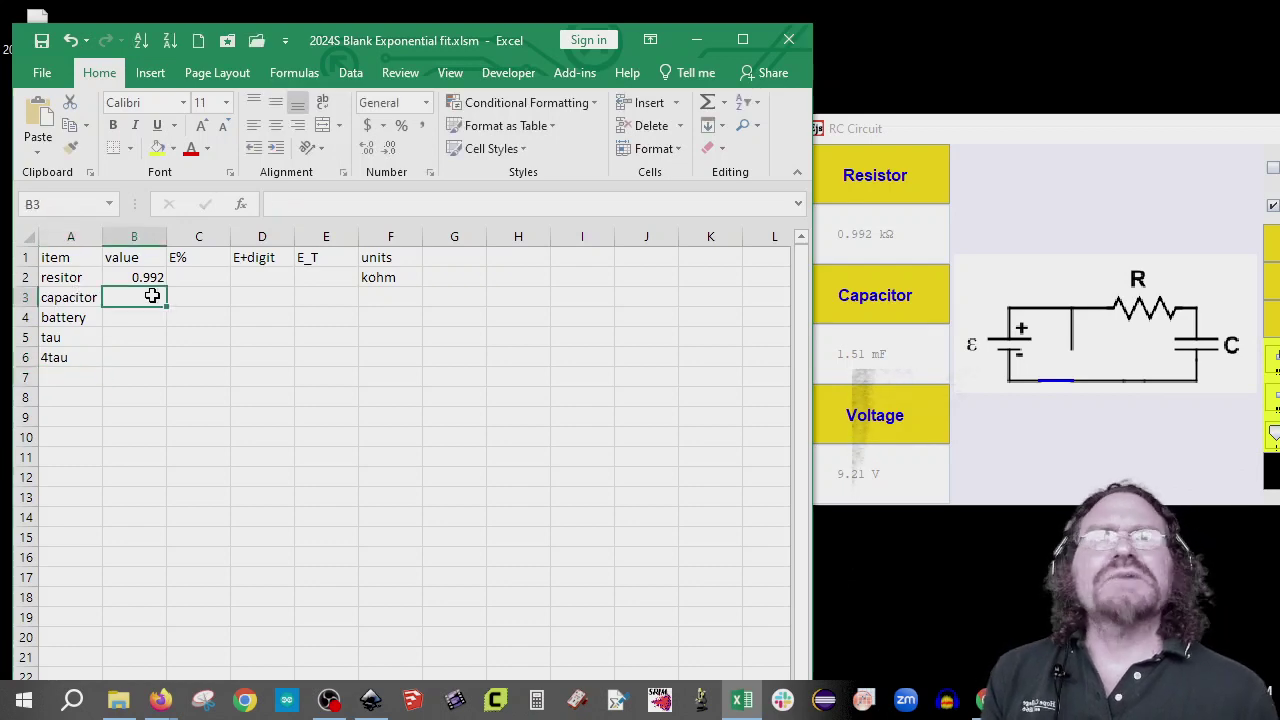
text(1.51)
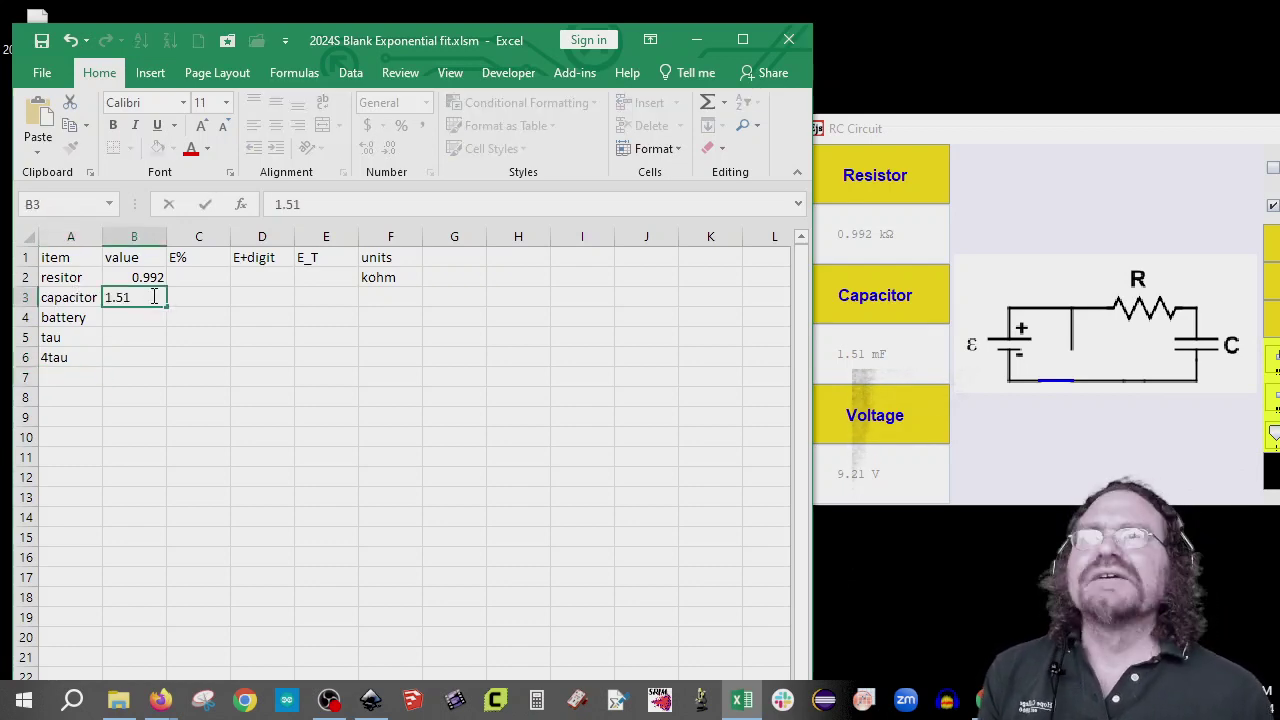
key(Return)
text(9)
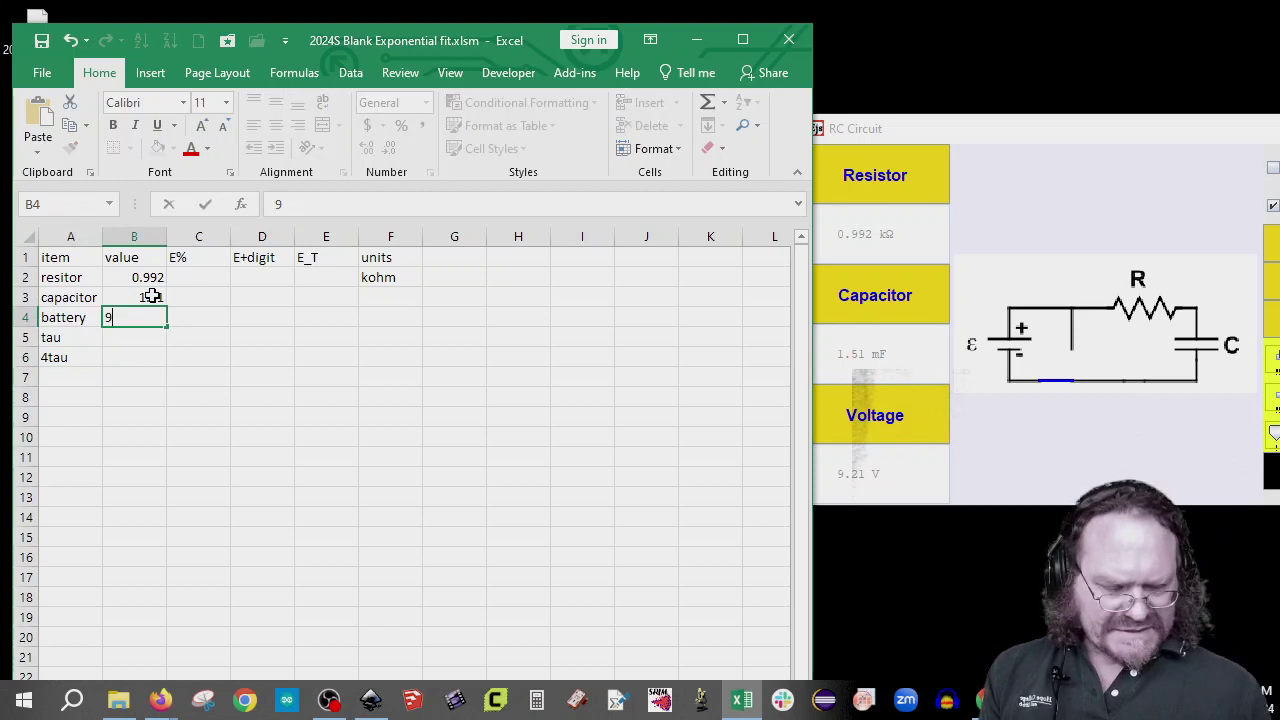
text(.21)
key(Return)
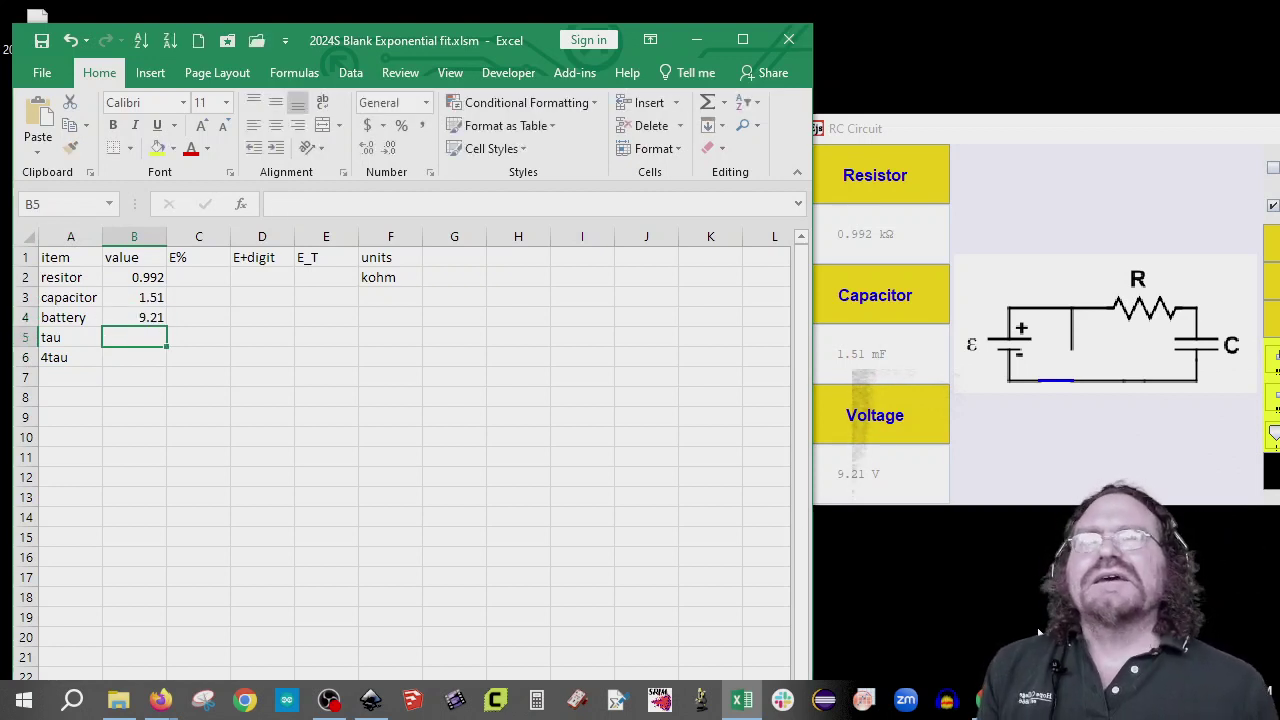
- Bring up the experiment PDF at the measurement uncertainty specifications and return to Excel with them visible beside the sheet
click(1266, 691)
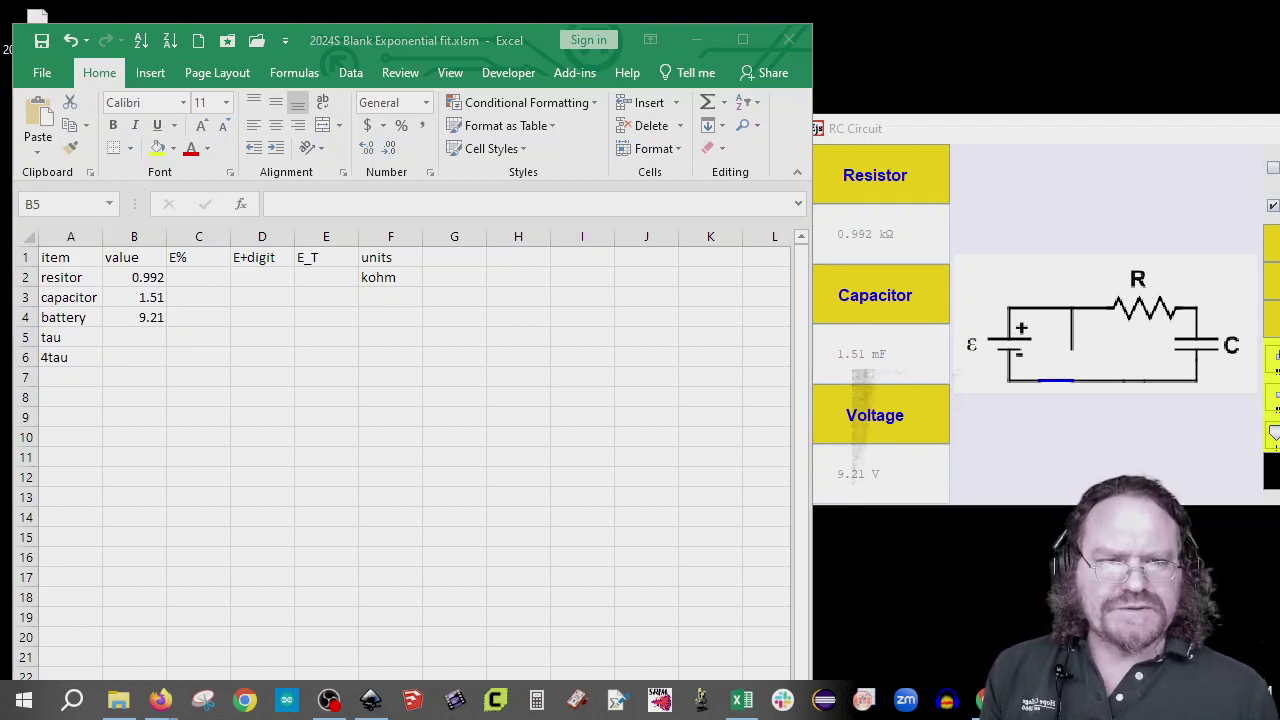
click(982, 699)
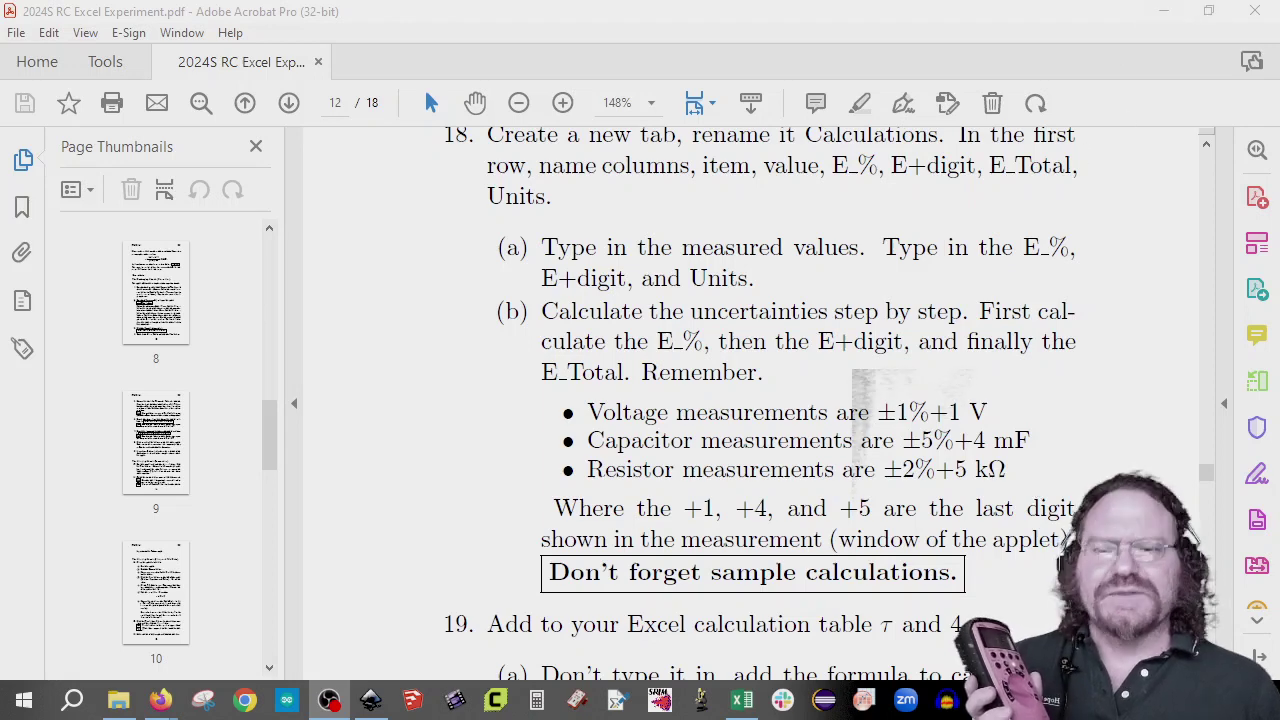
key(alt+Tab)
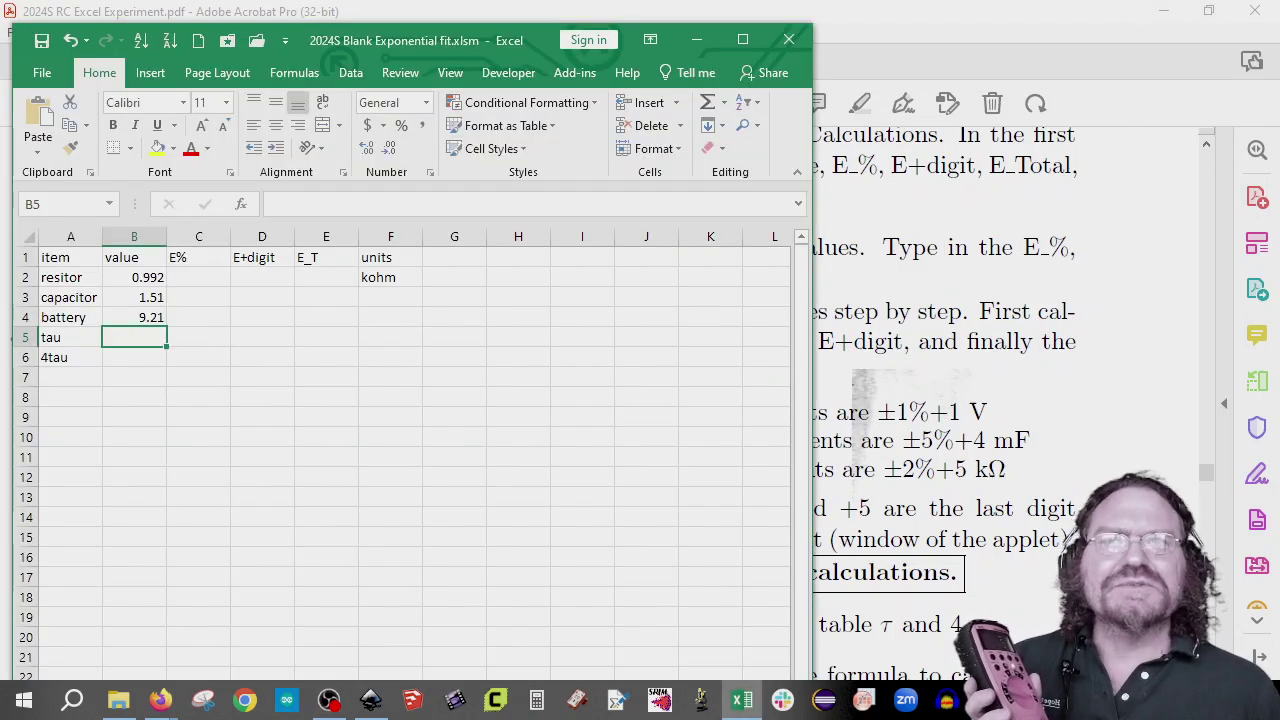
- Calculate the resistor's E% in C2 with a formula taking 2% of the value in B2
click(212, 283)
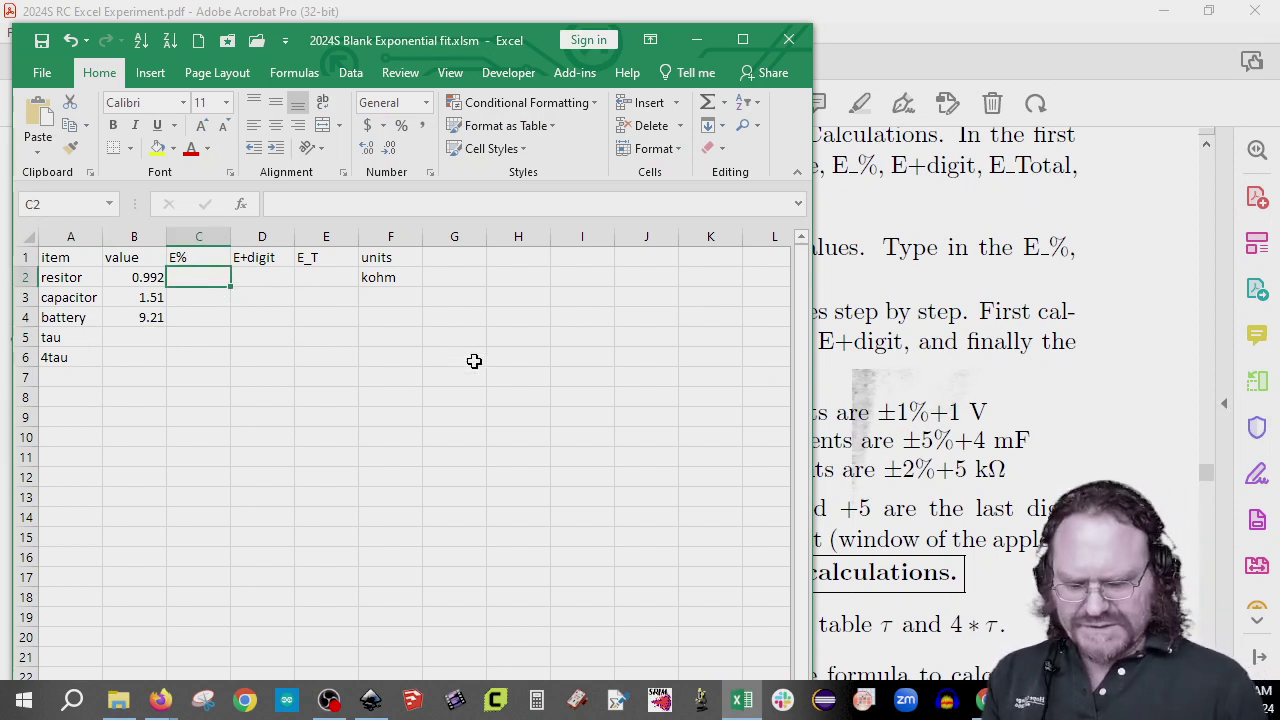
text(=)
key(Left)
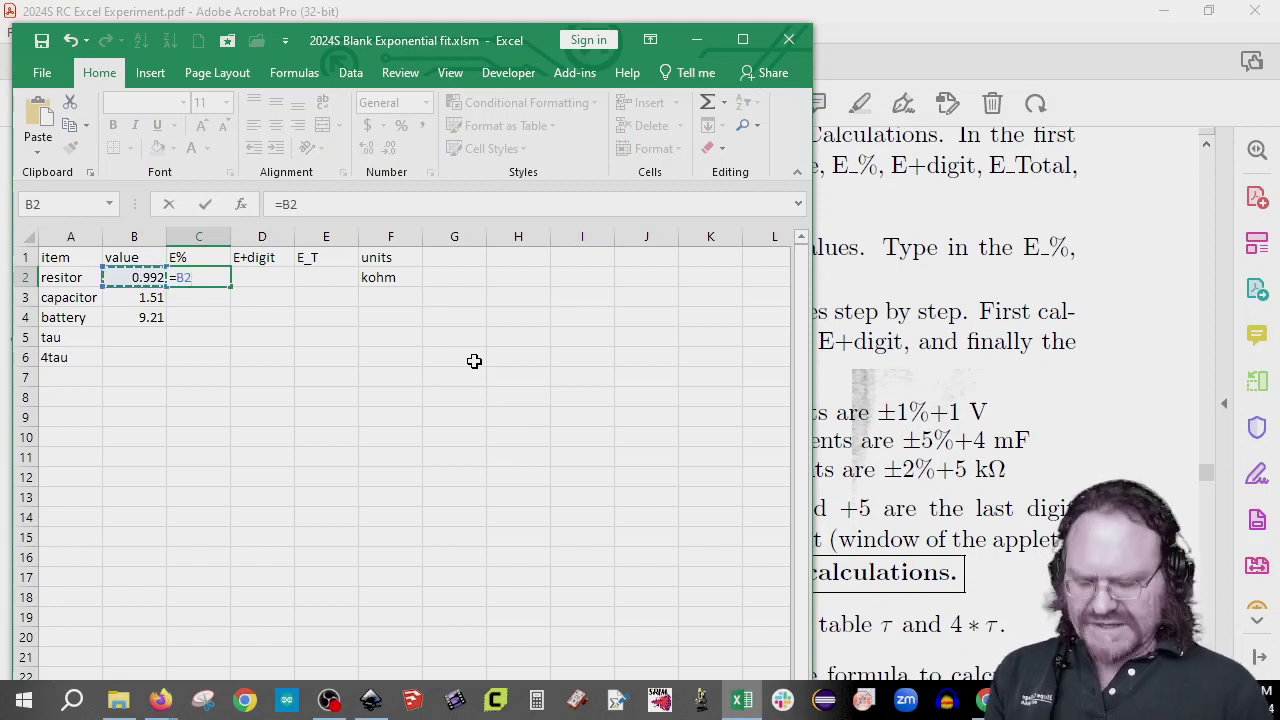
text(*)
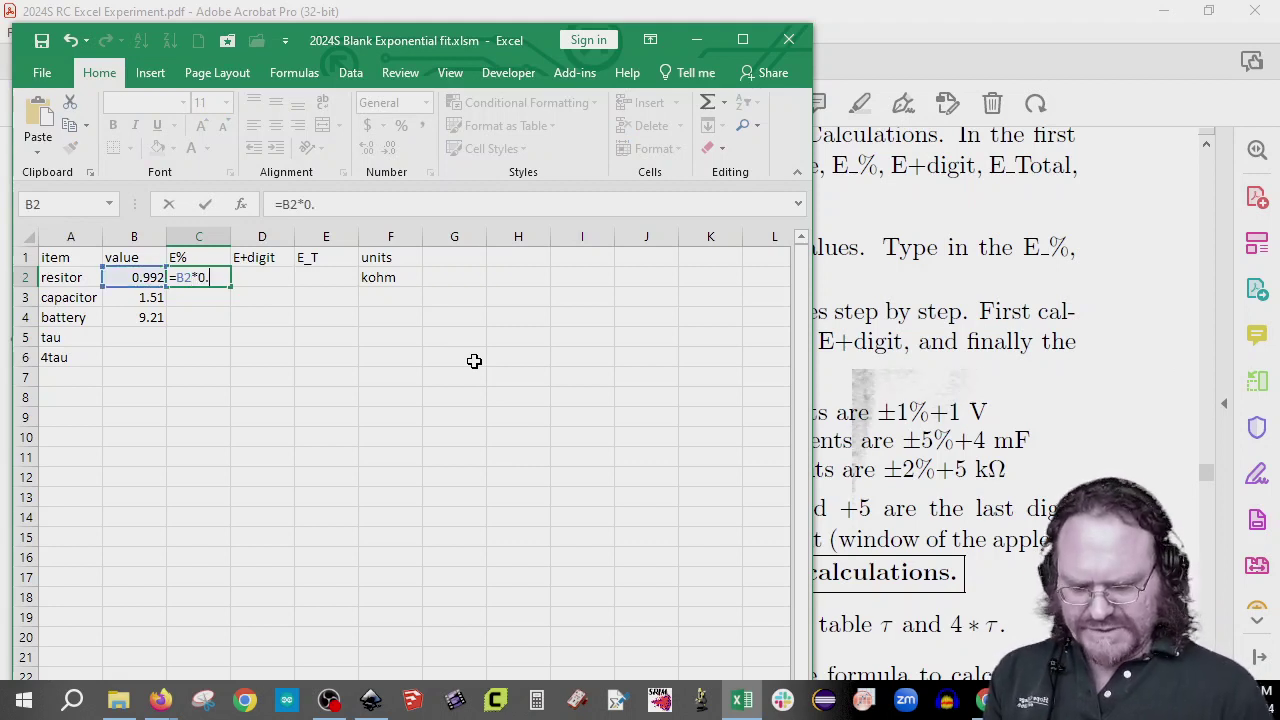
key(Return)
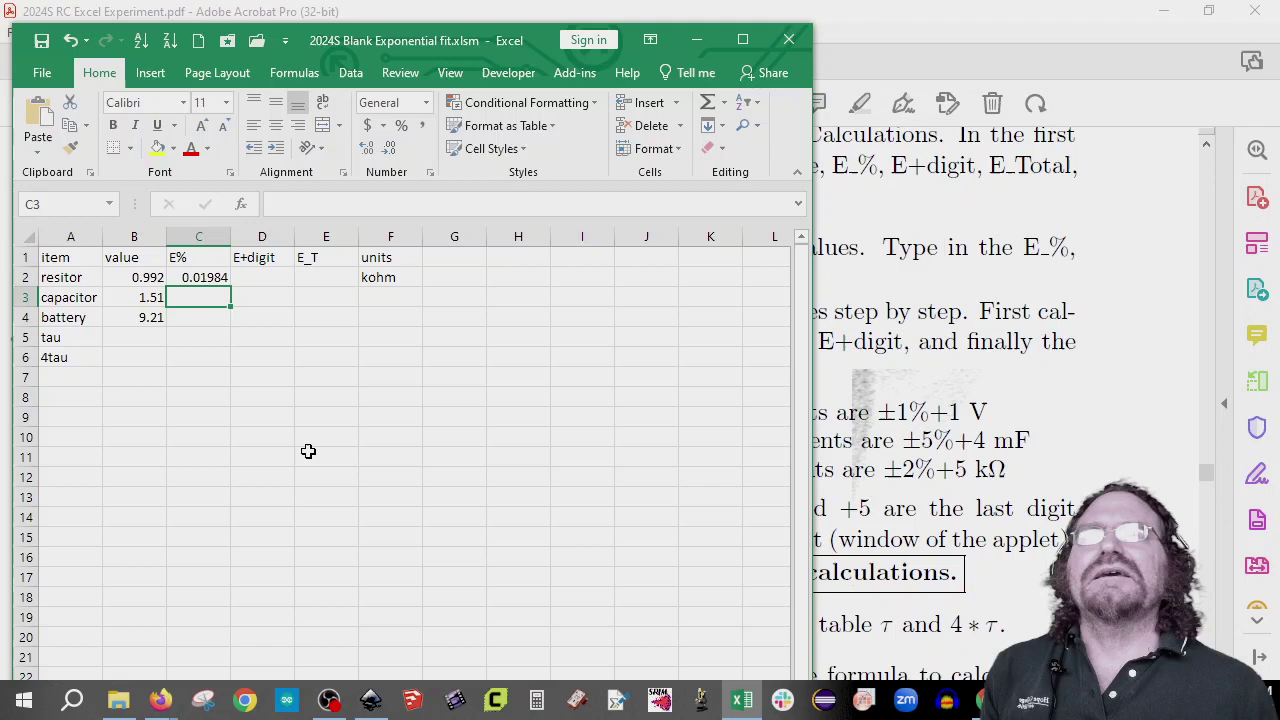
- Enter the resistor's last-digit uncertainty of 0.005 in D2 under E+digit
scroll(313, 447, up, 3)
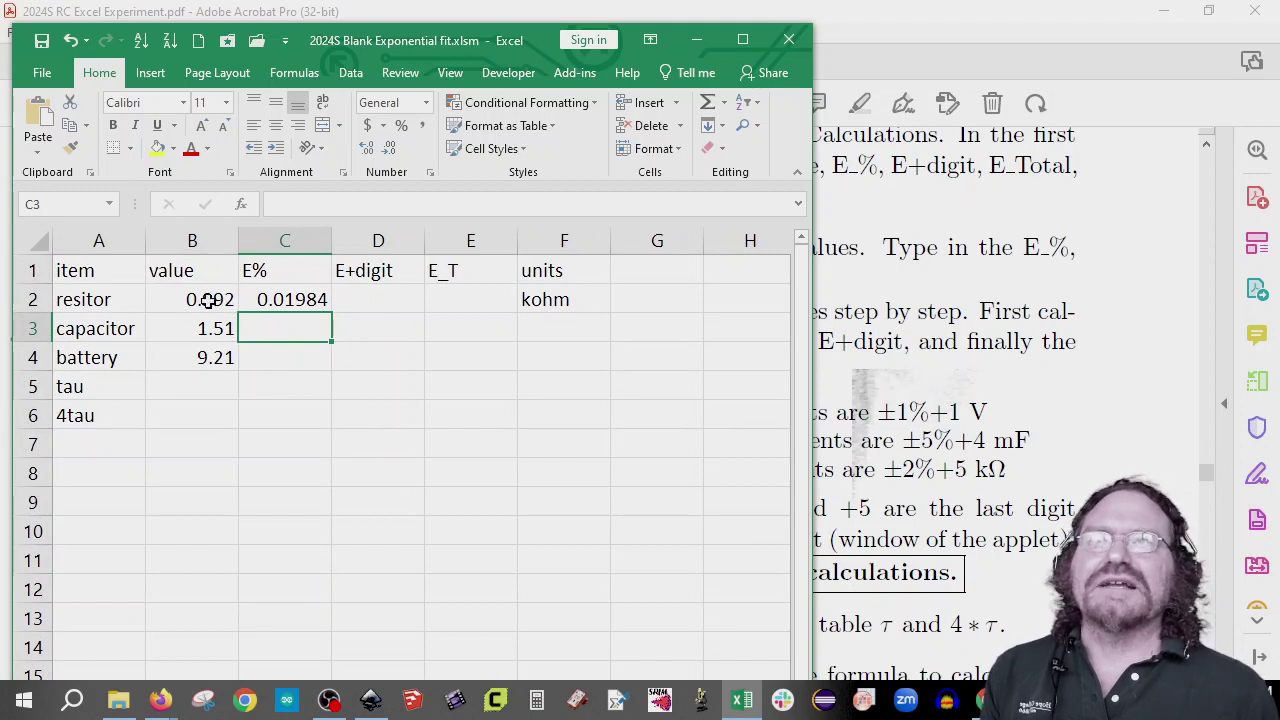
click(383, 290)
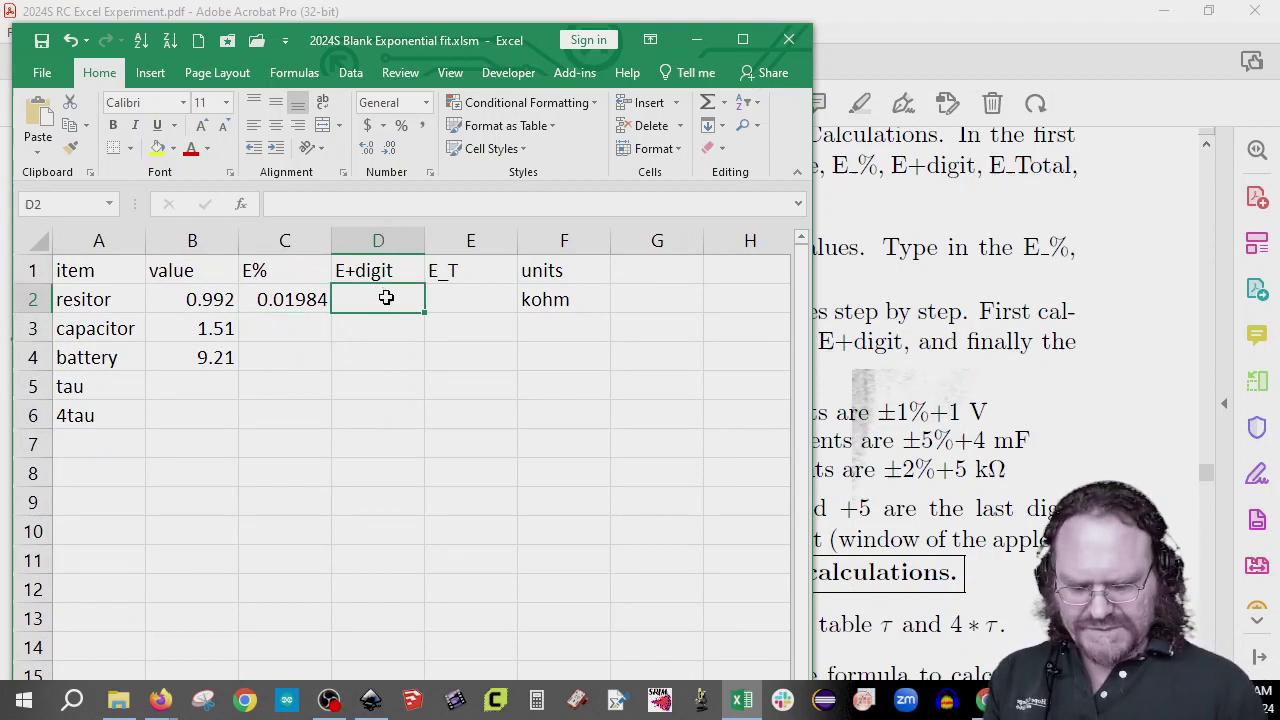
text(+0.00)
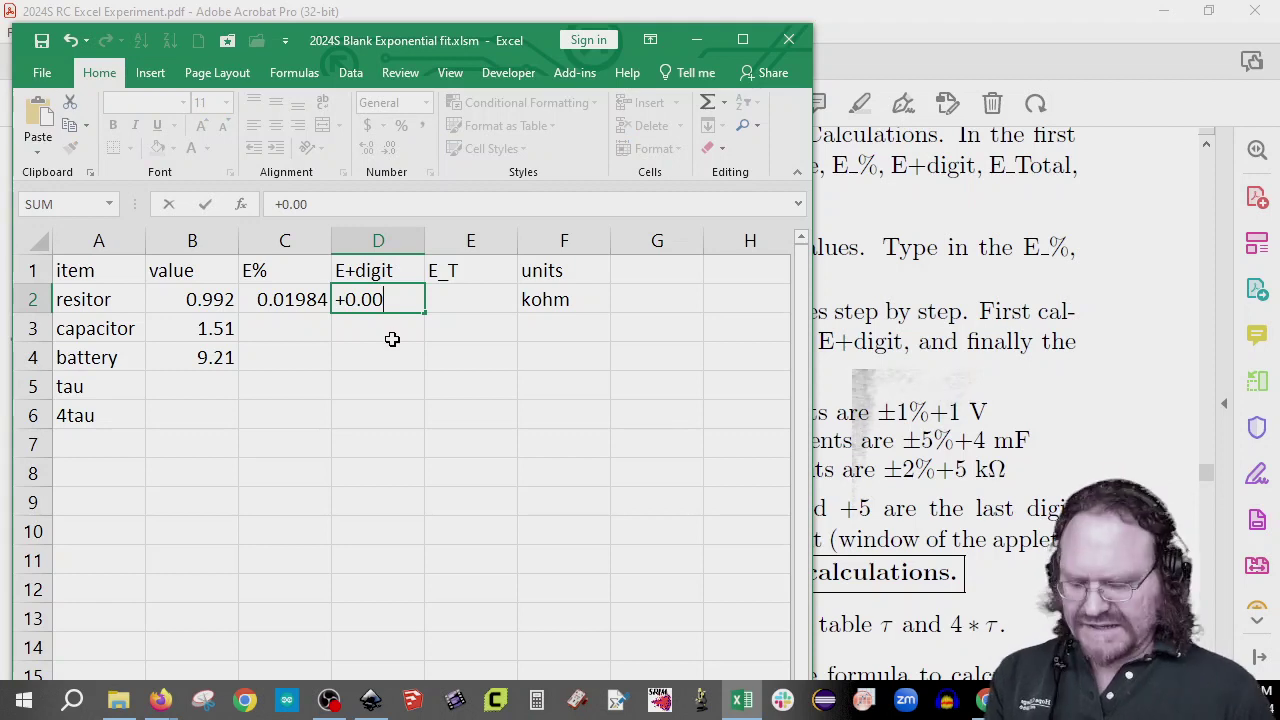
text(5)
key(Return)
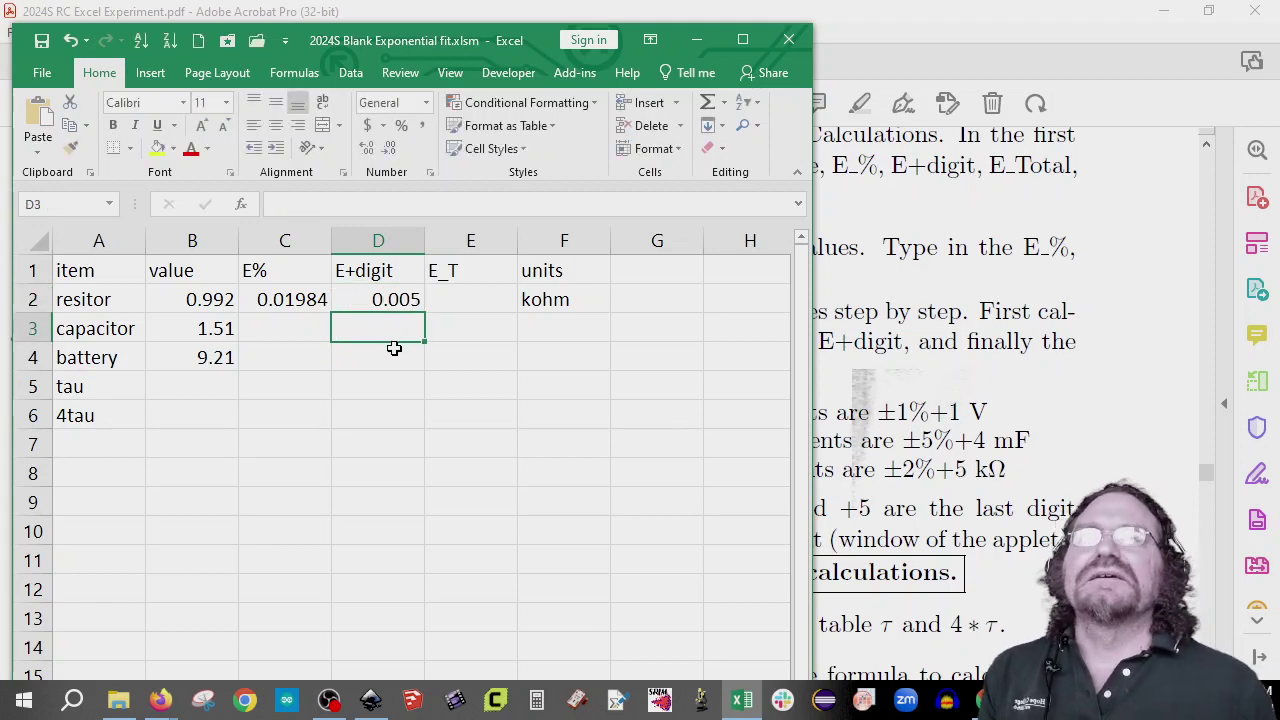
- Calculate the capacitor's E% in C3 with the formula =B3*0.05
click(313, 327)
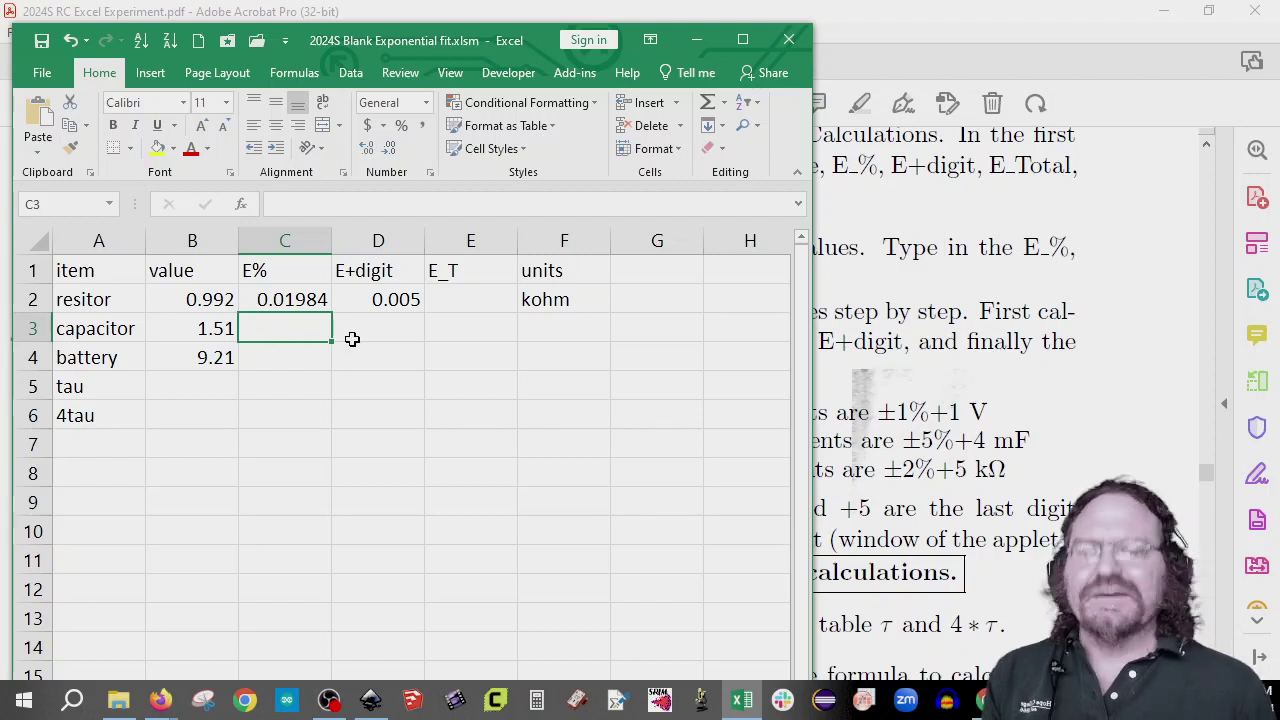
text(=)
key(Left)
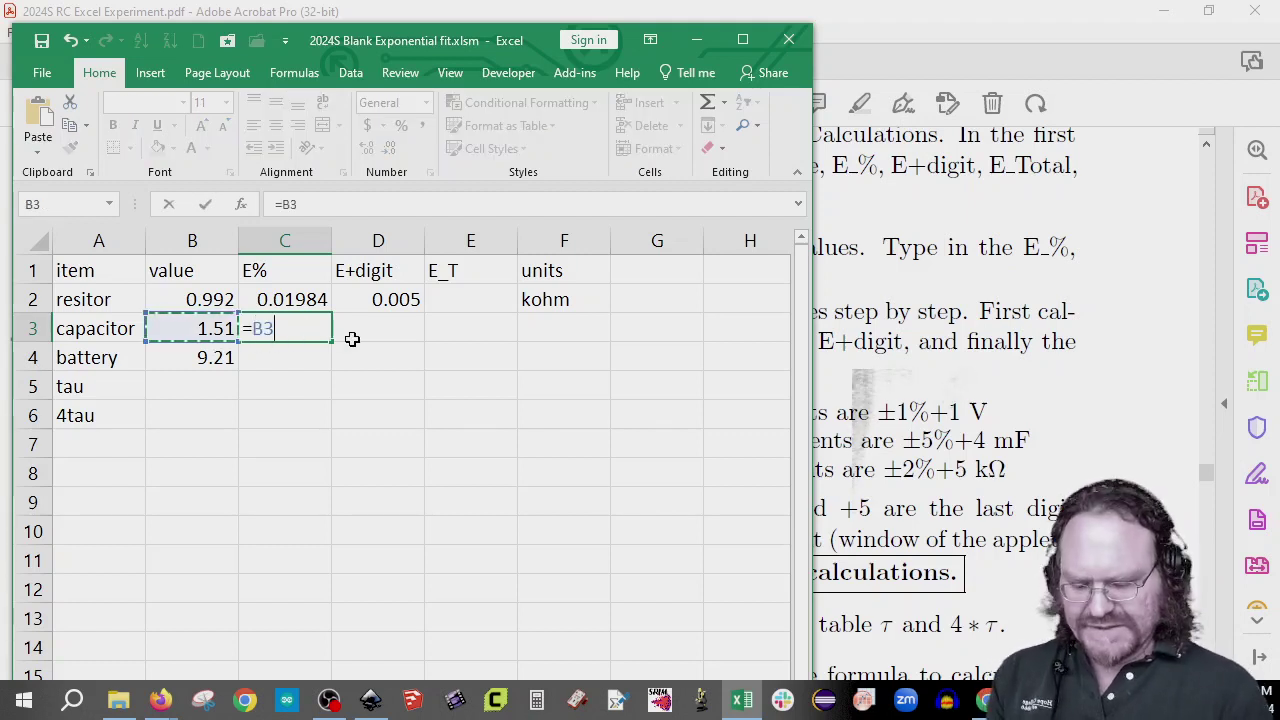
text(*0.0)
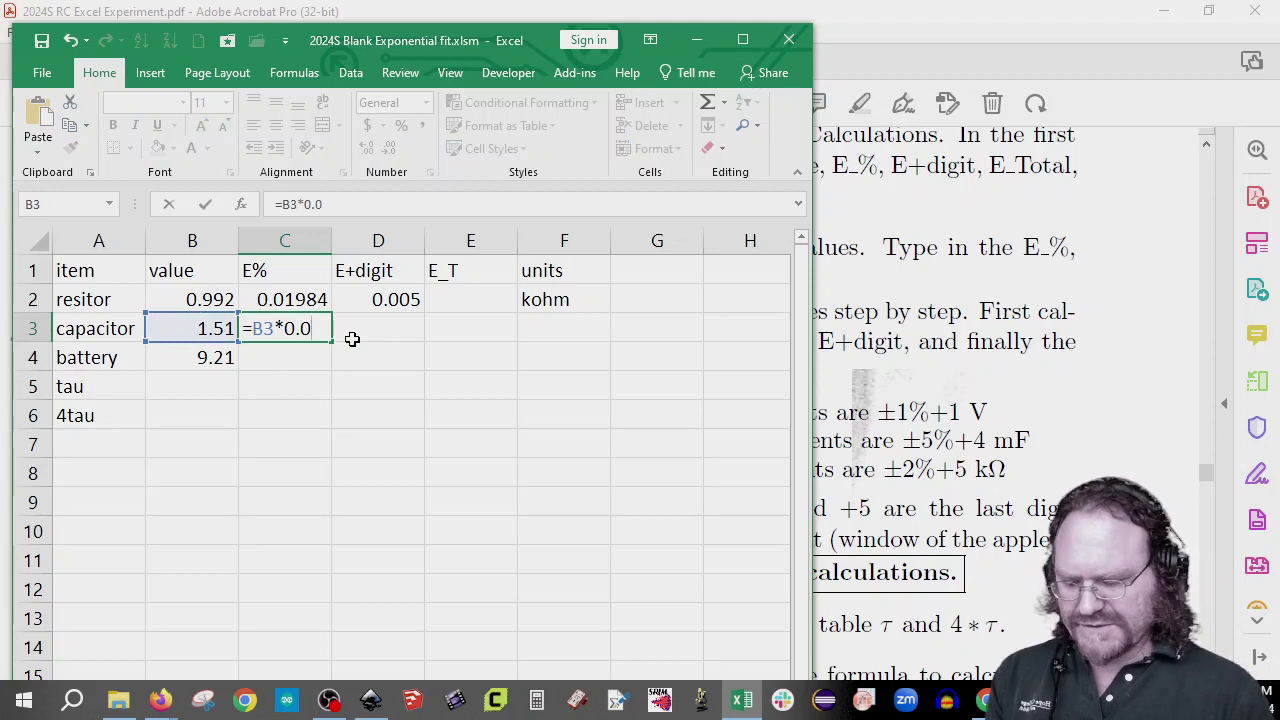
text(5)
key(Return)
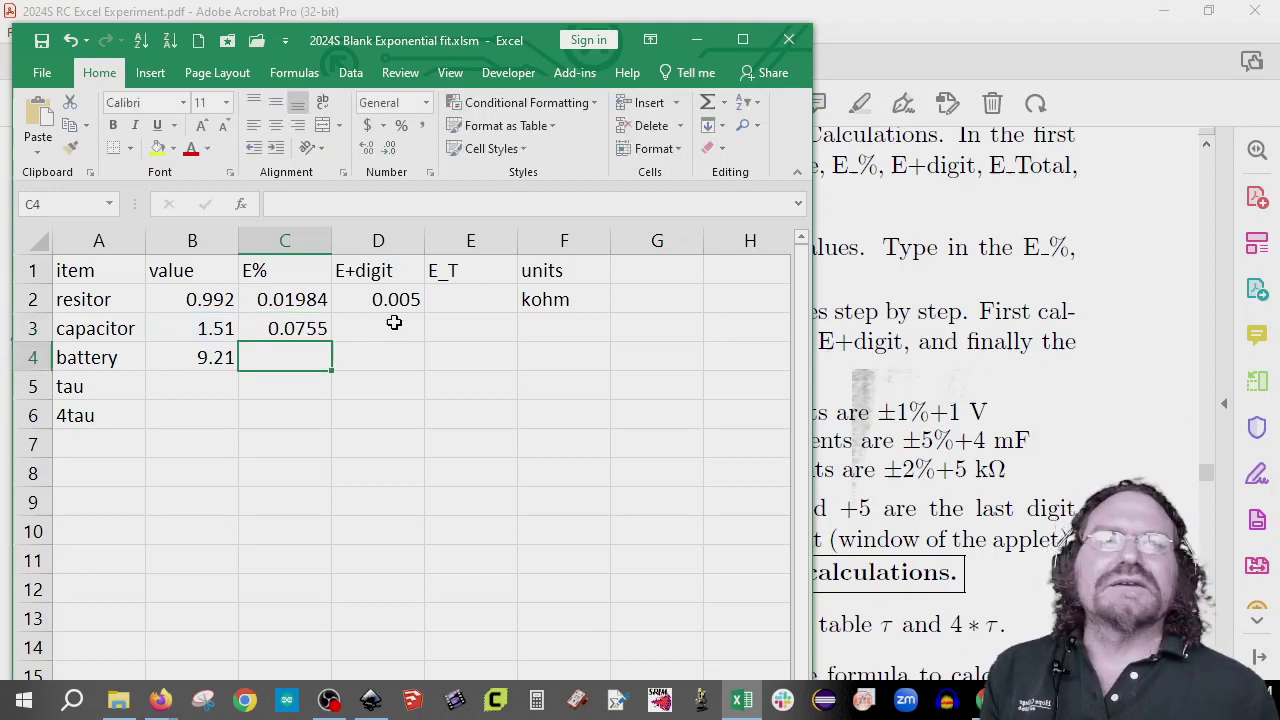
- Enter the capacitor's last-digit uncertainty of 0.04 in D3 under E+digit
click(394, 331)
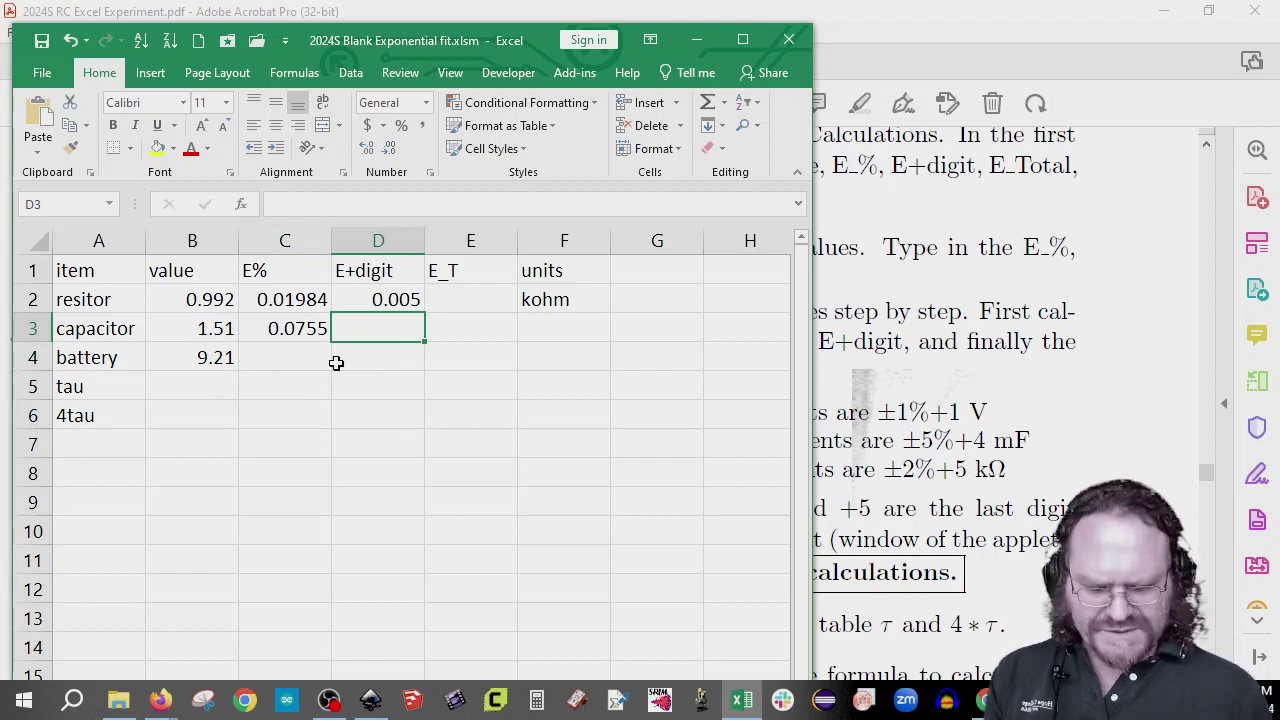
text(0.0)
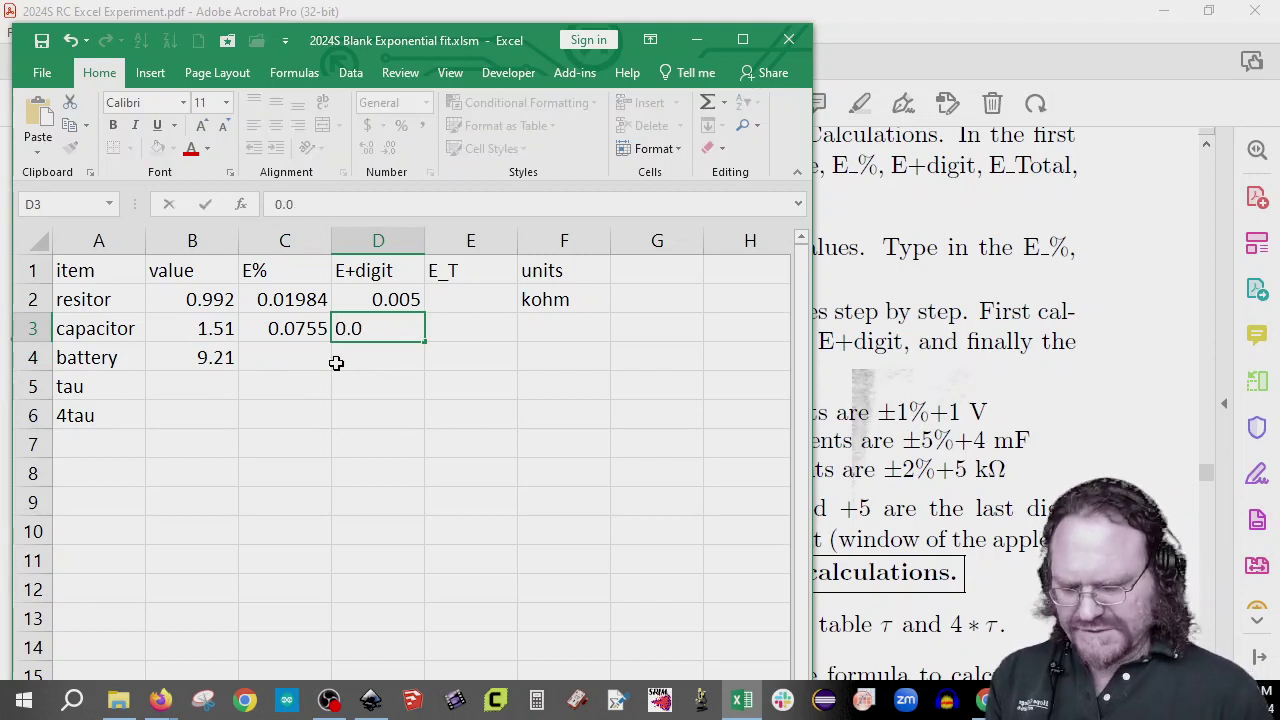
text(4)
key(Return)
- Calculate the battery's E% in C4 with the formula =B4*0.01 and enter its E+digit uncertainty of 0.01 in D4
key(Left)
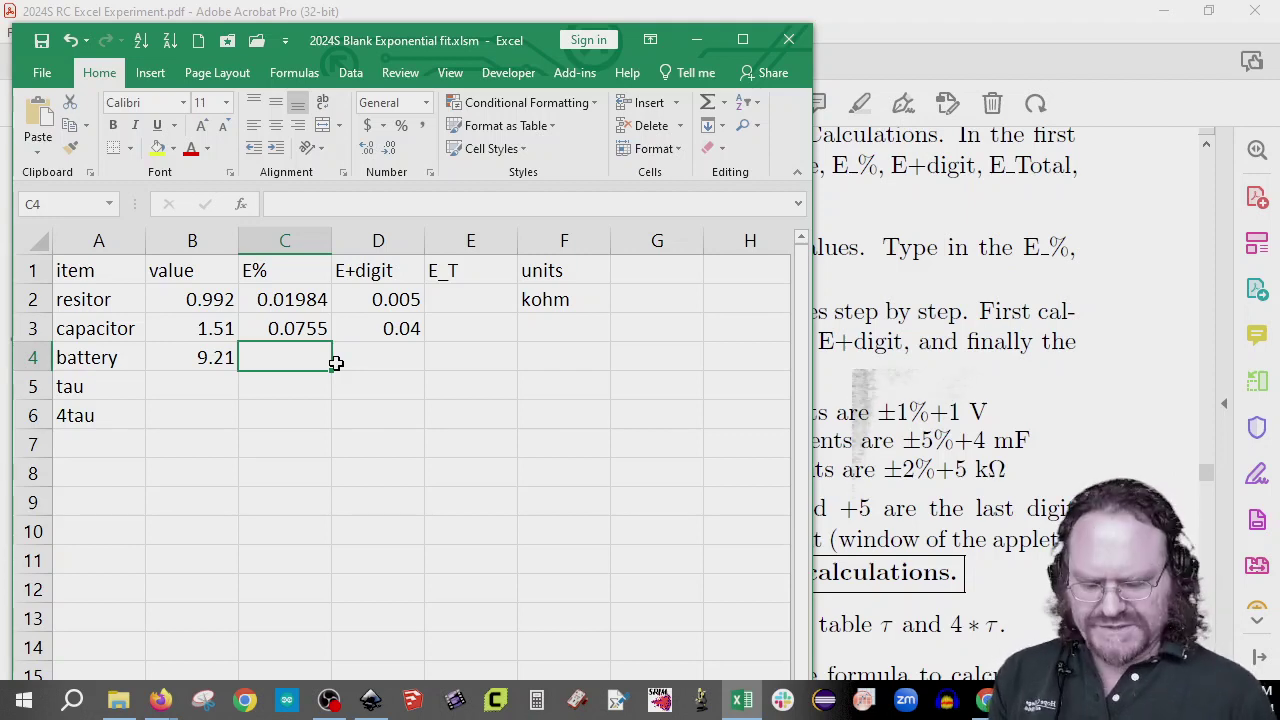
text(=)
key(Left)
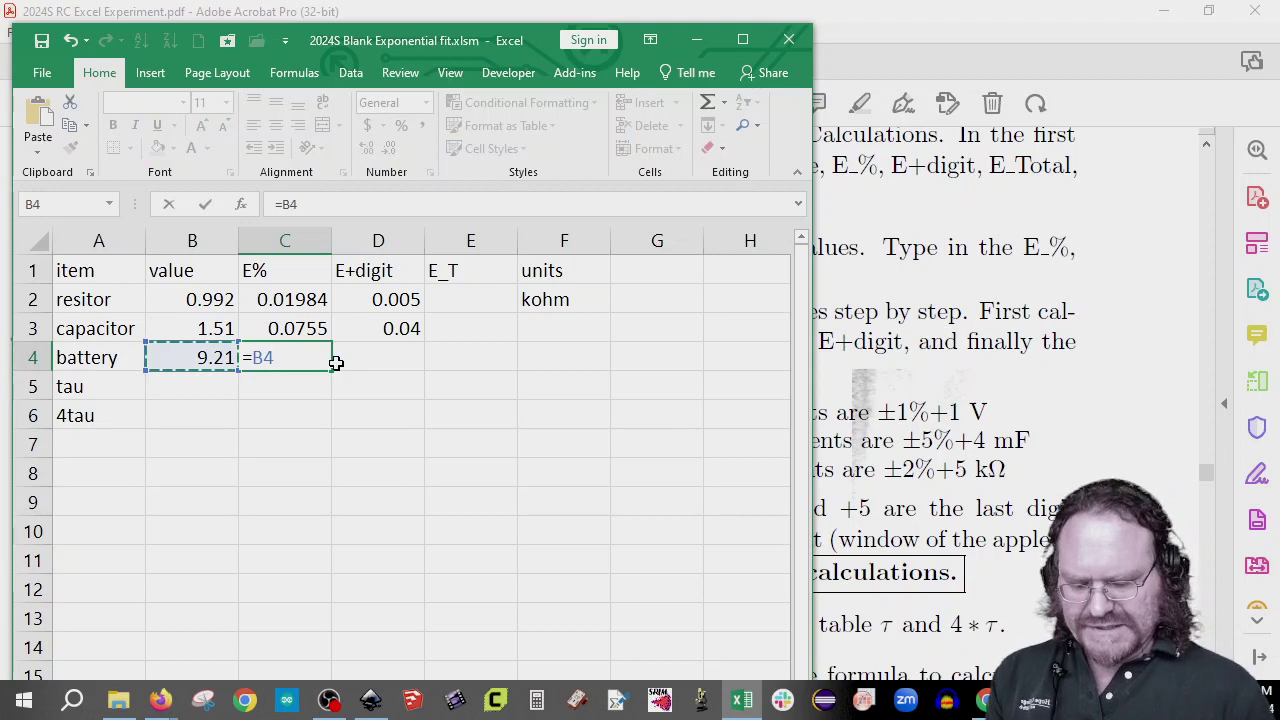
text(*0.)
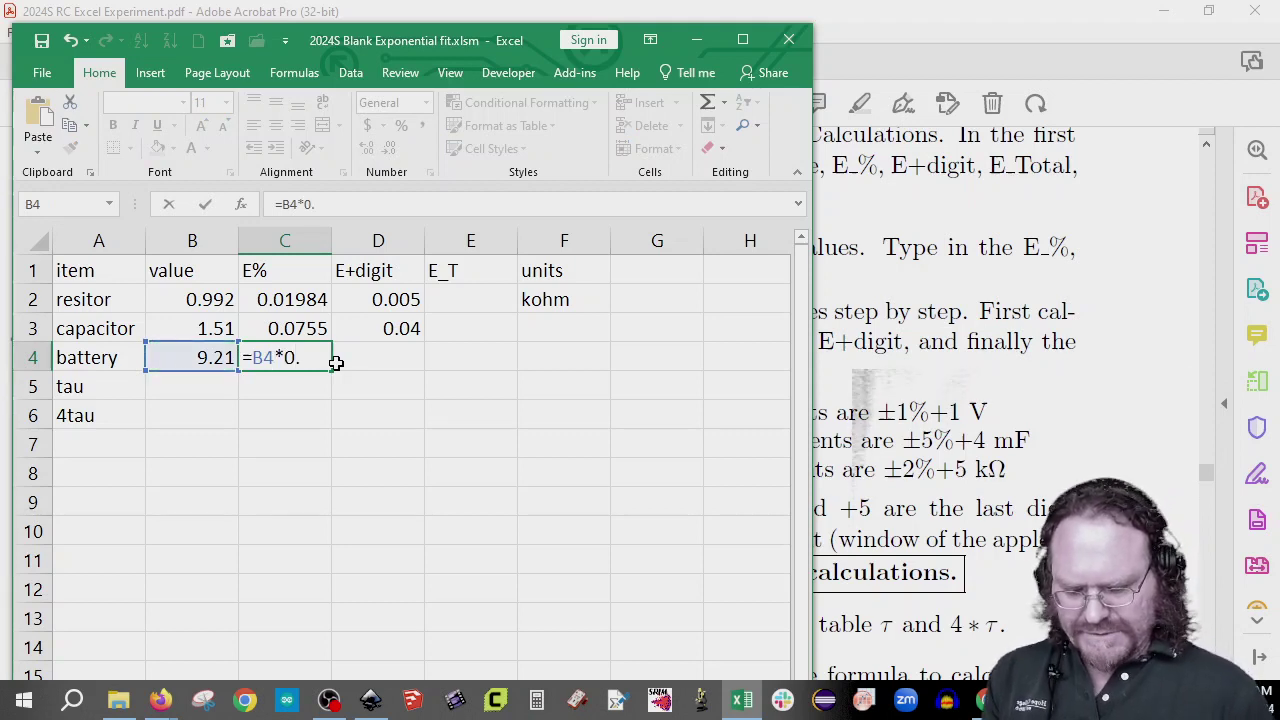
text(01)
key(Tab)
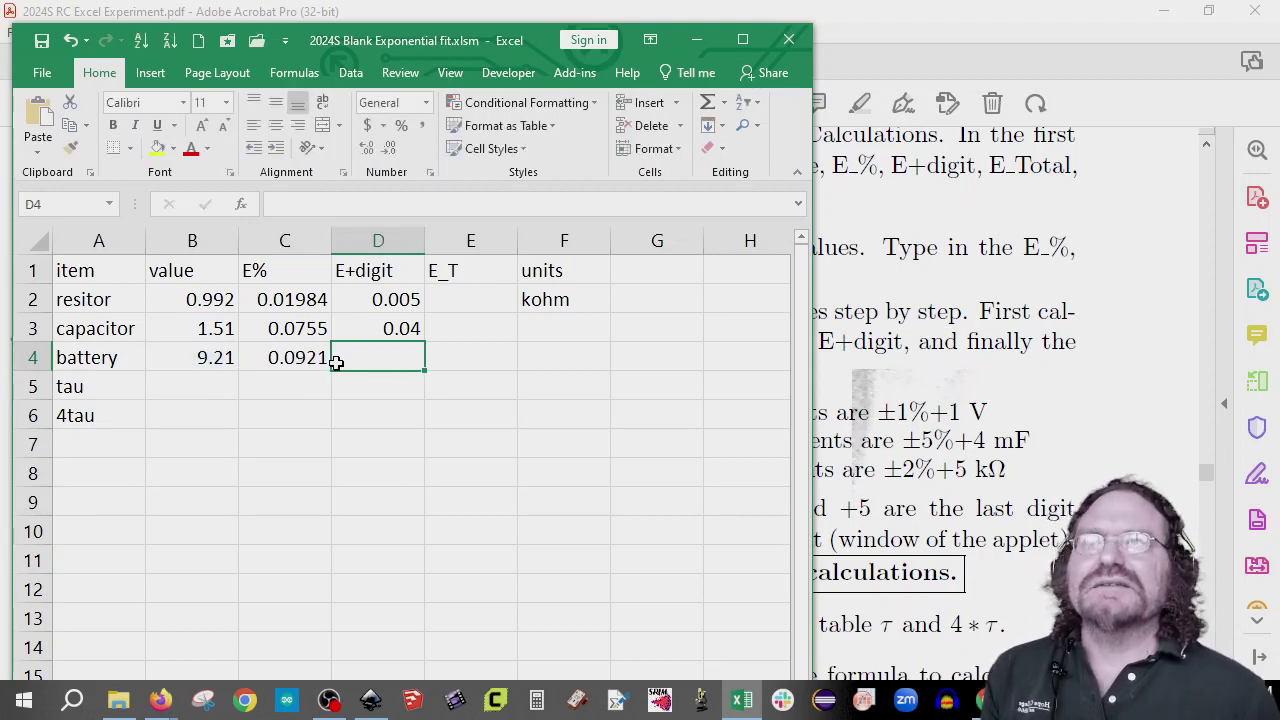
text(0.01)
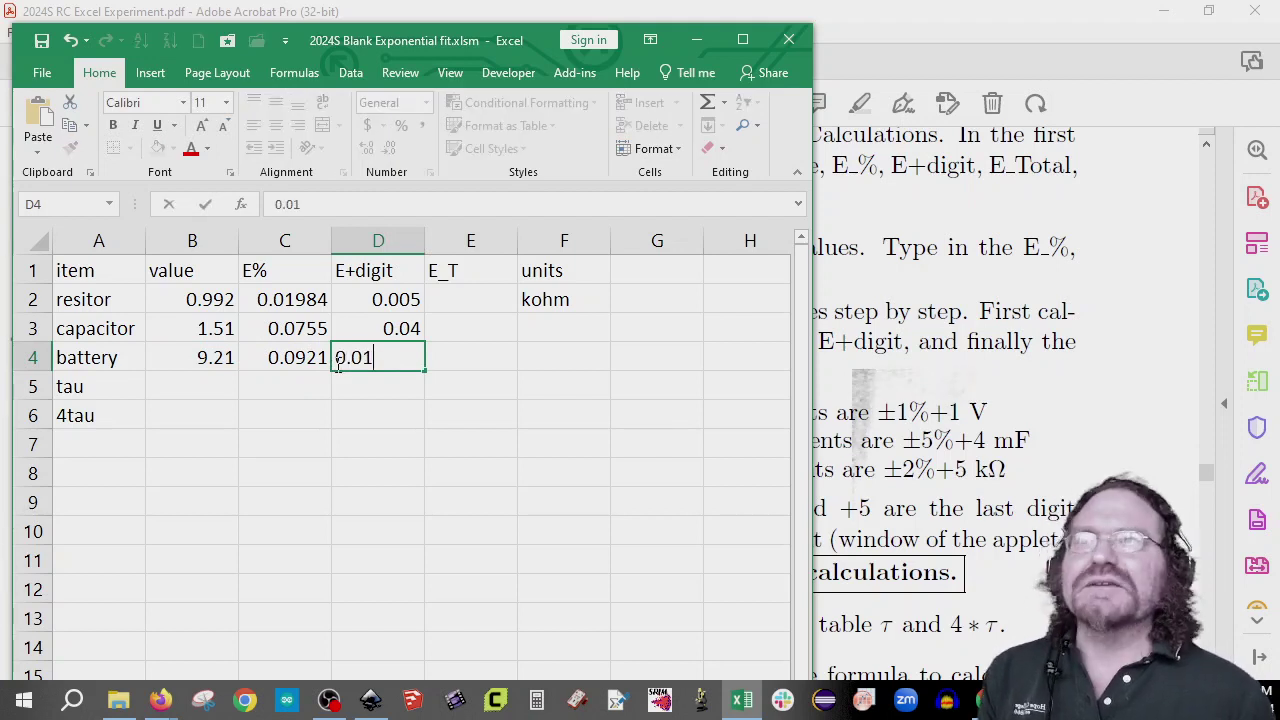
key(Return)
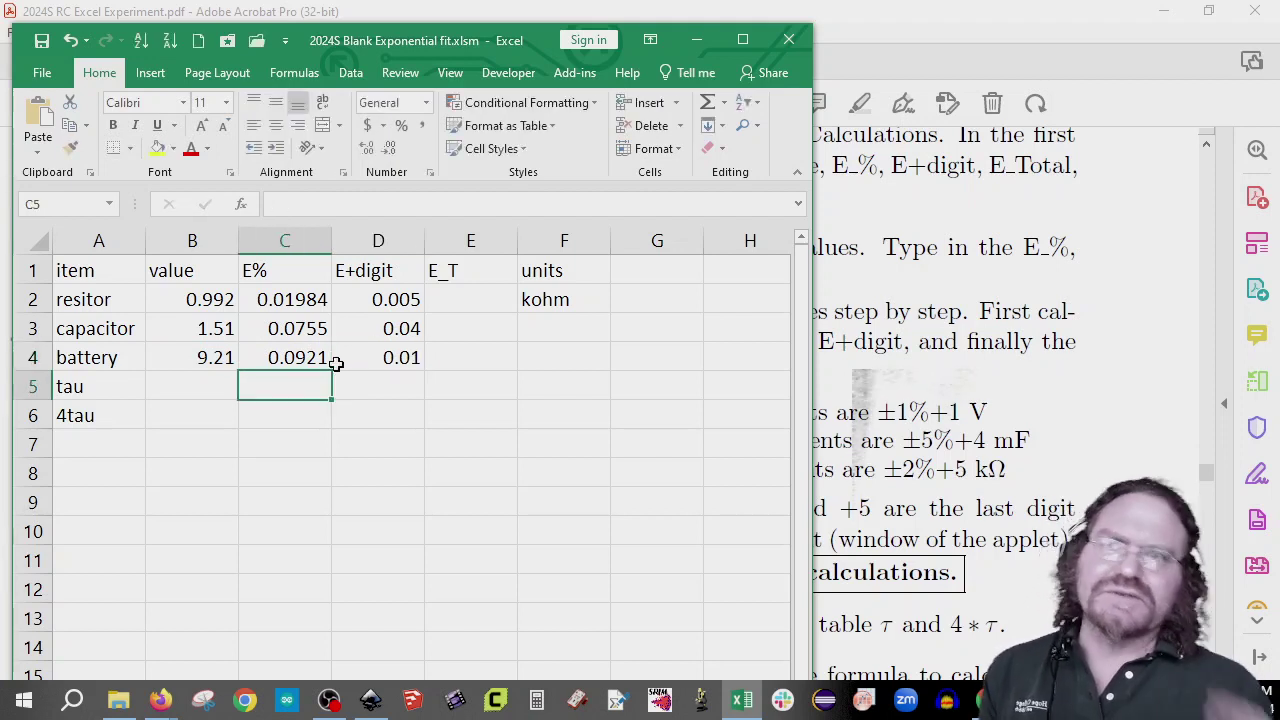
- Calculate the resistor's total error in E2 with the formula =C2+D2 and fill it down to E4
click(497, 295)
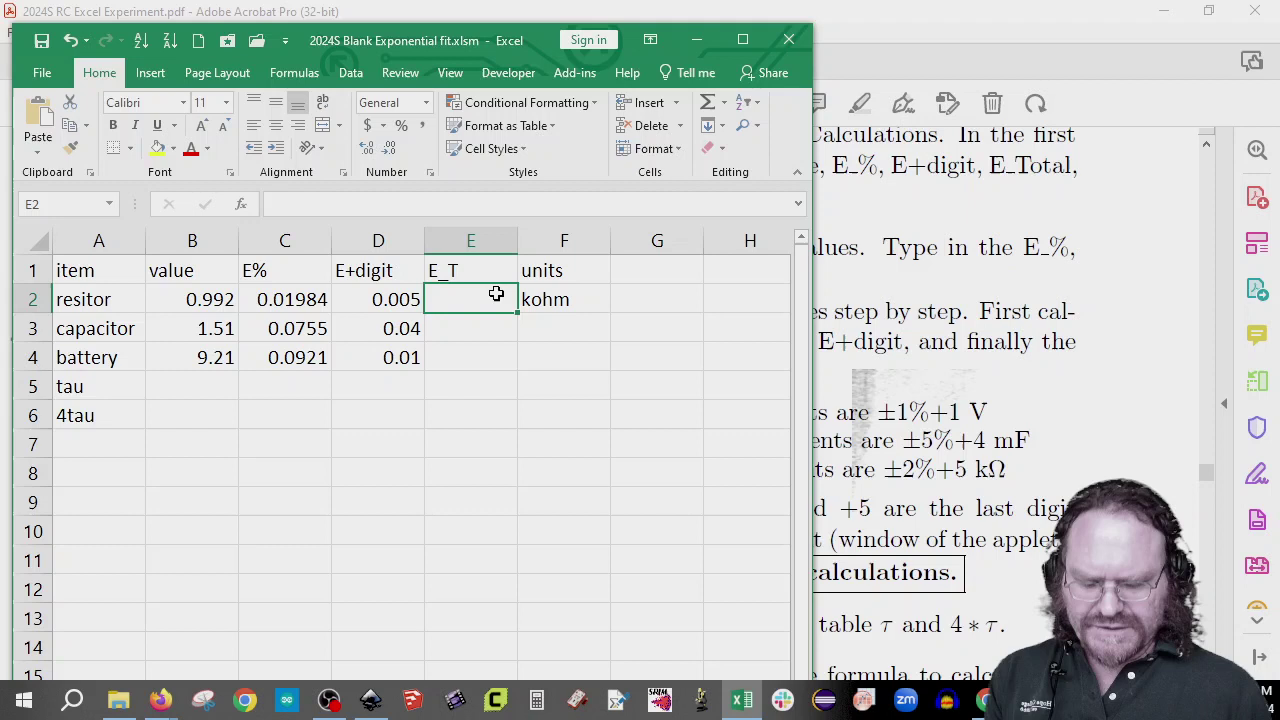
text(=)
key(Left)
key(Left)
text(+)
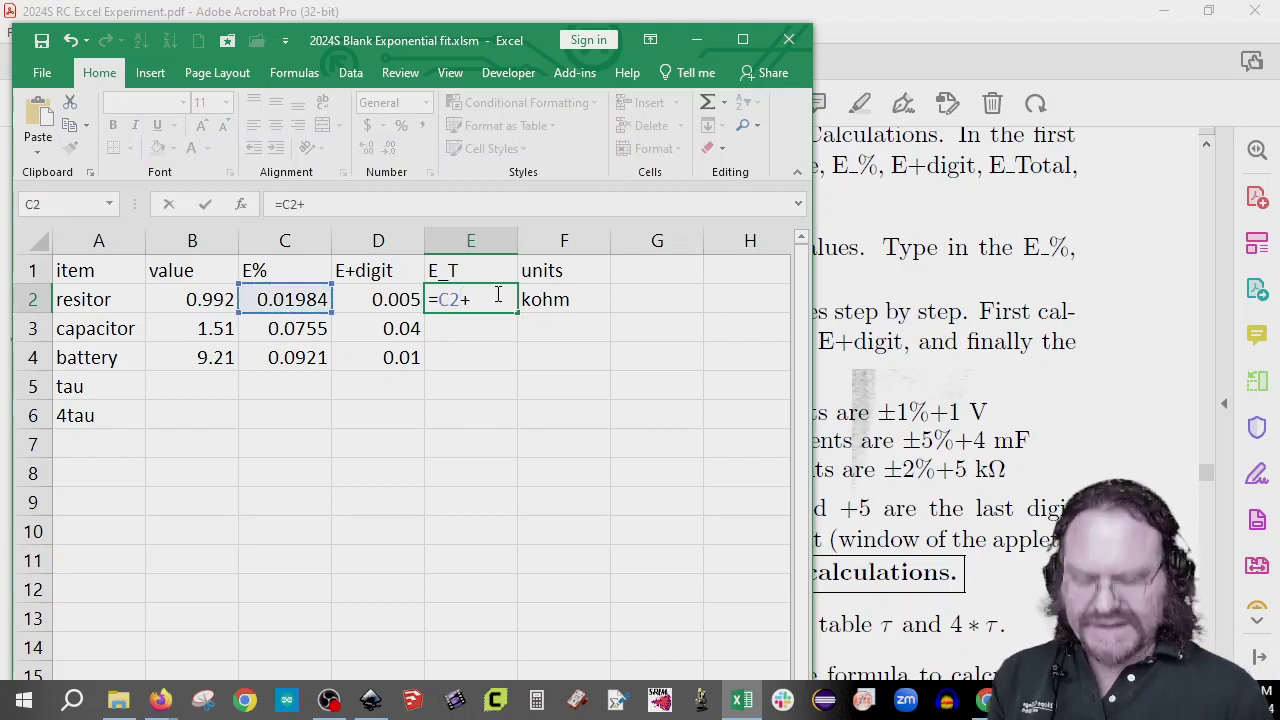
key(Left)
key(Return)
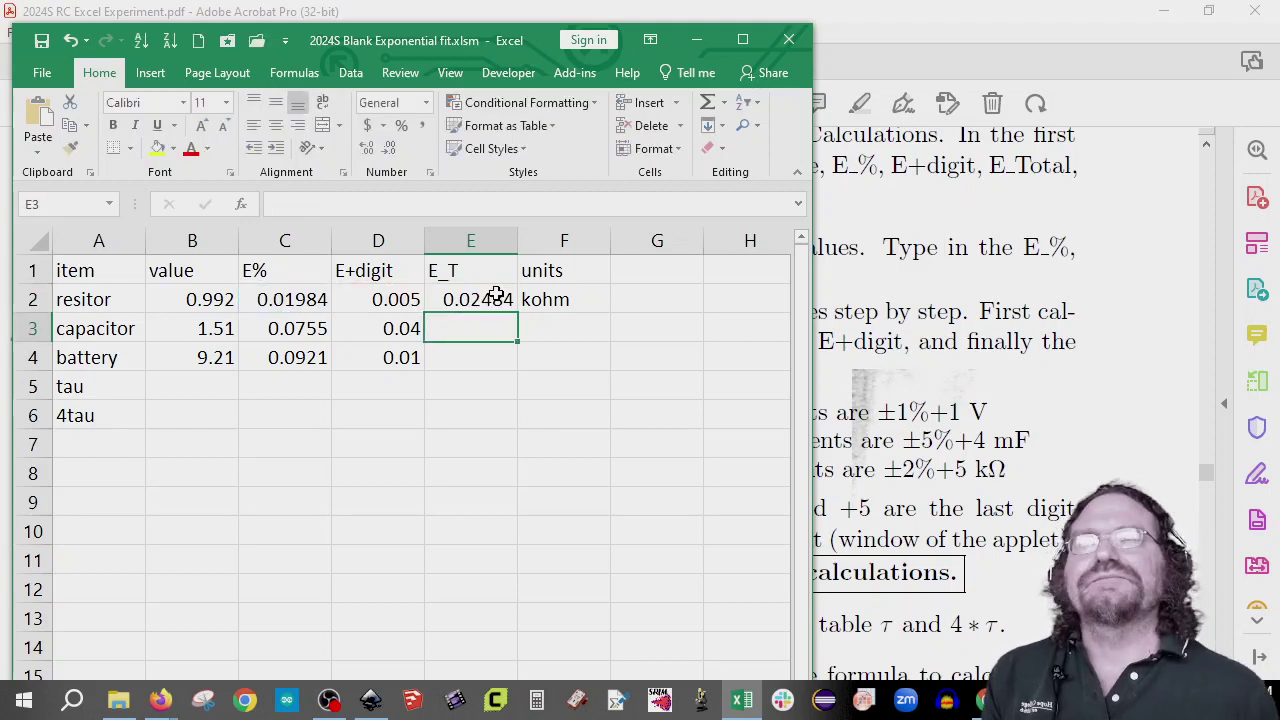
click(509, 309)
drag(518, 313, 518, 368)
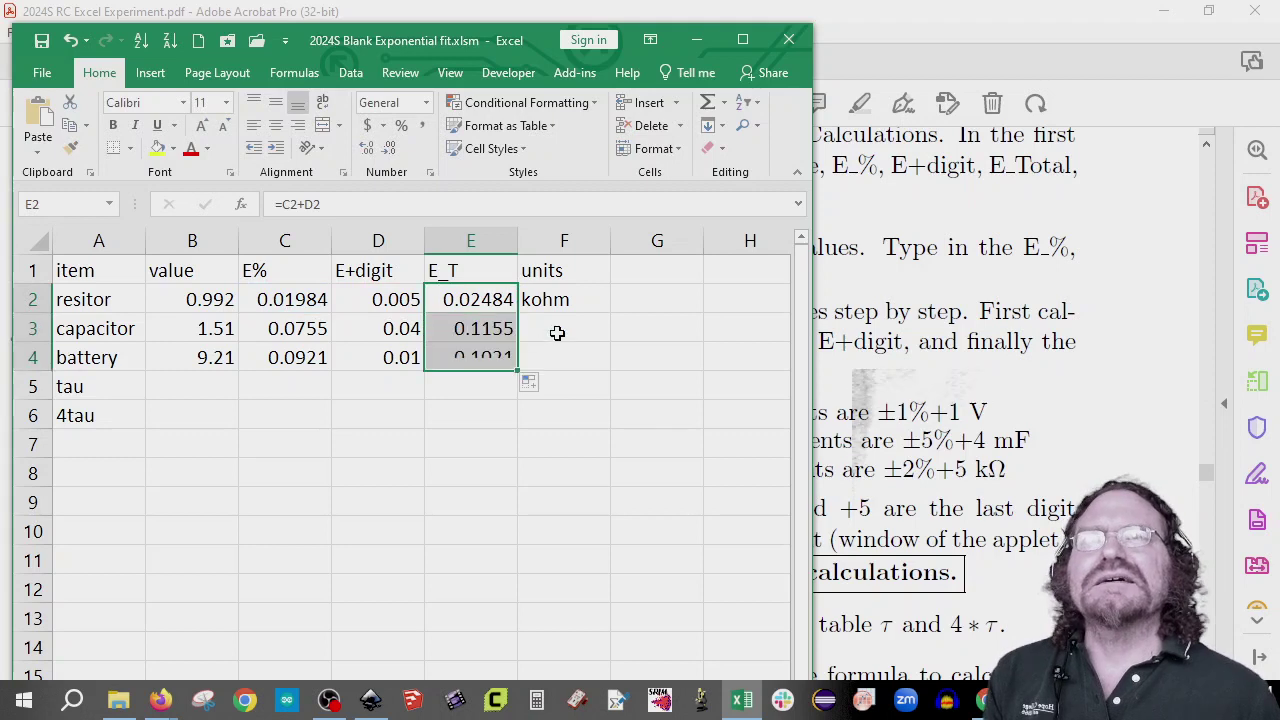
- Enter the units mF for the capacitor in F3 and V for the battery in F4
click(561, 322)
text(mF)
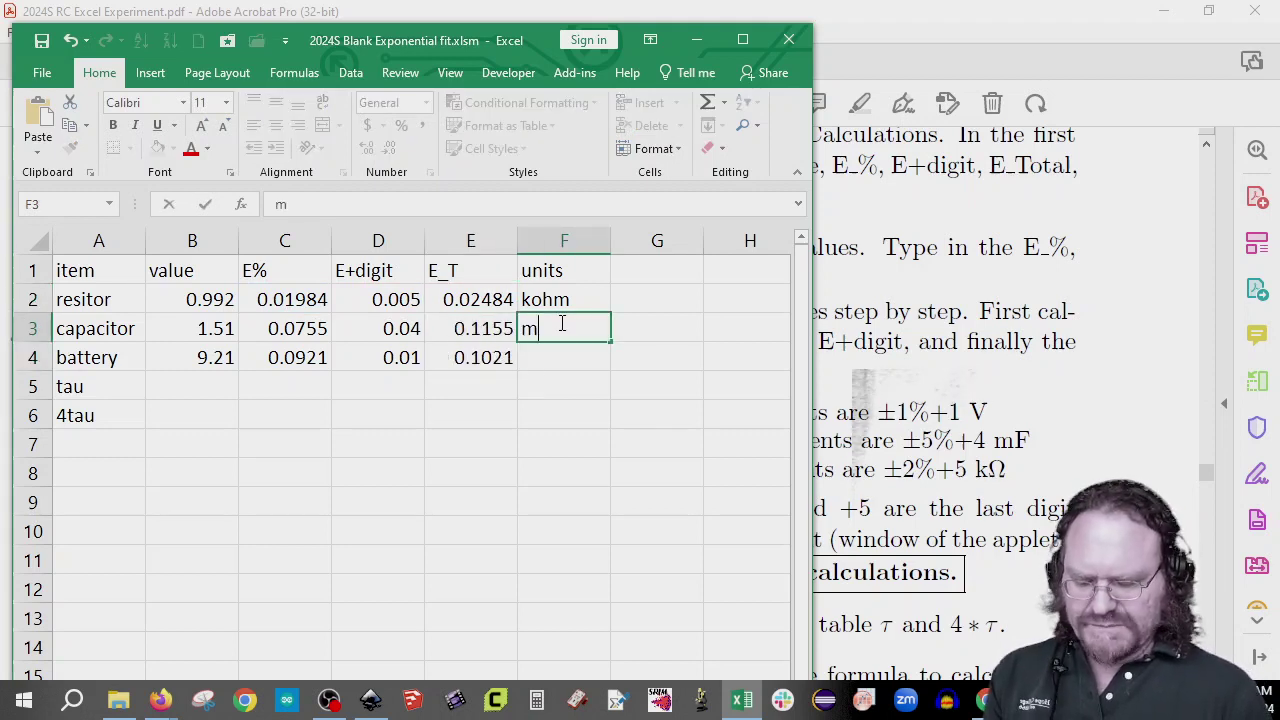
key(Return)
text(V)
key(Return)
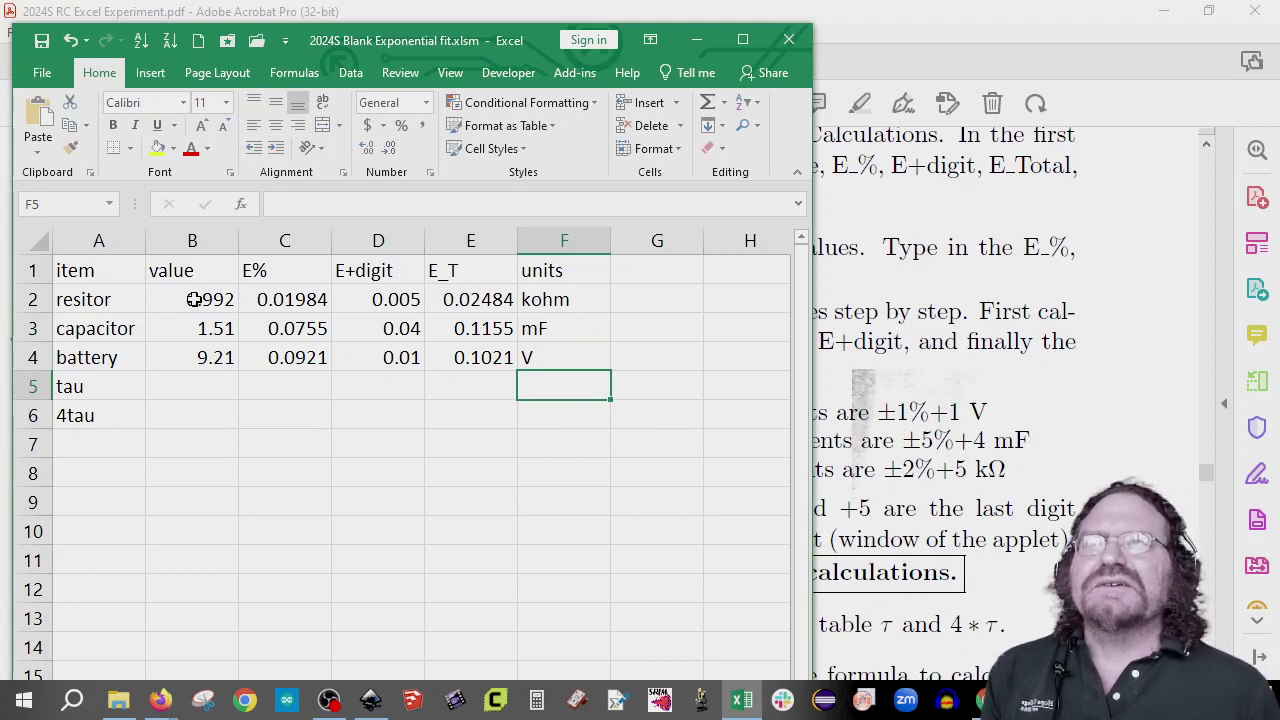
- Format each component's value and E_T to matching decimals: three for the resistor, two for the capacitor and the battery
drag(191, 292, 191, 364)
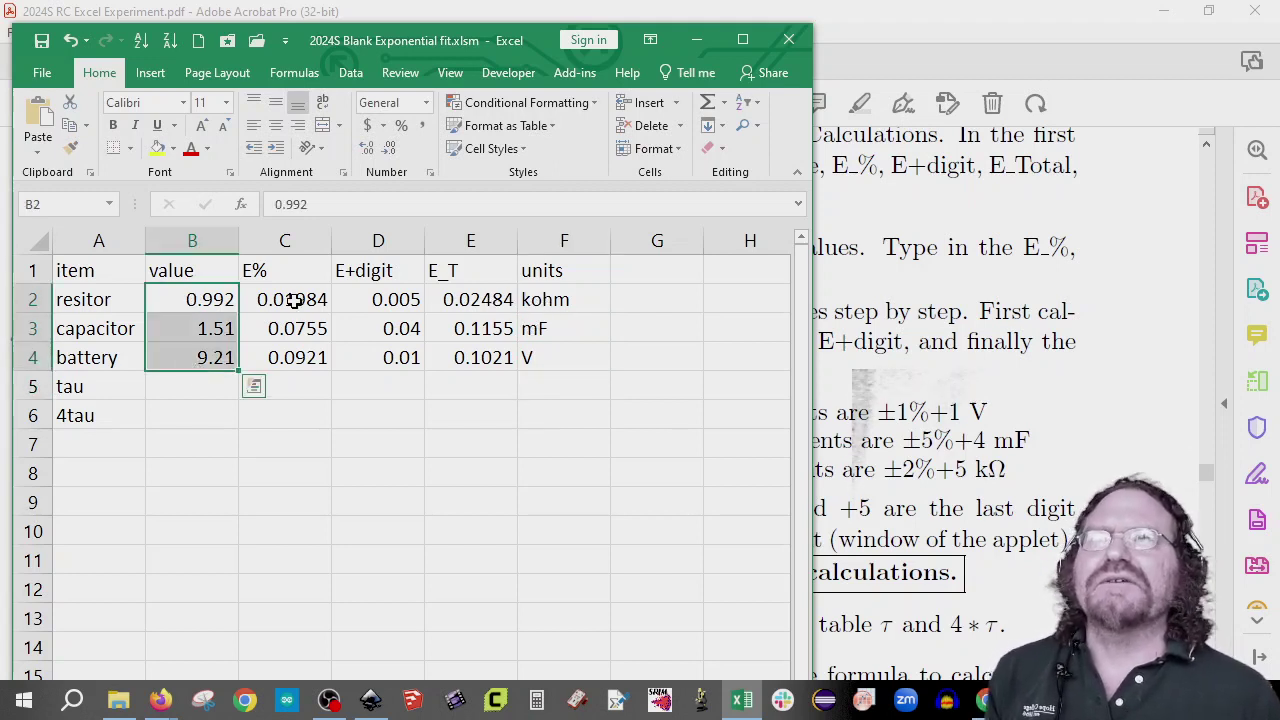
click(168, 290)
ctrl+click(497, 292)
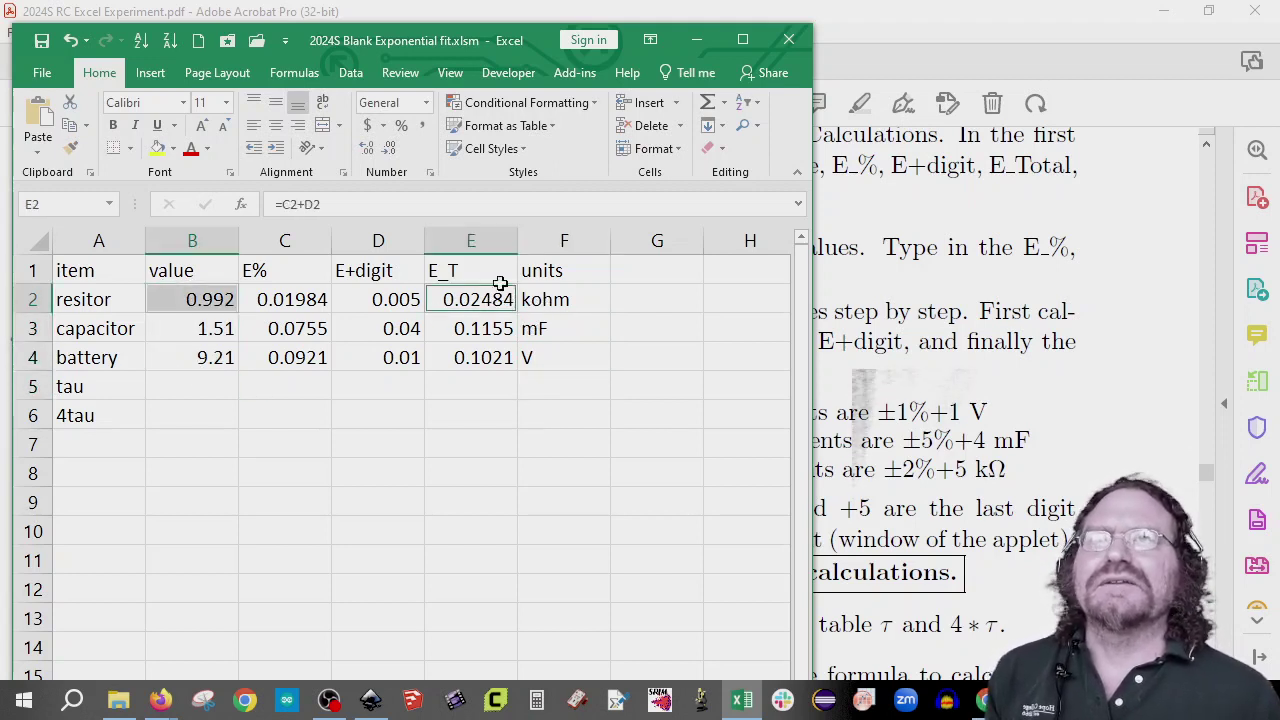
click(392, 148)
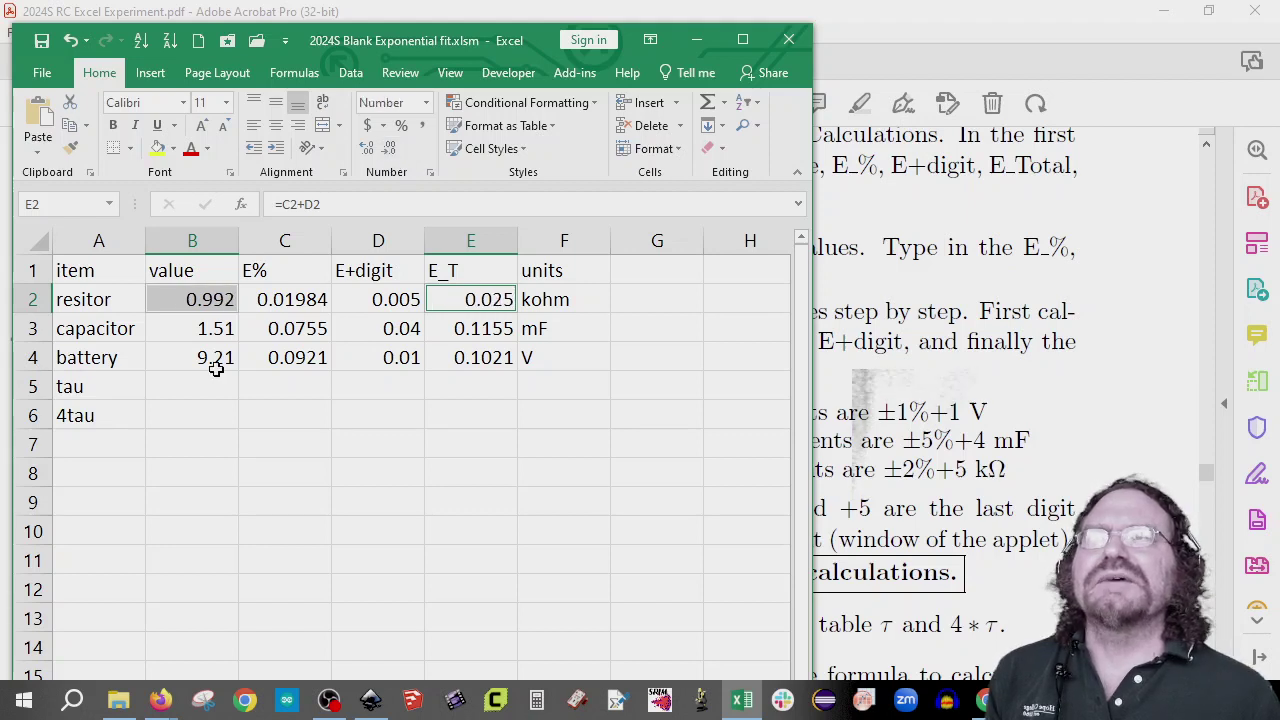
click(214, 331)
ctrl+click(497, 328)
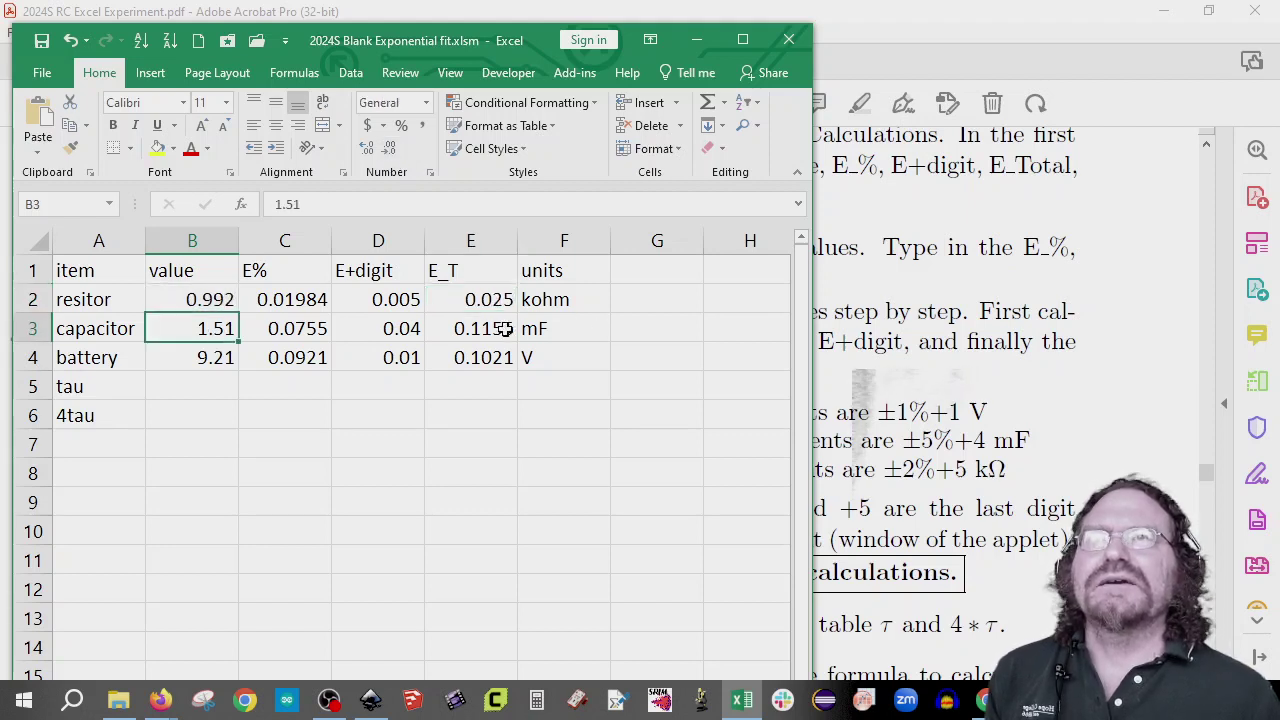
click(392, 148)
click(229, 355)
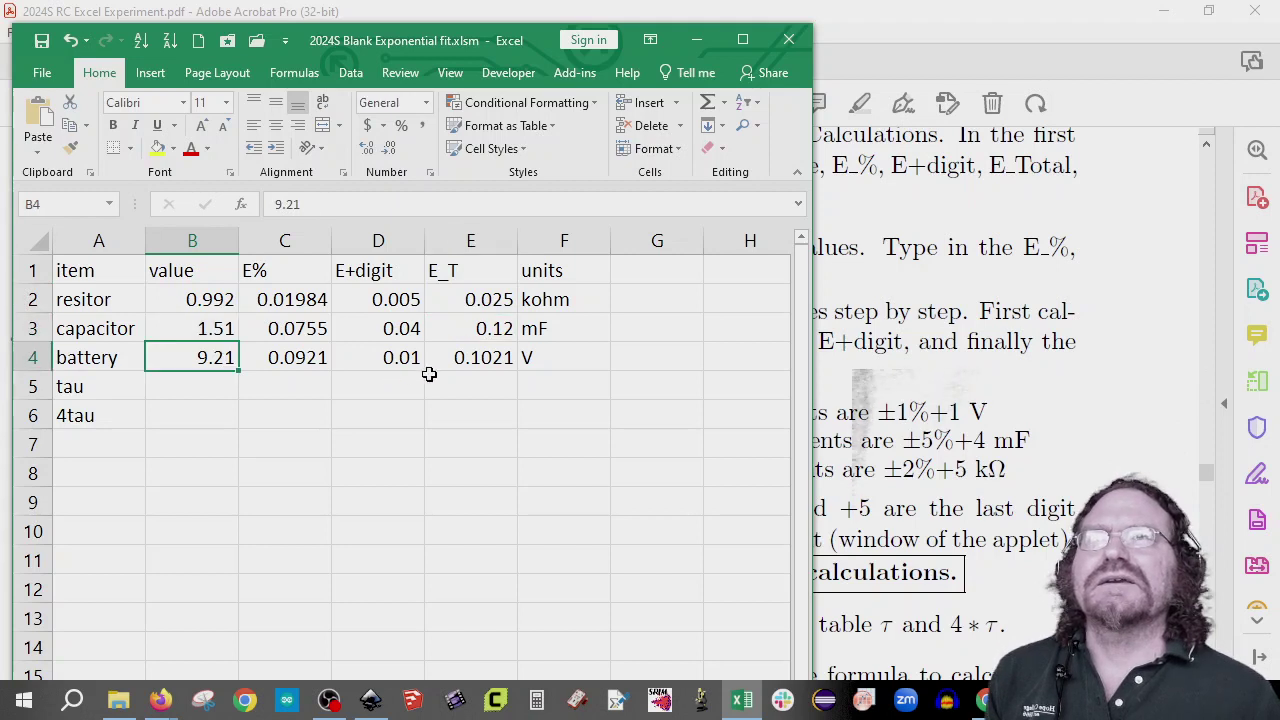
ctrl+click(497, 358)
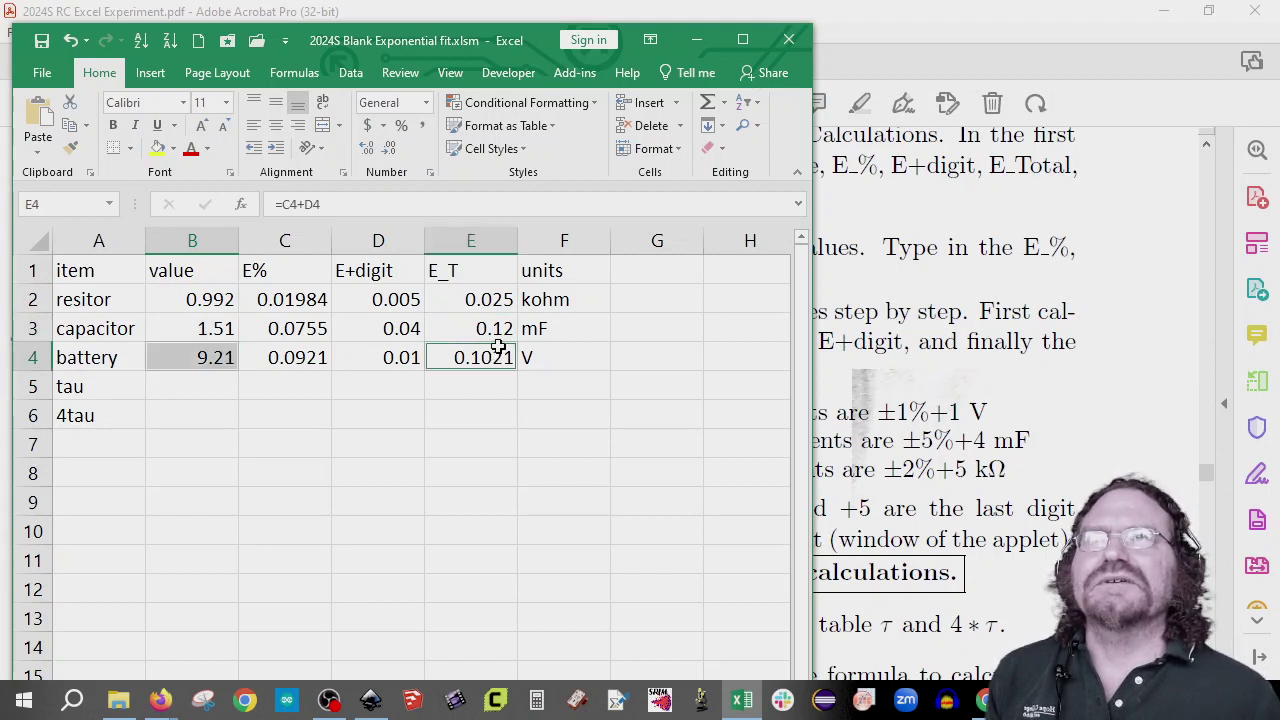
click(392, 148)
click(392, 148)
click(397, 420)
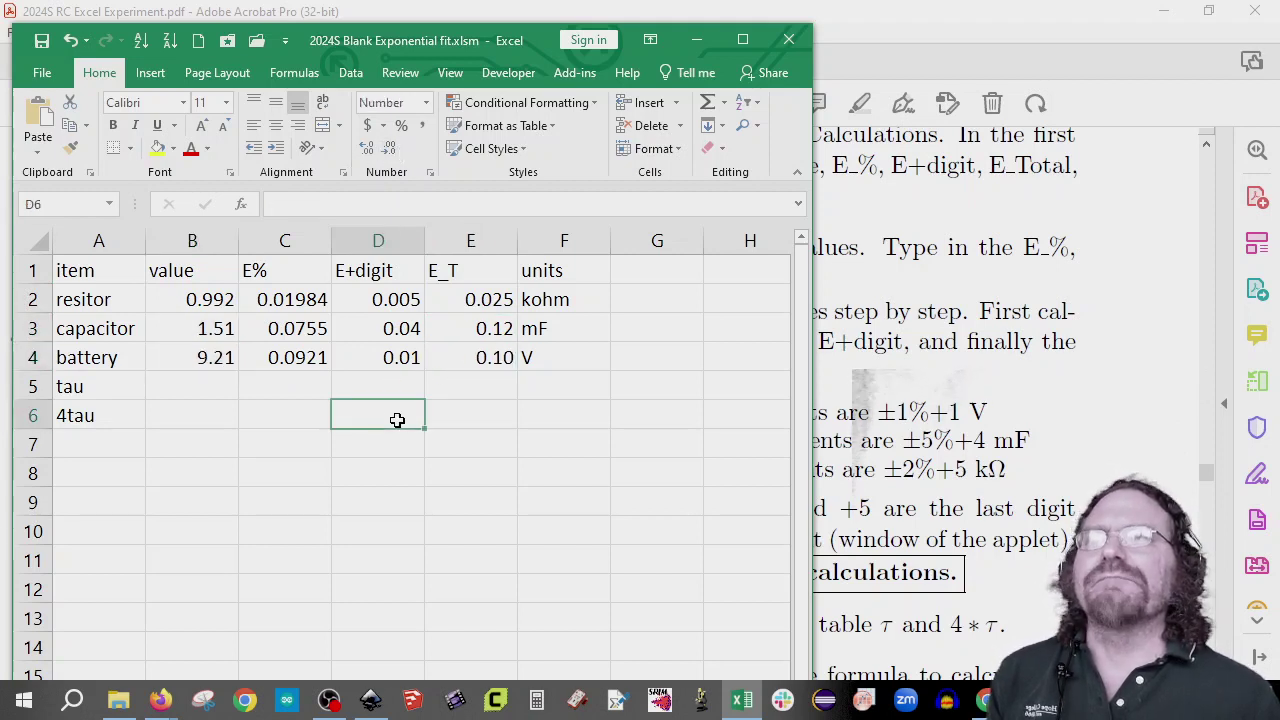
- Calculate tau in B5 as resistance times capacitance with the formula =B2*B3
click(194, 380)
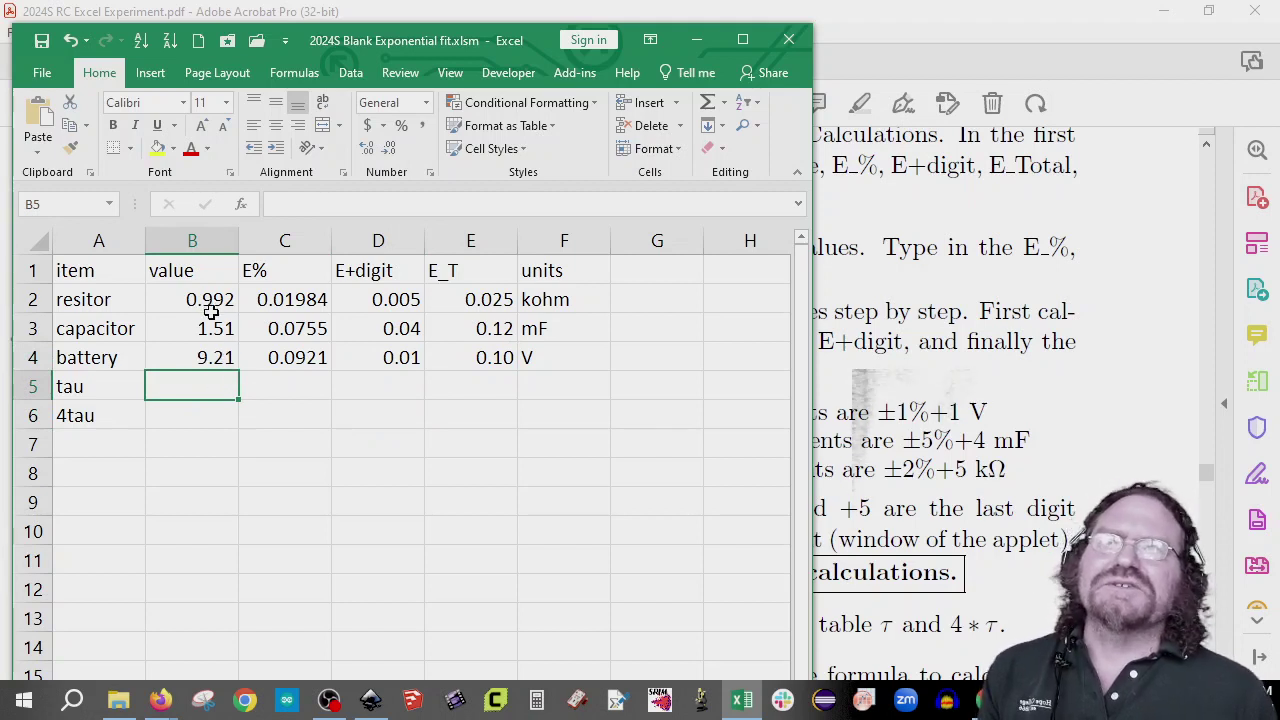
text(=)
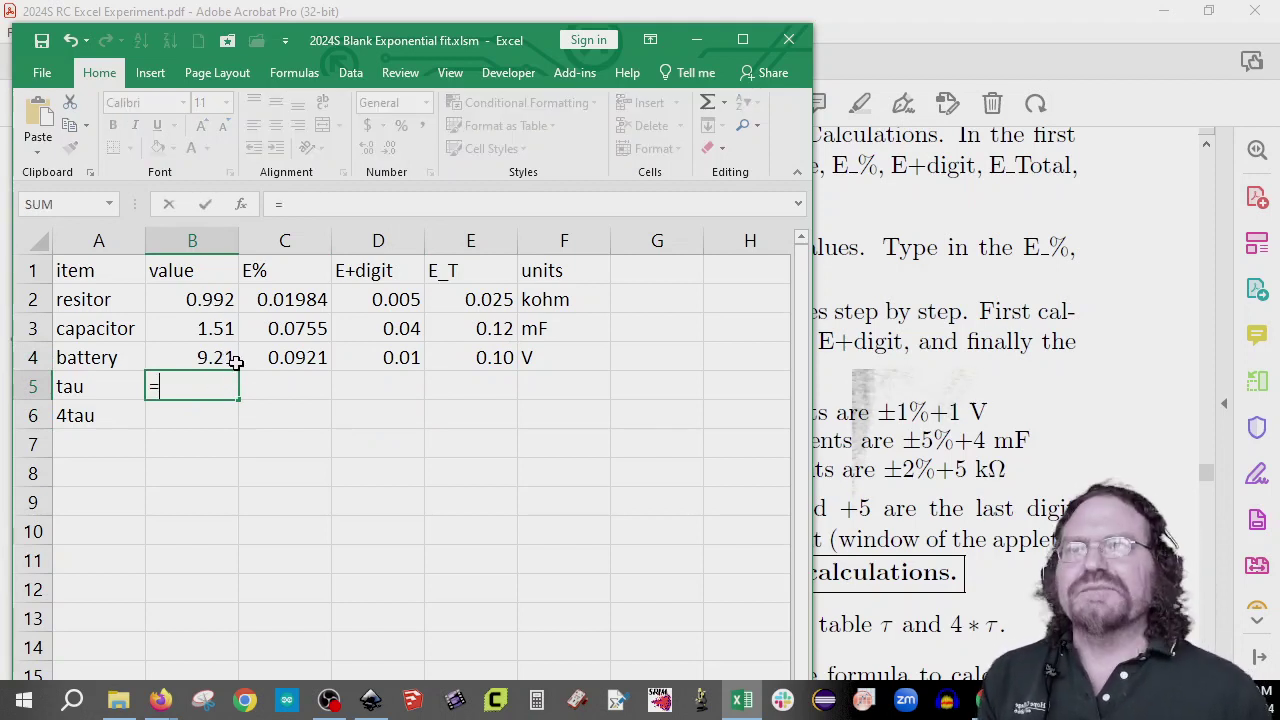
key(Up)
key(Up)
key(Up)
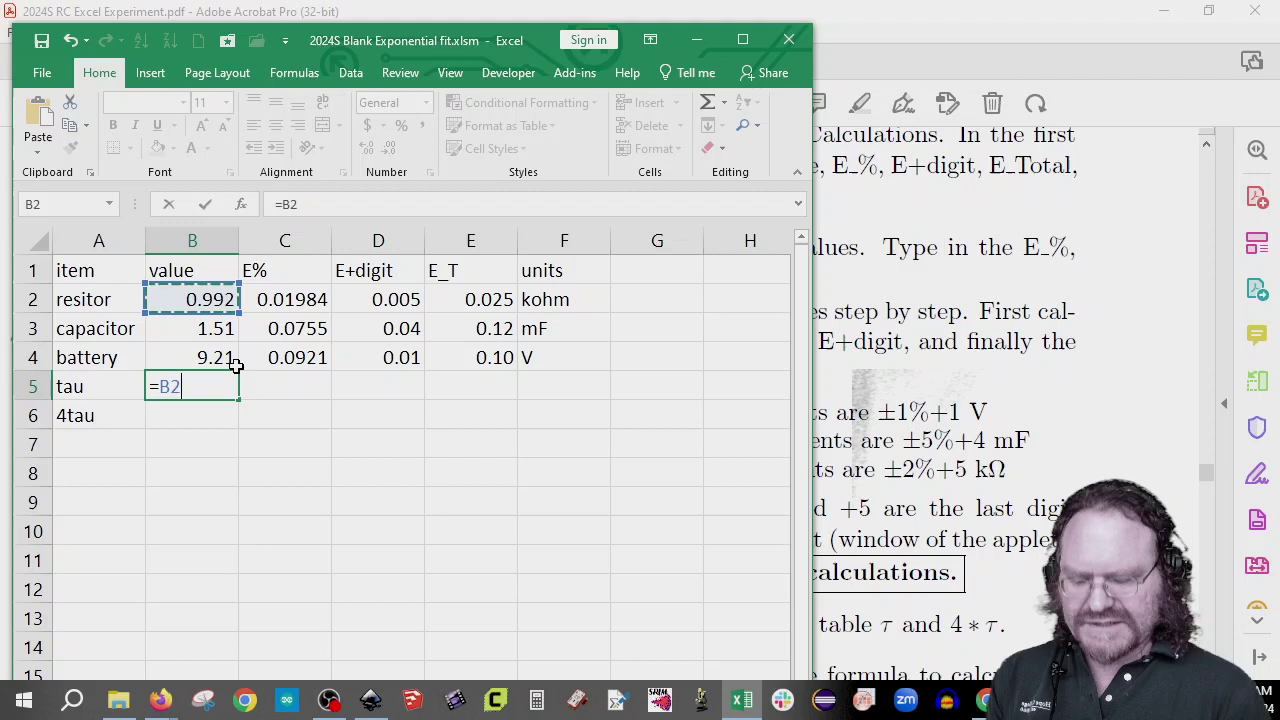
text(*)
key(Up)
key(Up)
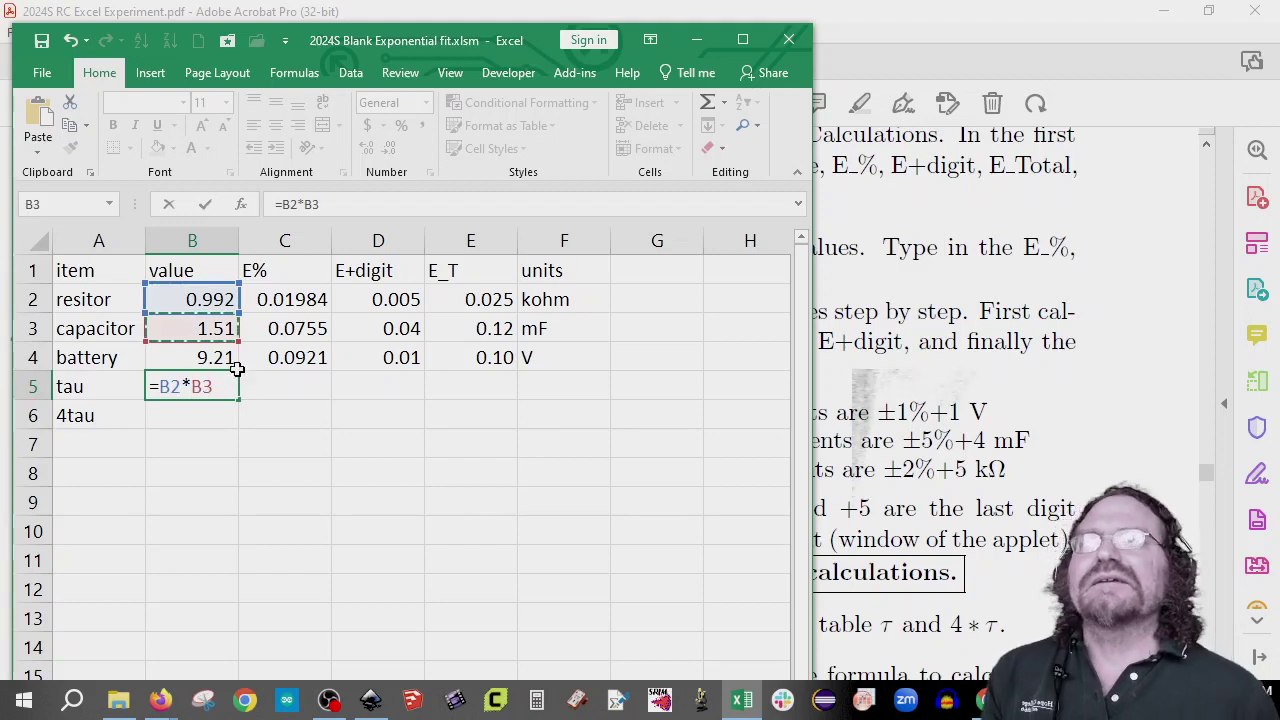
key(Return)
- Format the tau value in B5 to show three decimal places
click(224, 384)
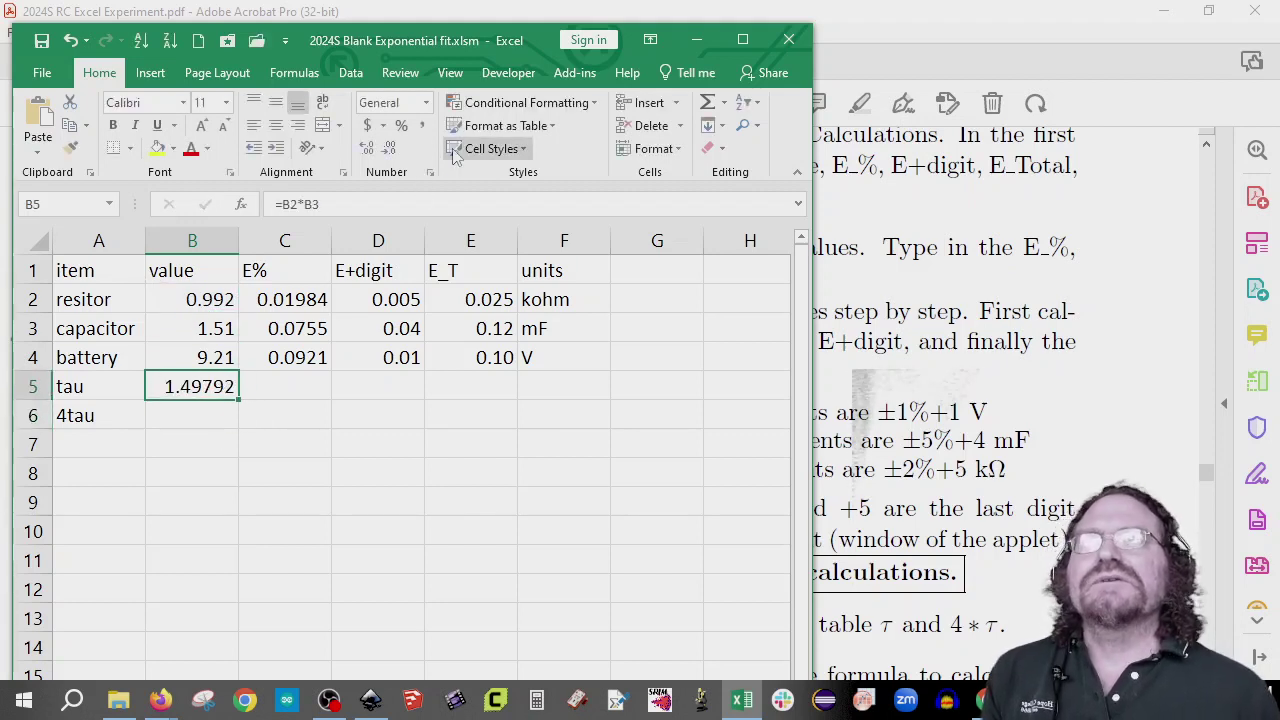
click(390, 148)
click(390, 148)
click(390, 148)
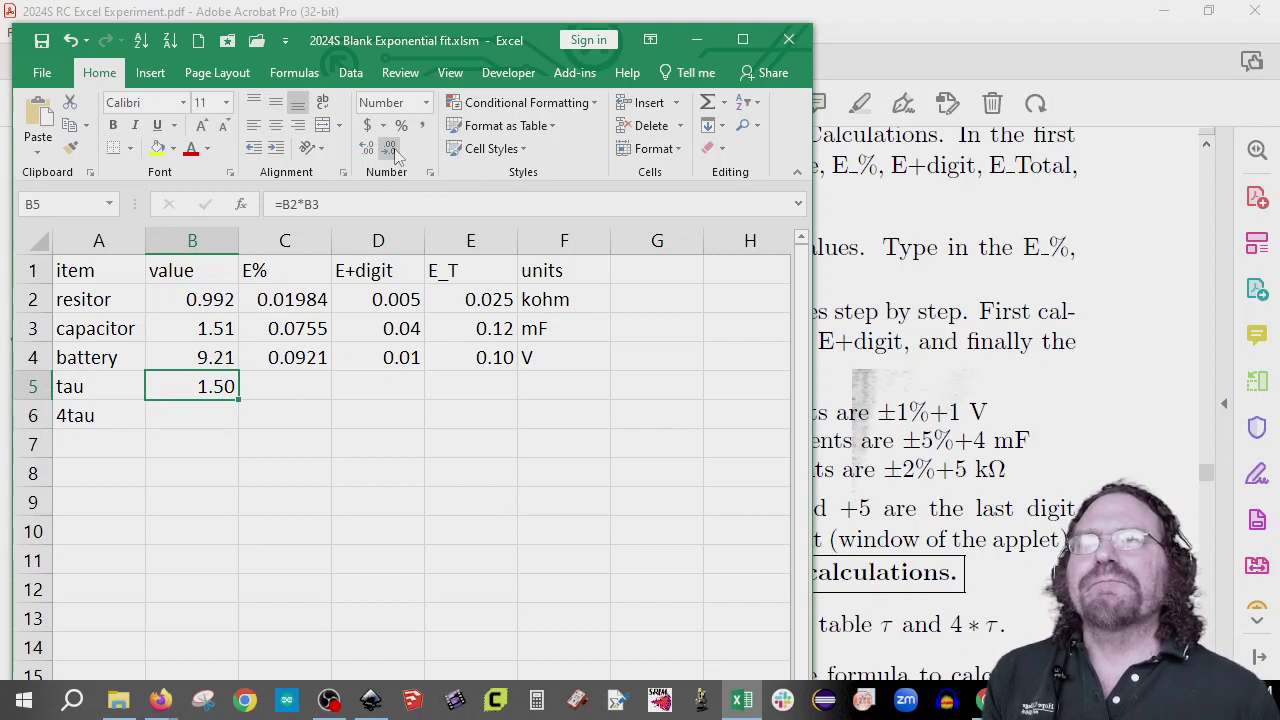
click(367, 148)
- Write the framework of tau's total error formula in E5 as =B5*sqrt(()^2+()^2), leaving both inner parentheses empty
click(498, 388)
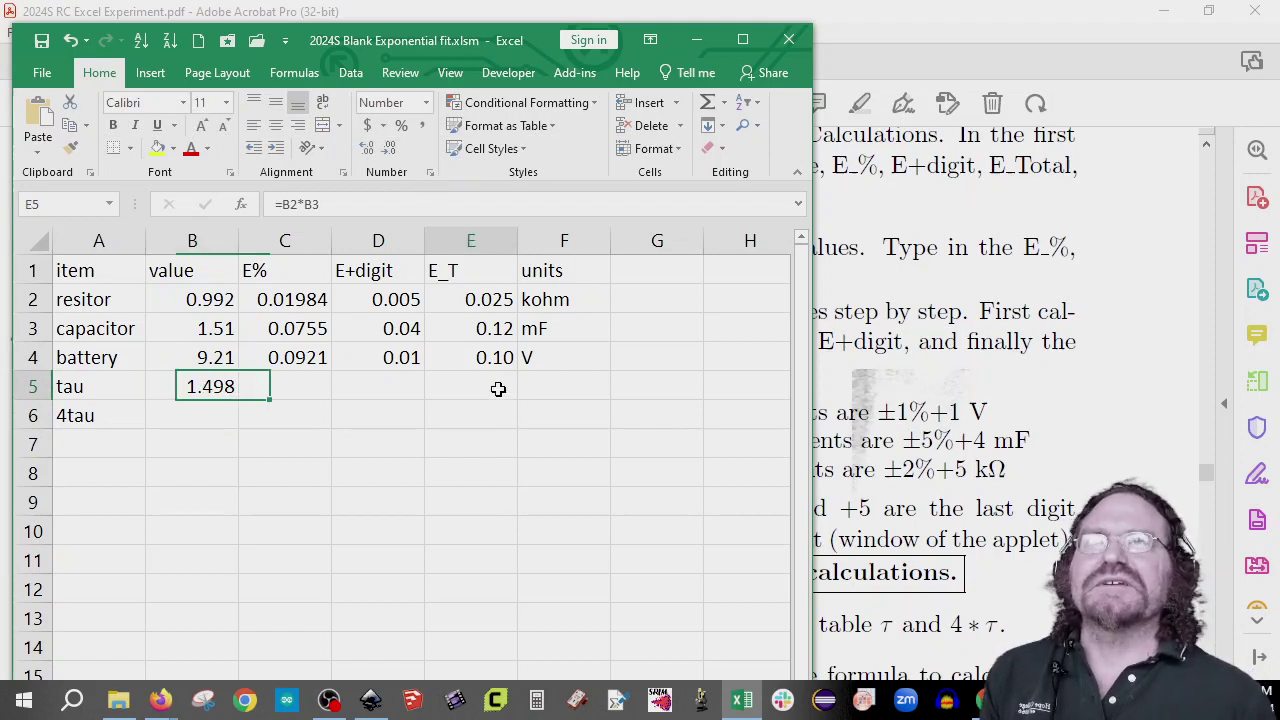
text(=)
key(Left)
key(Left)
key(Left)
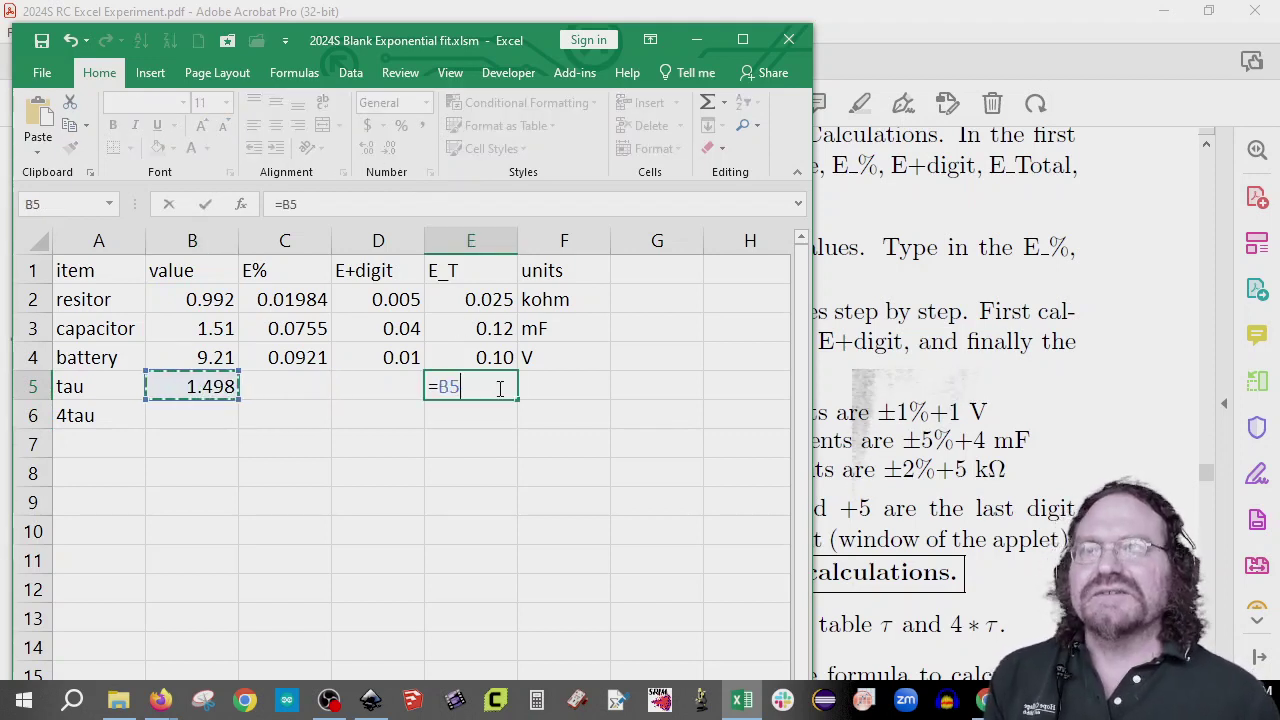
text(*)
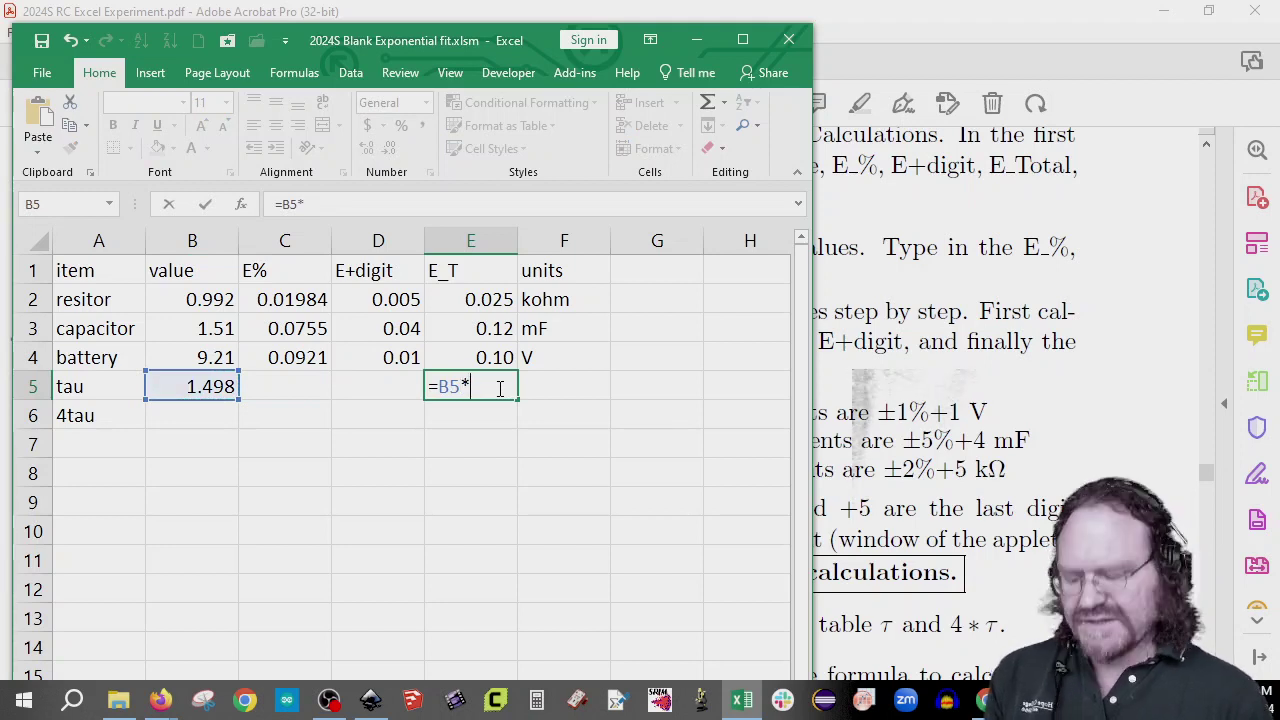
text(sqrt)
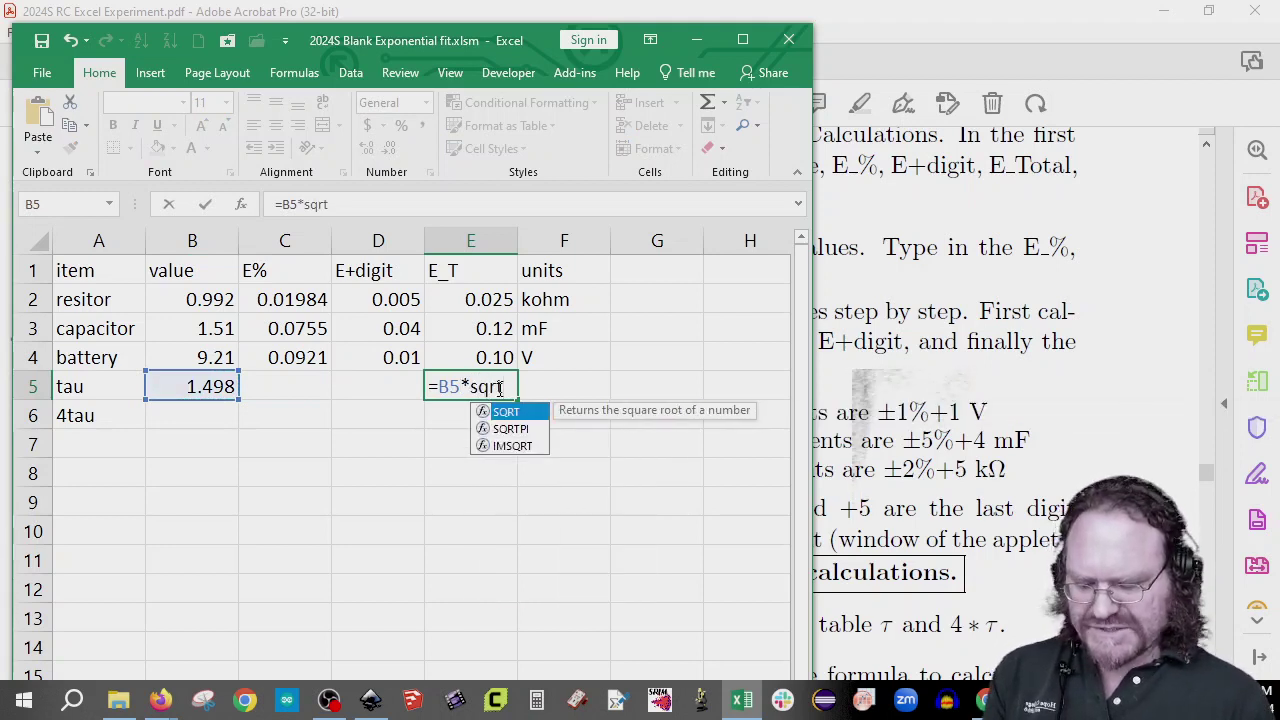
text((())
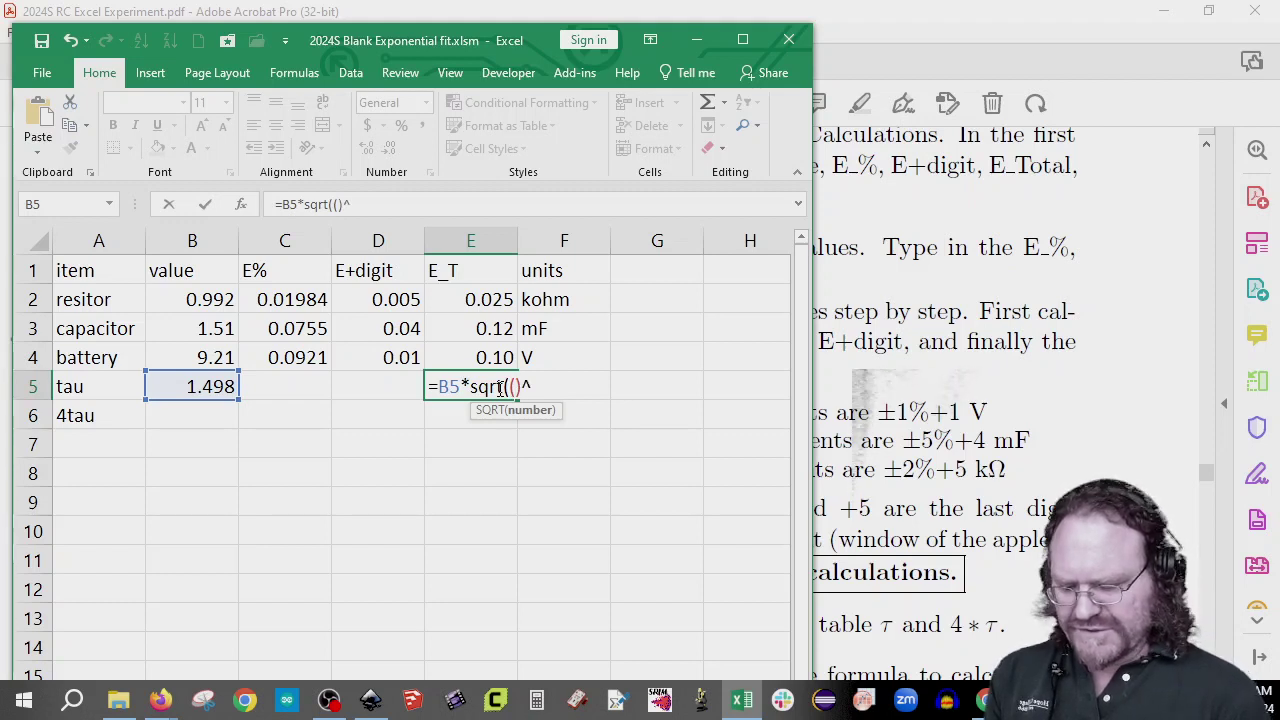
text(^2+)
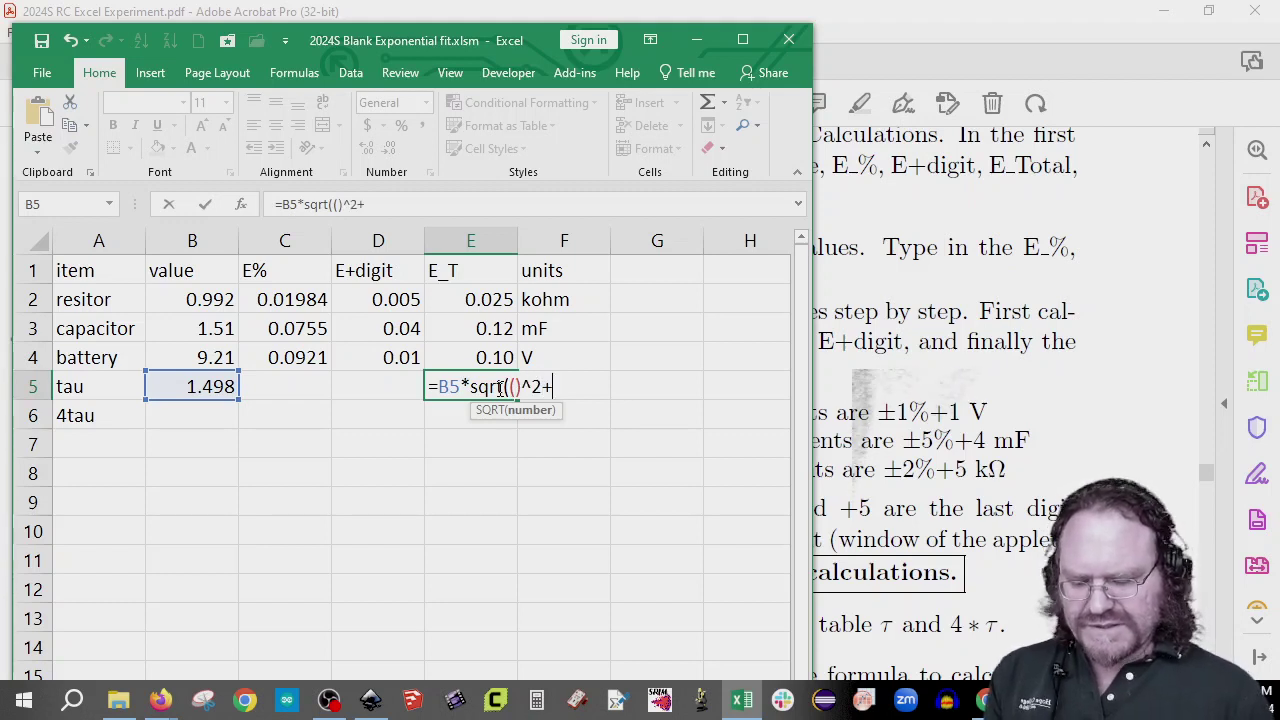
text(()^2)
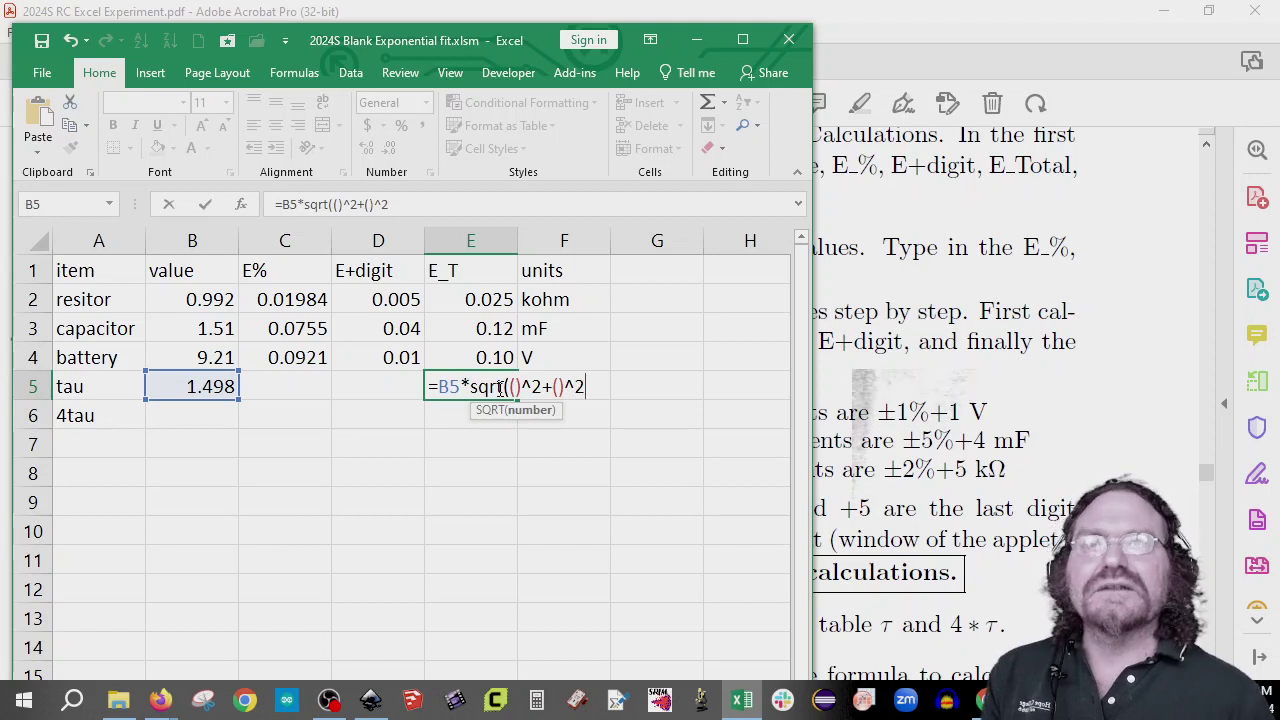
text())
- Complete tau's total error formula in E5 as =B5*SQRT((E2/B2)^2+(E3/B3)^2)
click(513, 386)
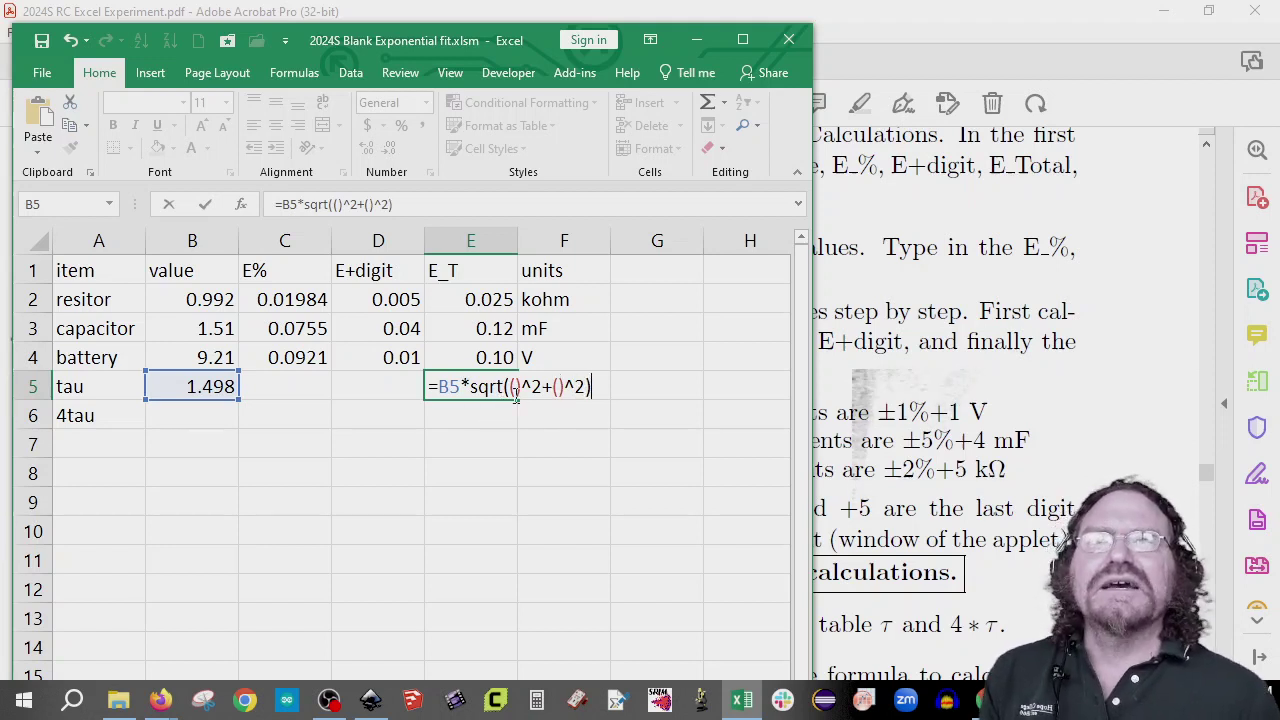
click(489, 303)
text(/)
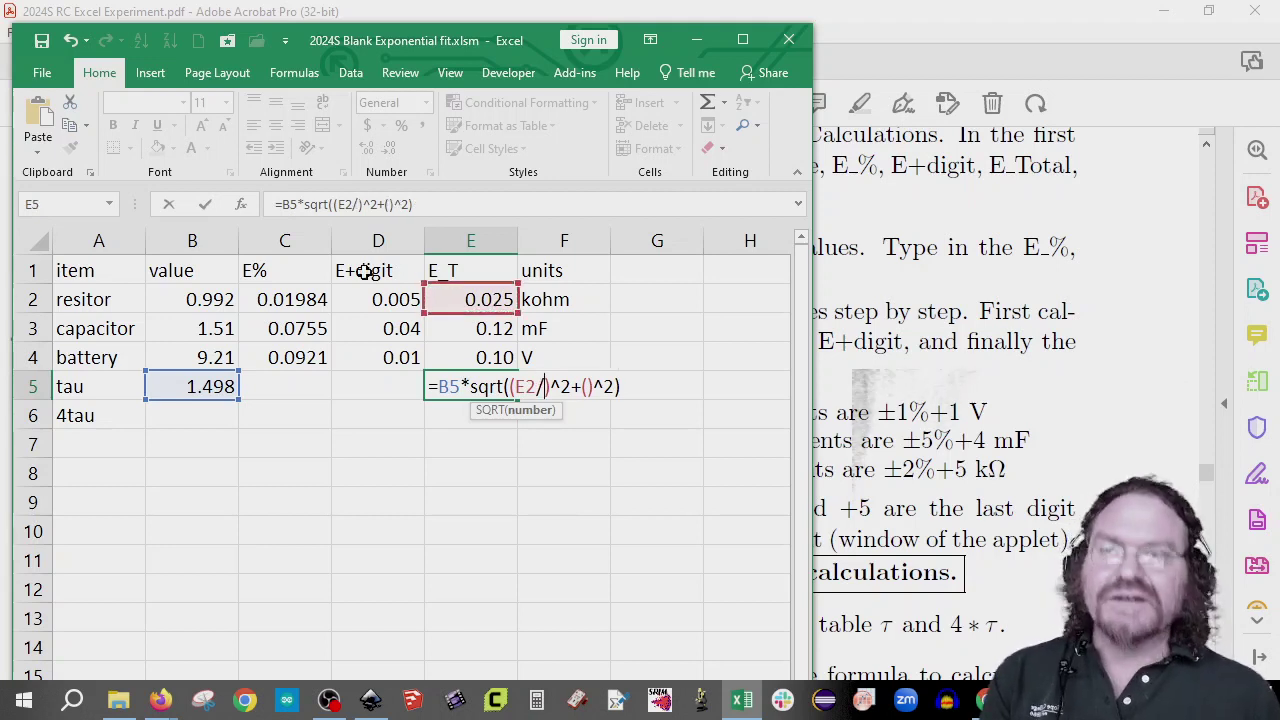
click(213, 305)
click(608, 386)
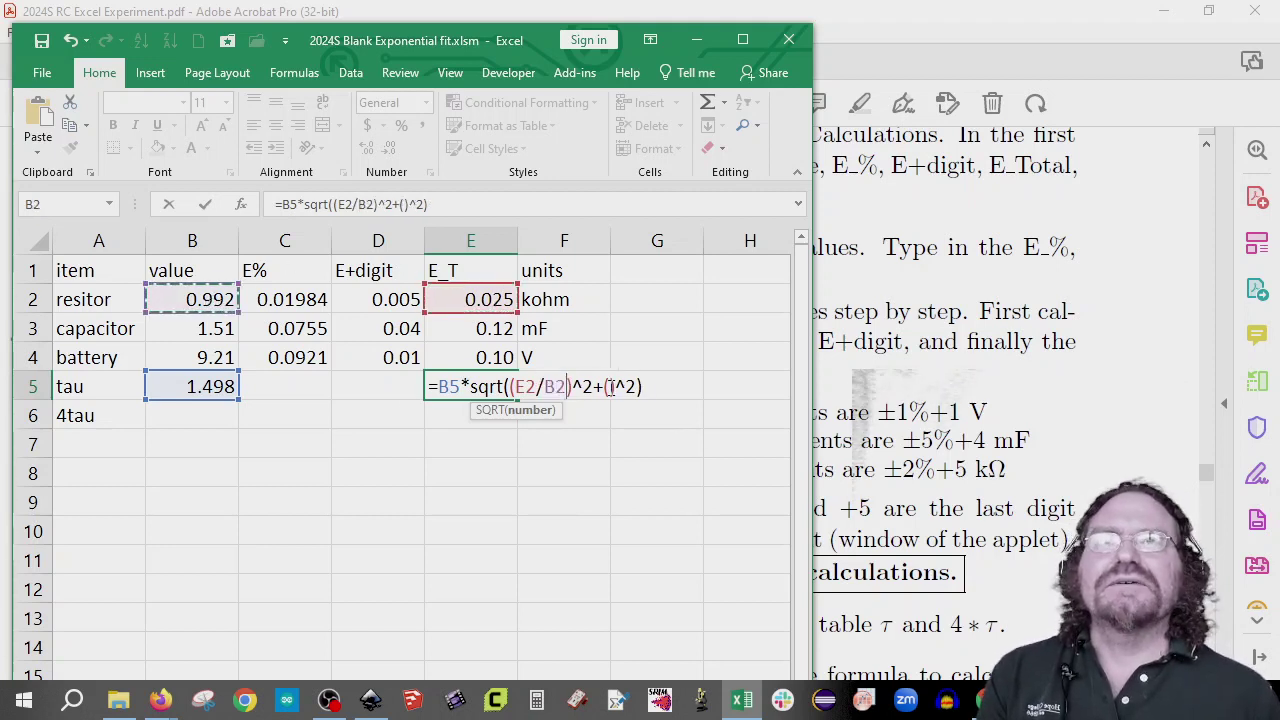
click(468, 333)
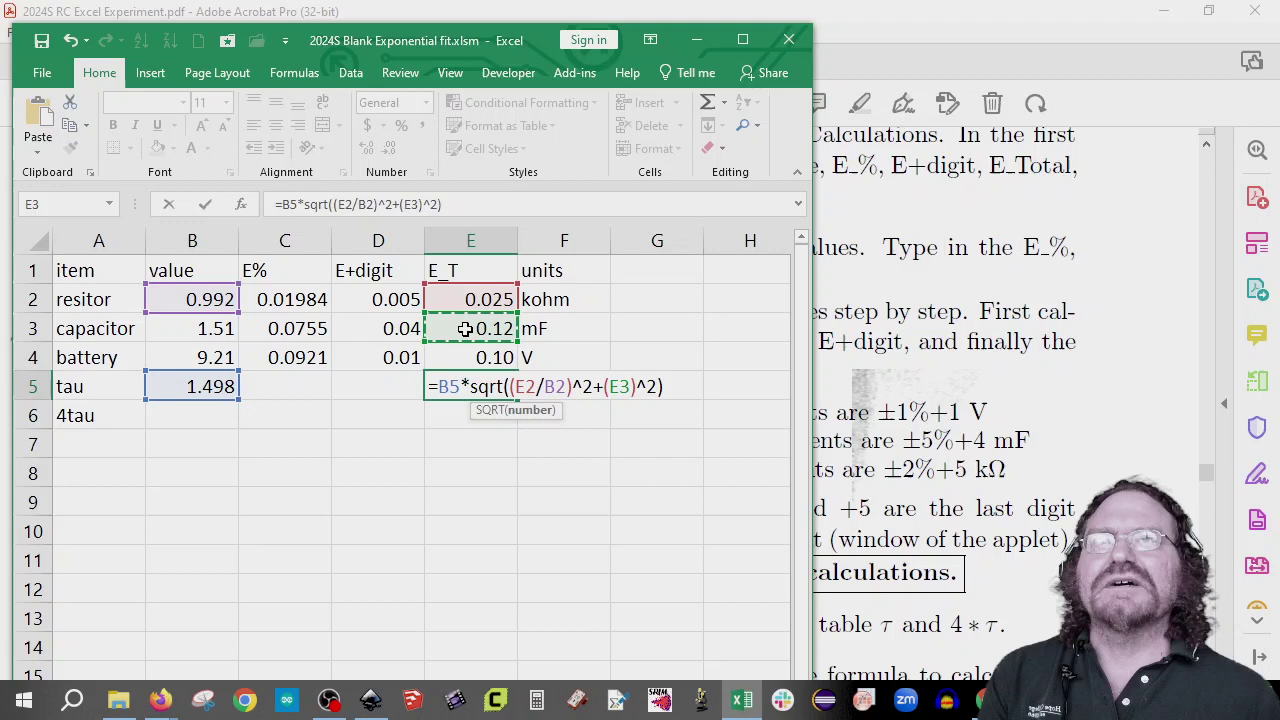
text(/)
click(212, 330)
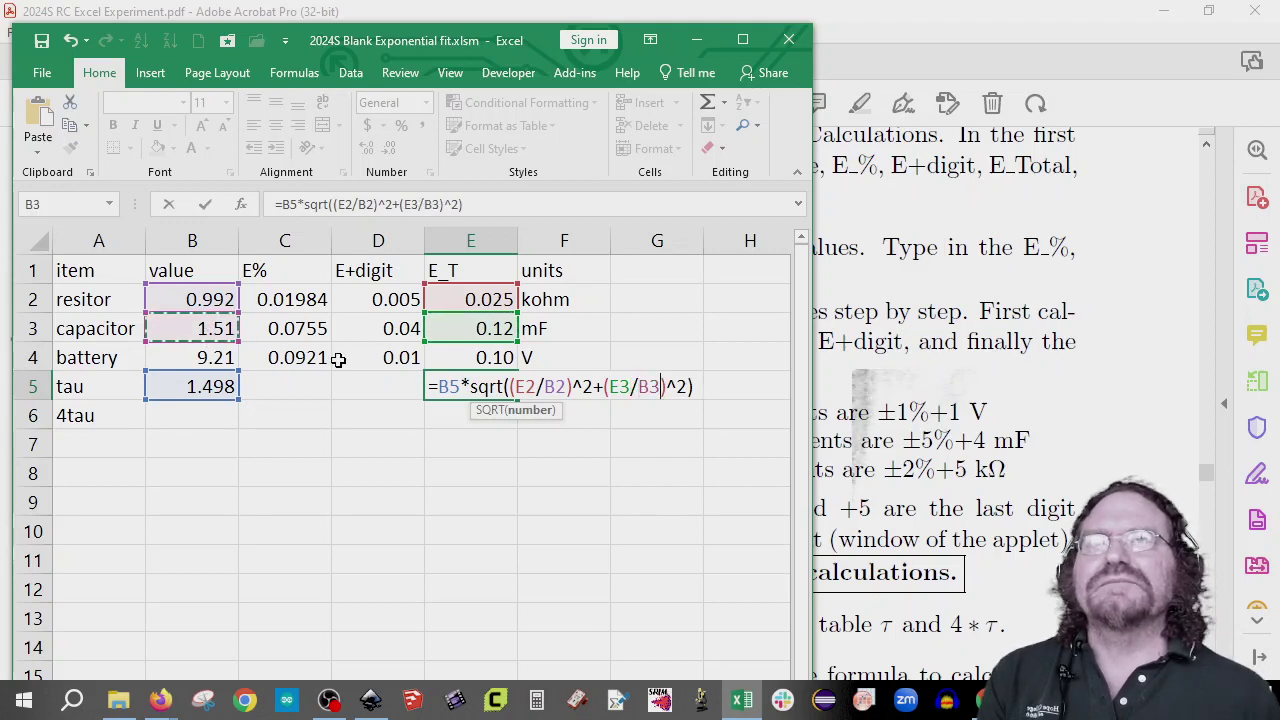
key(Return)
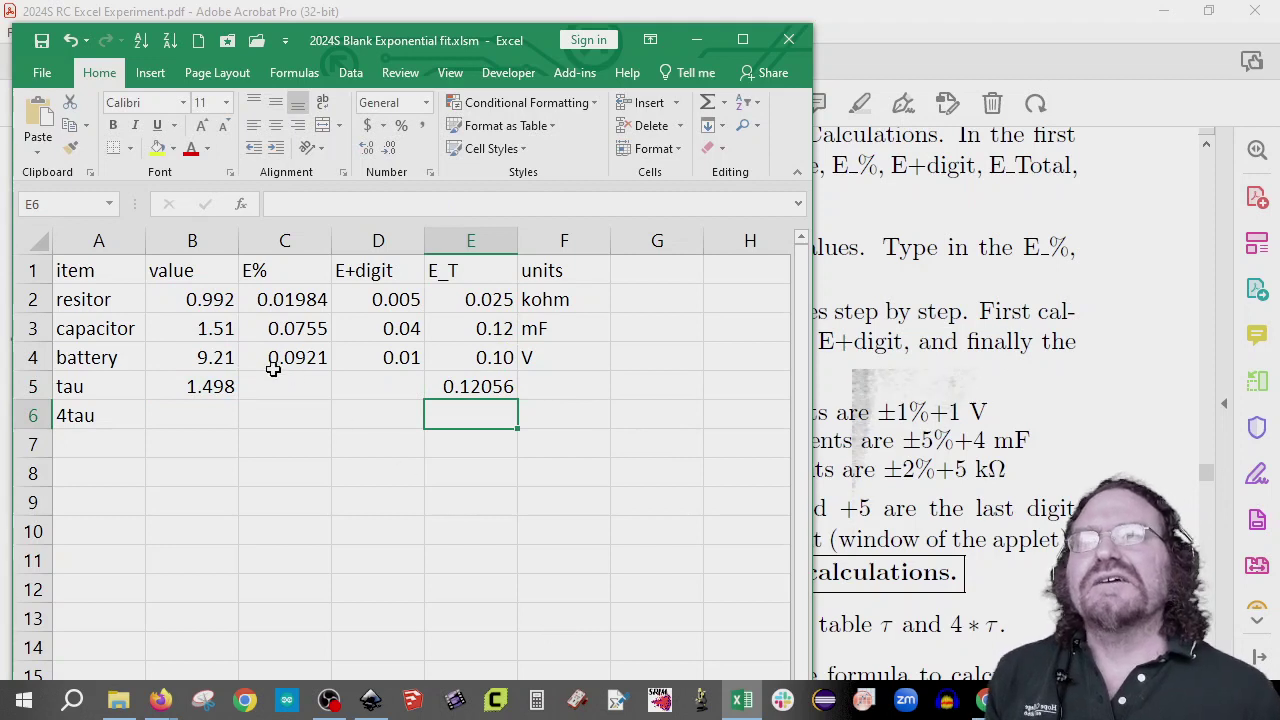
- Format tau's value in B5 and its E_T in E5 to two decimal places
click(214, 390)
ctrl+click(510, 392)
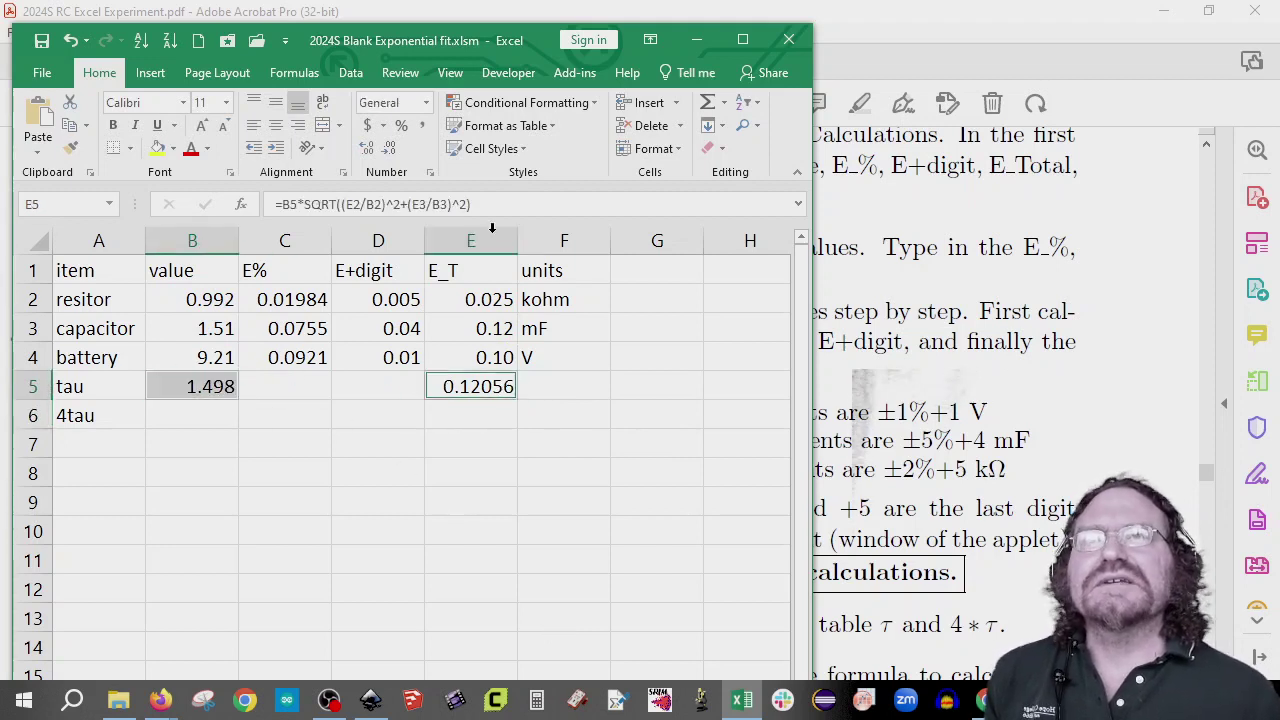
click(389, 148)
click(389, 148)
click(389, 148)
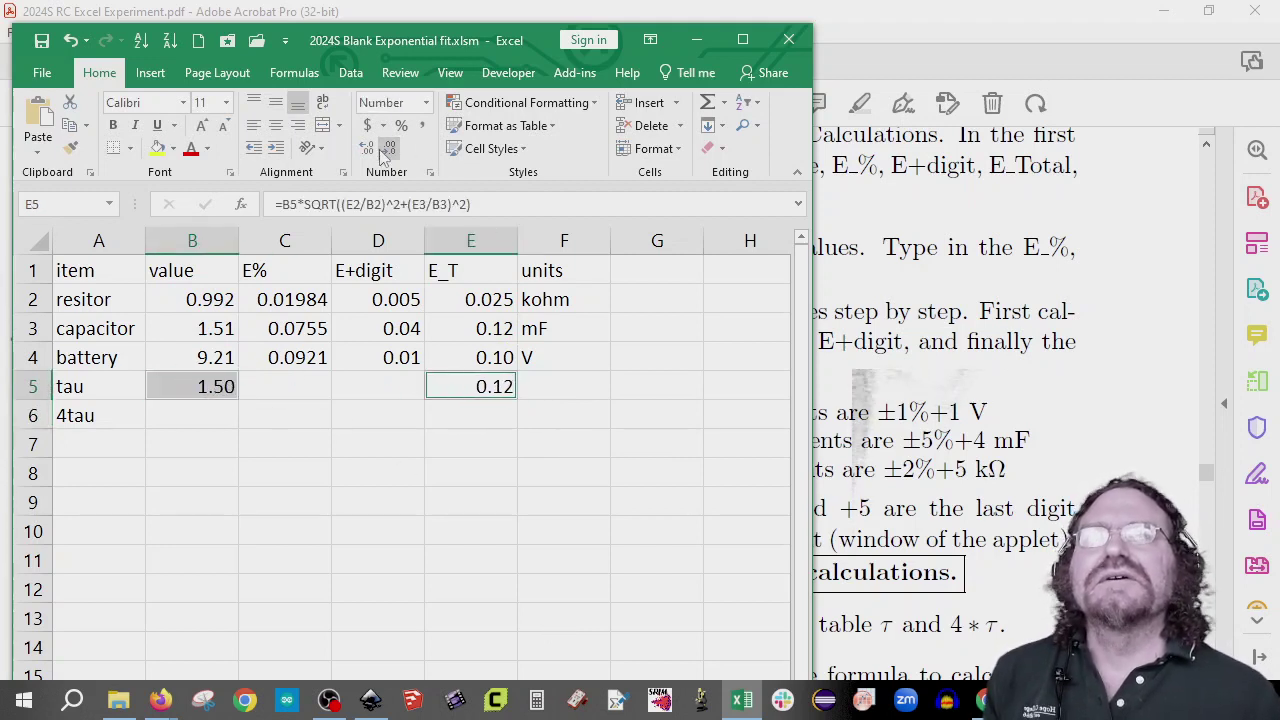
- Calculate 4tau in B6 with the formula =4*B5 and format it to two decimal places
click(225, 416)
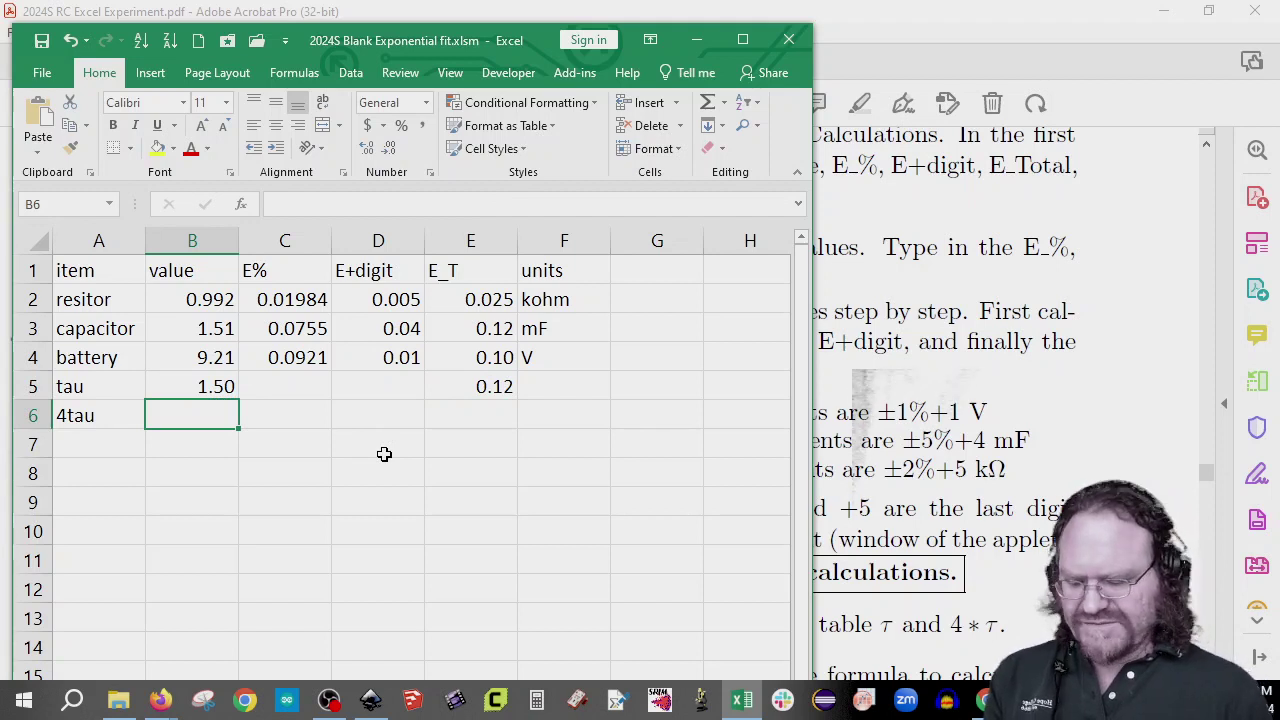
text(=4)
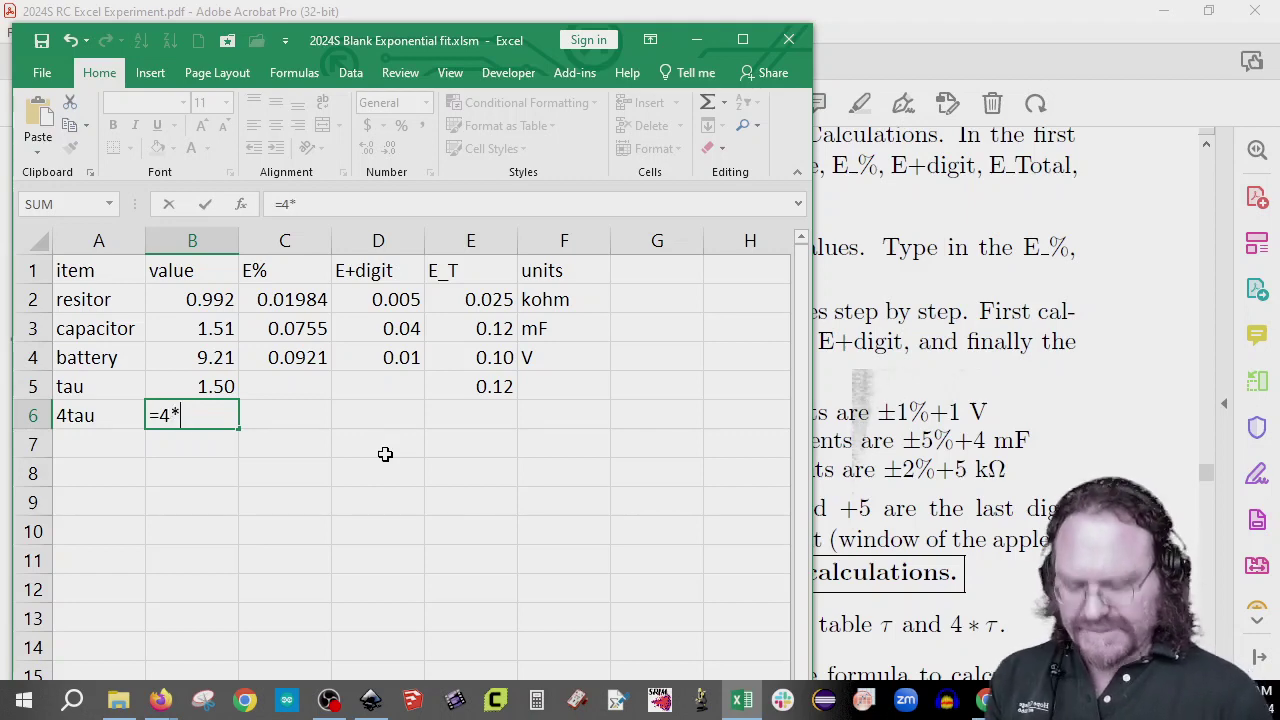
text(*)
key(Up)
key(Return)
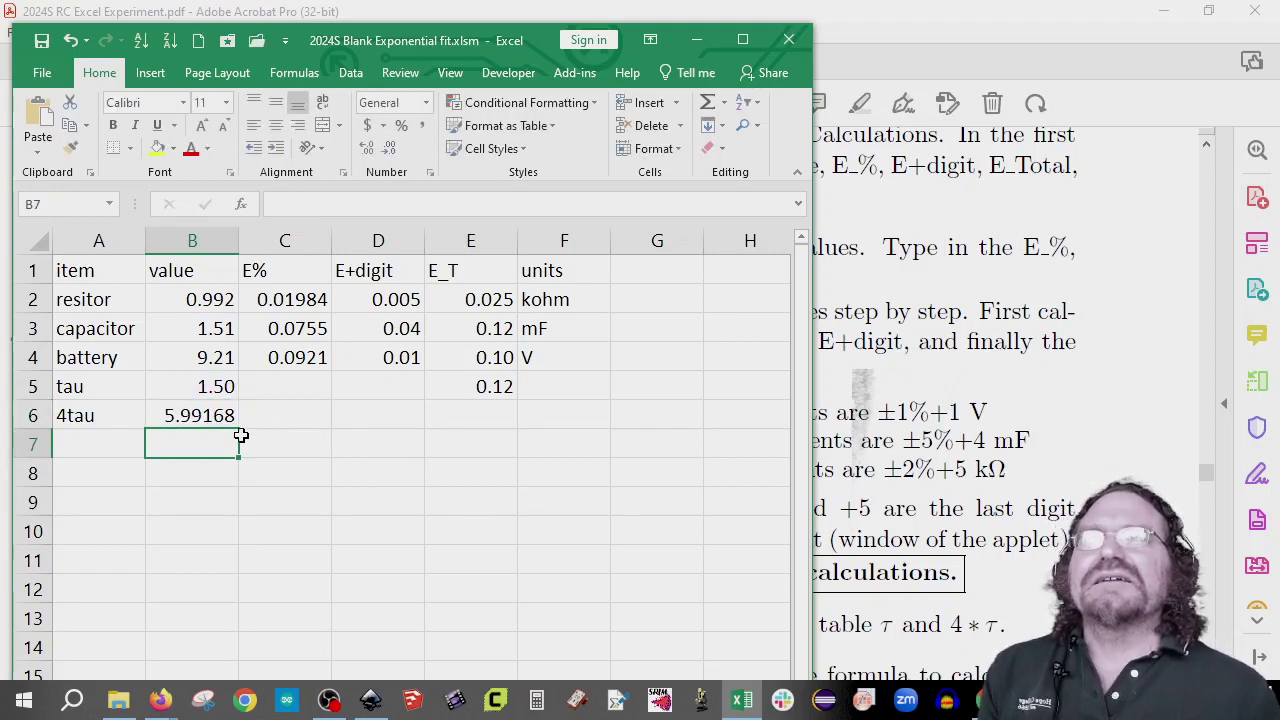
click(206, 414)
click(390, 148)
click(390, 148)
click(390, 148)
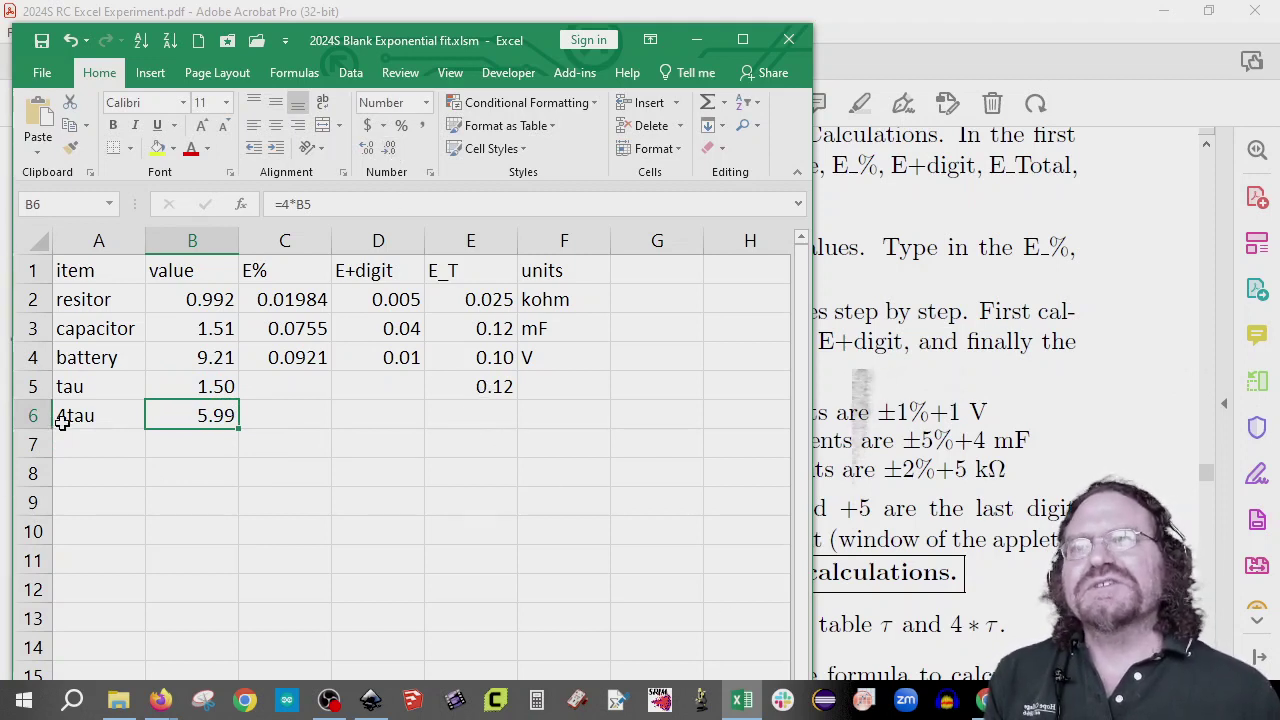
- Calculate the total error of 4tau in E6 with the formula =4*E5
click(494, 415)
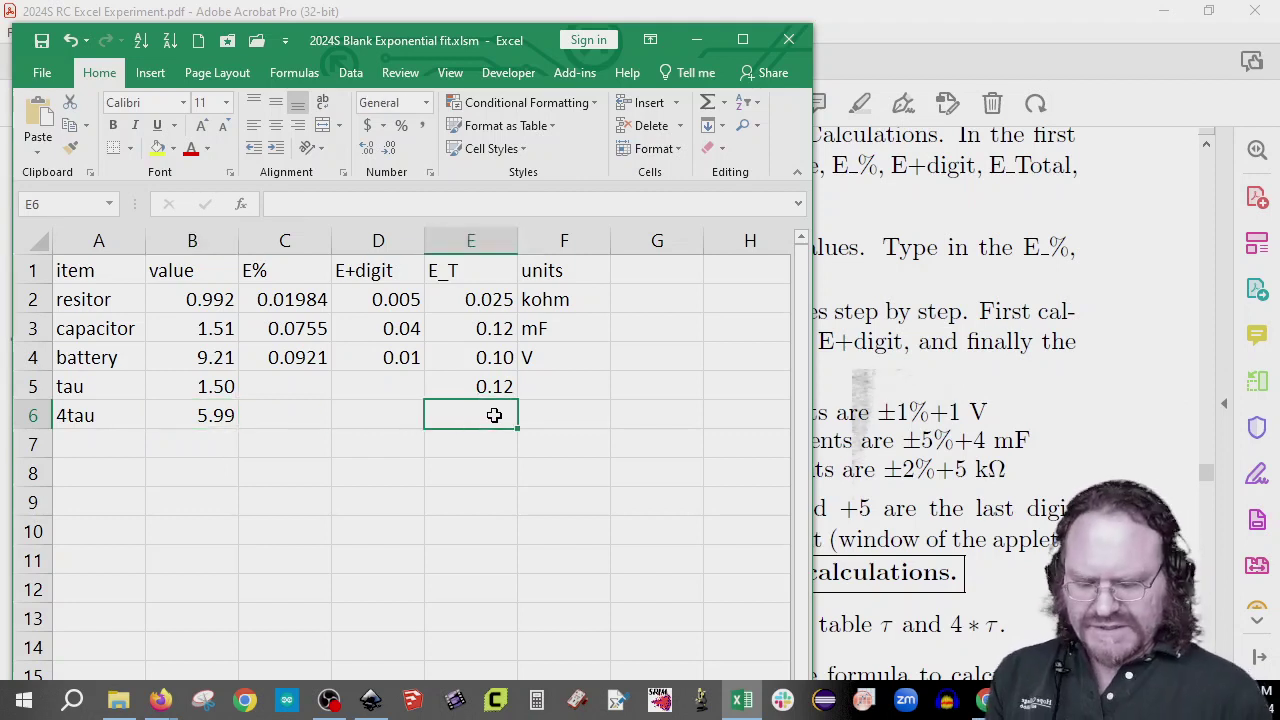
text(=4)
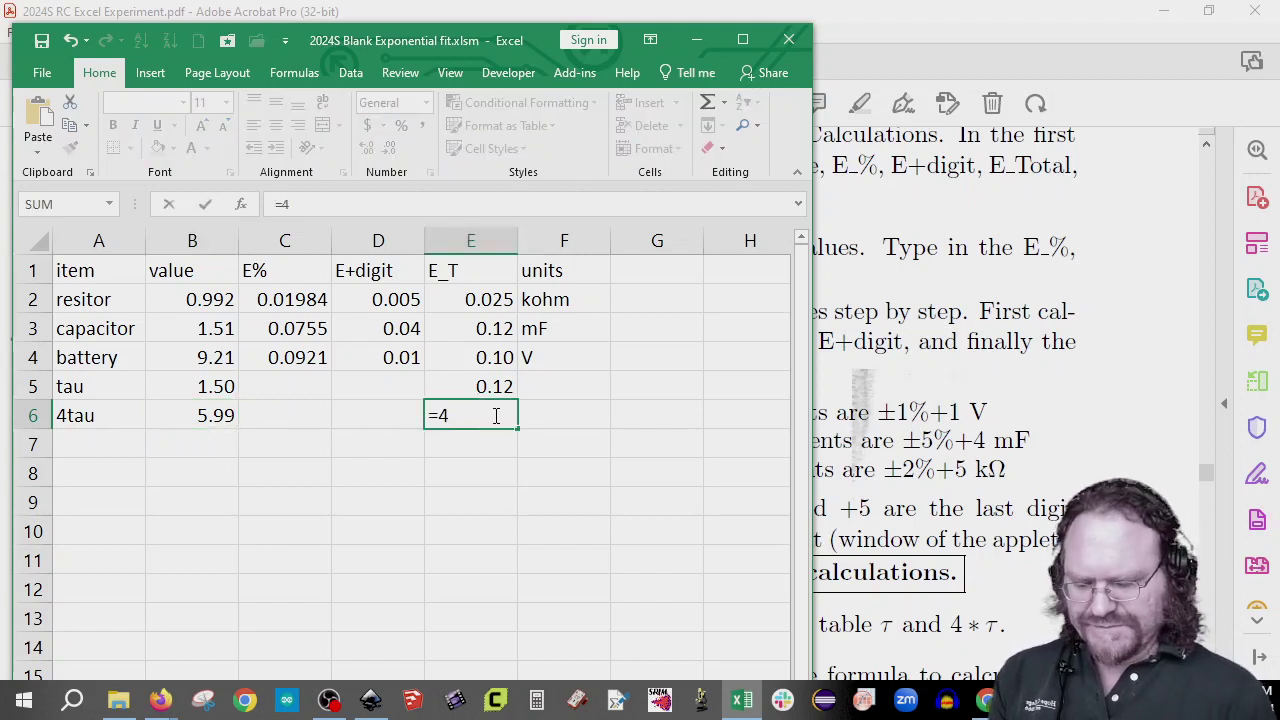
text(*)
click(487, 386)
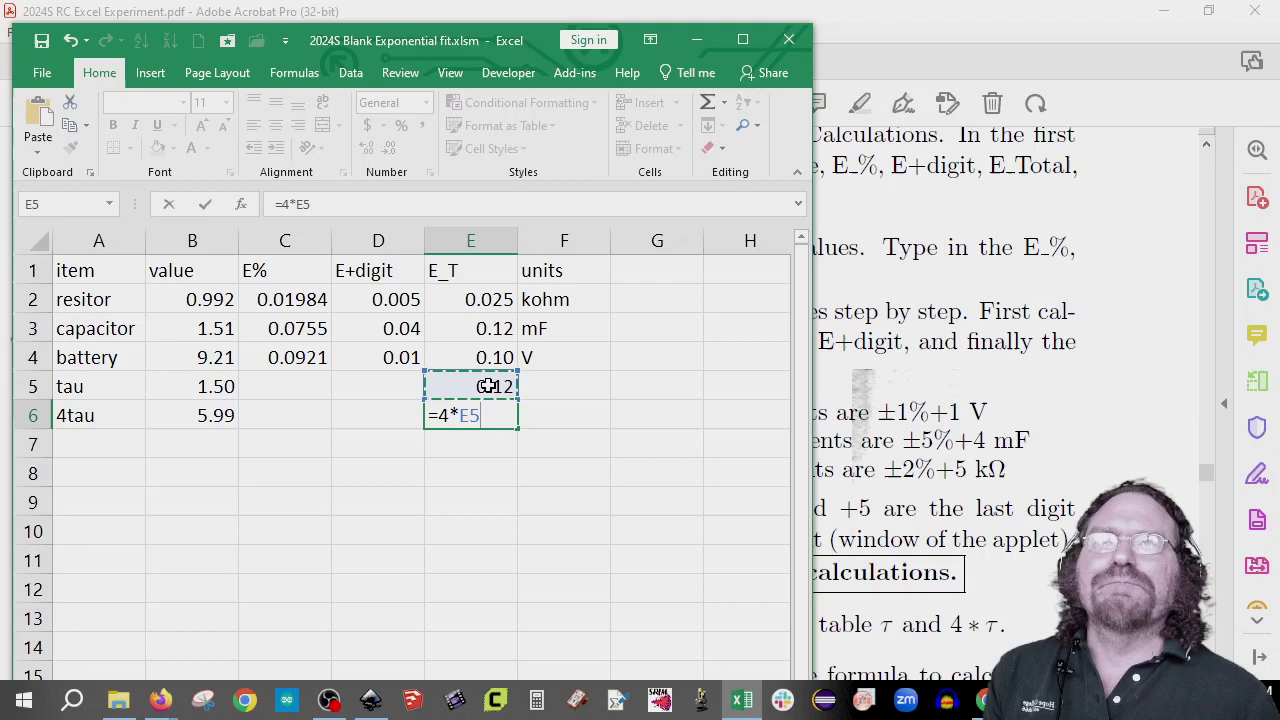
key(Return)
- Format the 4tau error in E6 and the 4tau value in B6 to one decimal place
click(468, 412)
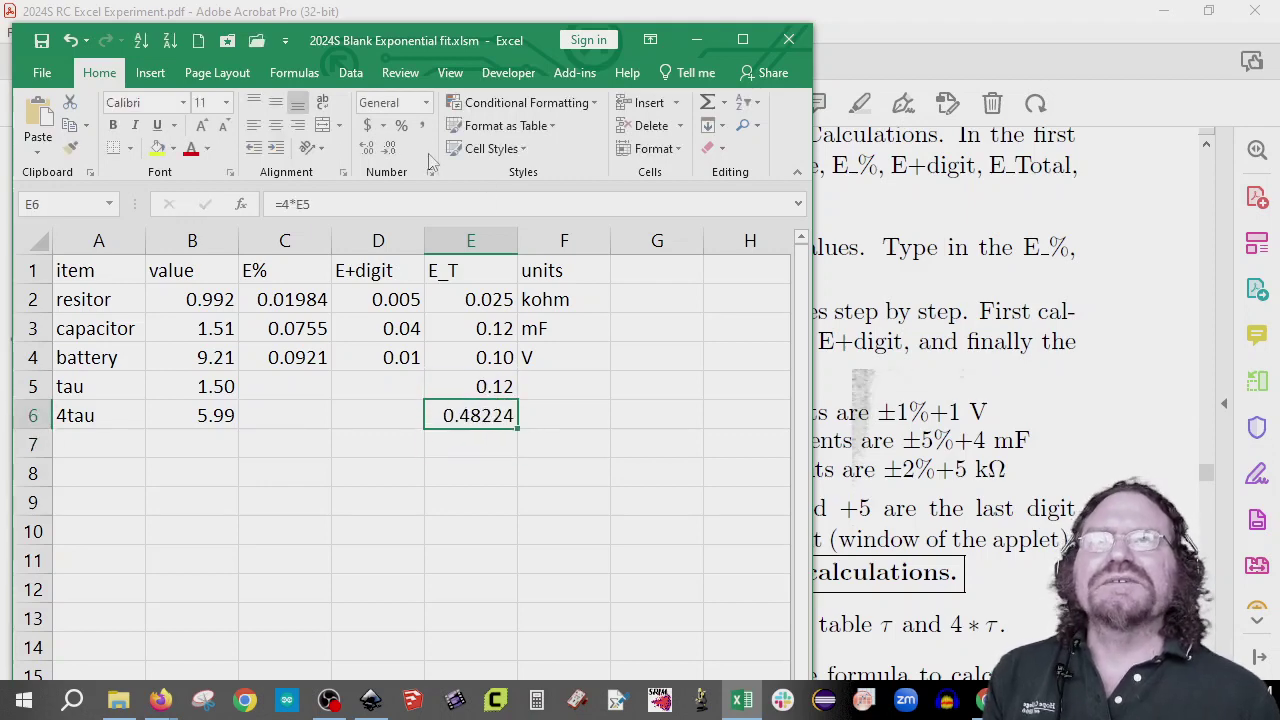
click(390, 148)
click(390, 148)
click(390, 148)
click(390, 148)
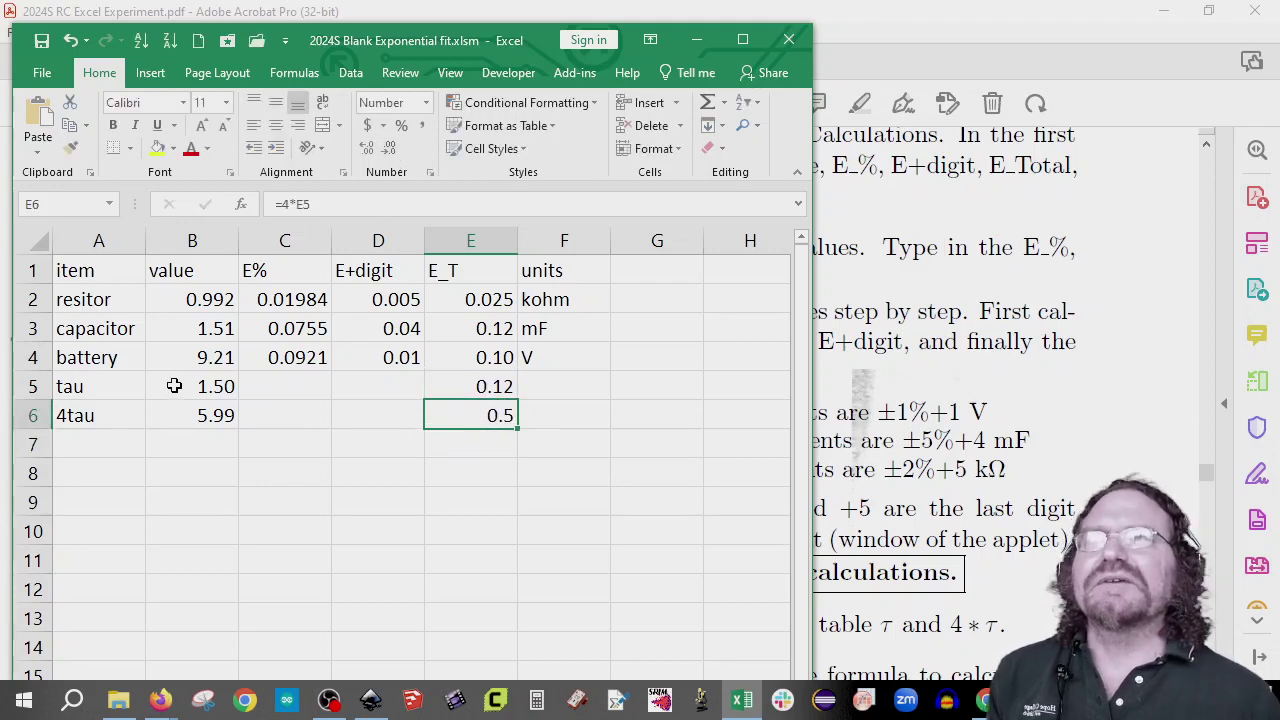
click(199, 415)
click(390, 148)
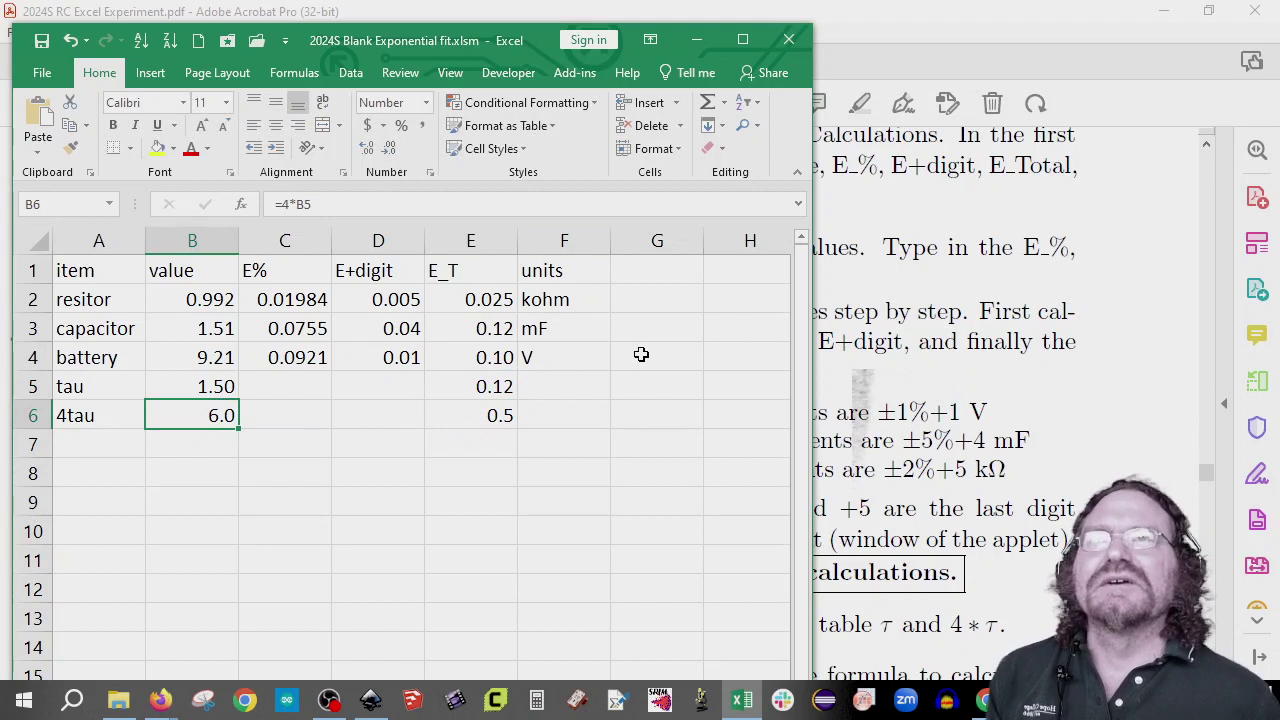
- Enter s as the unit for tau in F5 and for 4tau in F6
click(545, 376)
text(s)
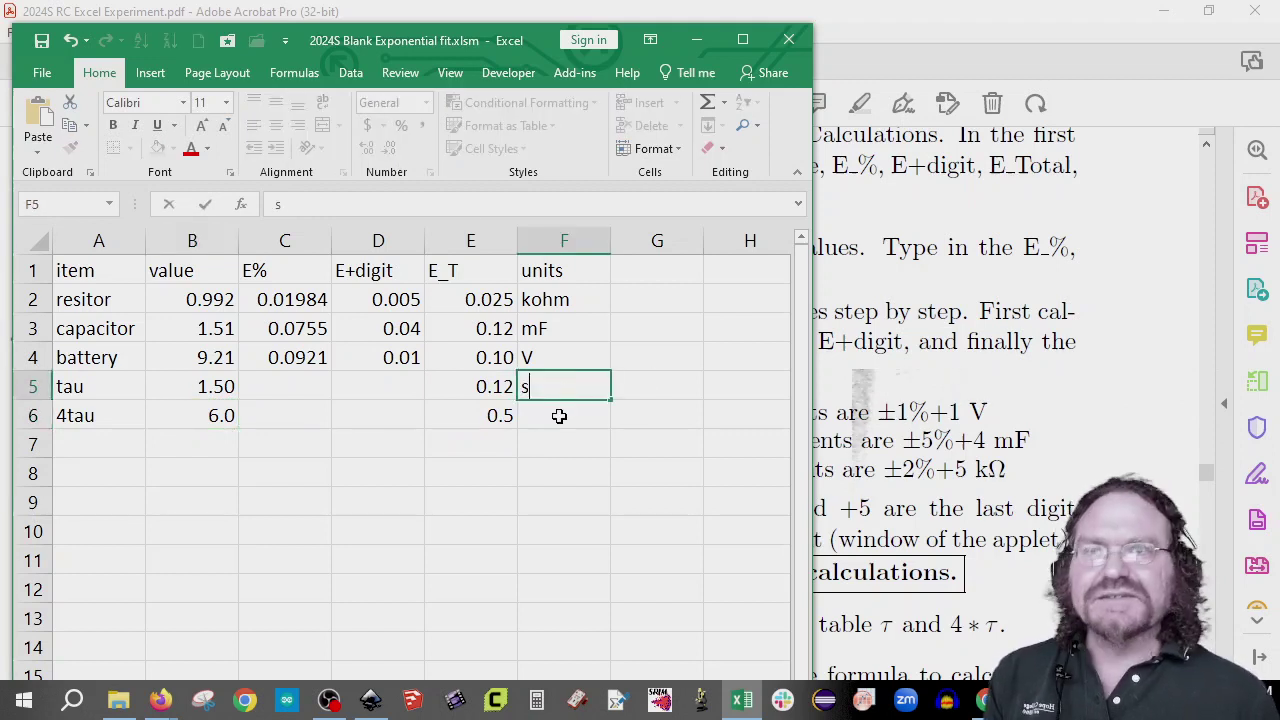
key(Return)
text(s)
key(Return)
key(Return)
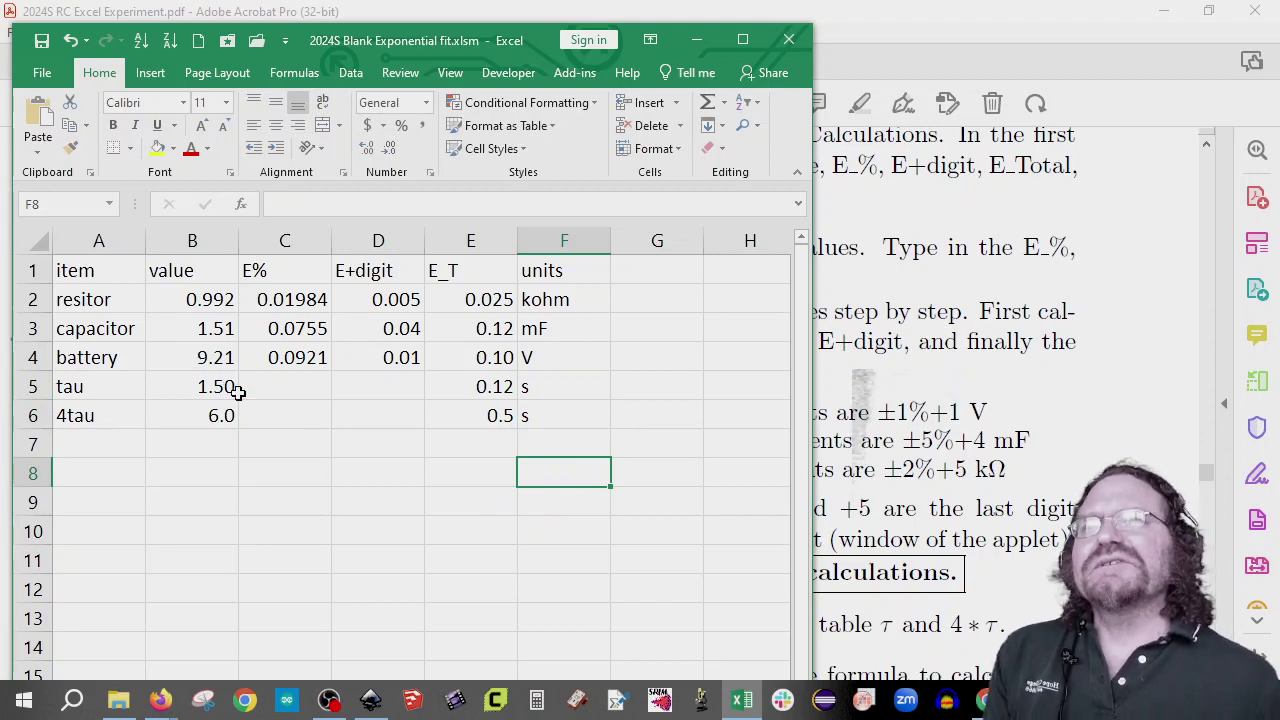
- Maximize the workbook window and copy the time and VR columns, B1:C73, from the data sheet
click(743, 41)
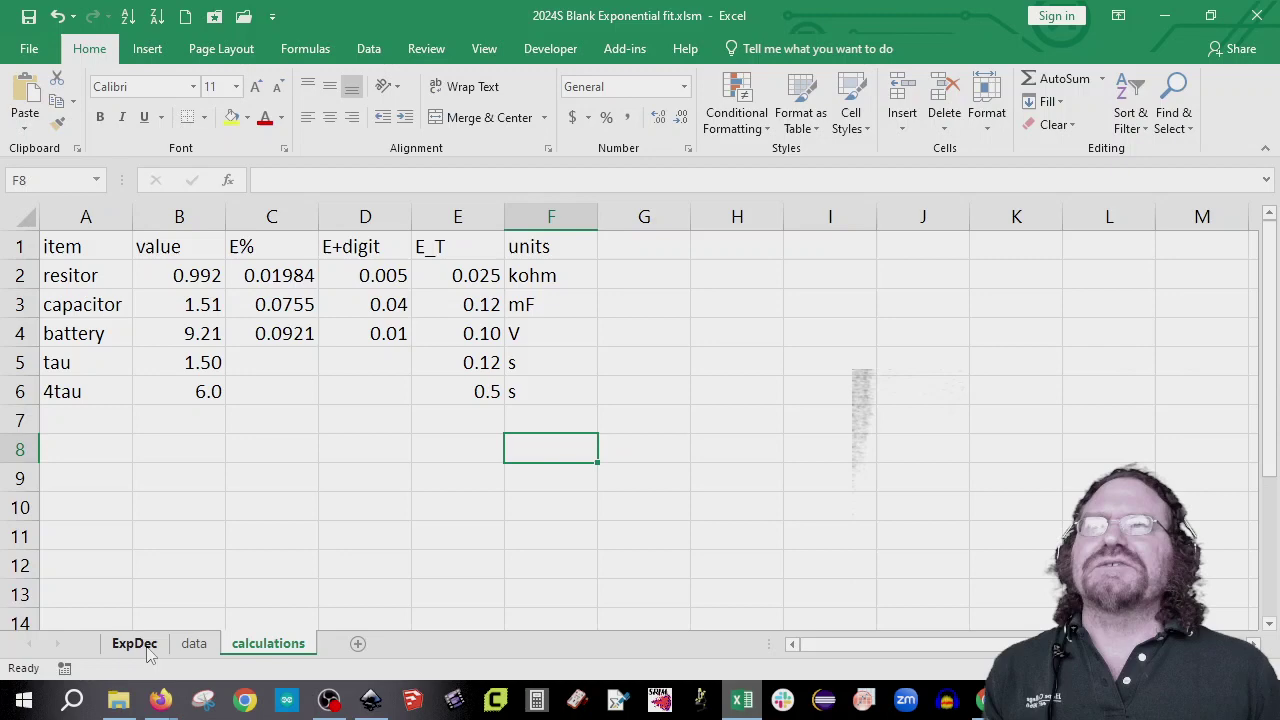
click(136, 645)
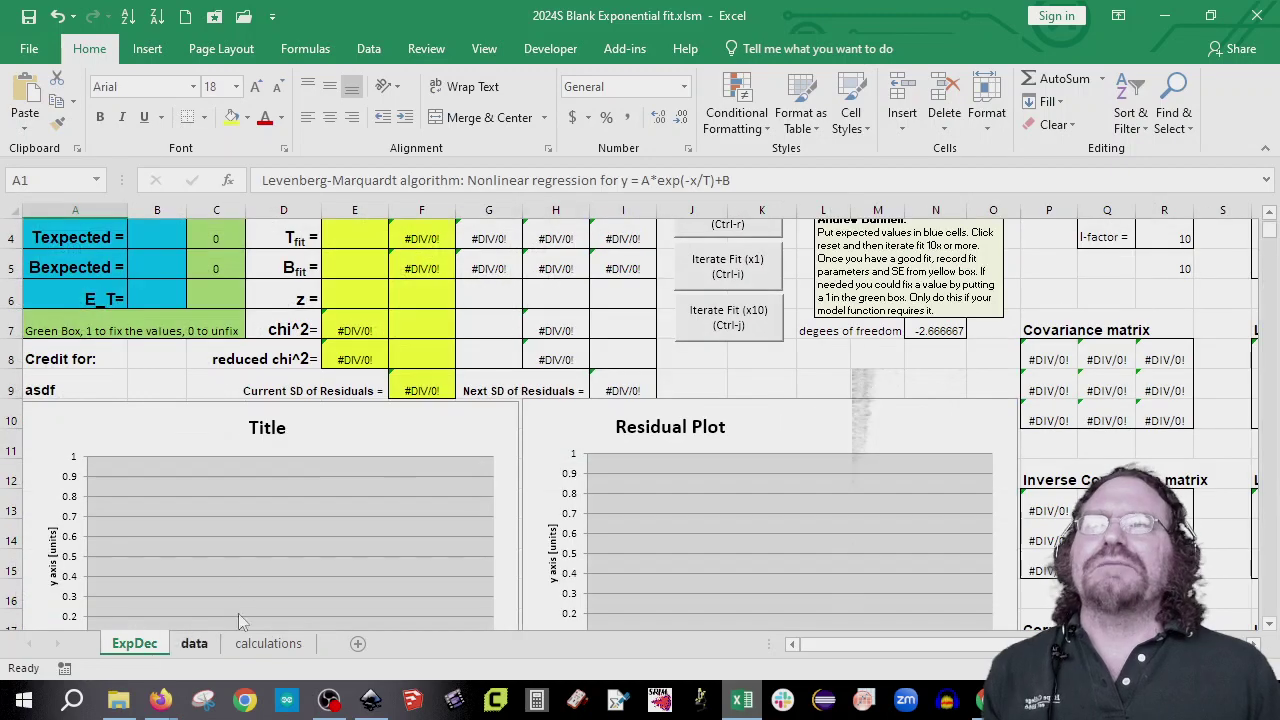
click(194, 645)
drag(121, 236, 166, 593)
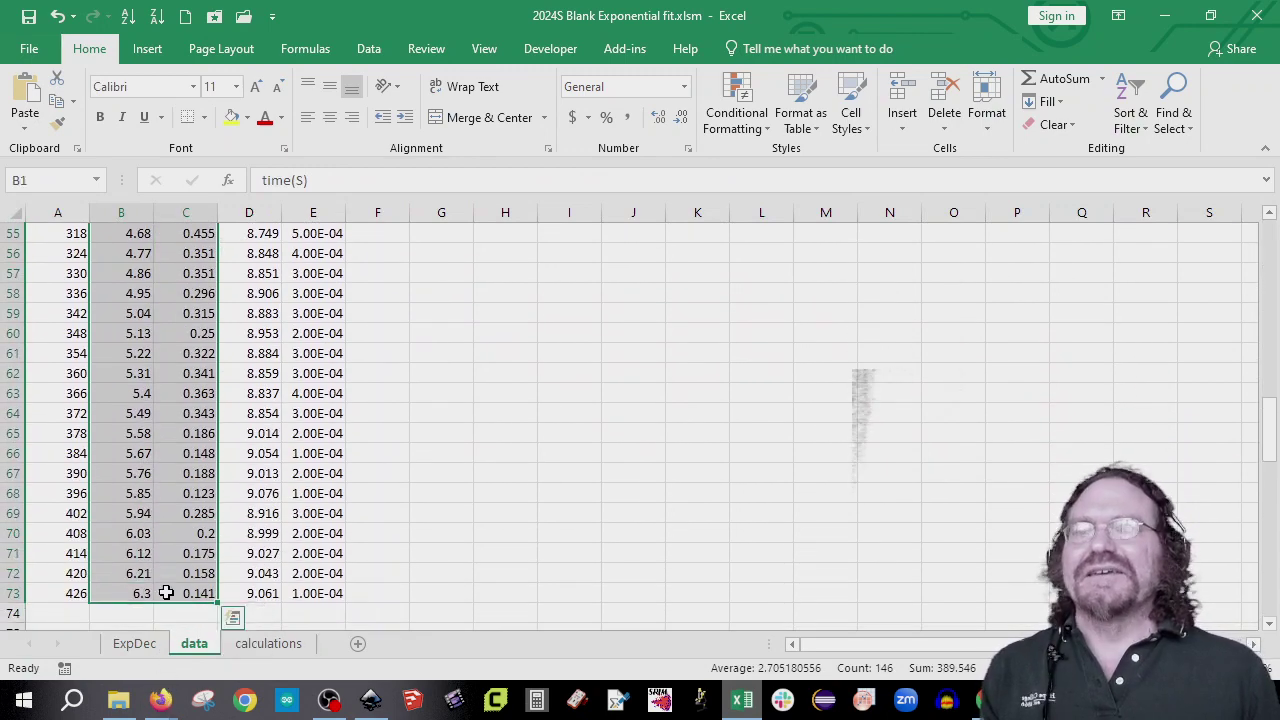
key(ctrl+c)
- Paste the copied time and VR columns into the ExpDec sheet's Data table, starting at the time header in B22
click(136, 645)
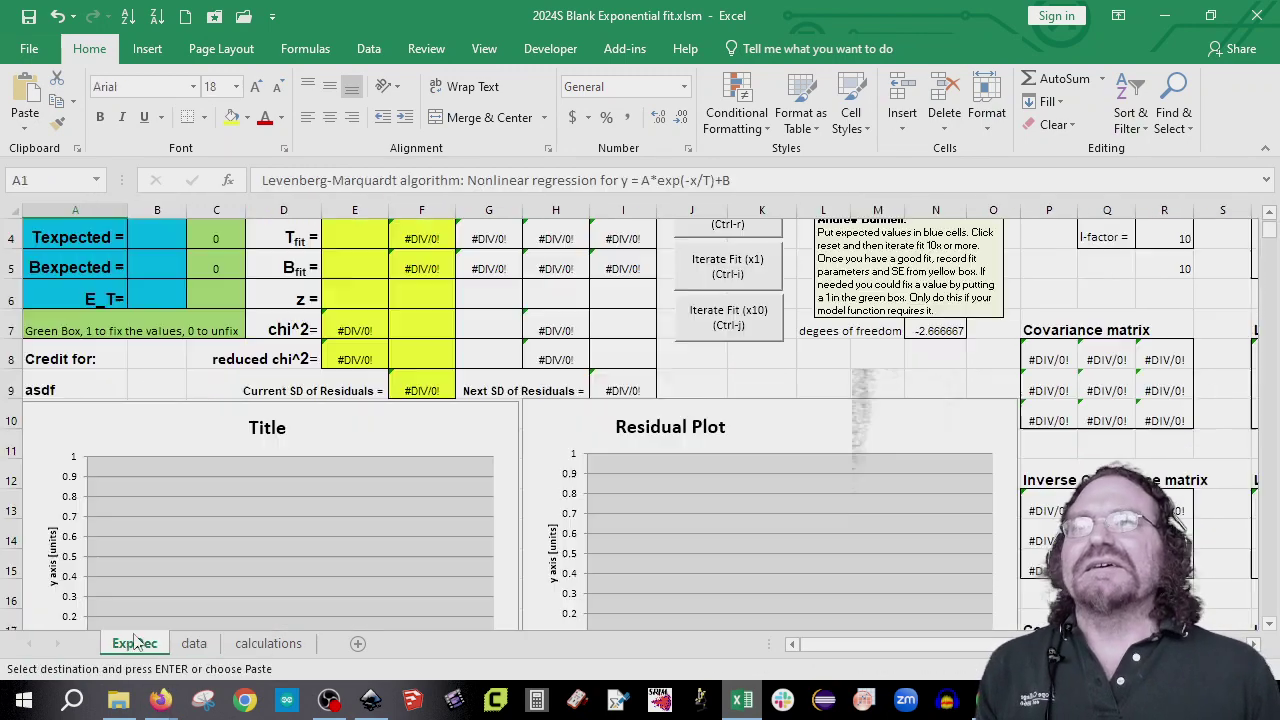
scroll(191, 603, down, 5)
click(163, 311)
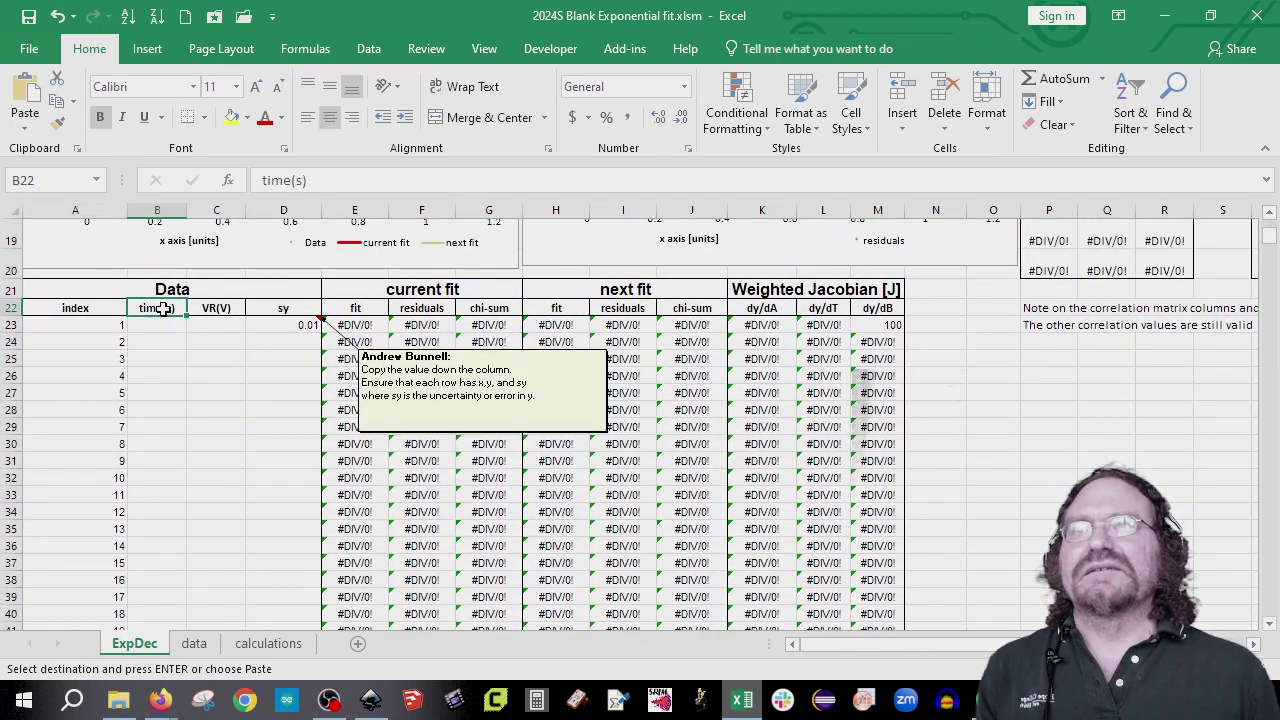
right_click(165, 313)
click(237, 315)
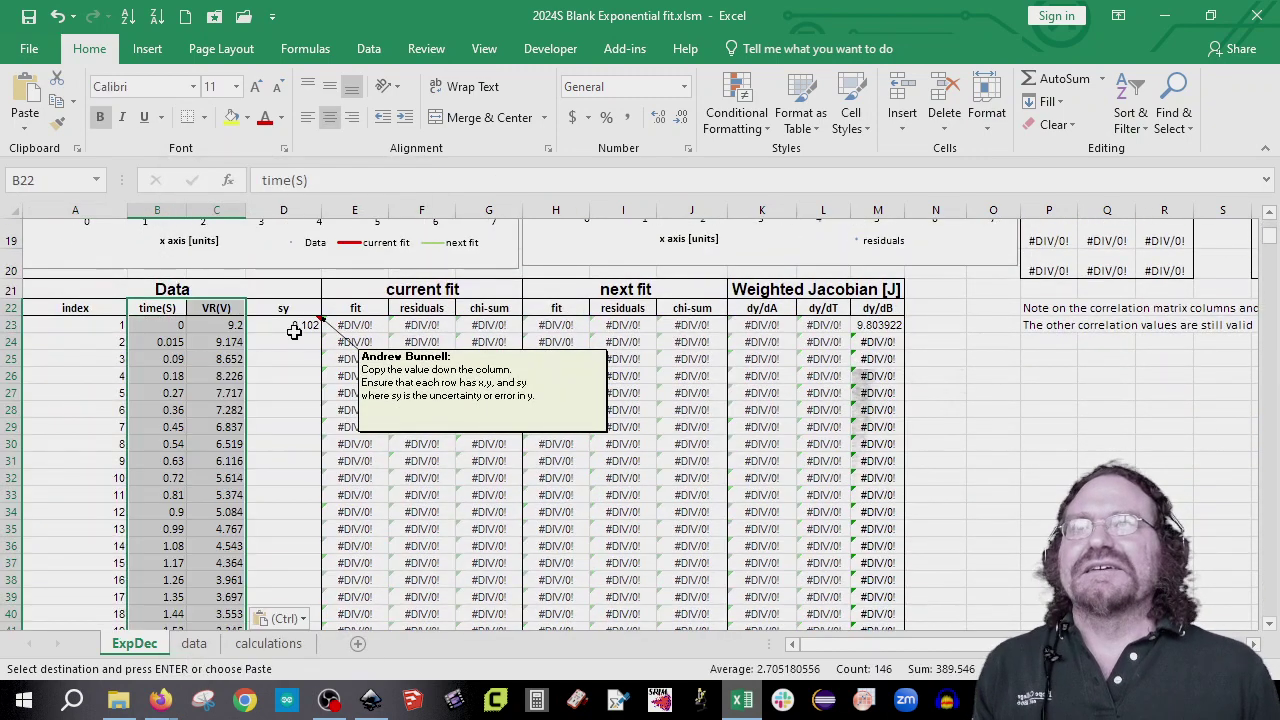
- Fill the sy uncertainty formula =C23*0.01+0.01 from D23 down to D94, the last data row
click(289, 325)
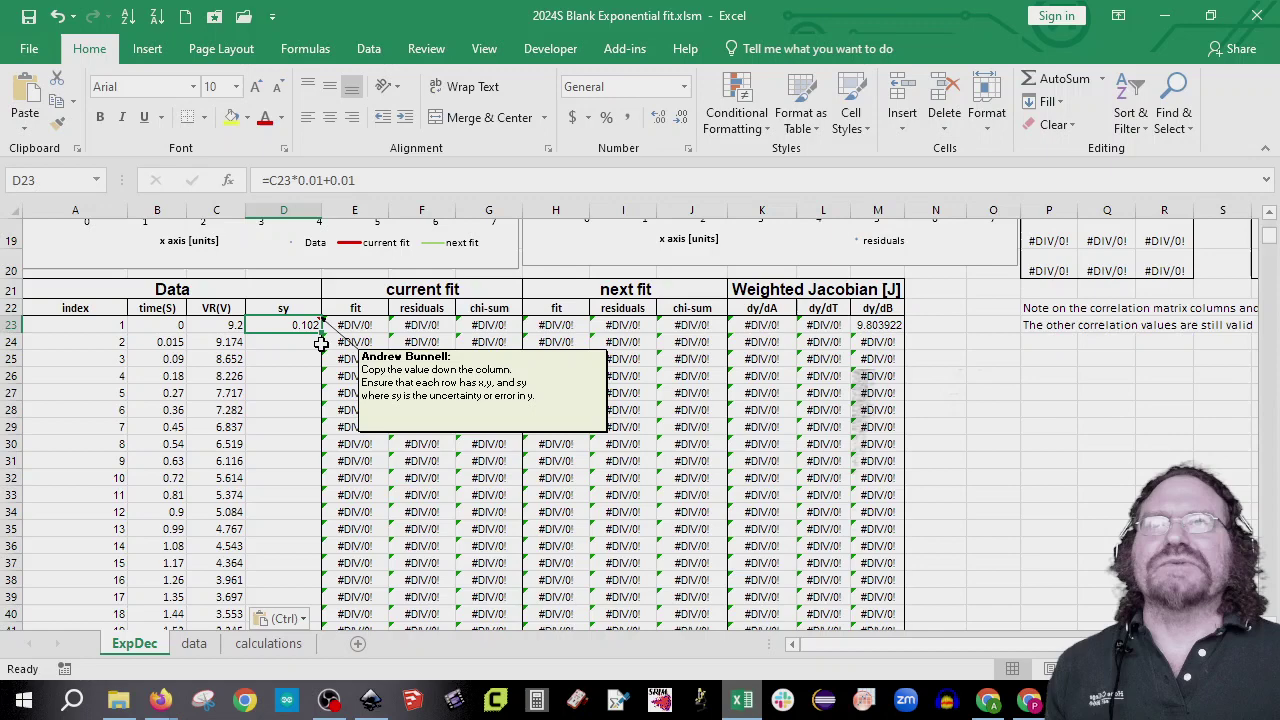
double_click(320, 333)
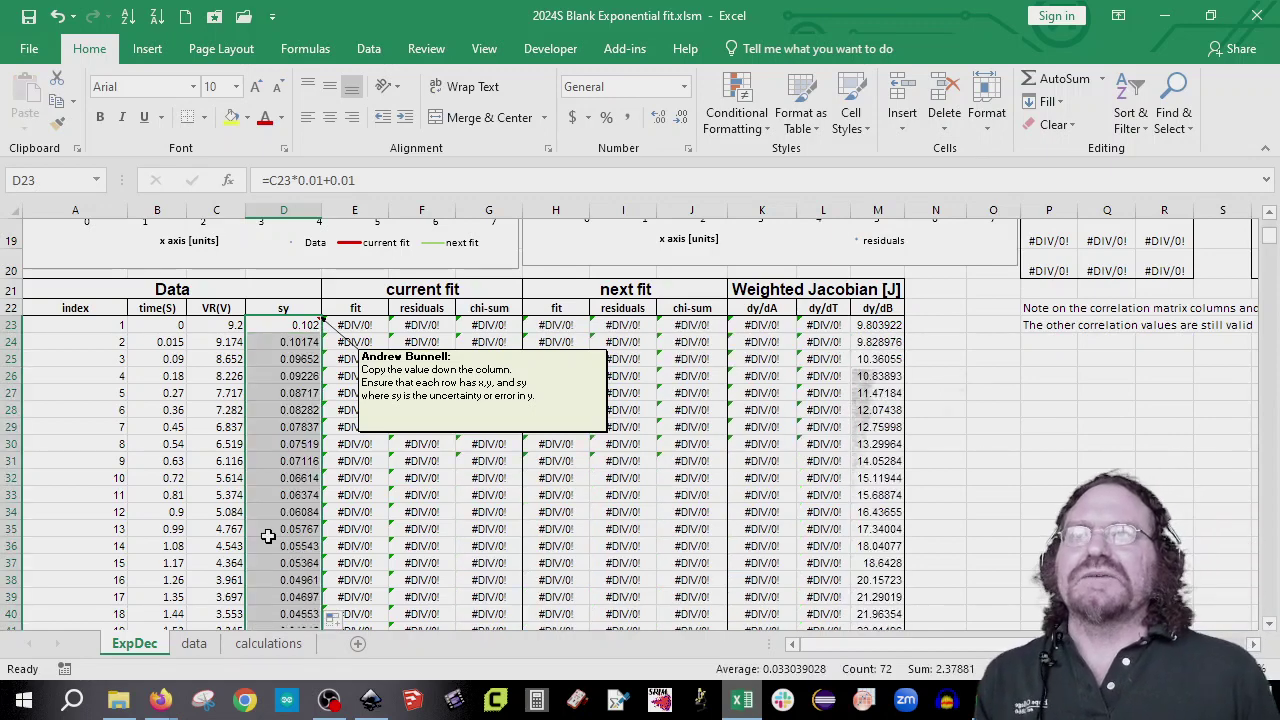
scroll(267, 533, down, 12)
scroll(268, 536, down, 14)
scroll(285, 447, up, 5)
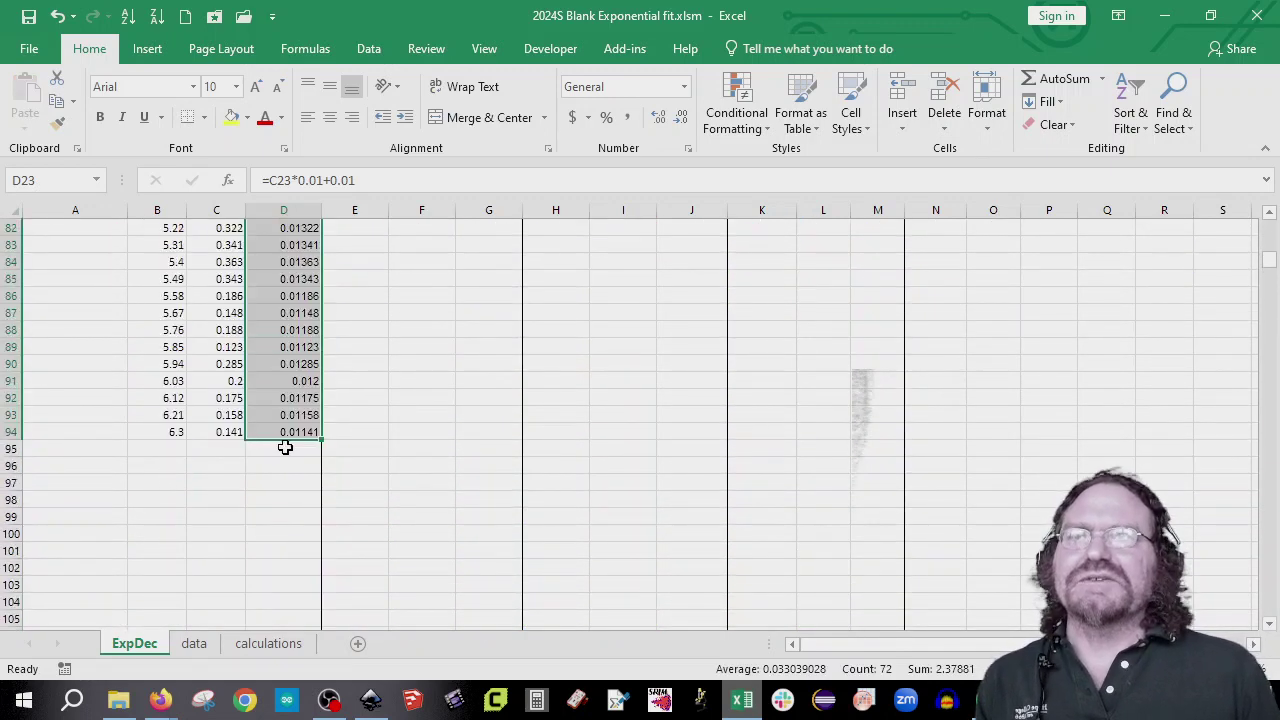
scroll(277, 552, up, 20)
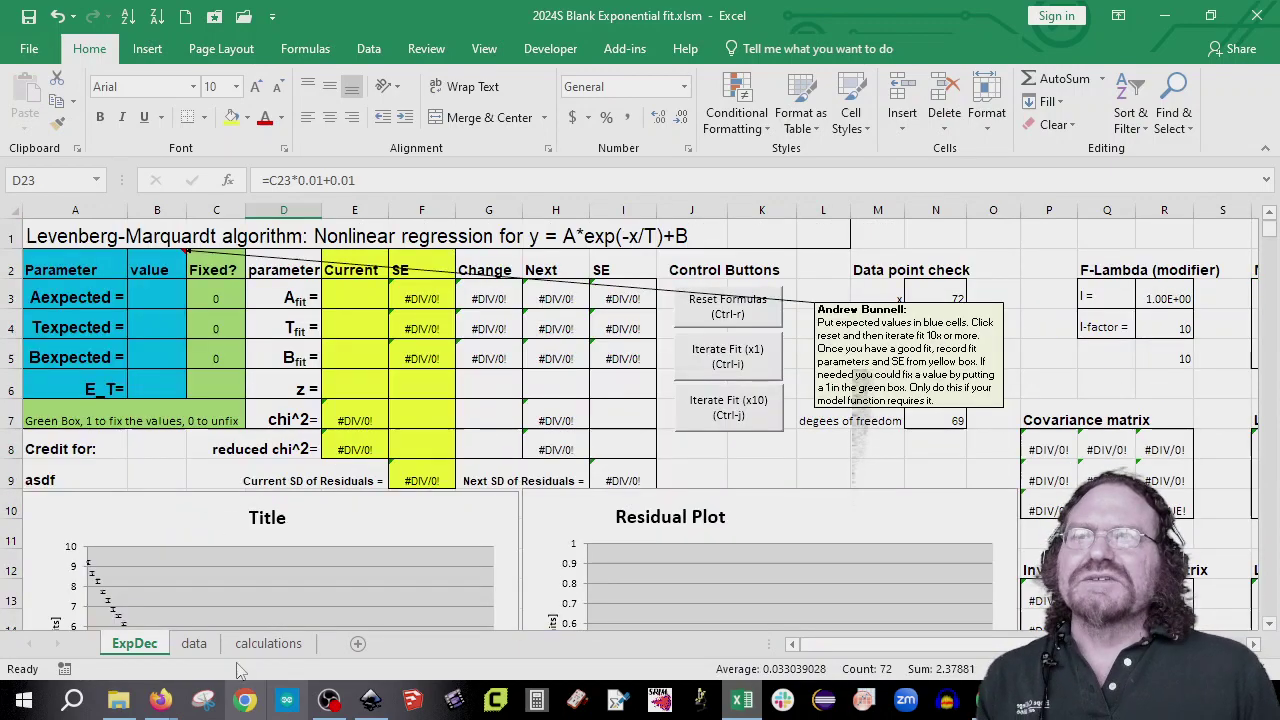
- Link the Aexpected value in B3 of ExpDec to the battery value in cell B4 of the calculations sheet
scroll(285, 557, down, 2)
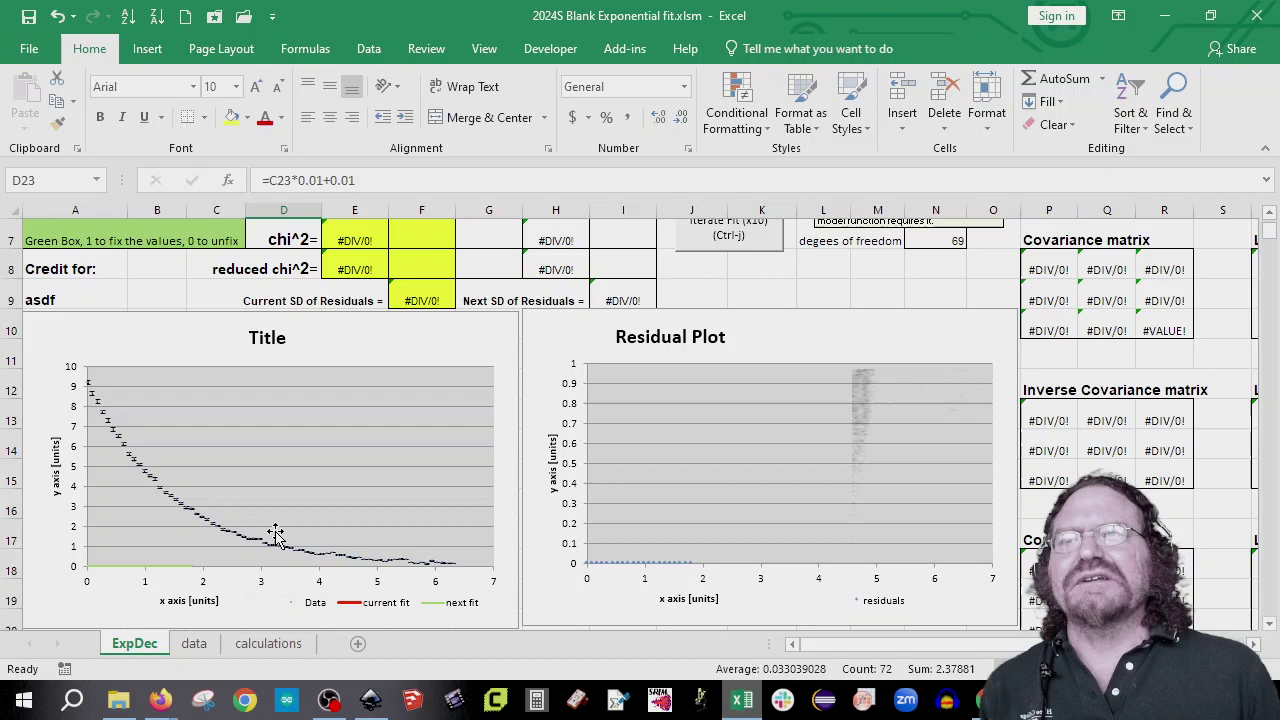
scroll(348, 583, up, 2)
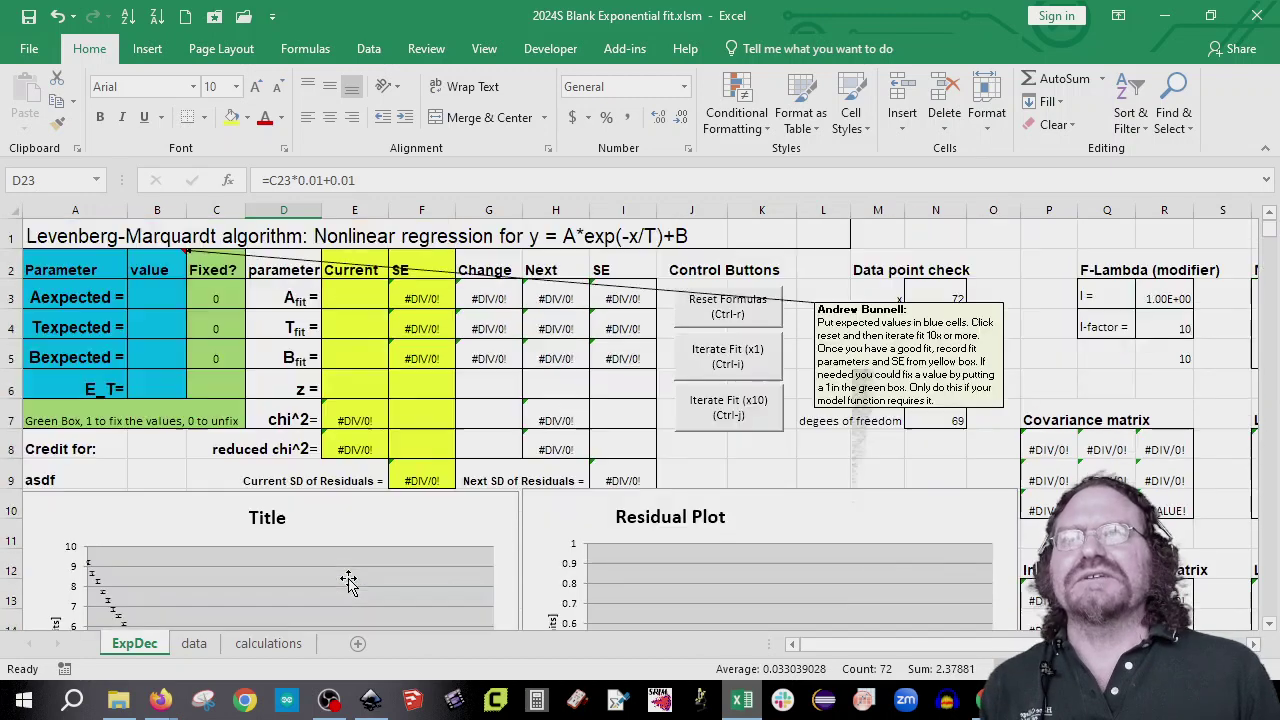
click(164, 296)
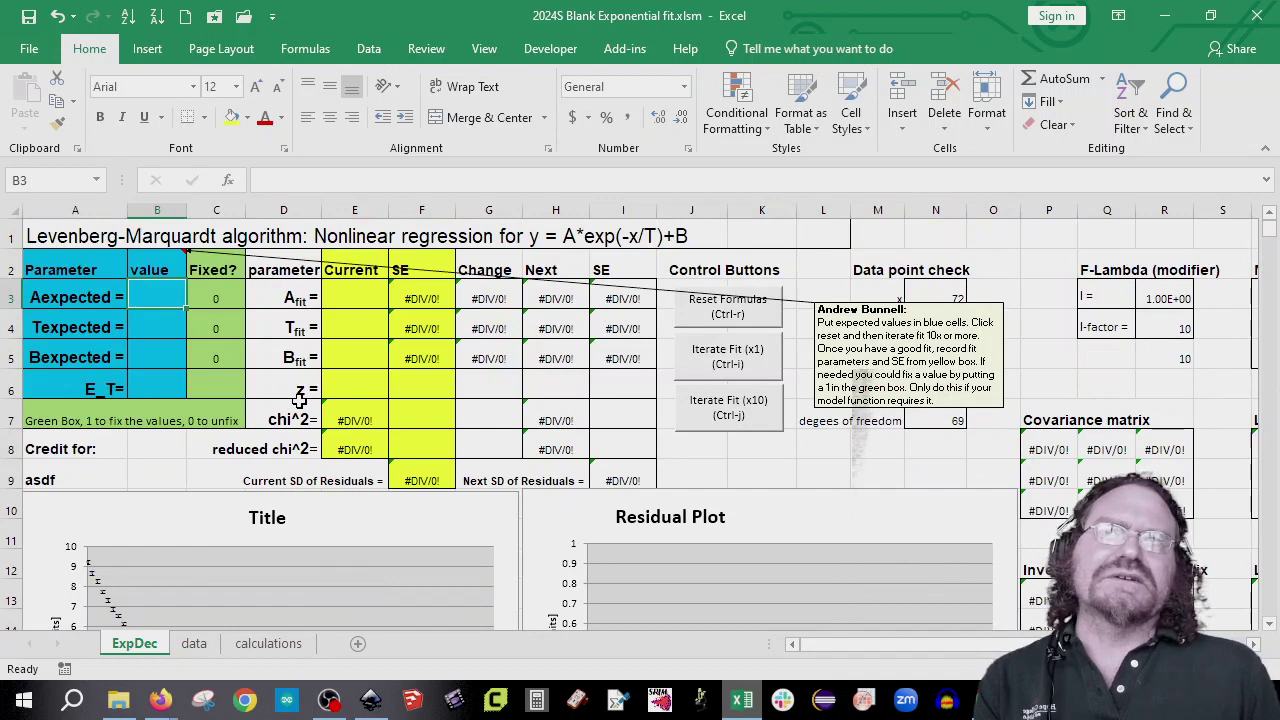
text(=)
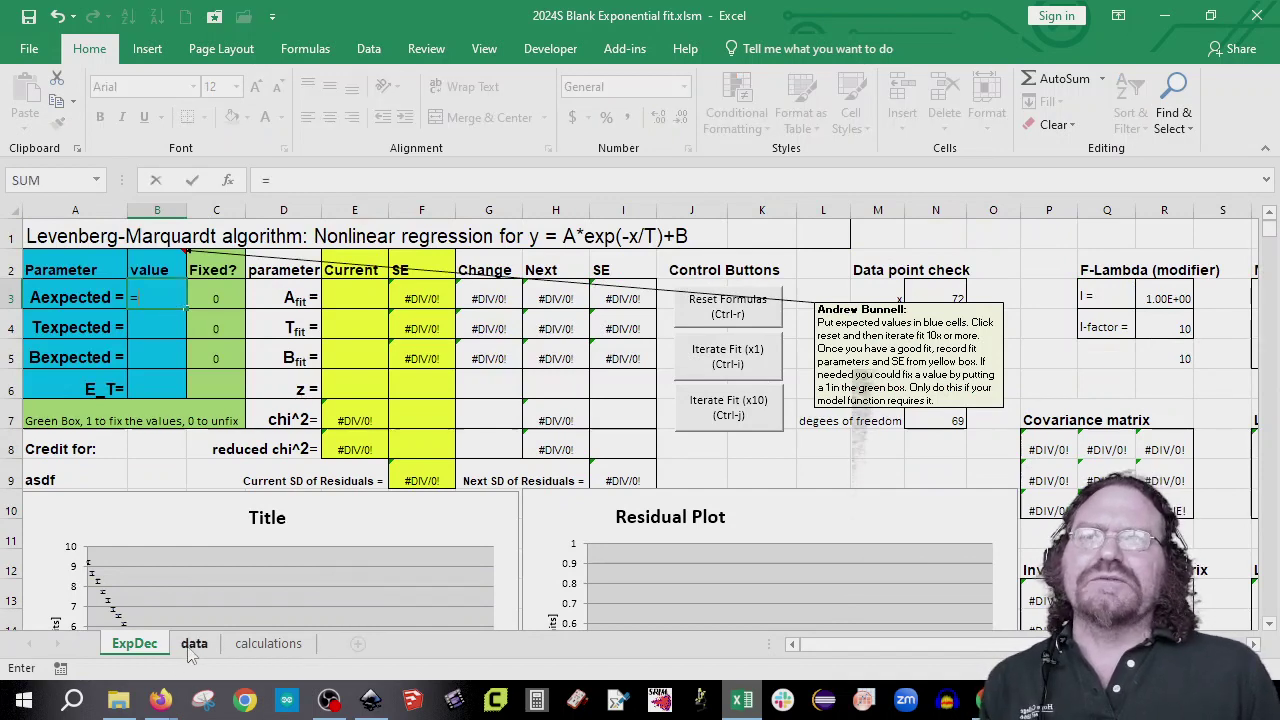
click(194, 644)
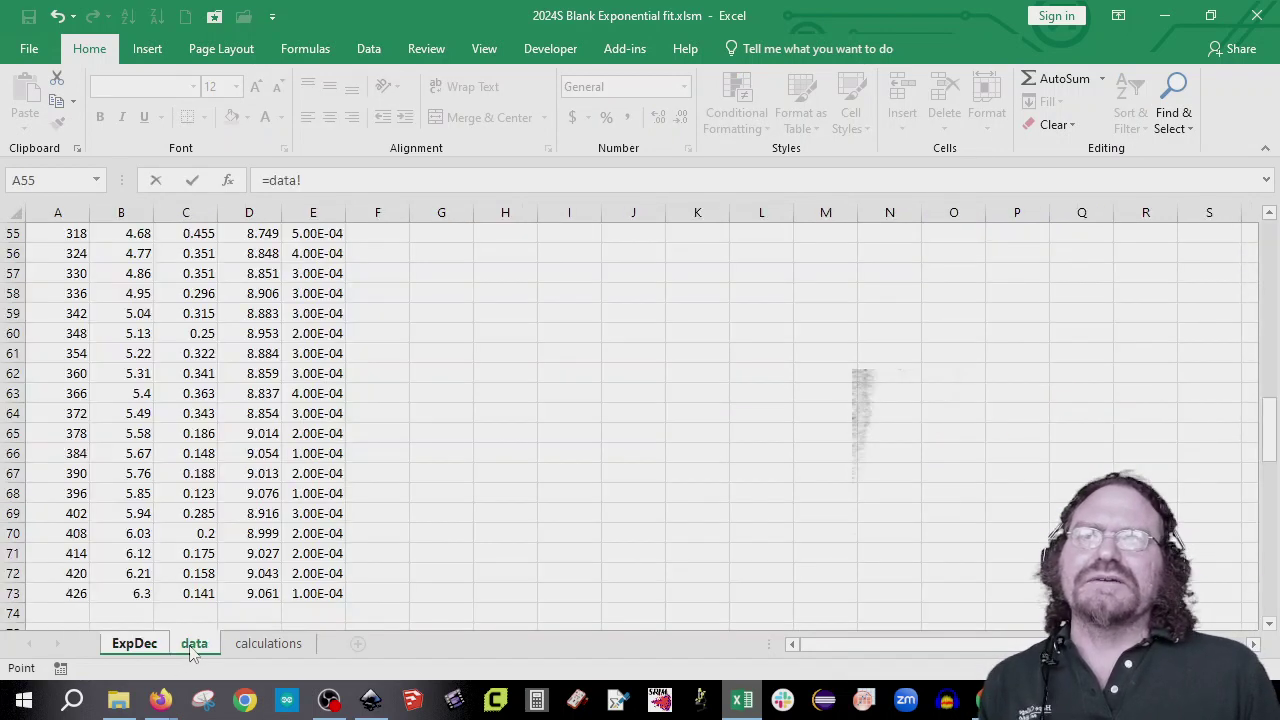
click(262, 645)
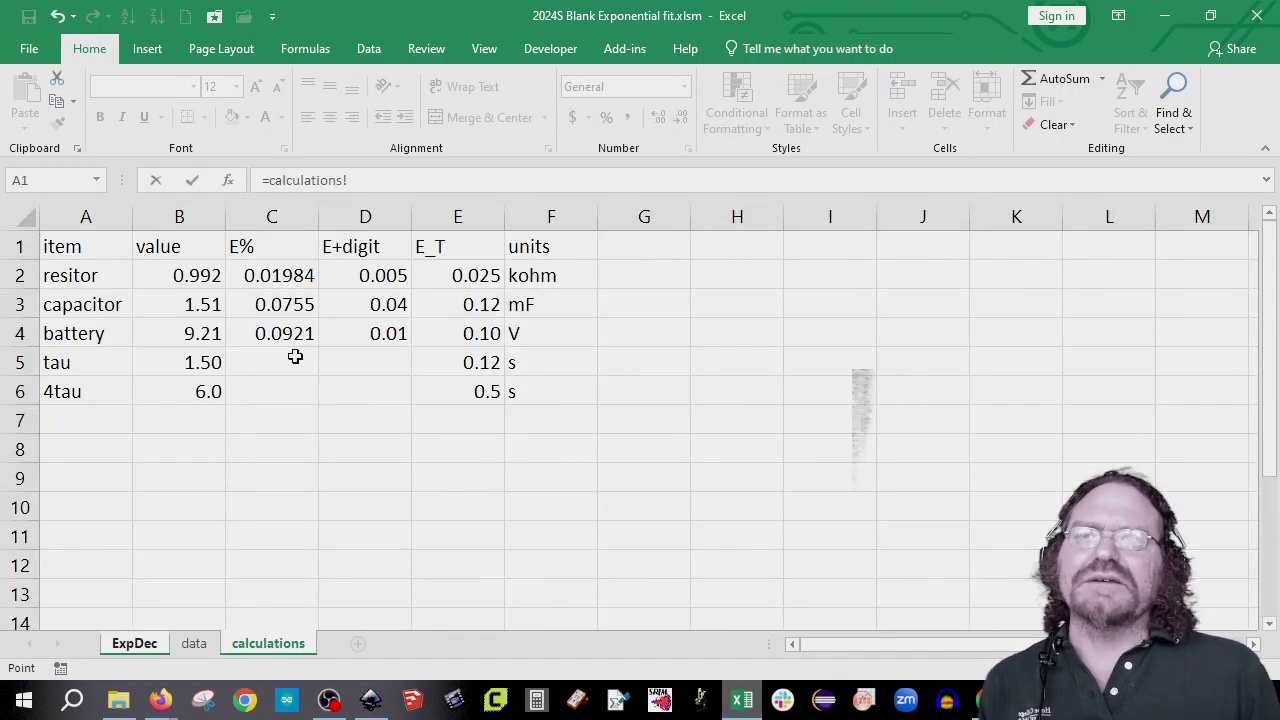
click(206, 336)
key(Return)
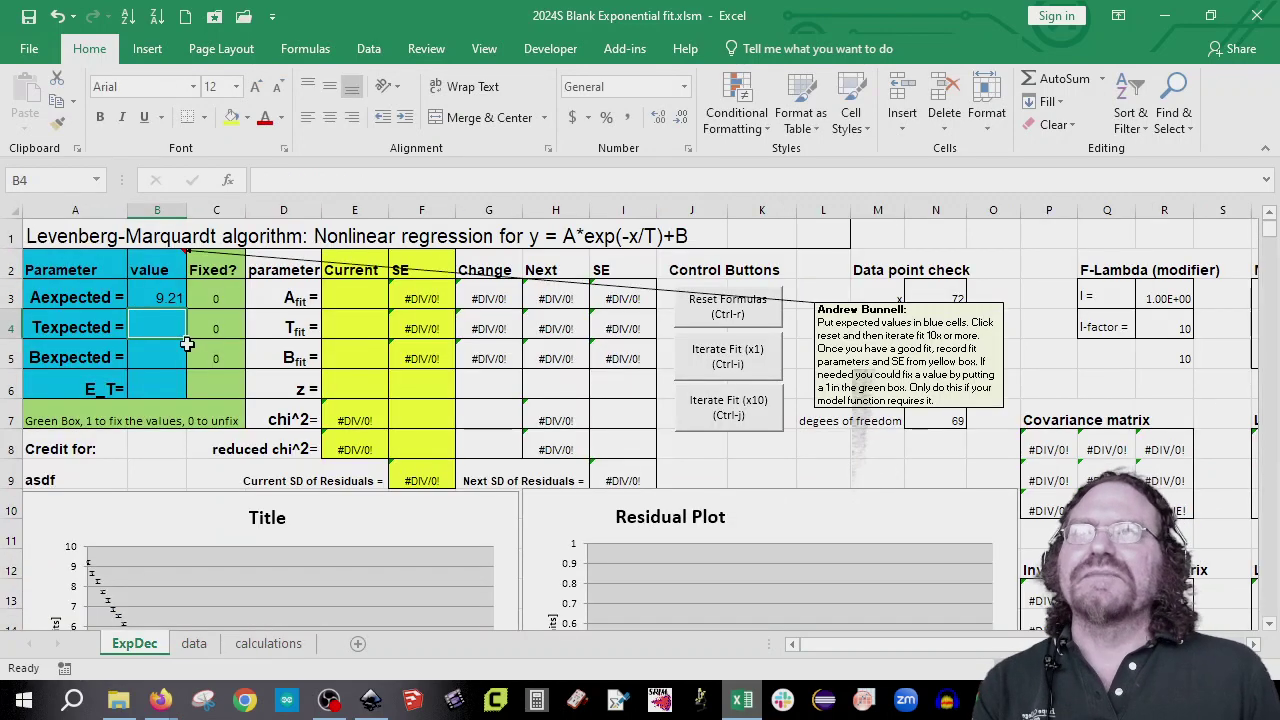
- Link the Texpected value in B4 to the tau value in cell B5 of the calculations sheet
text(=)
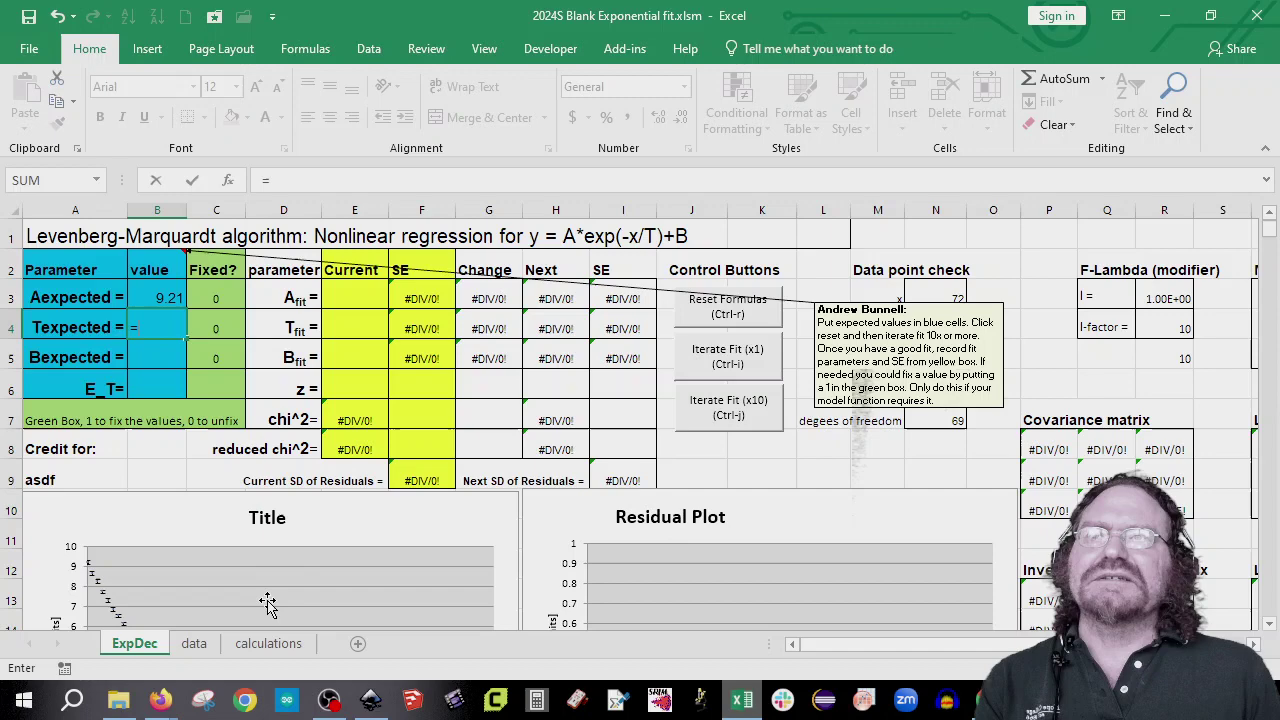
click(268, 643)
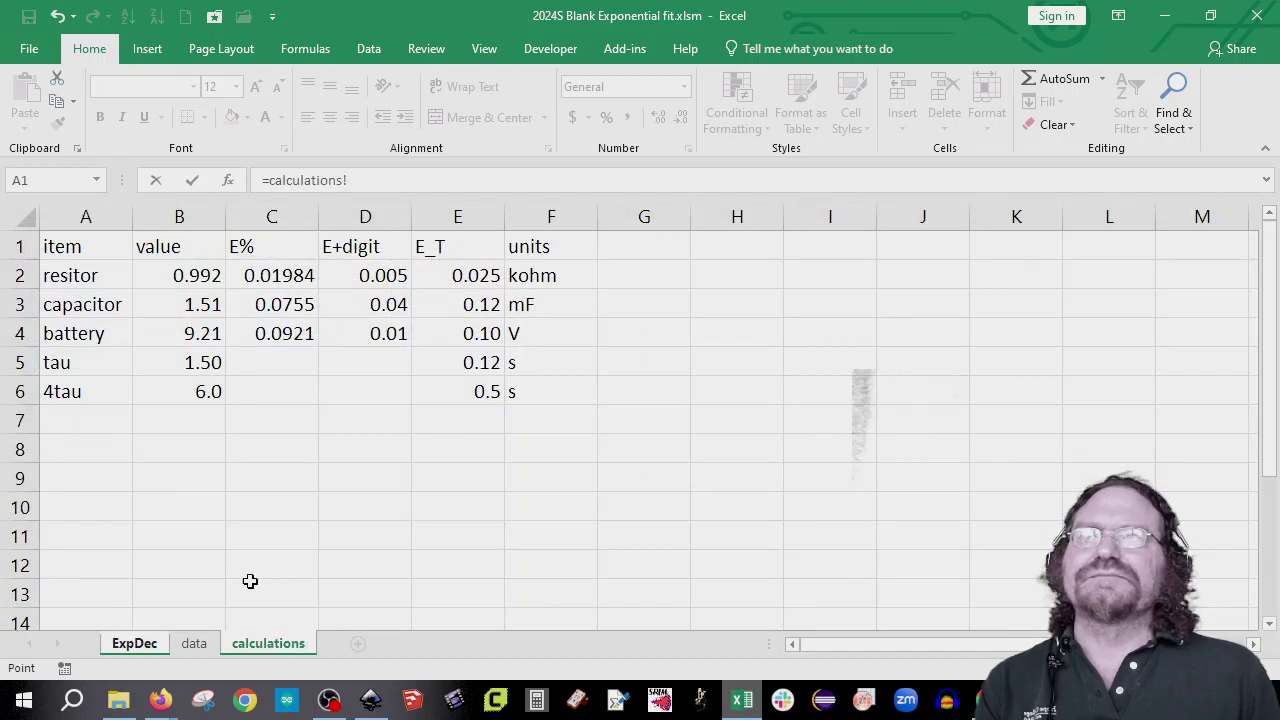
click(178, 364)
key(Return)
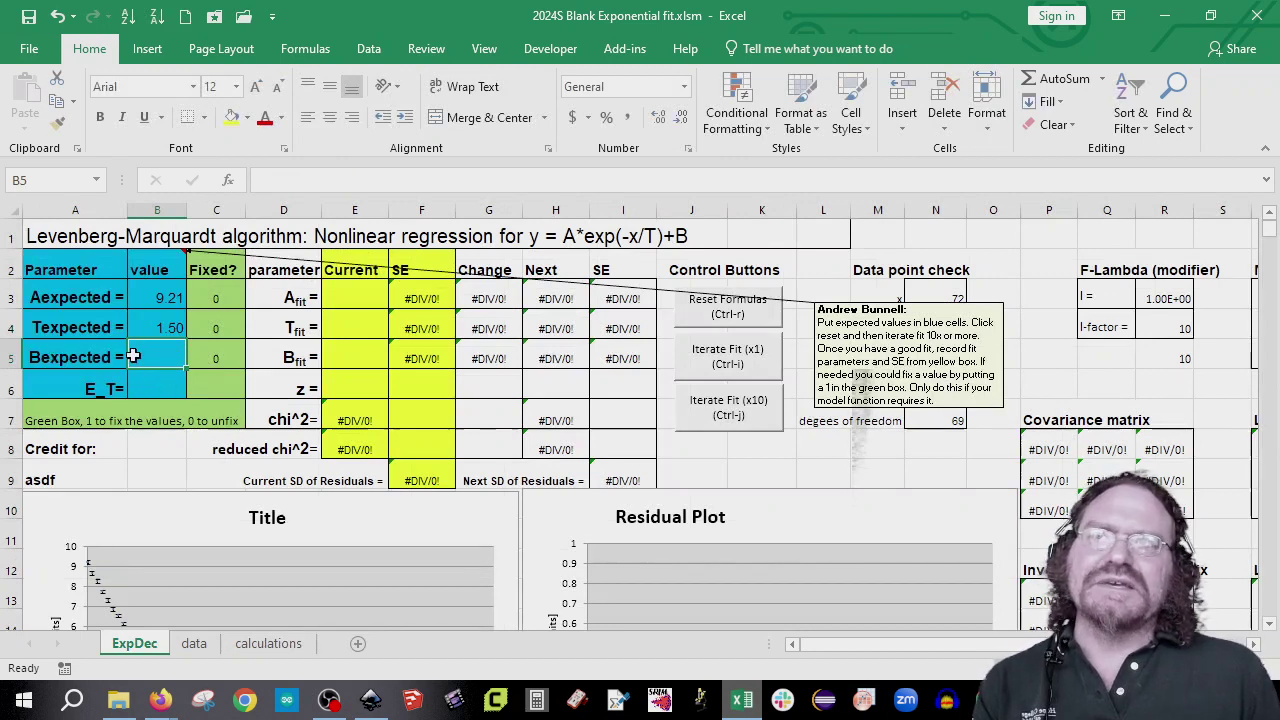
- Link the Bexpected value in B5 to the battery value in cell B4 of the calculations sheet
text(=)
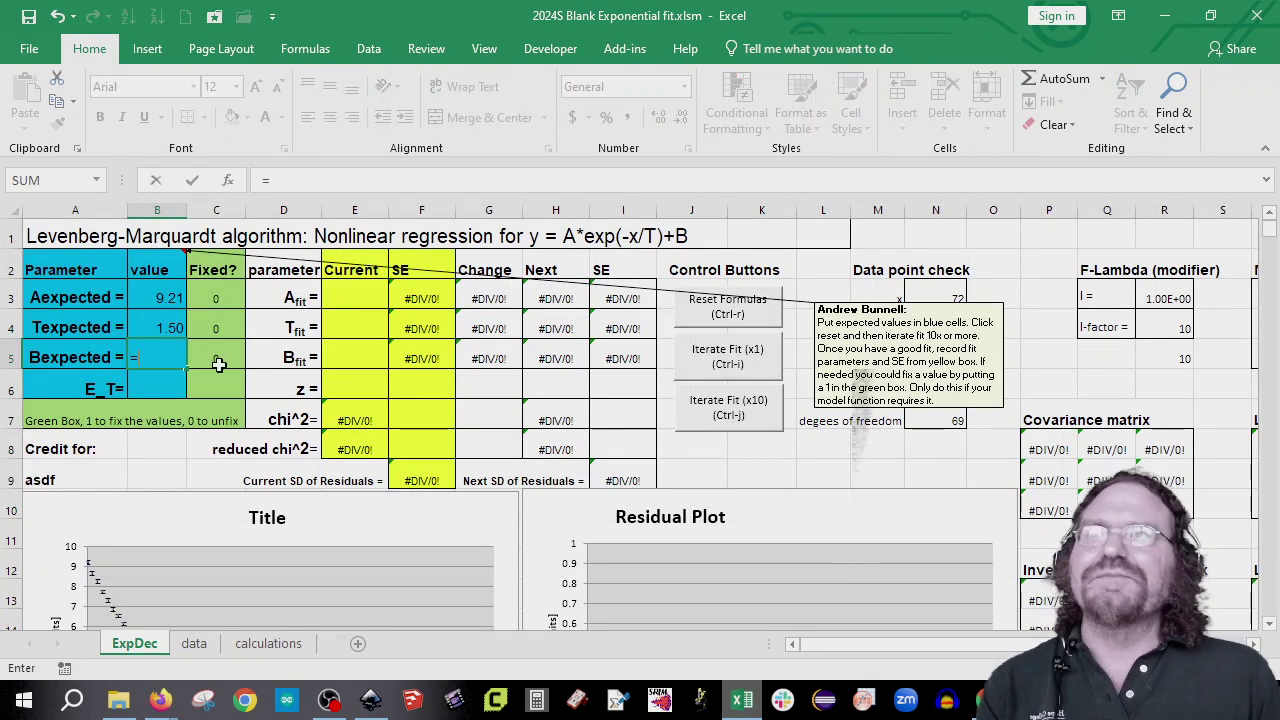
click(268, 643)
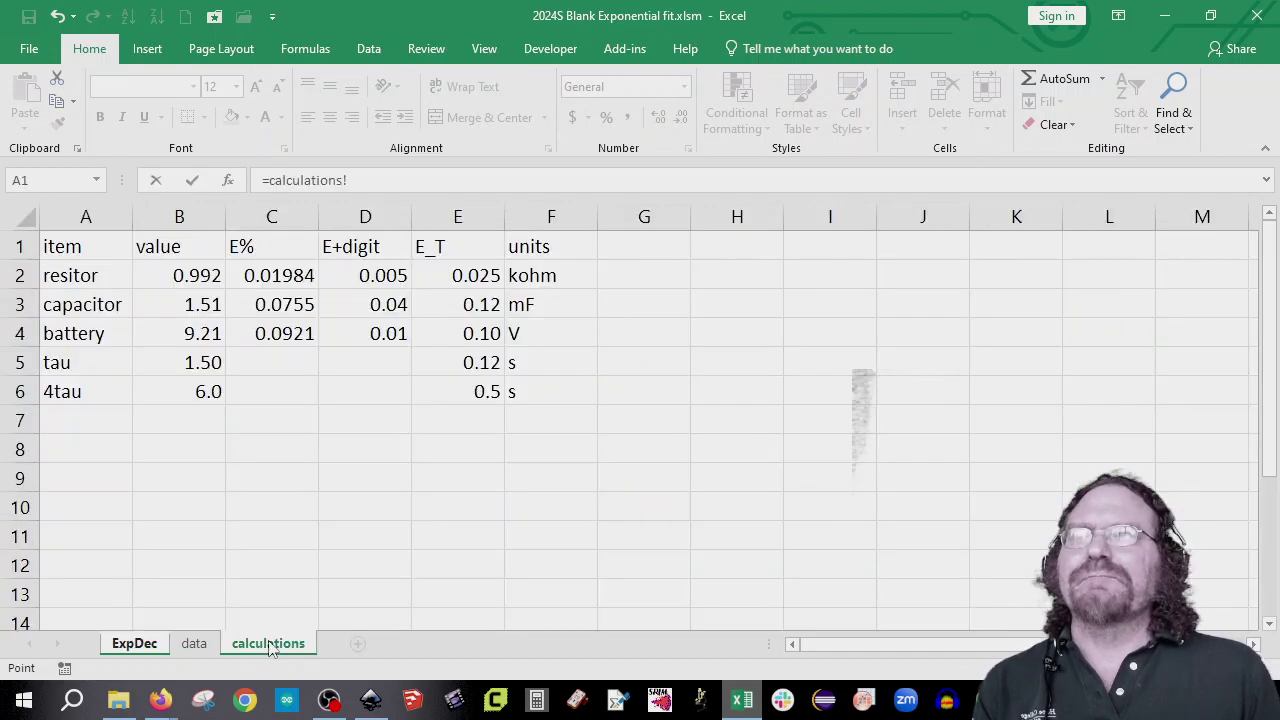
click(186, 336)
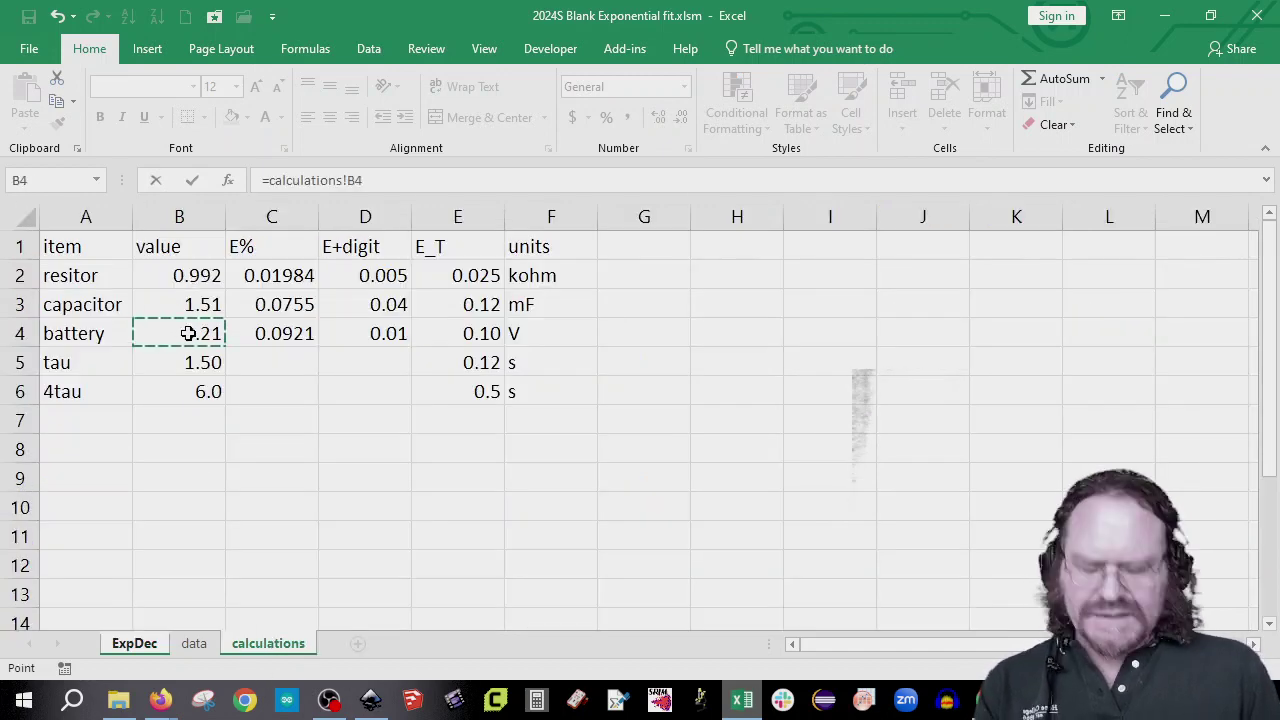
key(Return)
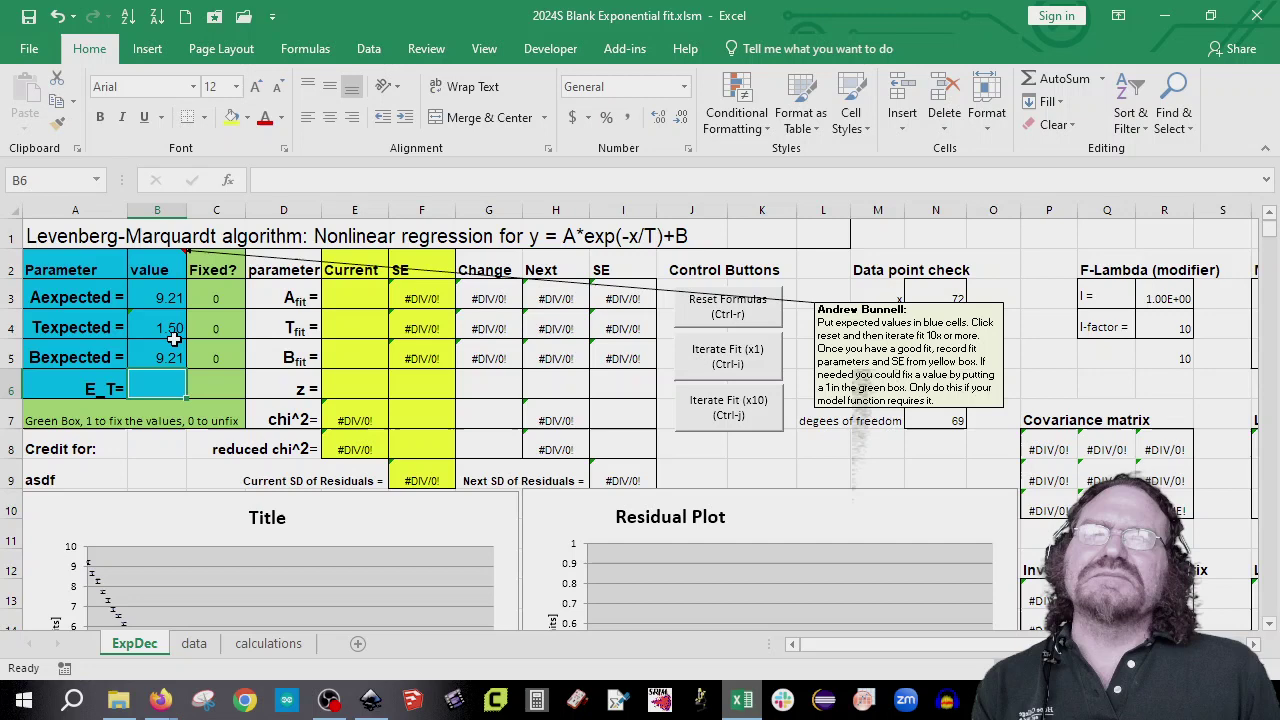
- Check where the decay curve levels off on the data chart and set Bexpected in B5 to 0
scroll(132, 540, down, 3)
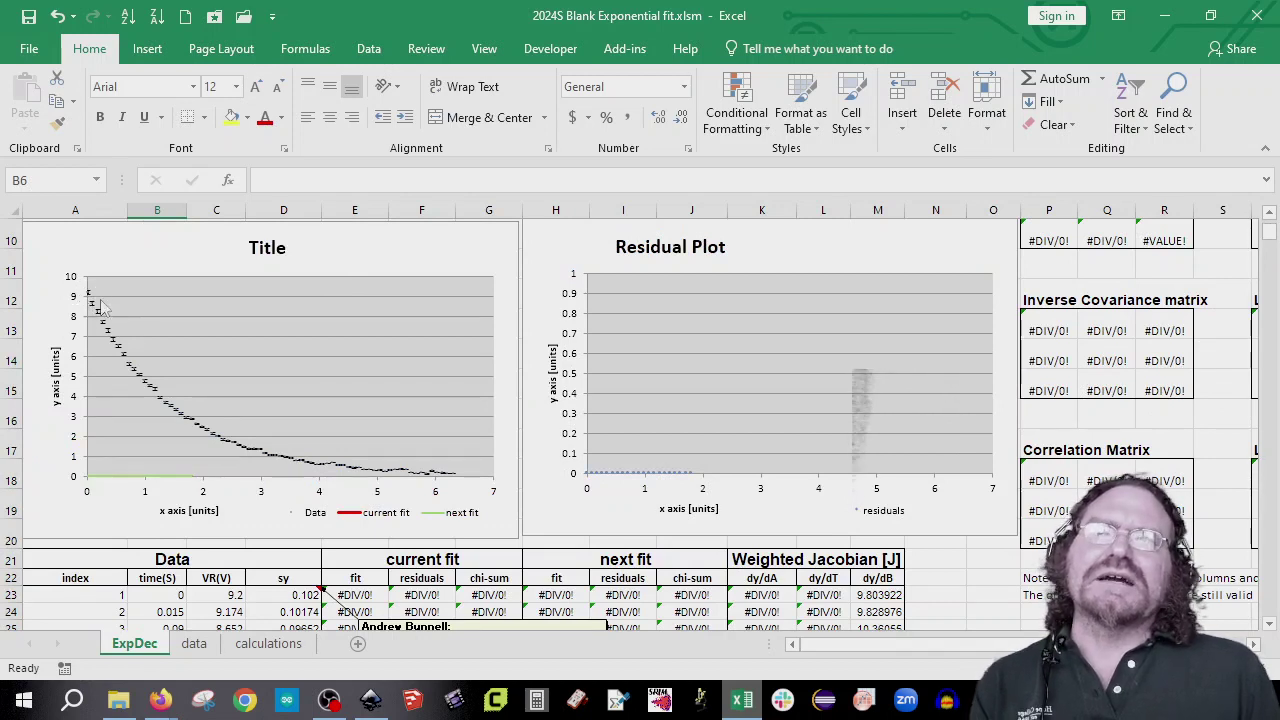
mouse_move(93, 309)
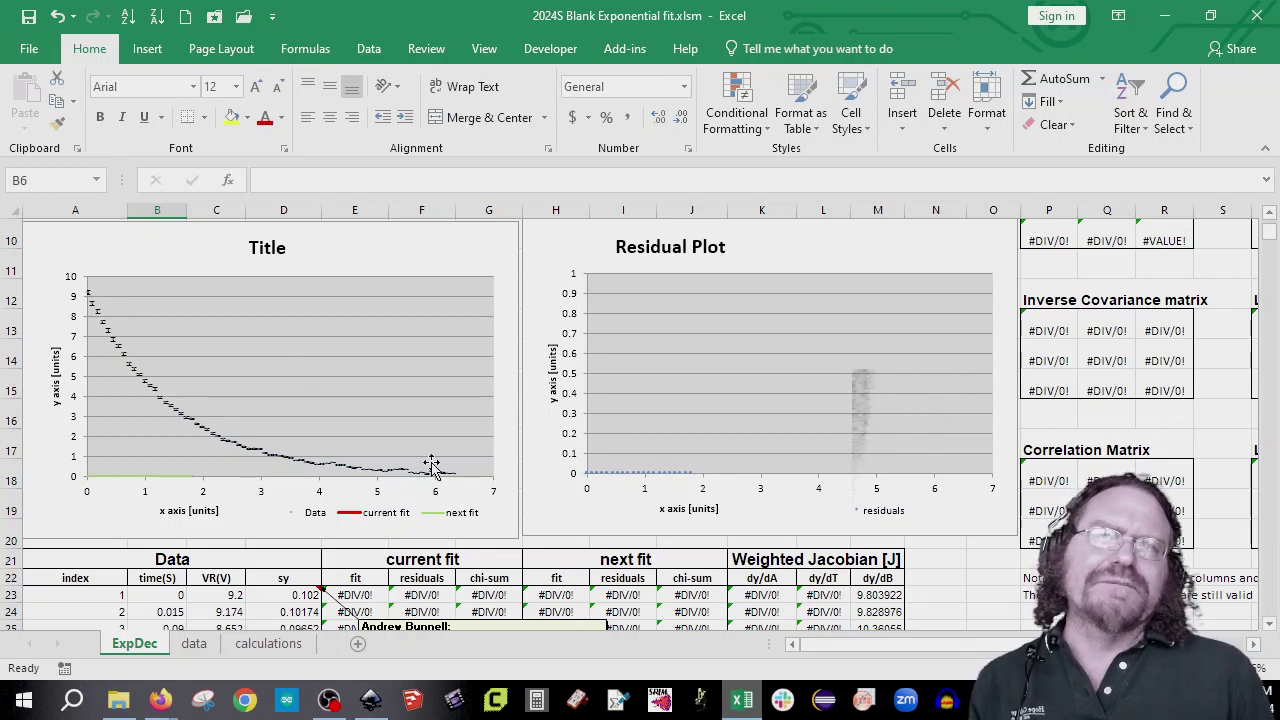
mouse_move(443, 480)
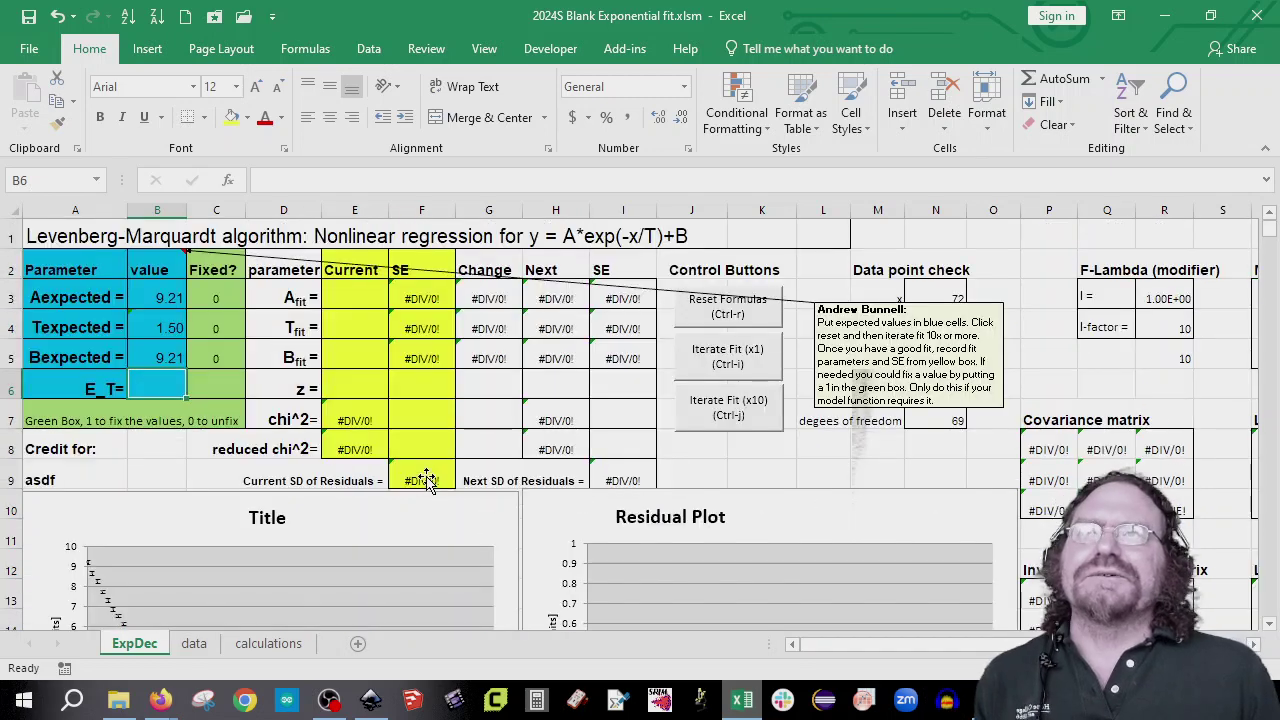
scroll(445, 475, up, 3)
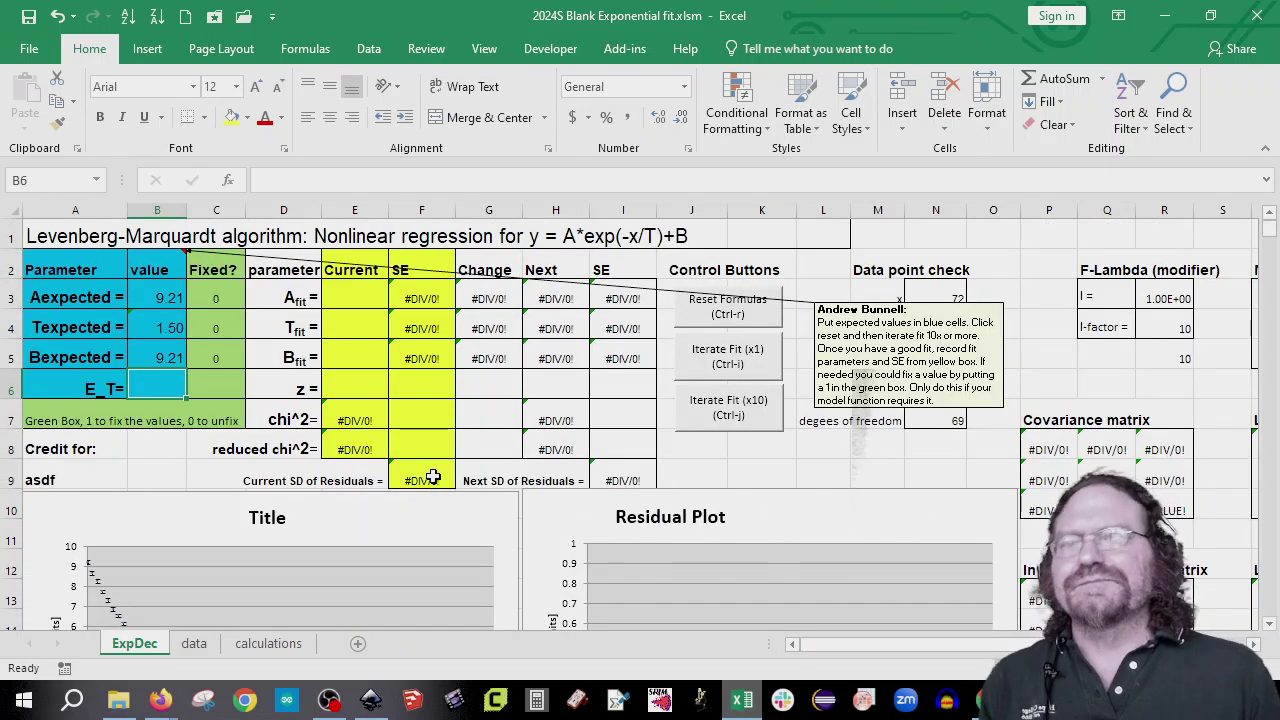
click(170, 352)
text(0)
key(Return)
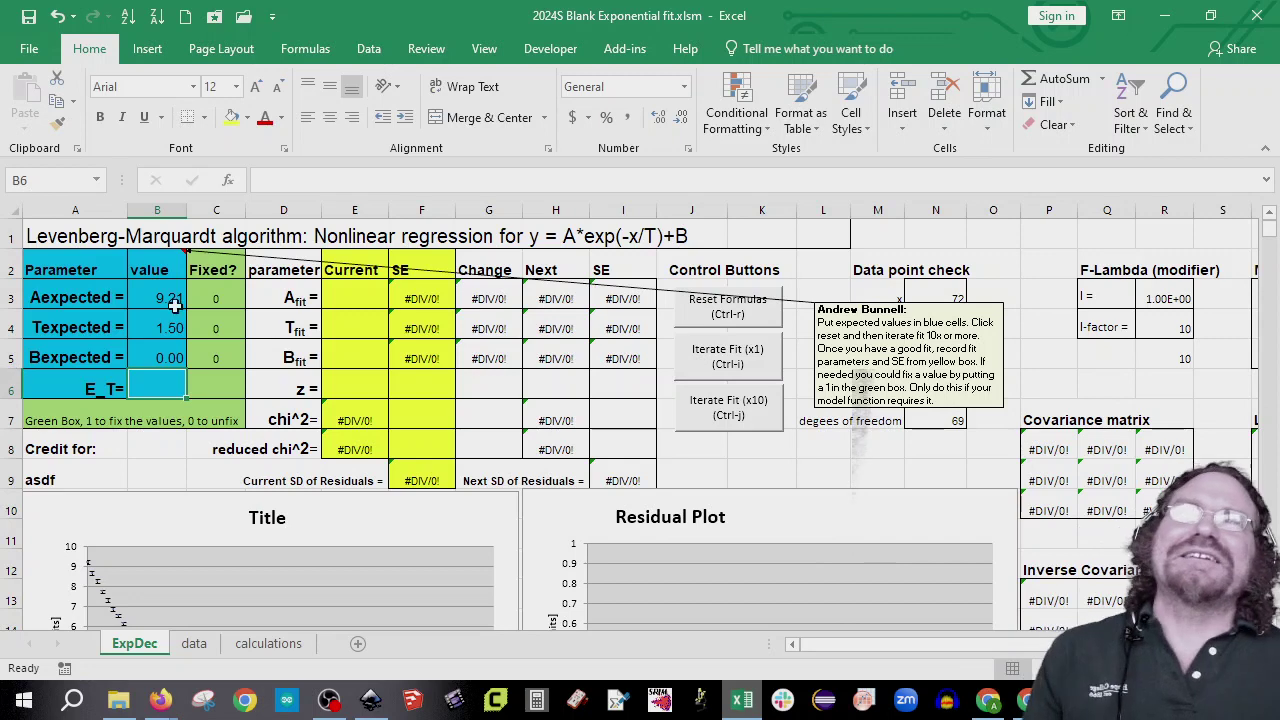
- Reset the fit formulas to the expected values and check the fit curve and residual plot
click(722, 318)
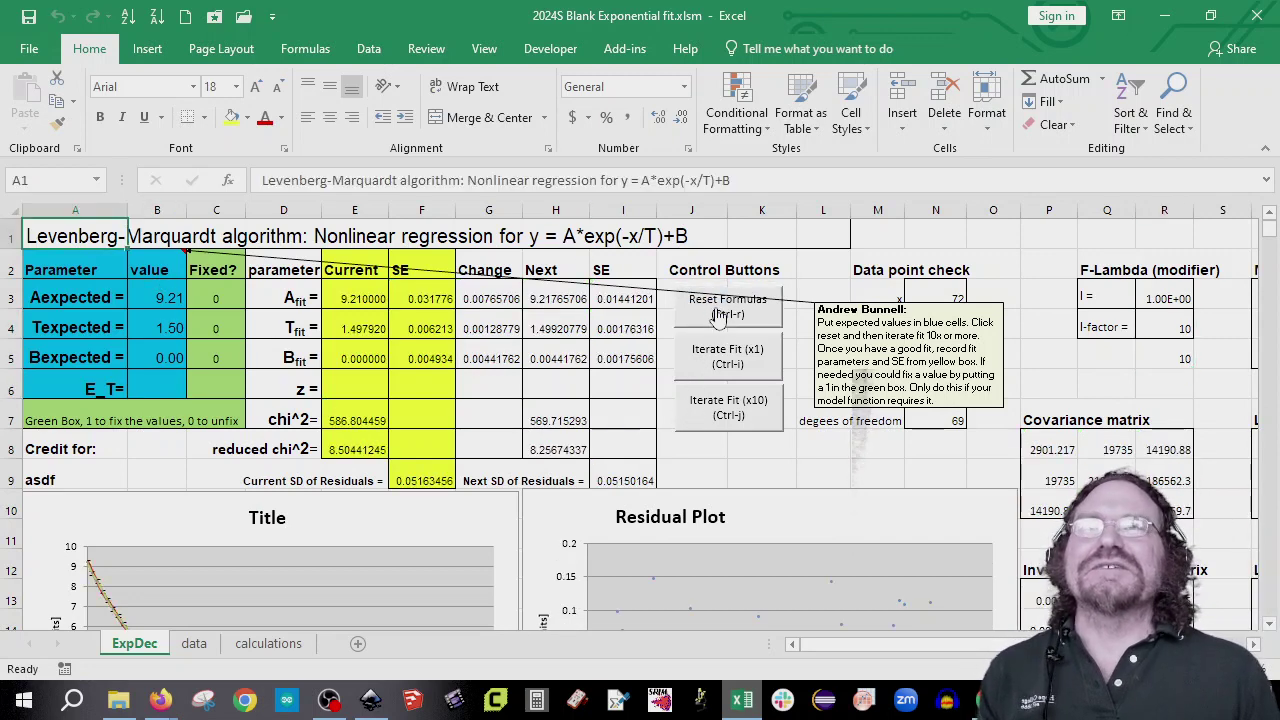
scroll(760, 378, down, 3)
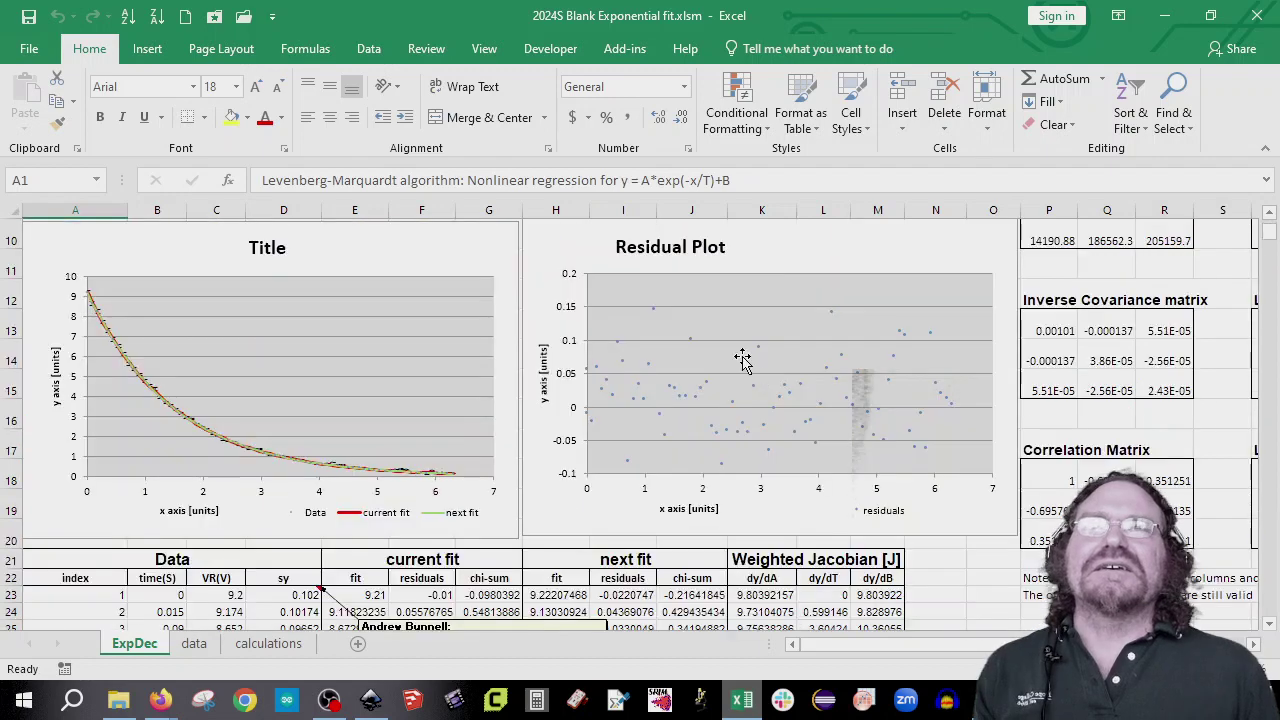
scroll(743, 358, up, 2)
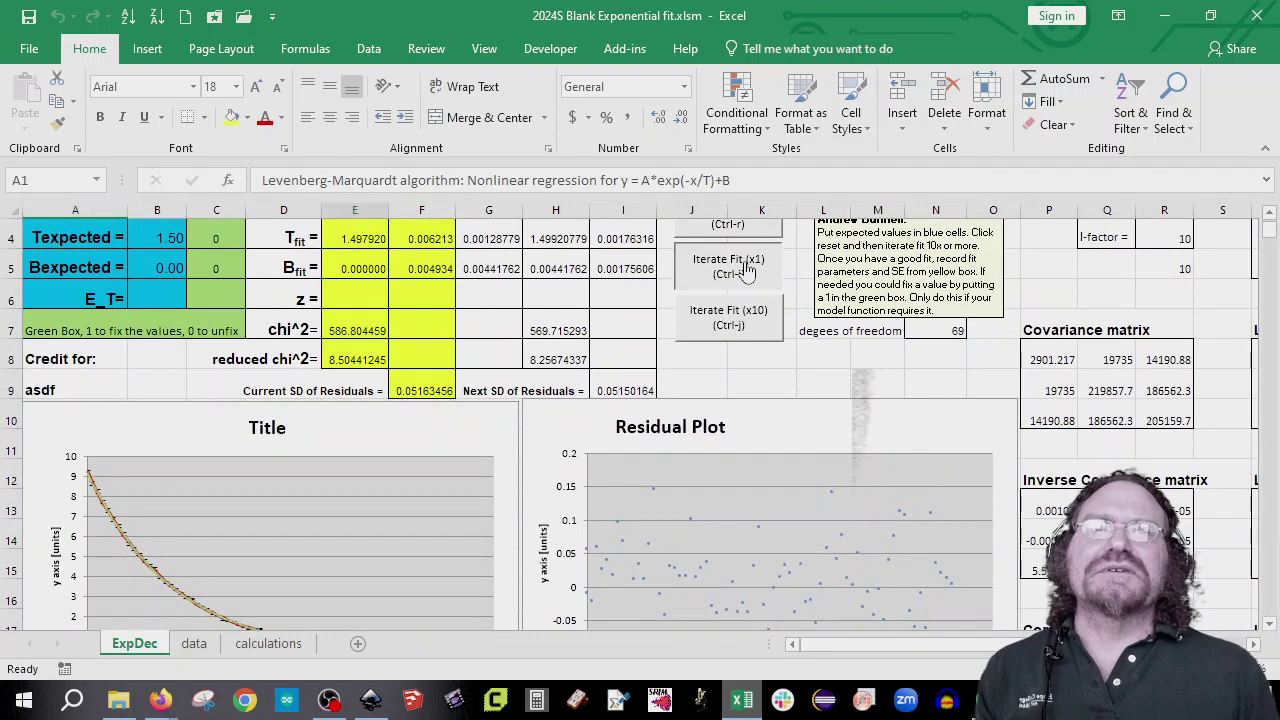
- Iterate the exponential fit with two single iterations and two rounds of ten iterations
click(745, 268)
click(745, 268)
click(755, 318)
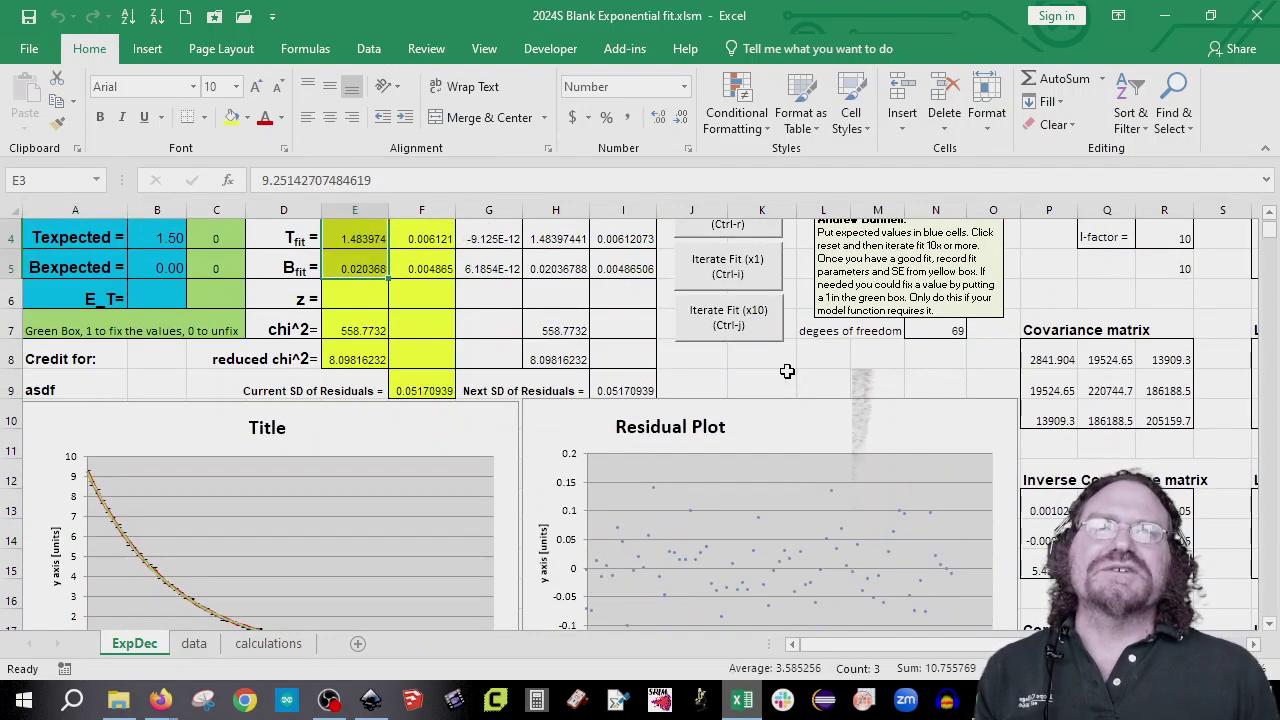
click(766, 327)
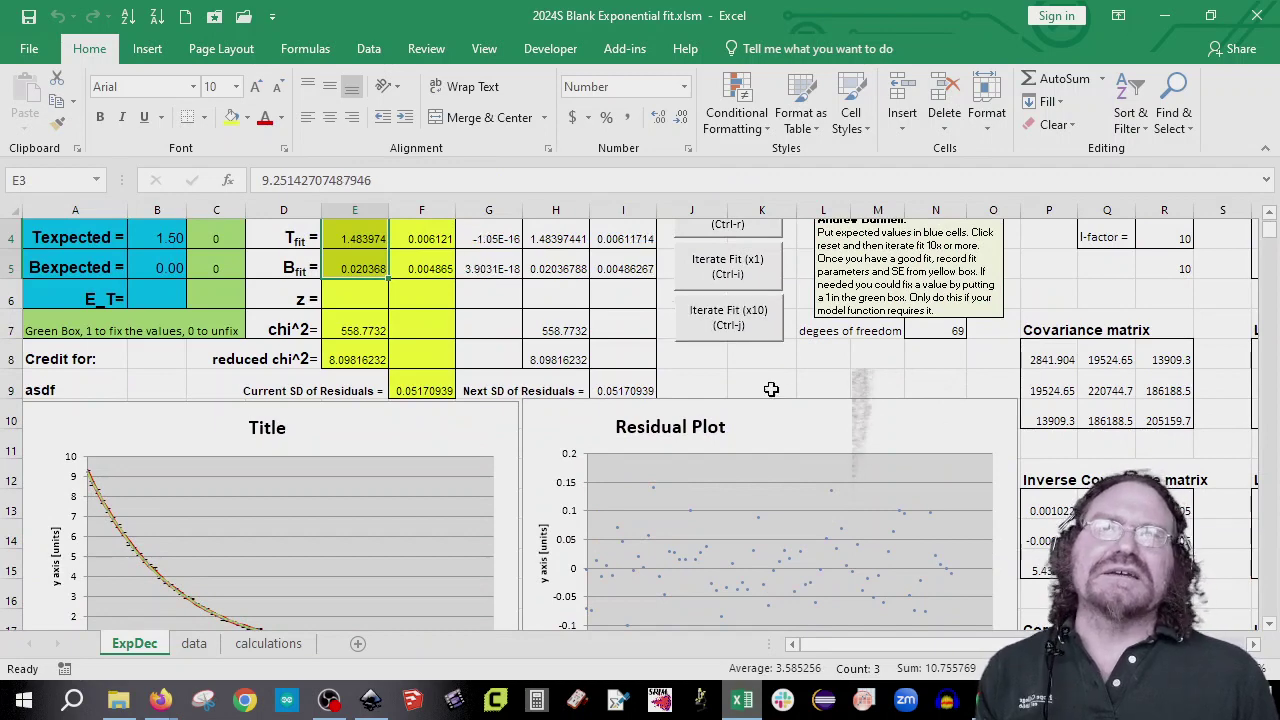
- Round the Afit value and its SE in E3:F3 to two decimal places
scroll(795, 410, up, 1)
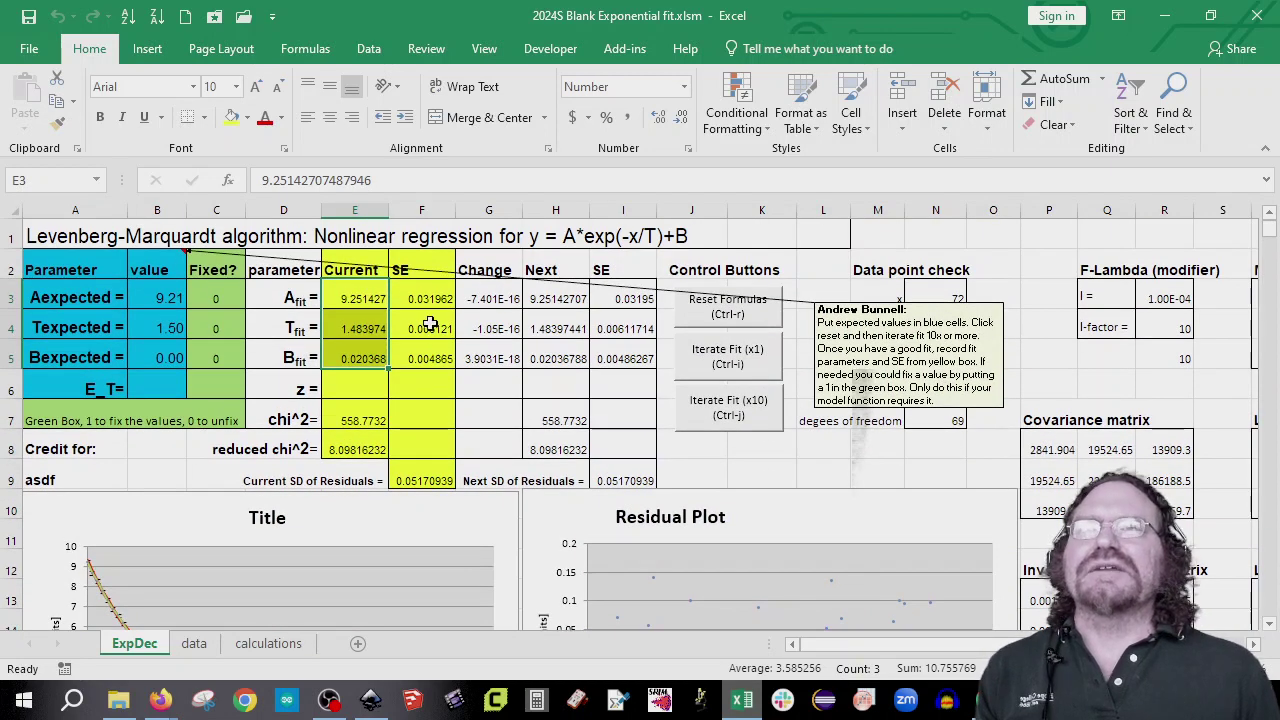
drag(353, 297, 410, 298)
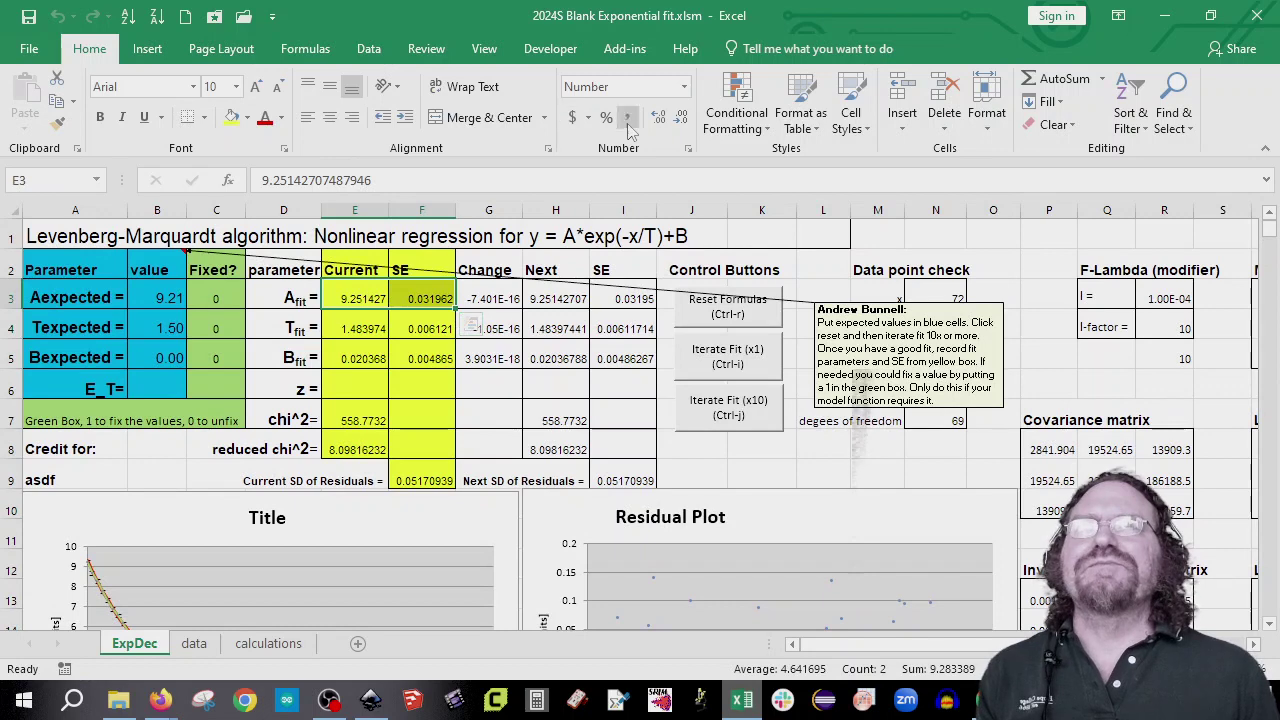
click(680, 120)
click(680, 120)
click(680, 120)
click(680, 120)
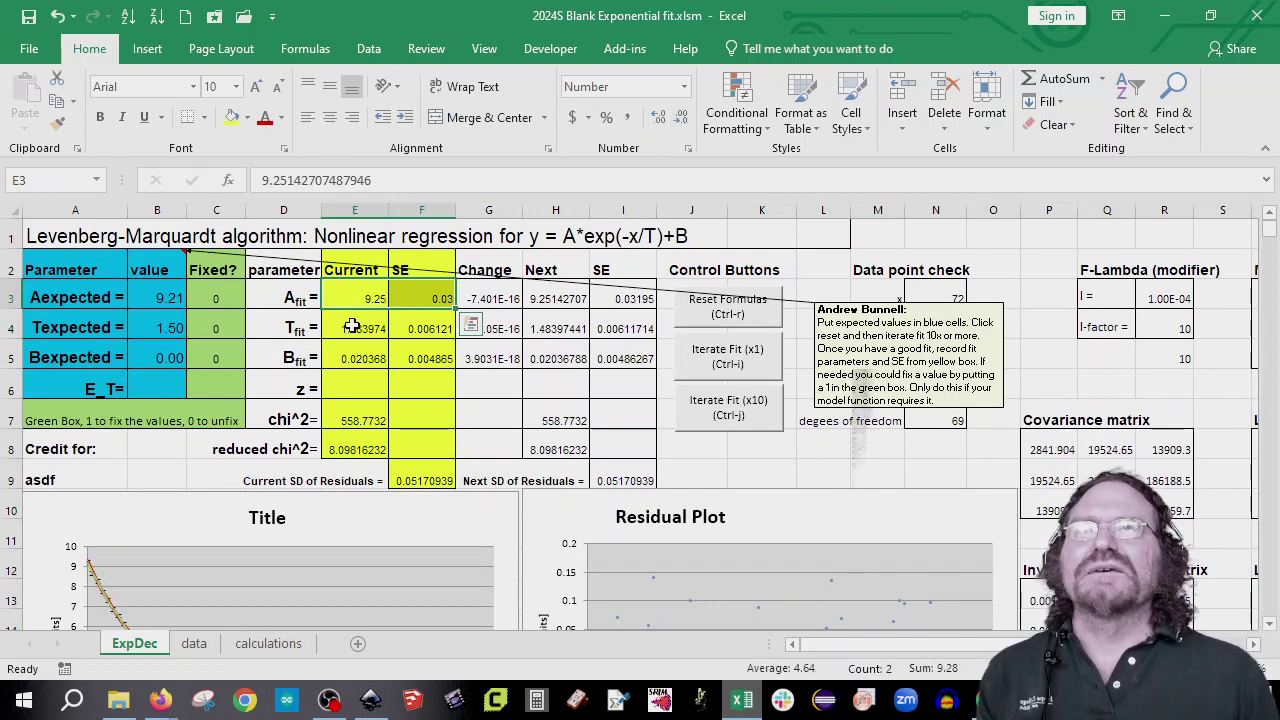
- Round the Tfit and Bfit values and their SEs in E4:F5 to three decimal places
drag(352, 326, 413, 320)
click(680, 120)
click(680, 120)
click(680, 120)
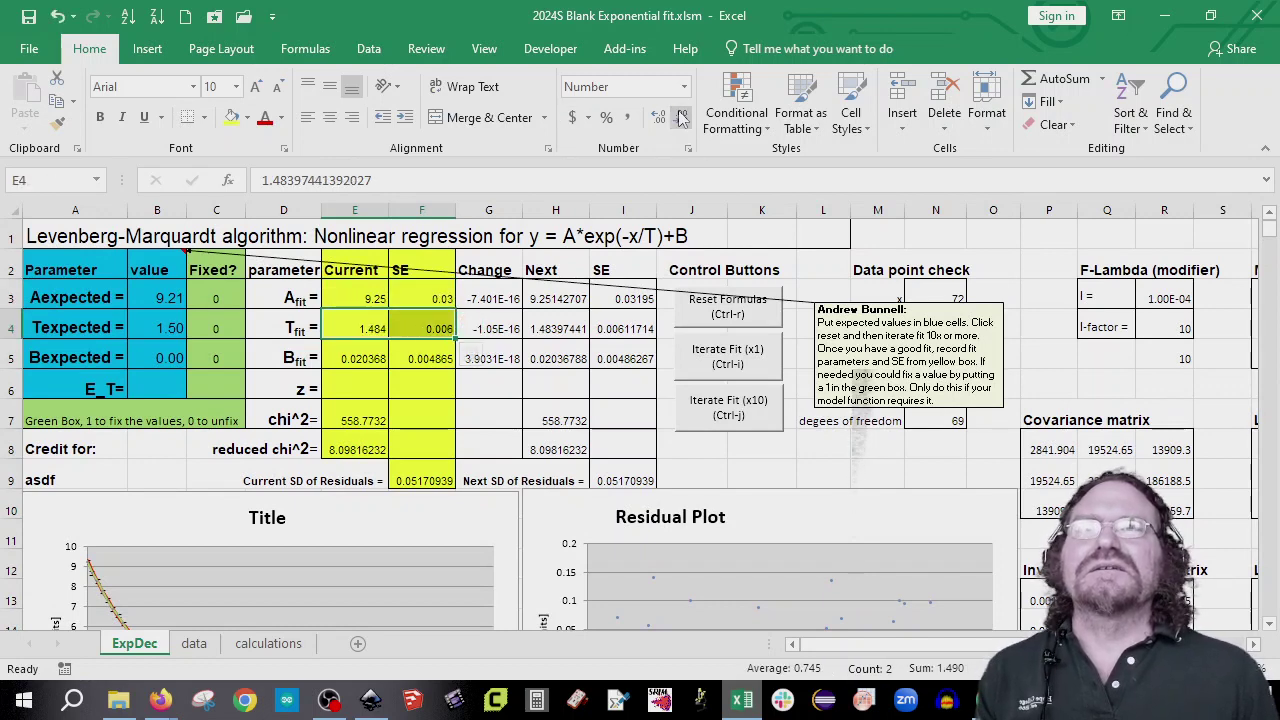
drag(352, 357, 420, 357)
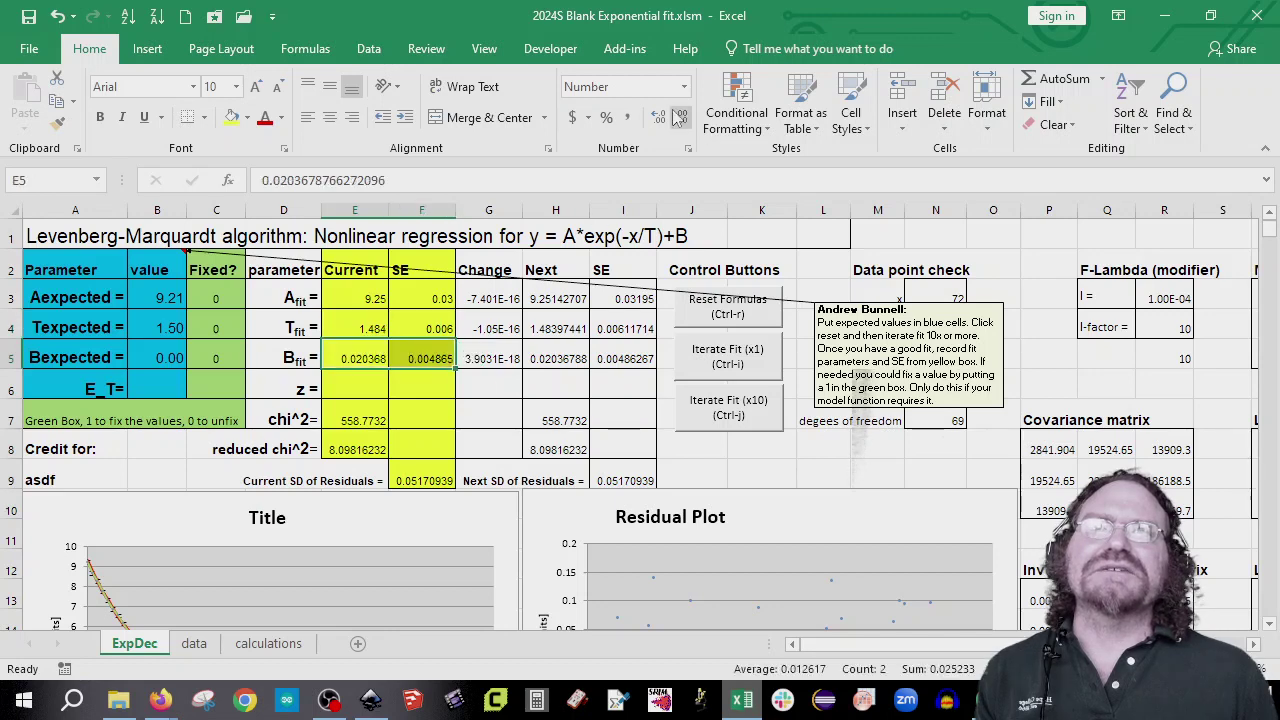
click(681, 118)
click(681, 117)
click(681, 117)
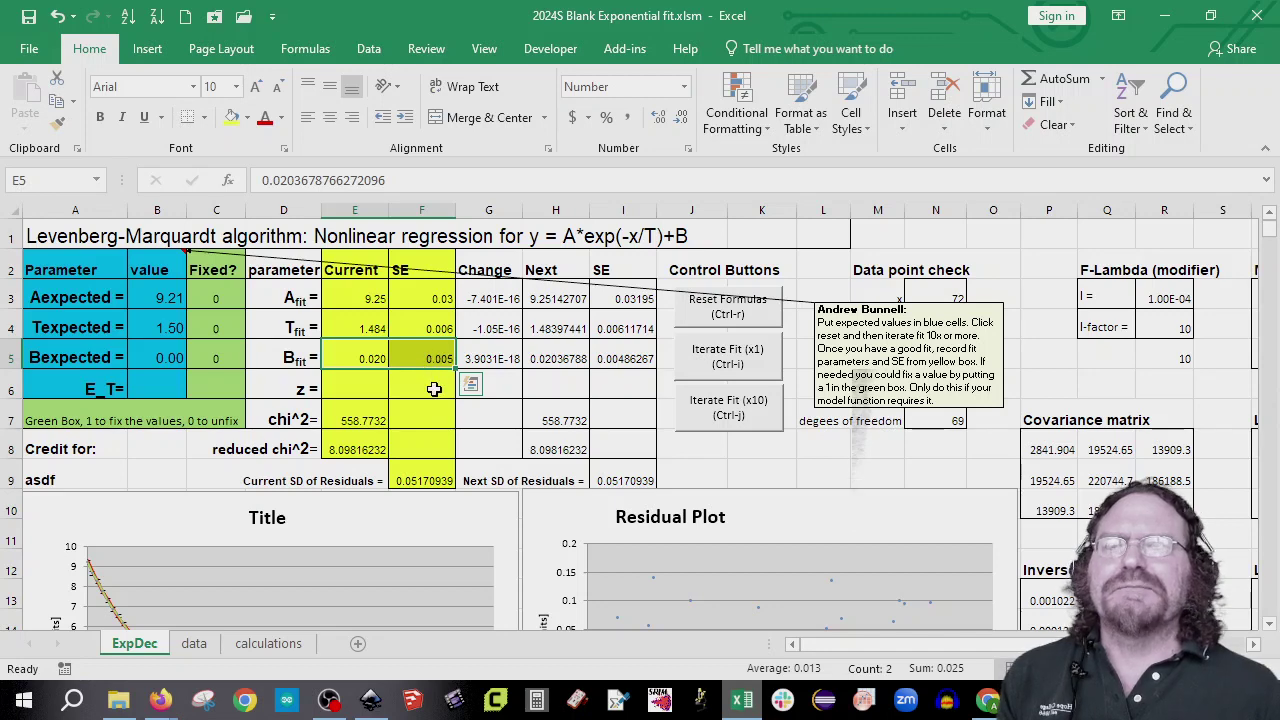
click(362, 320)
click(430, 327)
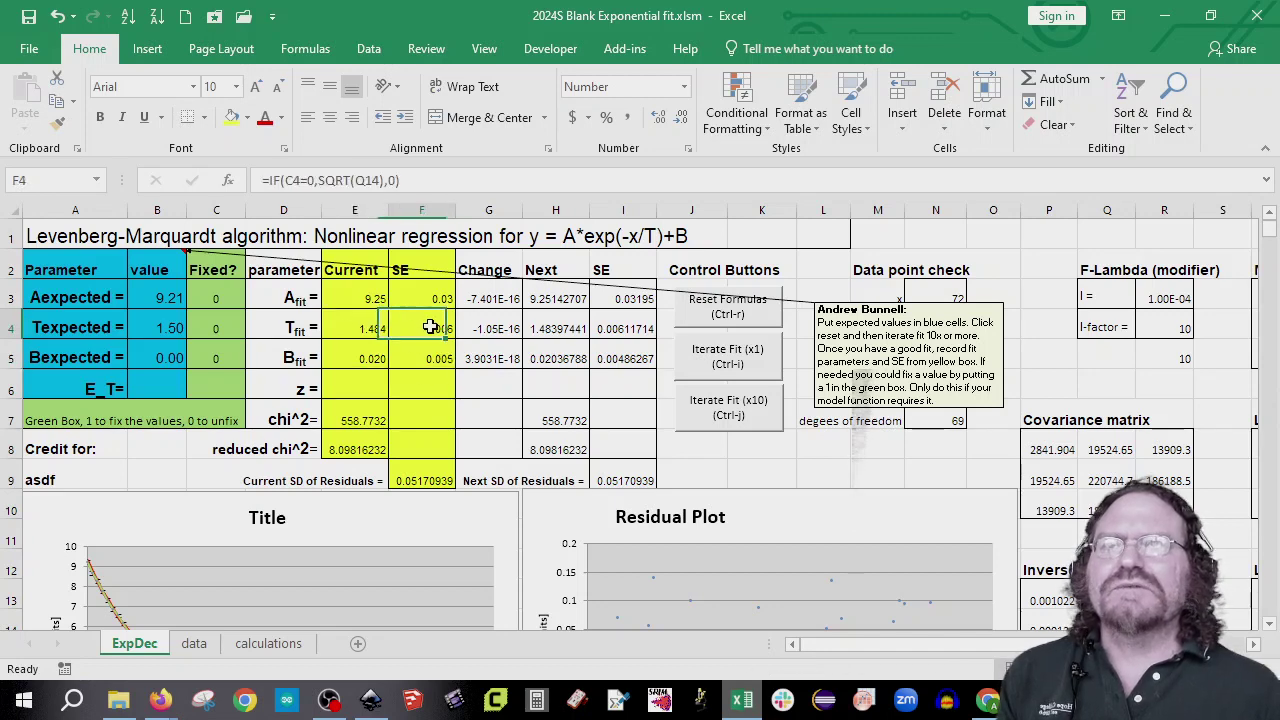
click(355, 328)
click(440, 326)
- Link the E_T value in B6 of ExpDec to the tau uncertainty in cell E5 of the calculations sheet
click(165, 382)
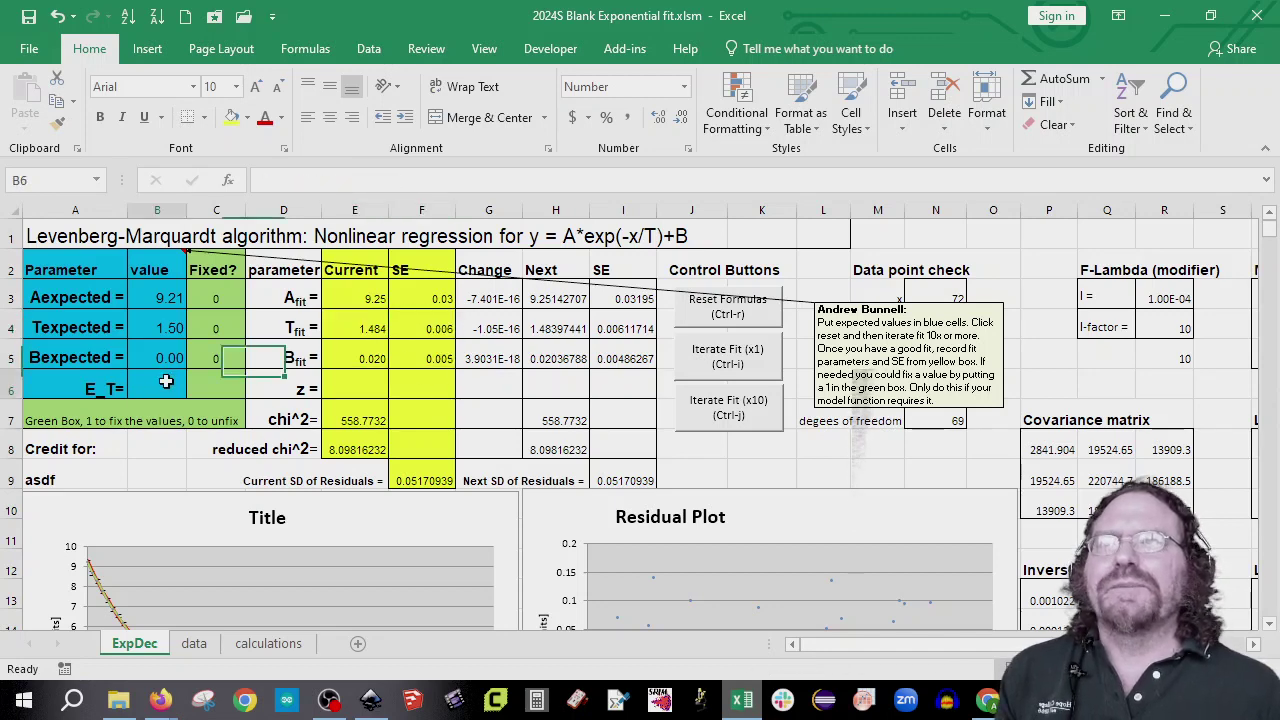
text(=)
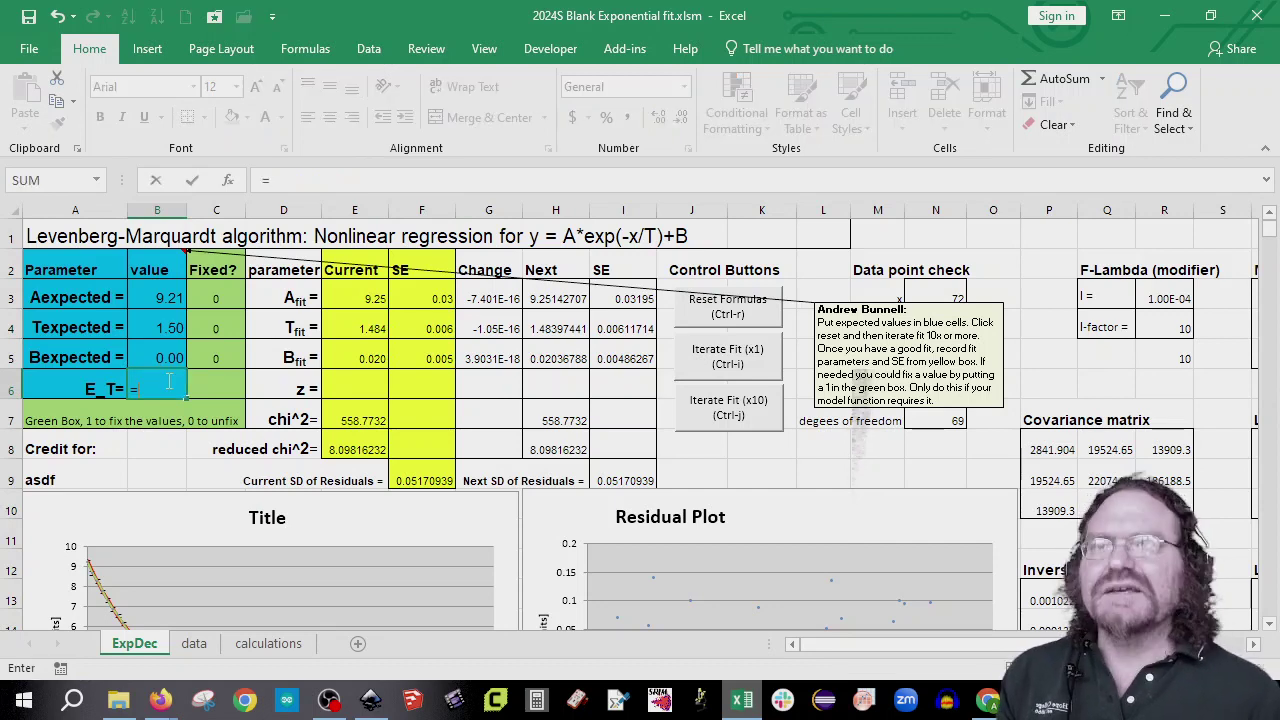
click(268, 643)
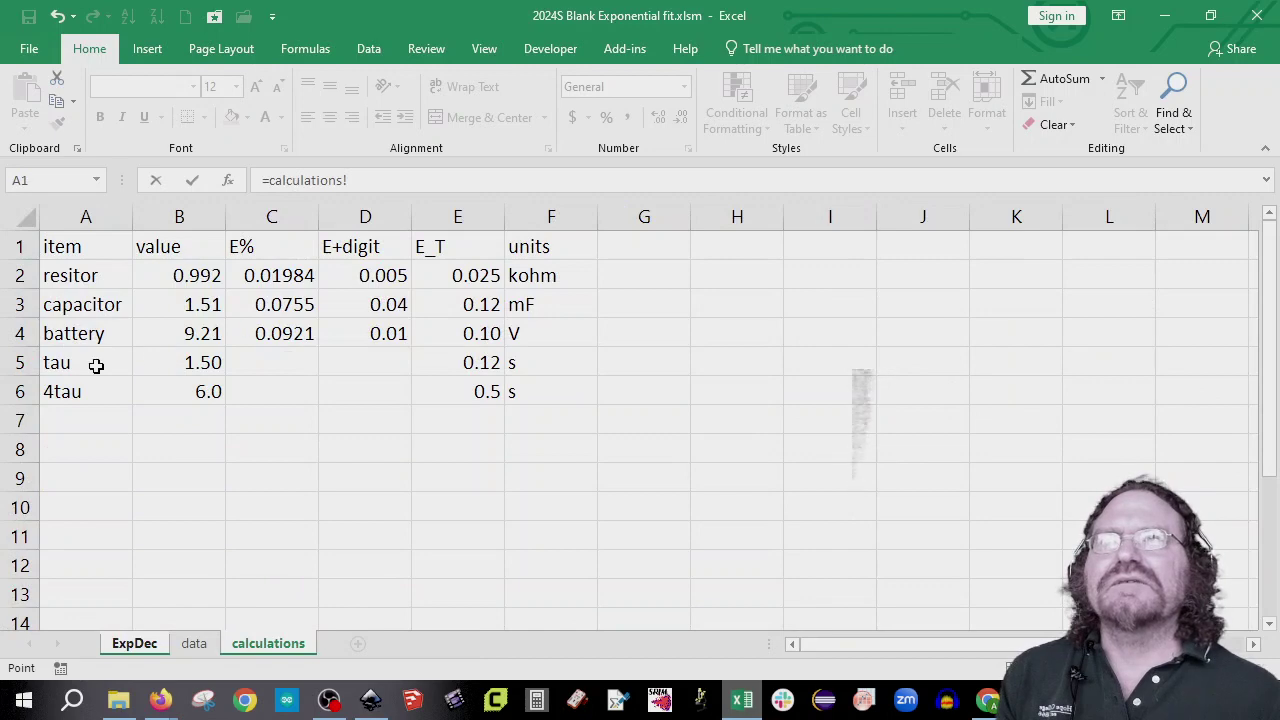
click(490, 363)
key(Return)
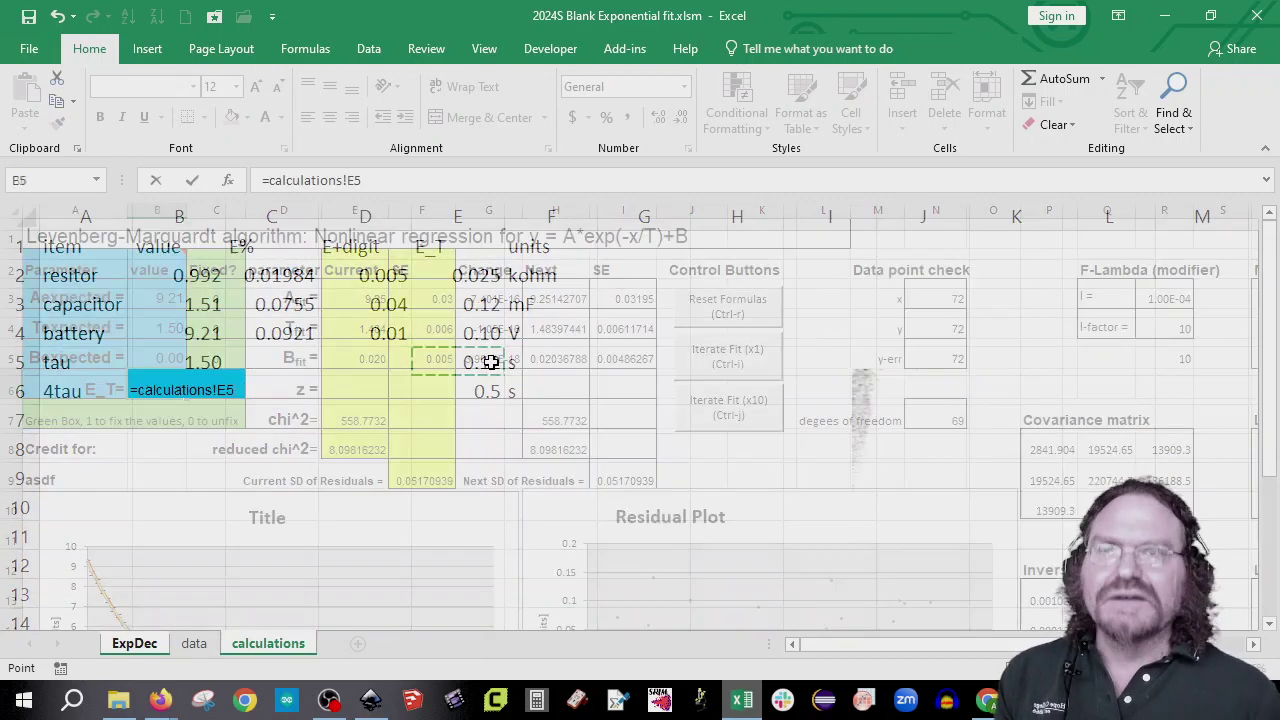
- Begin the z formula in E6 with the absolute difference between Texpected in B4 and Tfit in E4
click(377, 388)
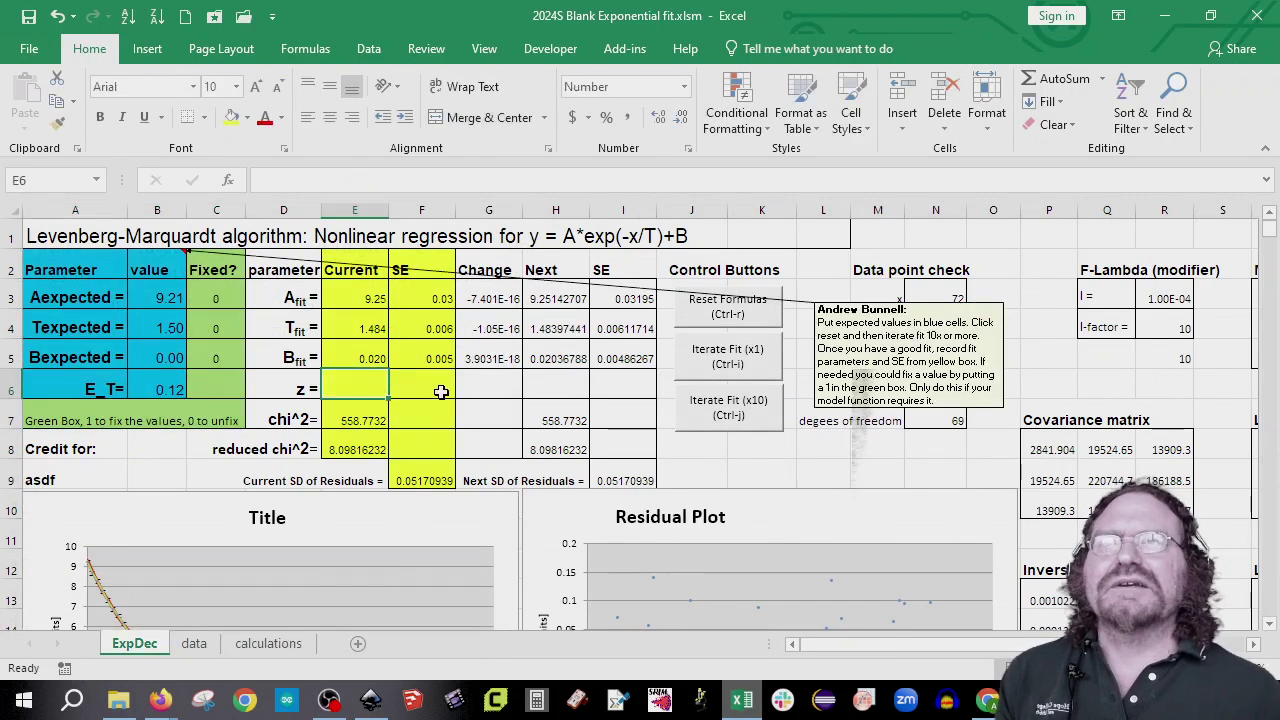
text(=)
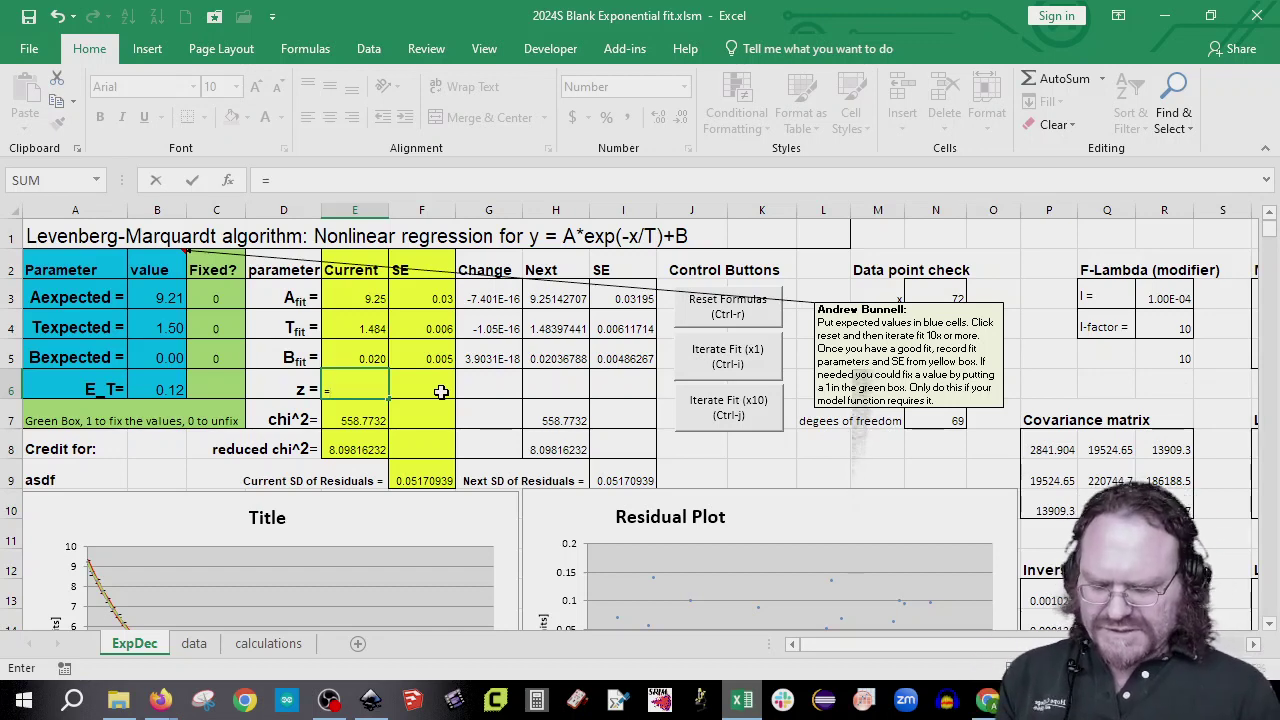
text(abs()
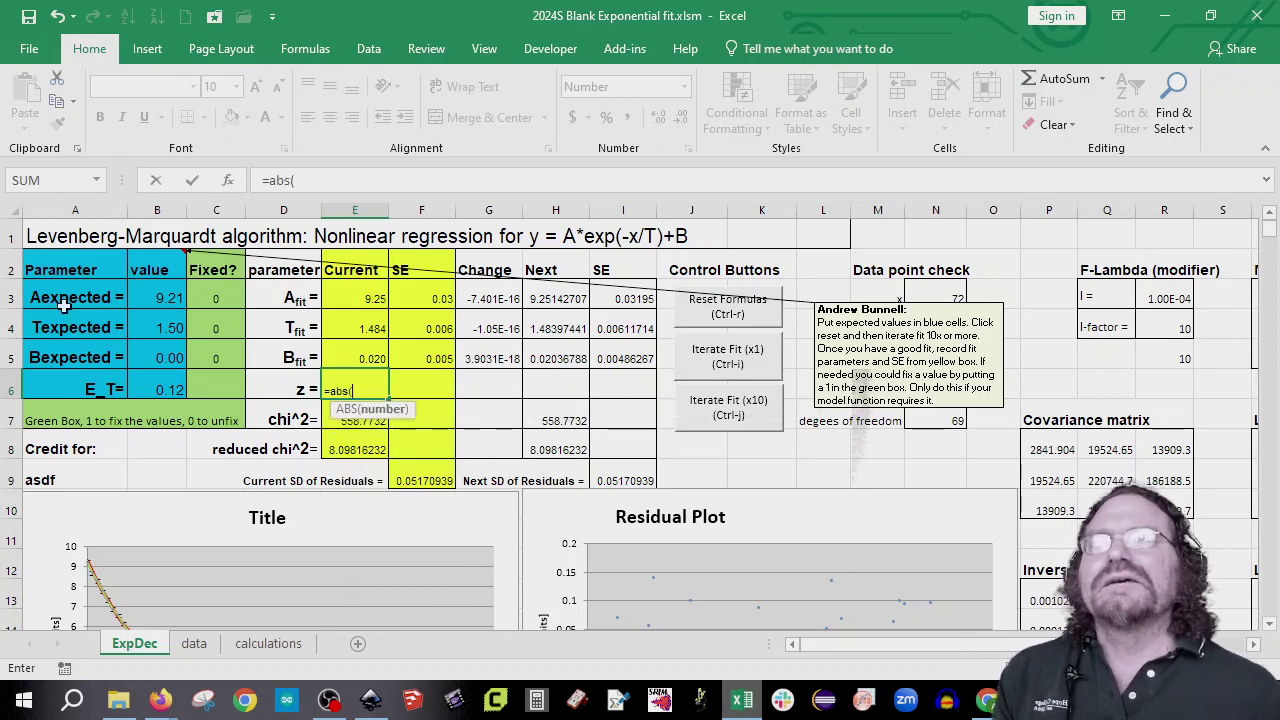
click(165, 325)
text(-)
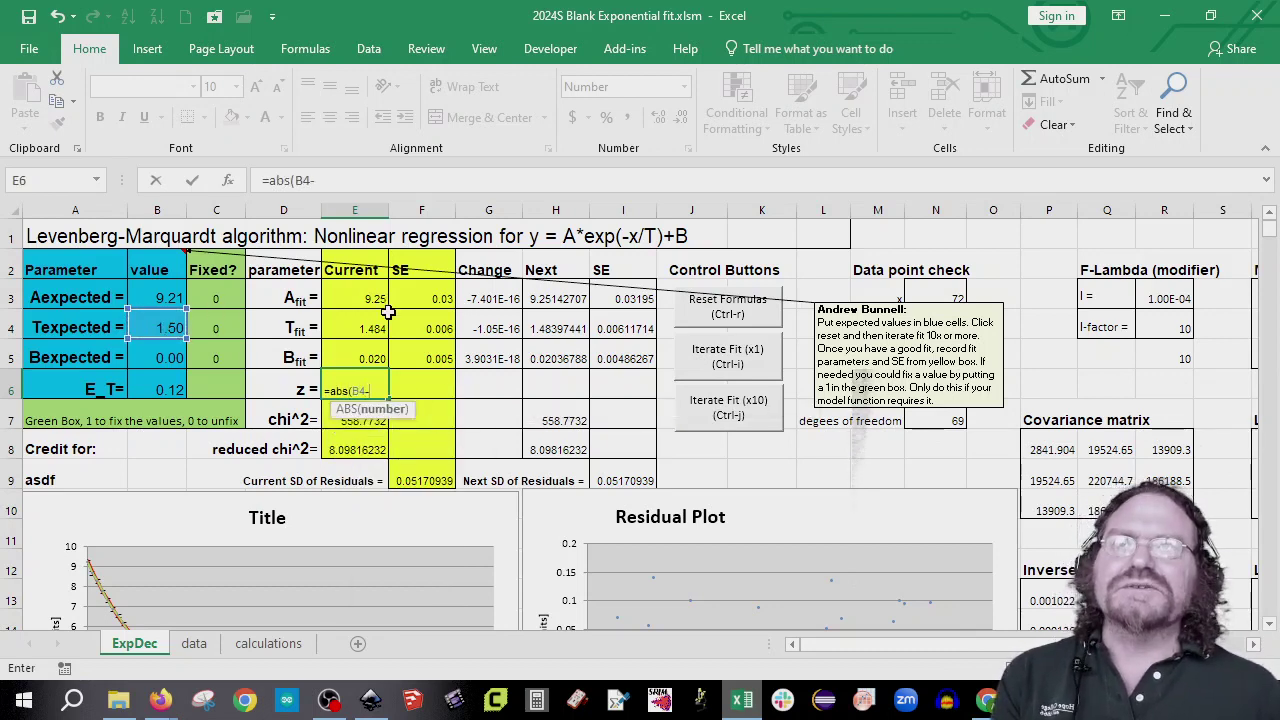
click(370, 329)
text())
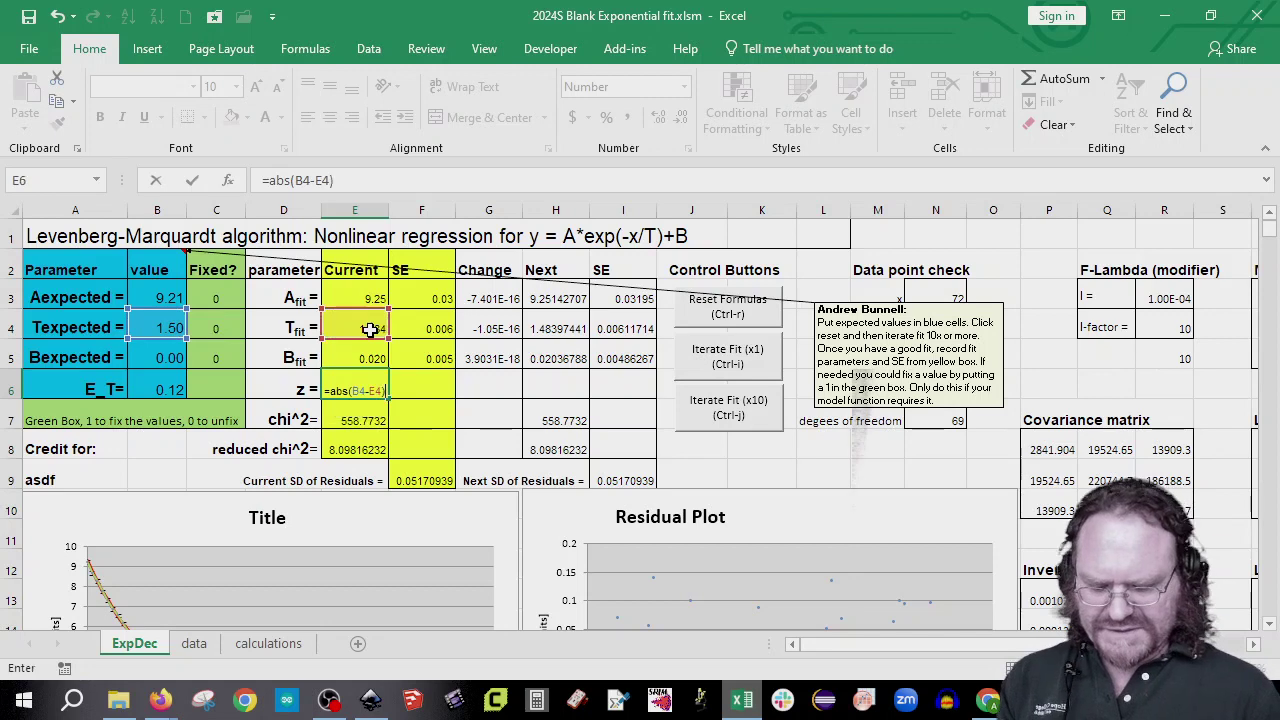
- Extend the z formula with a division by sqrt, with F4 squared plus B6 squared as the terms: /sqrt(F4)^2+(B6)^2)
text(/)
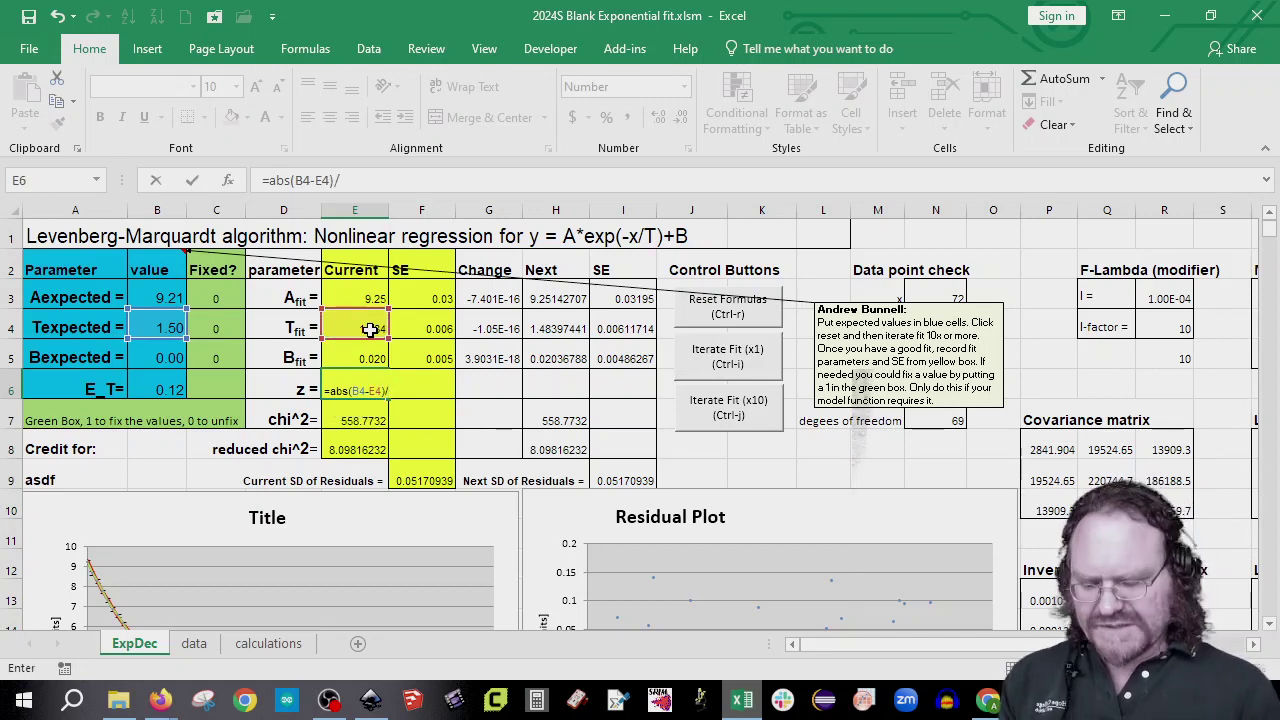
text(sqrt)
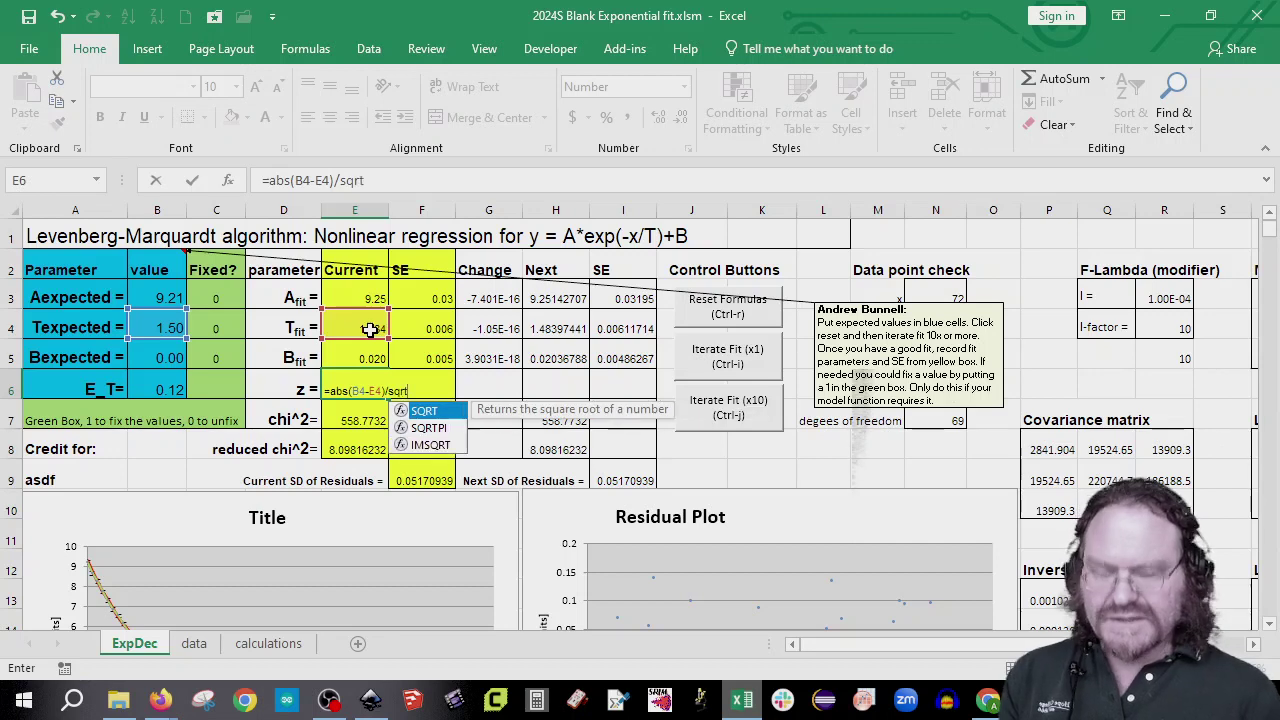
text(()^2+()^2))
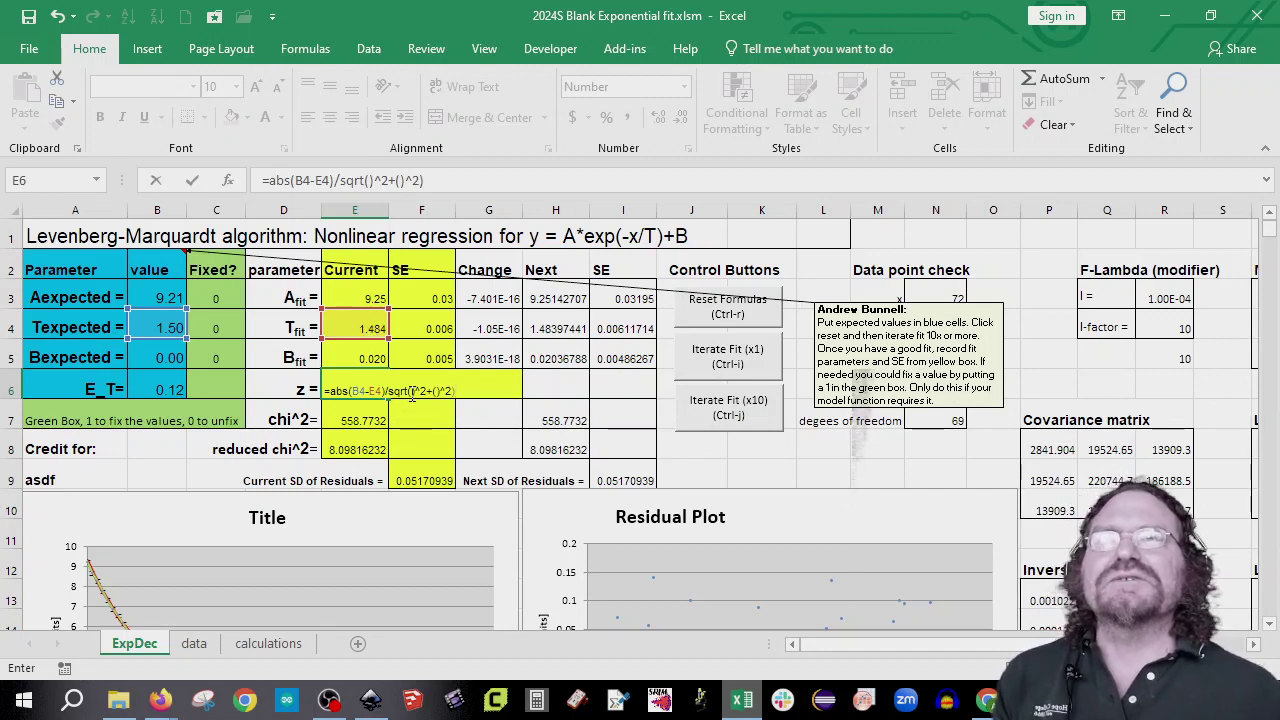
click(432, 328)
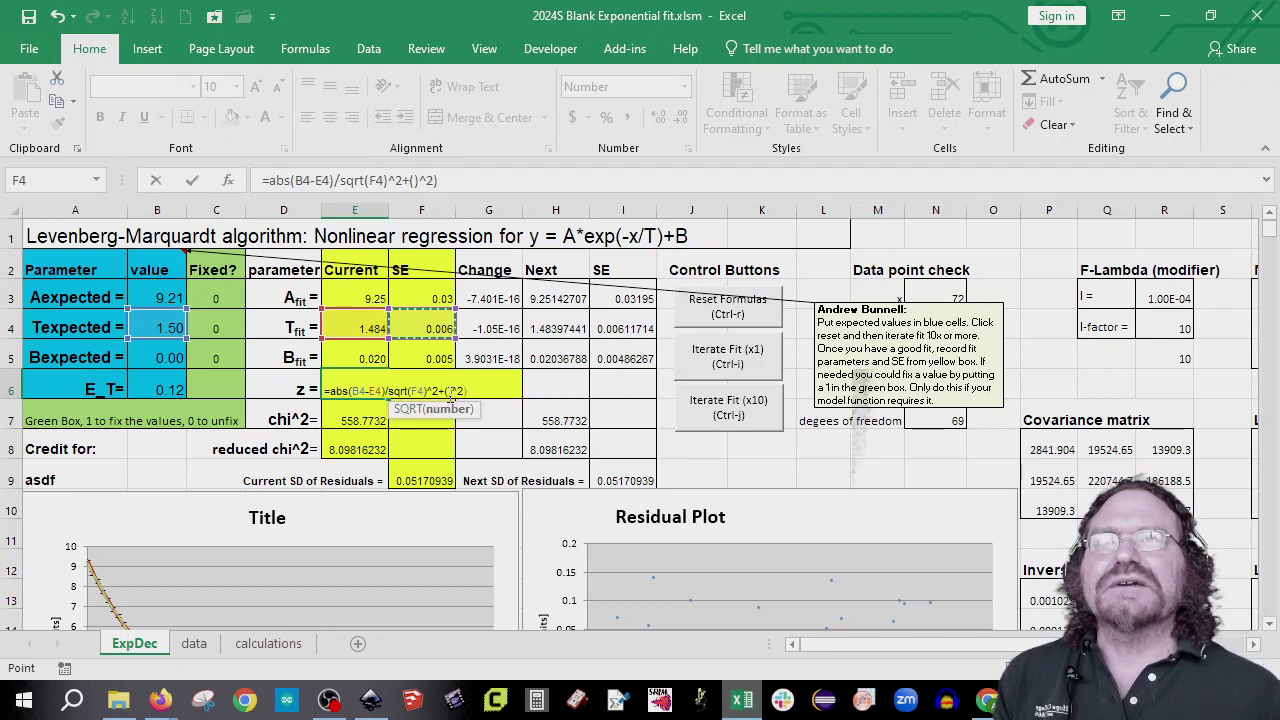
click(160, 388)
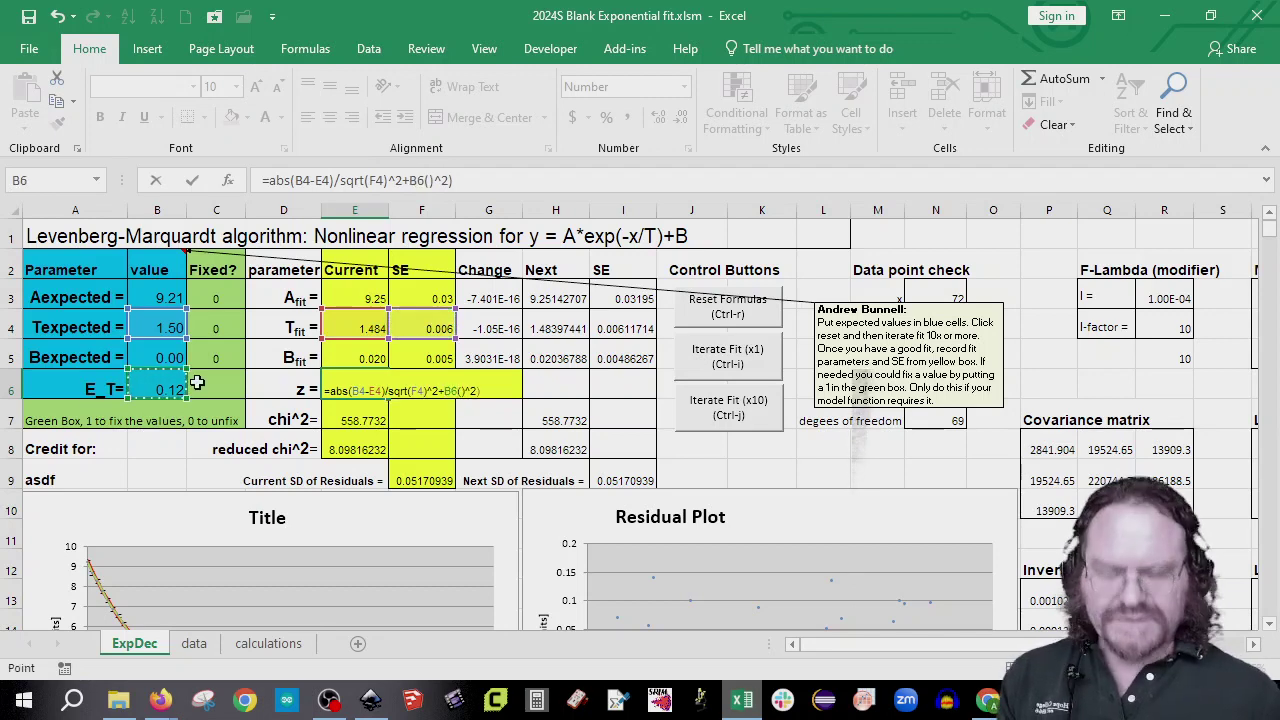
key(BackSpace)
key(BackSpace)
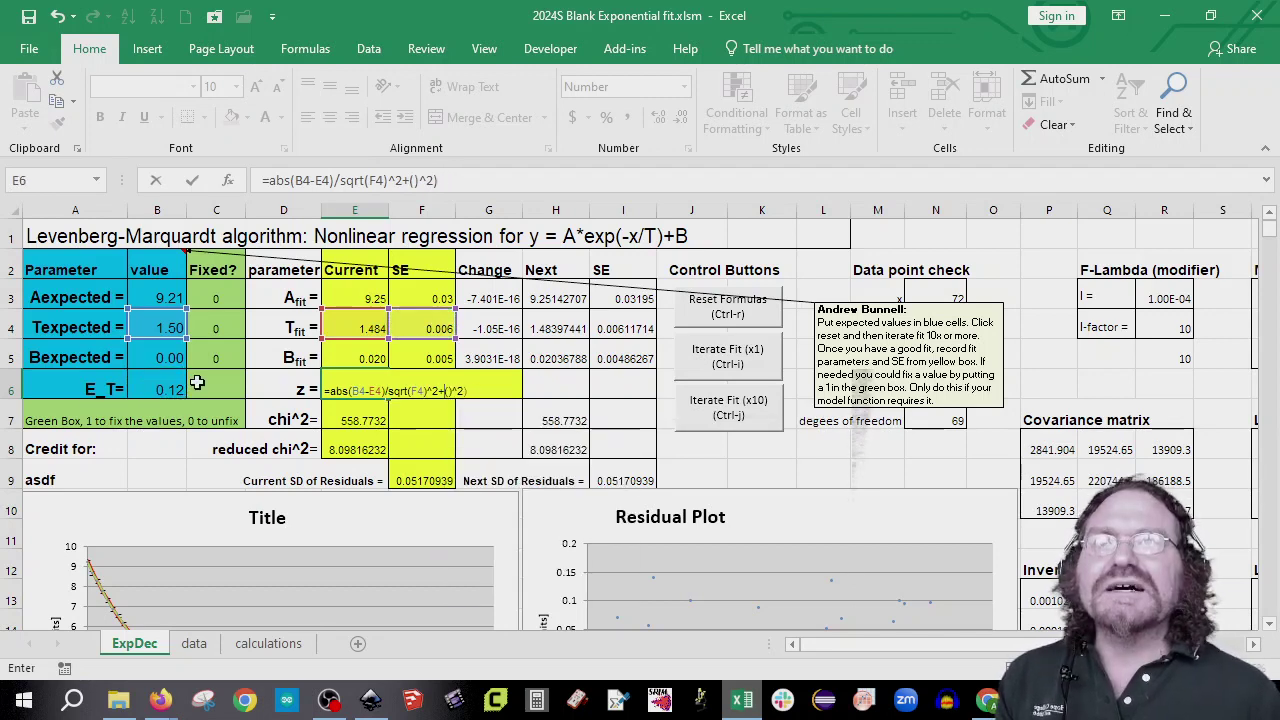
click(449, 391)
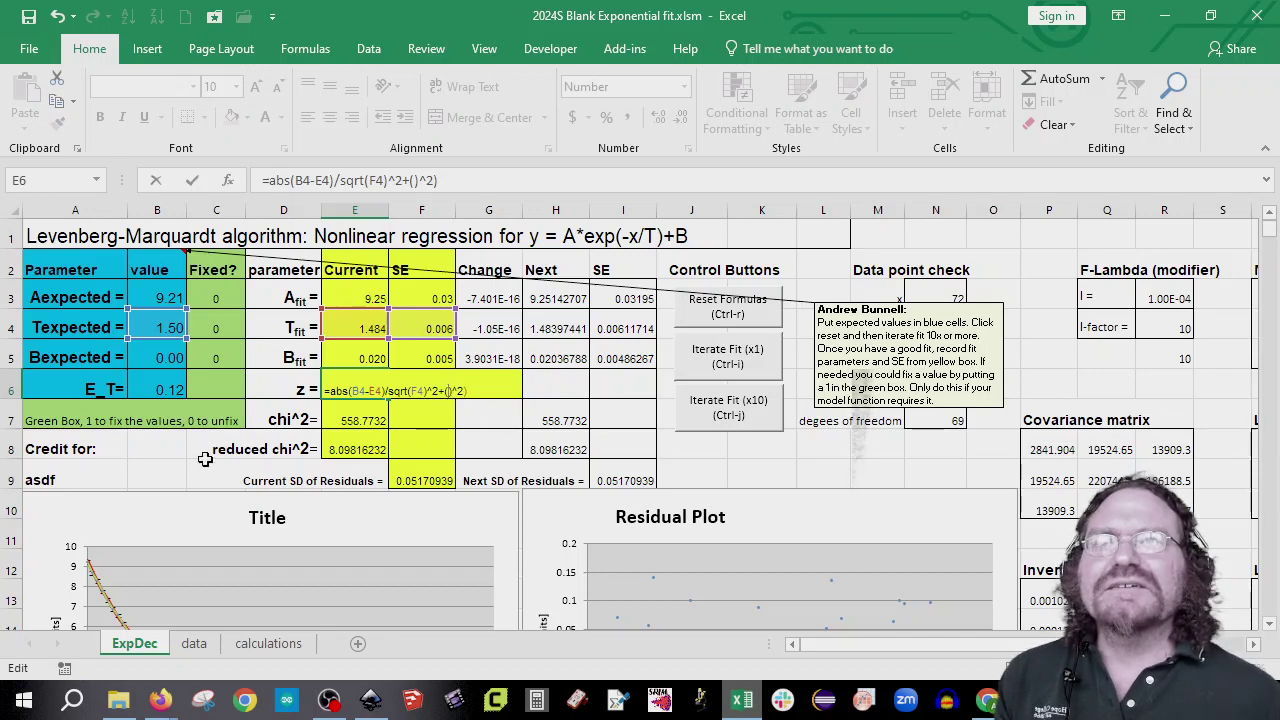
click(172, 386)
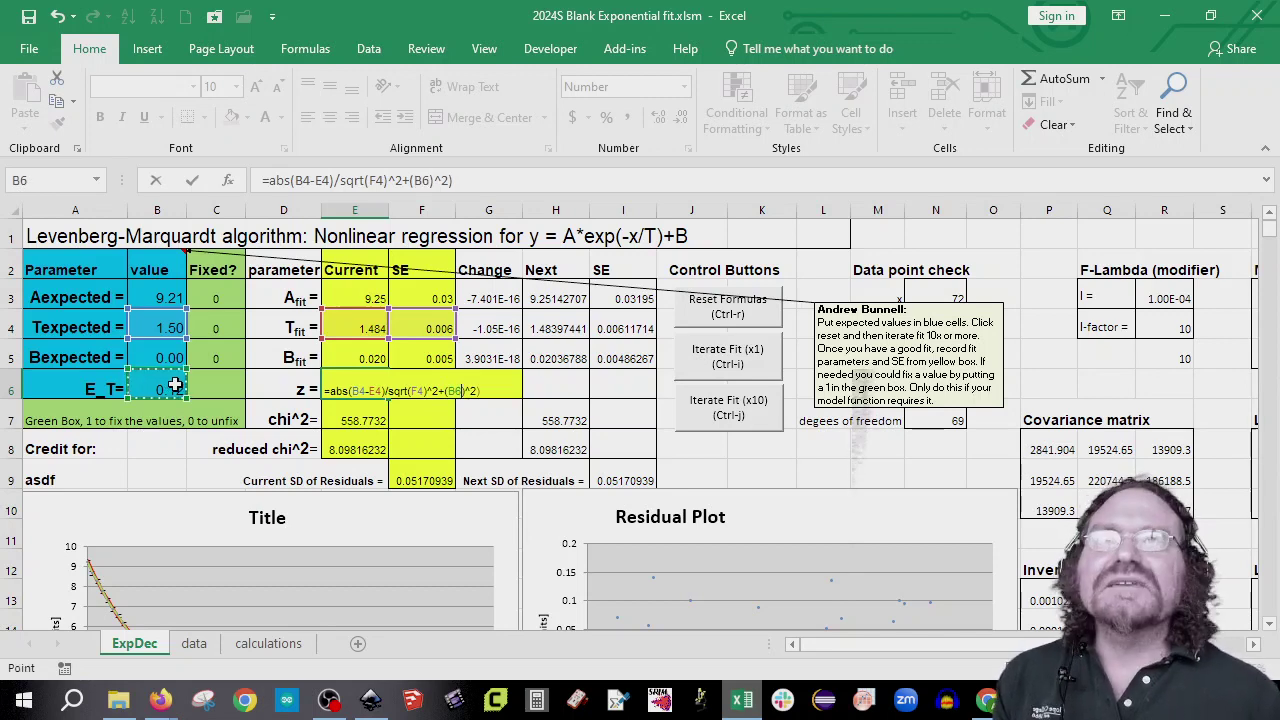
- Reject the suggested formula correction and fix the parentheses so sqrt encloses both squared terms, F4 and B6, in E6
key(Return)
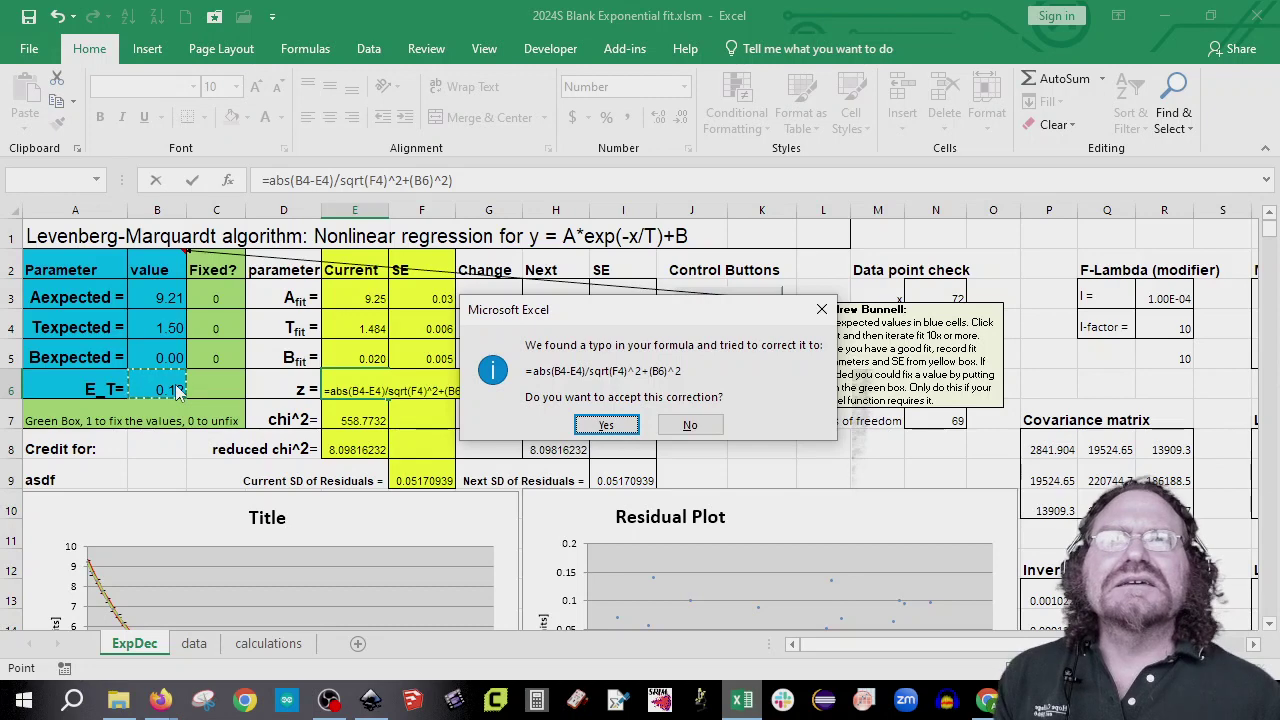
click(690, 426)
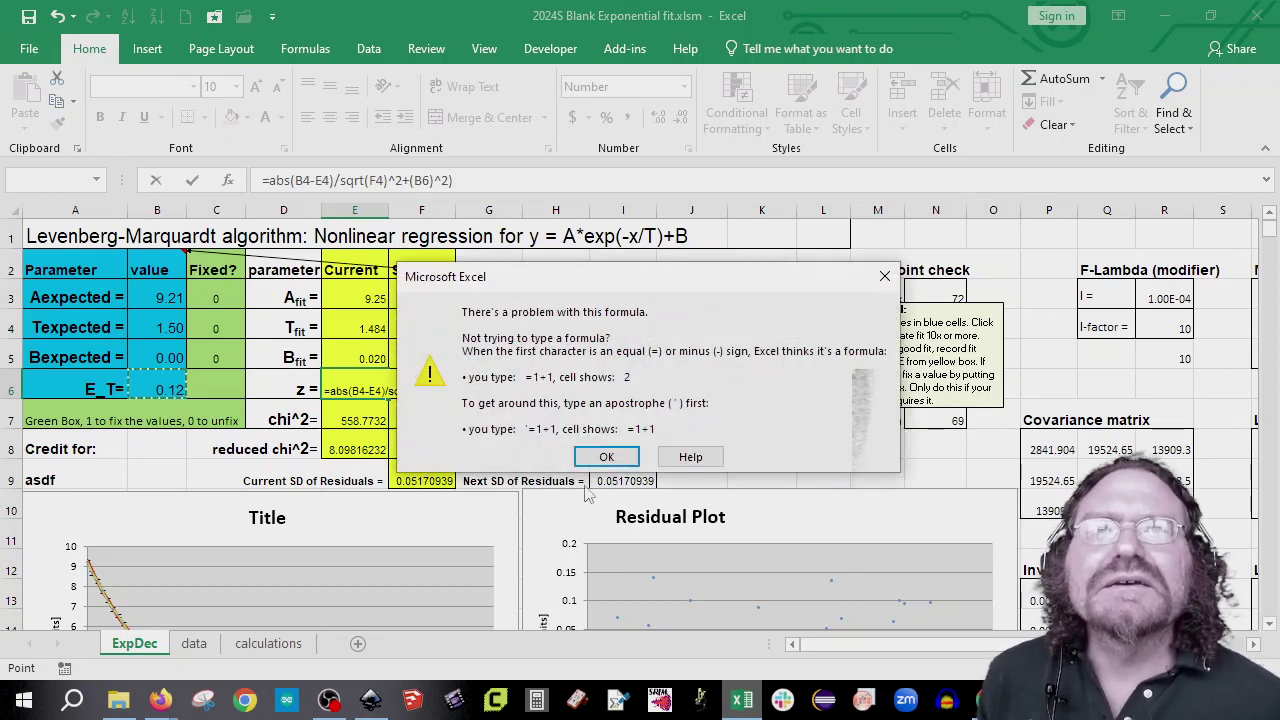
click(606, 457)
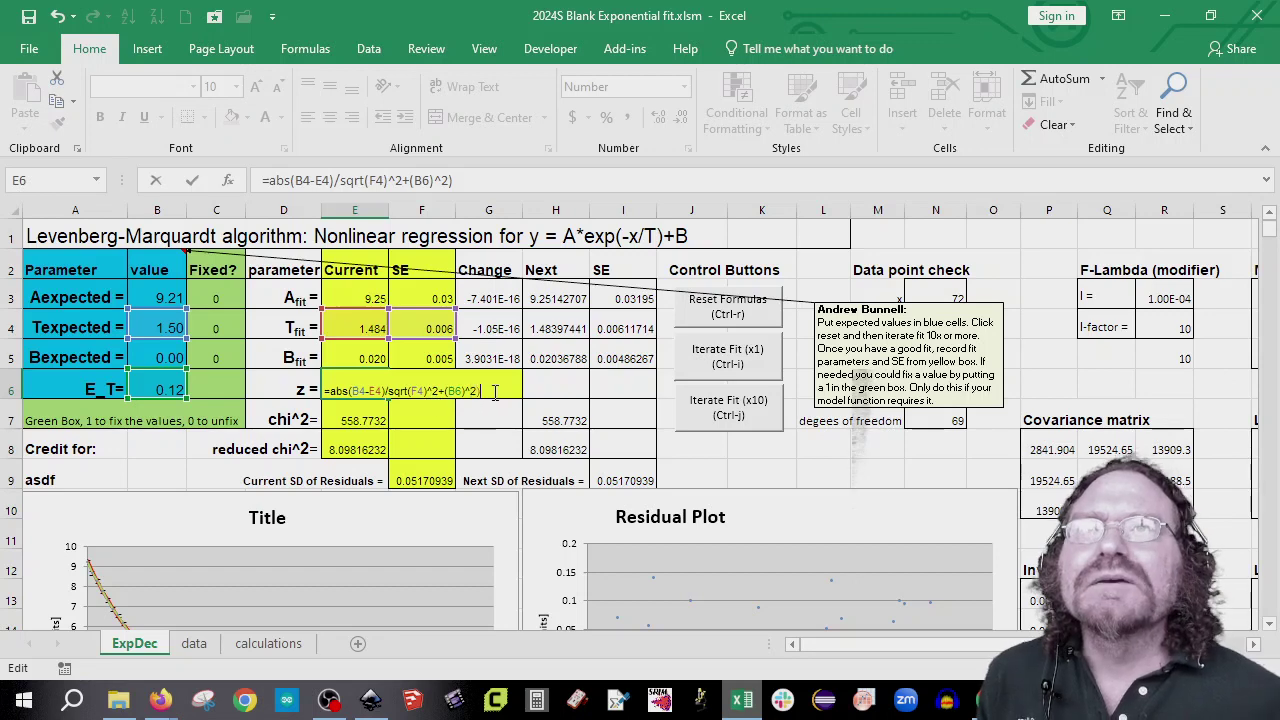
click(423, 391)
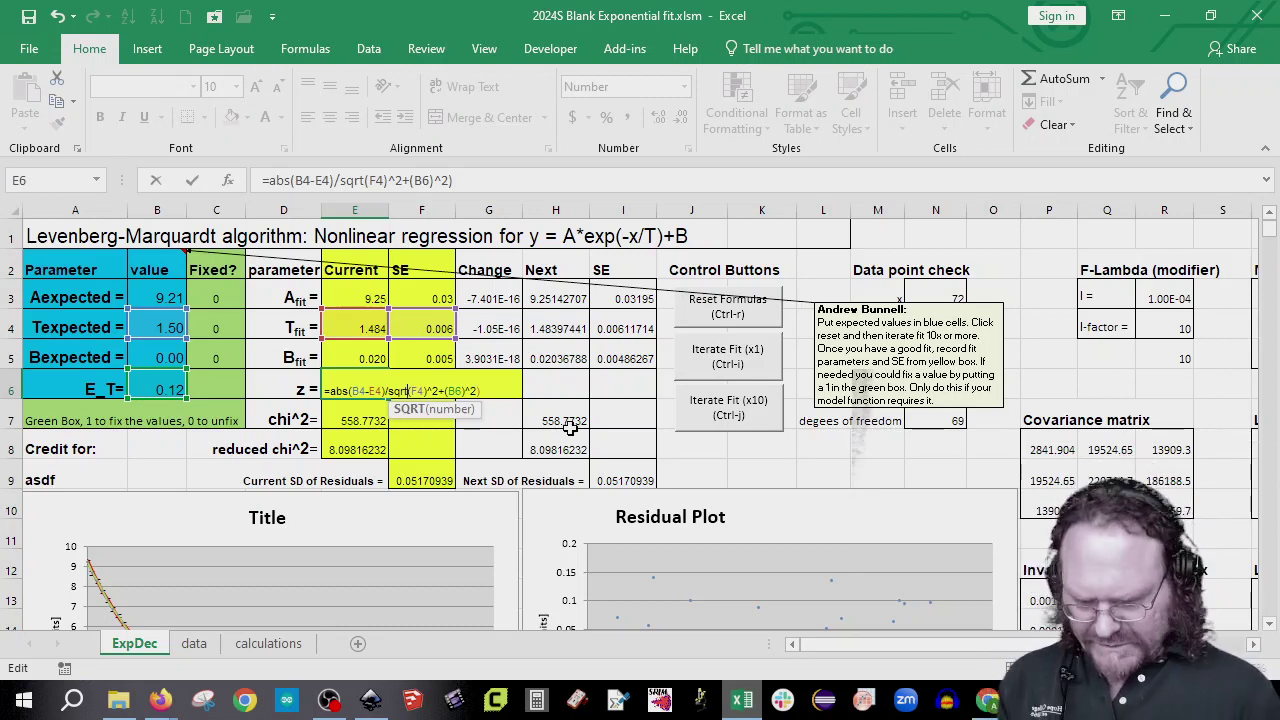
key(Delete)
key(End)
text())
key(Return)
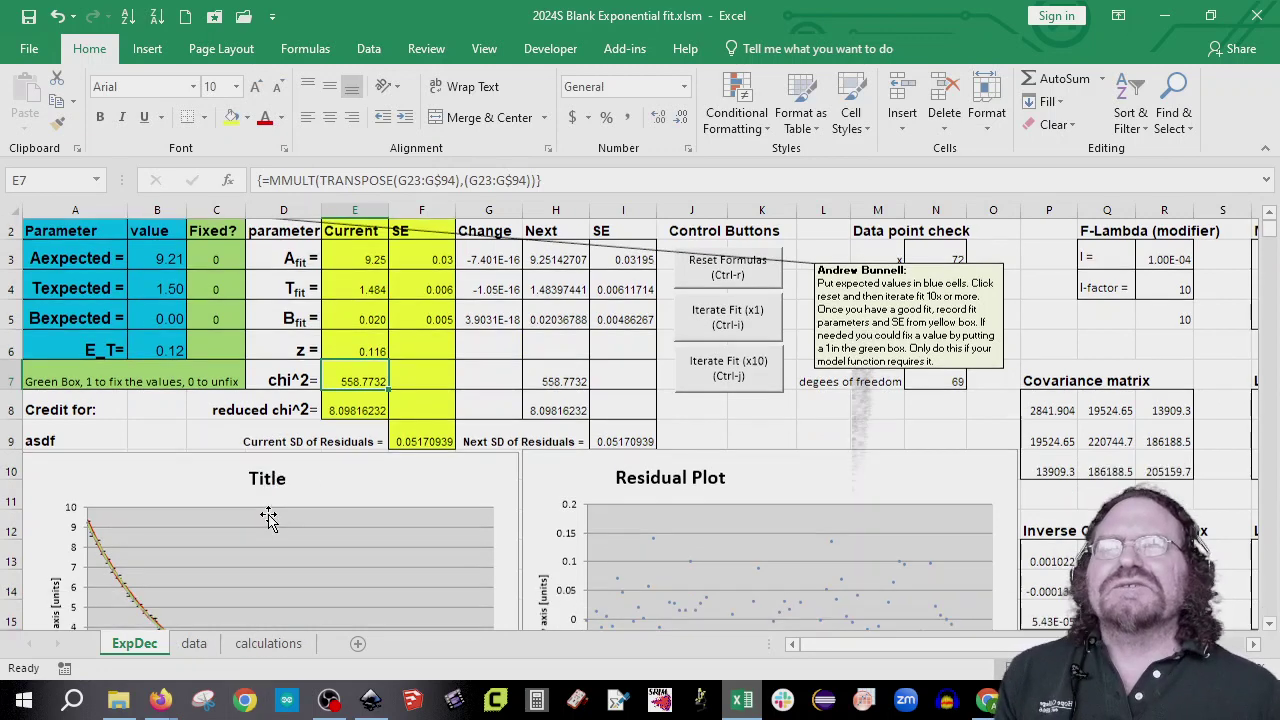
- Change the horizontal axis title of the fit chart to time[s]
scroll(242, 362, down, 2)
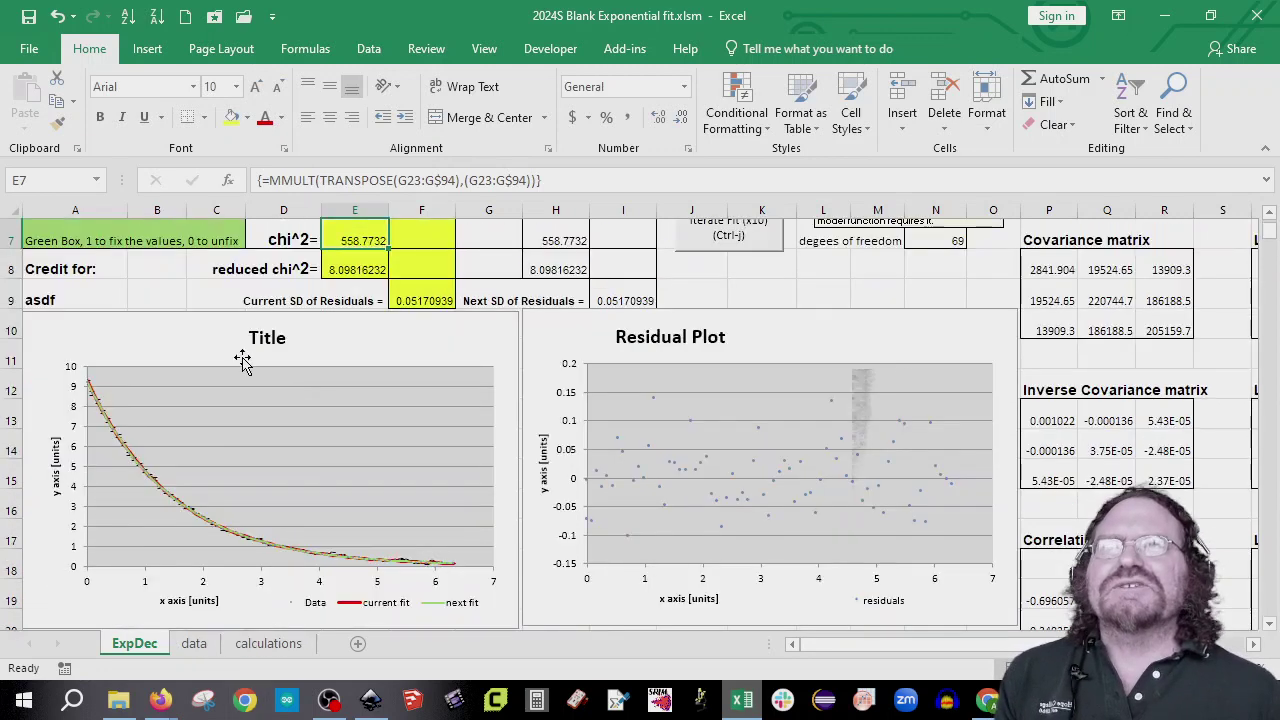
double_click(185, 600)
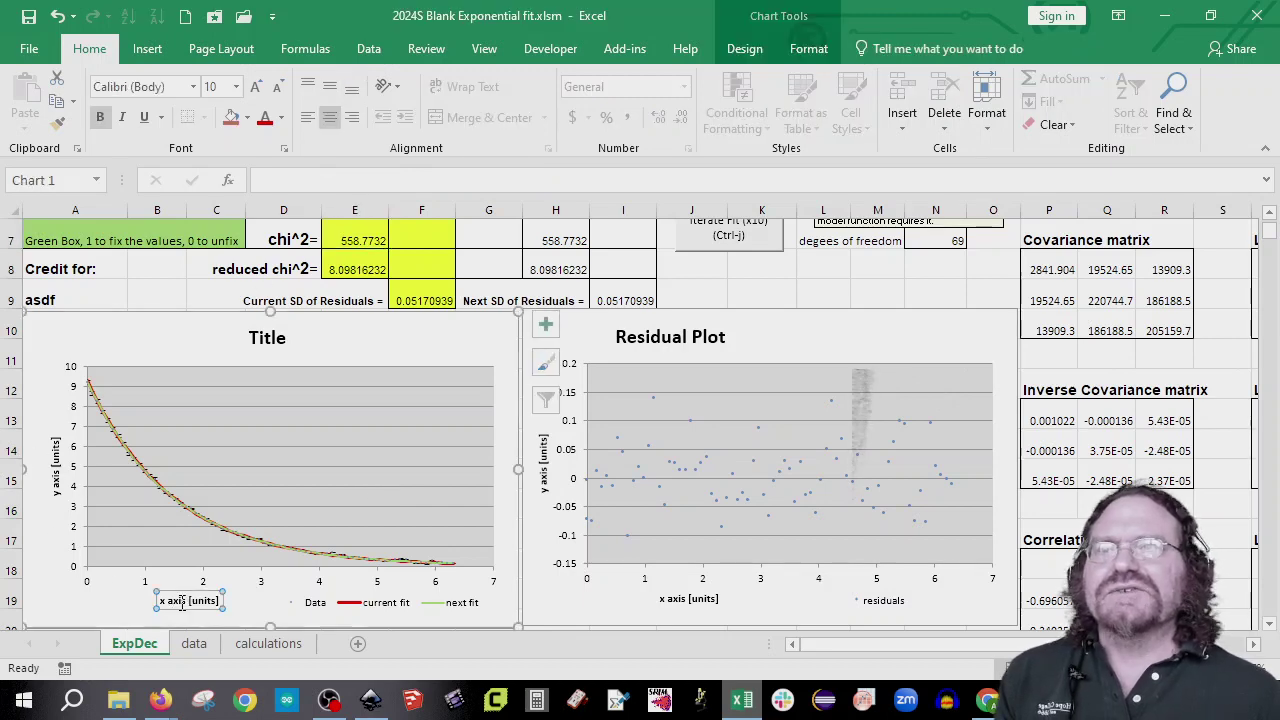
drag(185, 600, 156, 601)
text(time [)
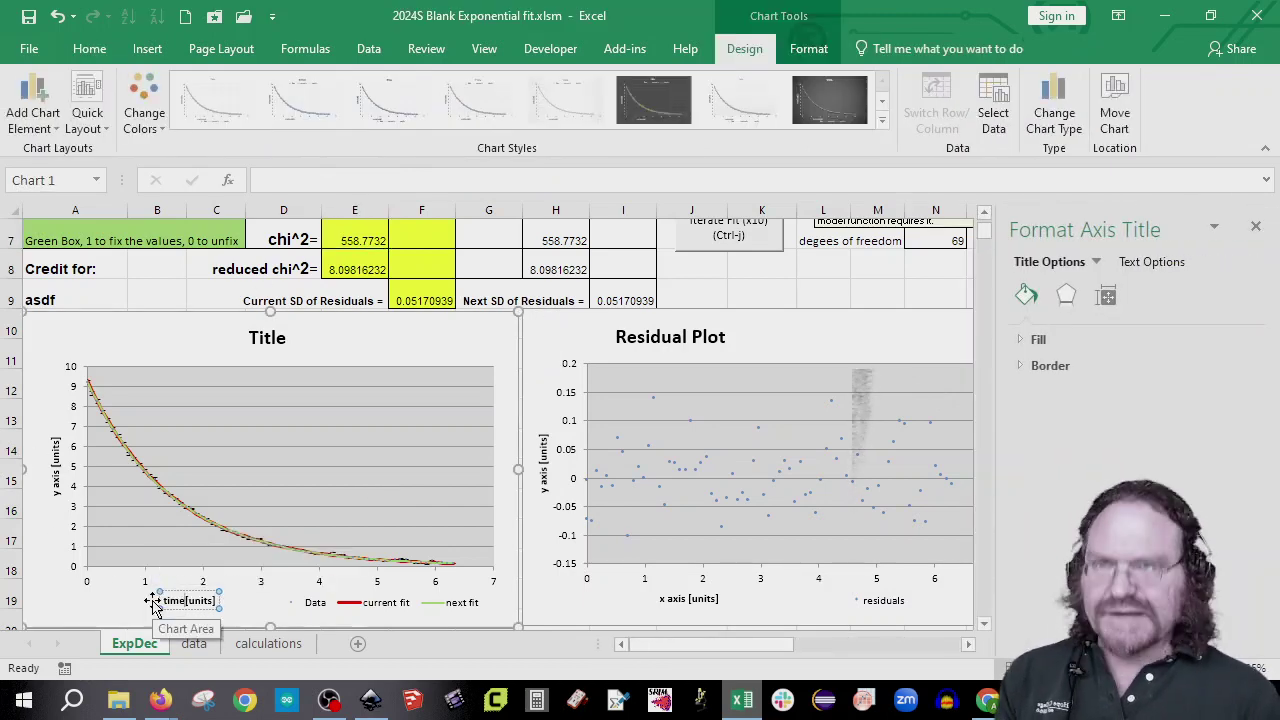
text(s)
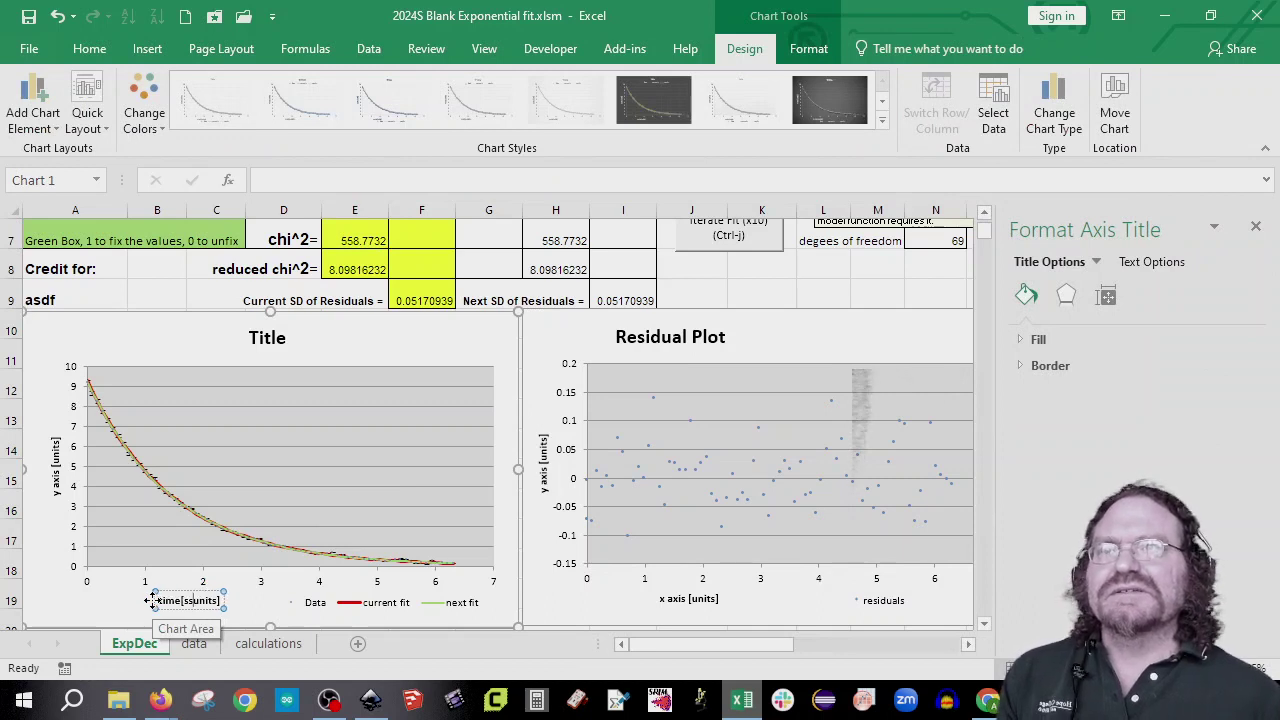
key(Delete)
key(Delete)
key(Delete)
key(Delete)
key(Delete)
key(Delete)
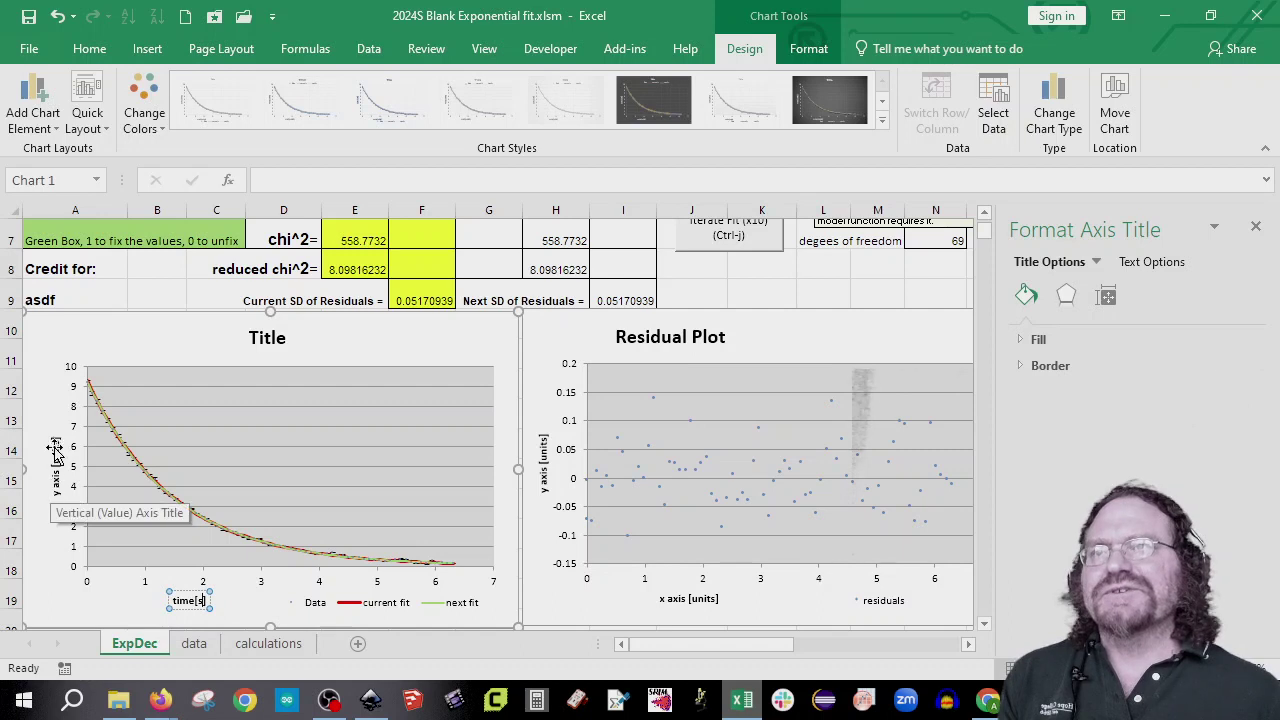
click(64, 590)
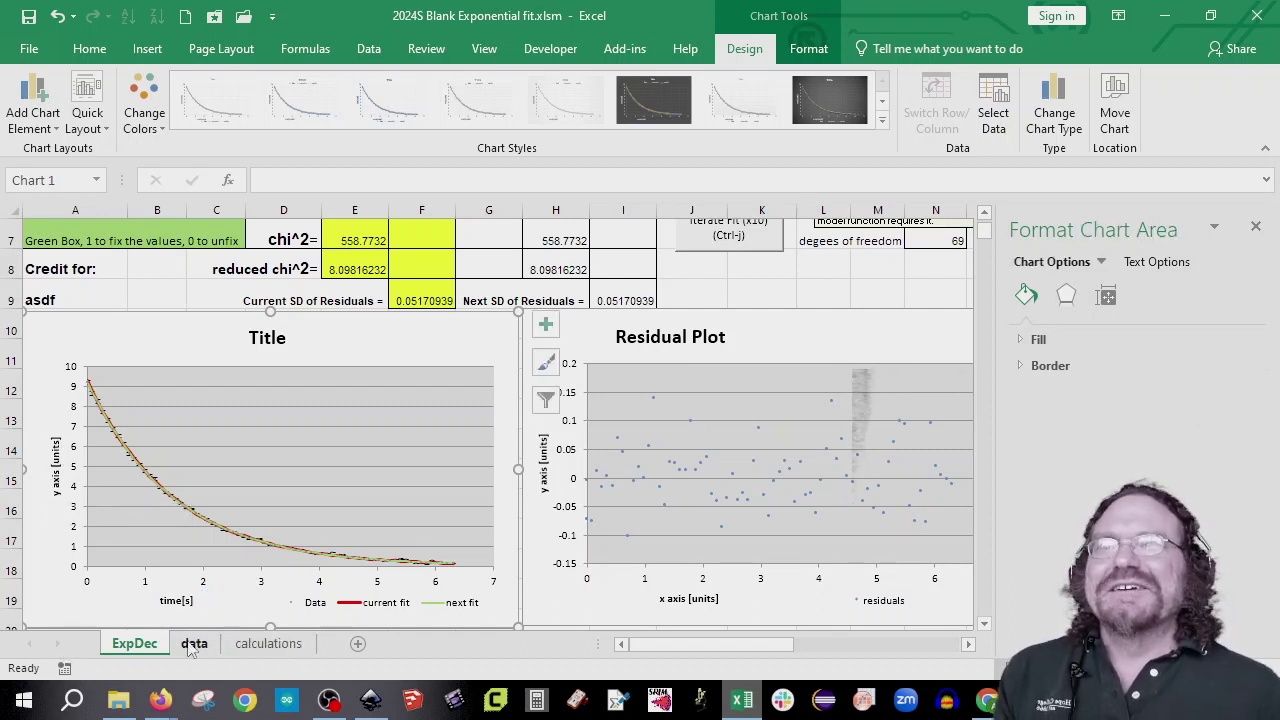
- Rename the ExpDec sheet as ExpDecVR
right_click(132, 647)
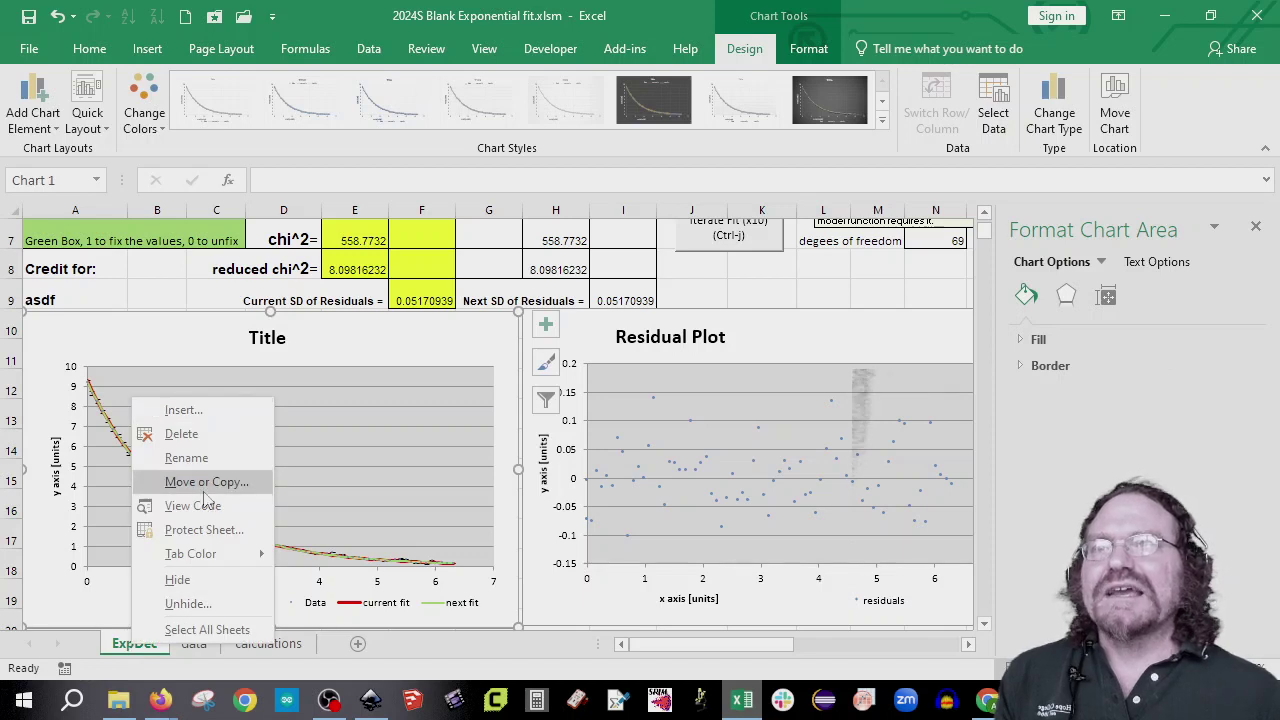
click(205, 460)
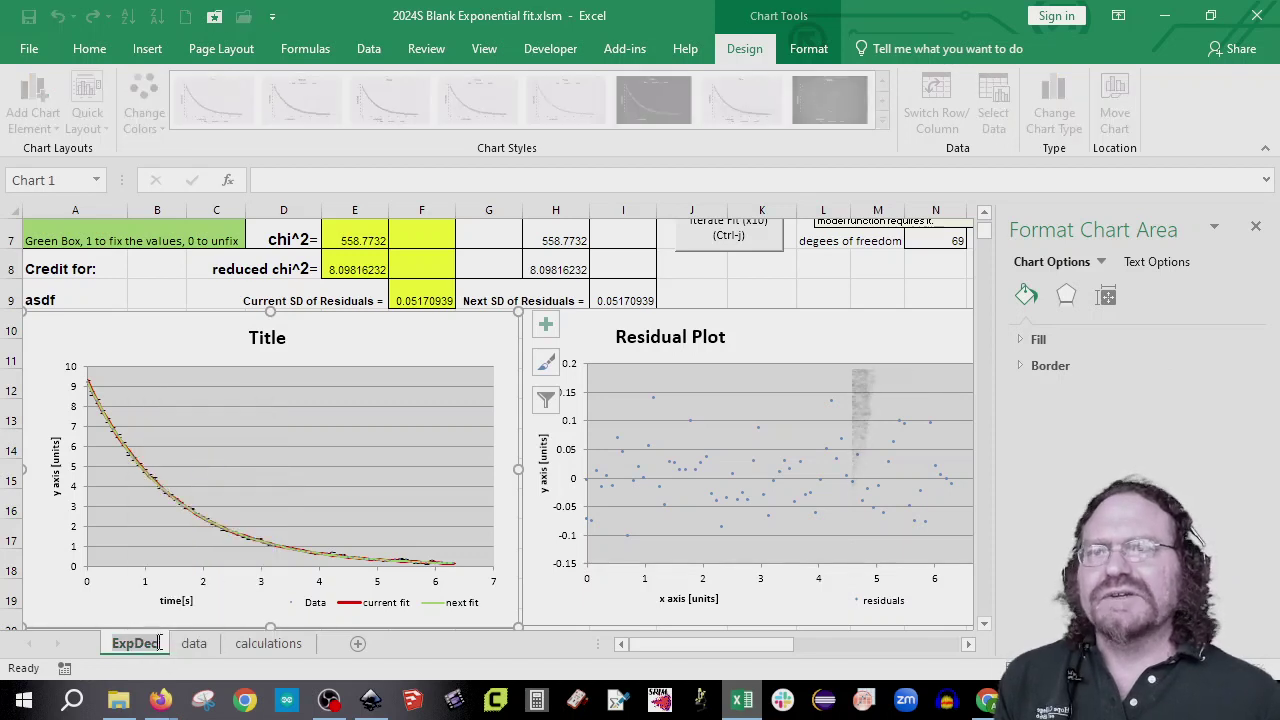
key(Return)
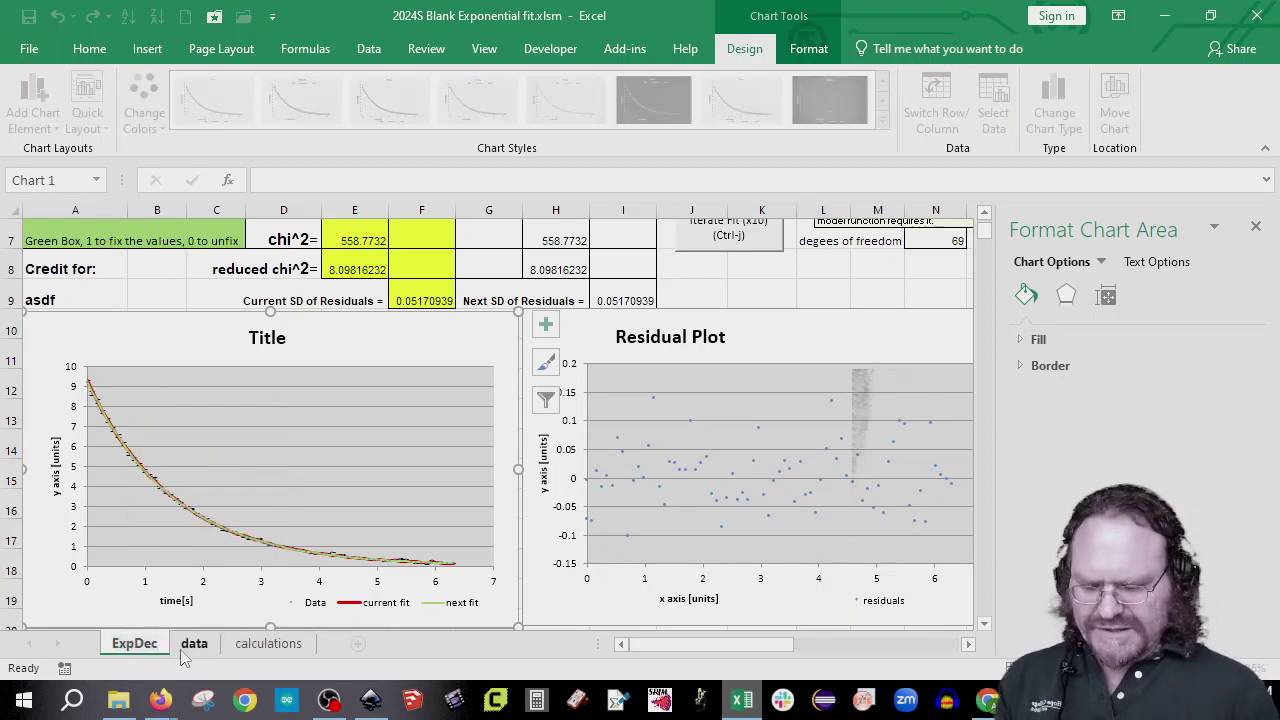
text(VR)
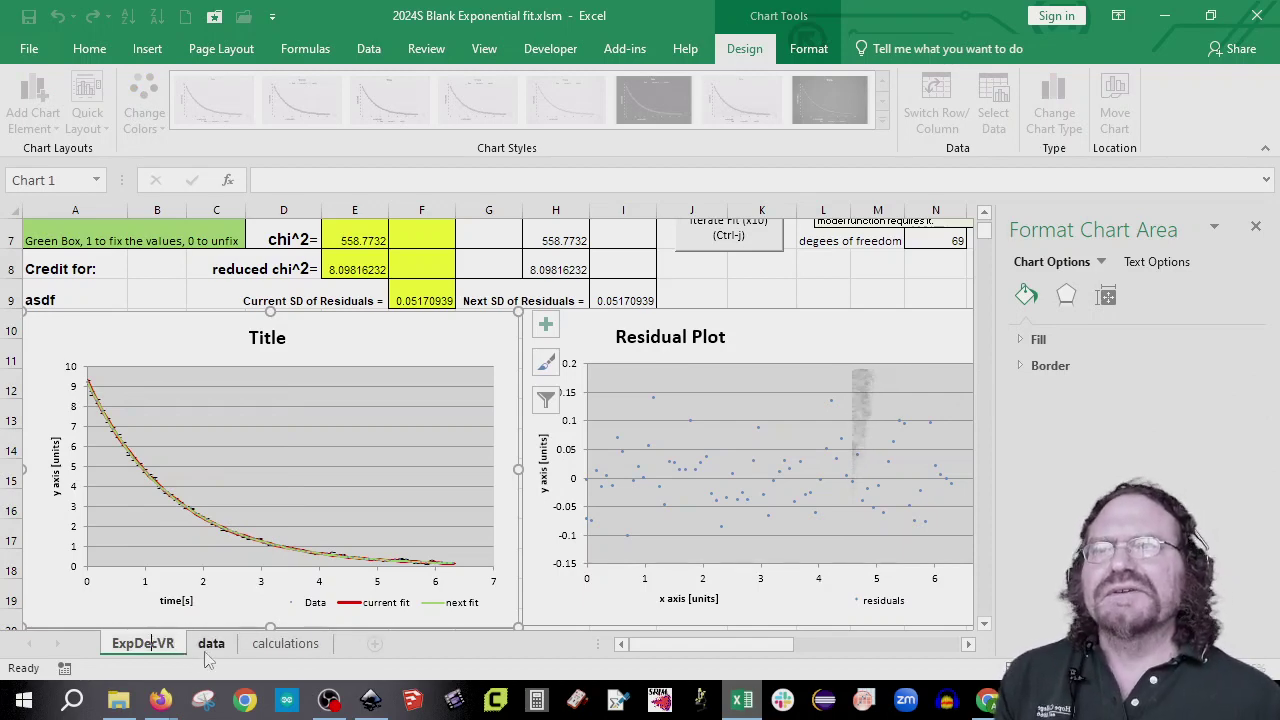
click(208, 650)
- Create a copy of the ExpDecVR sheet placed before the original in the same workbook
click(145, 644)
right_click(156, 645)
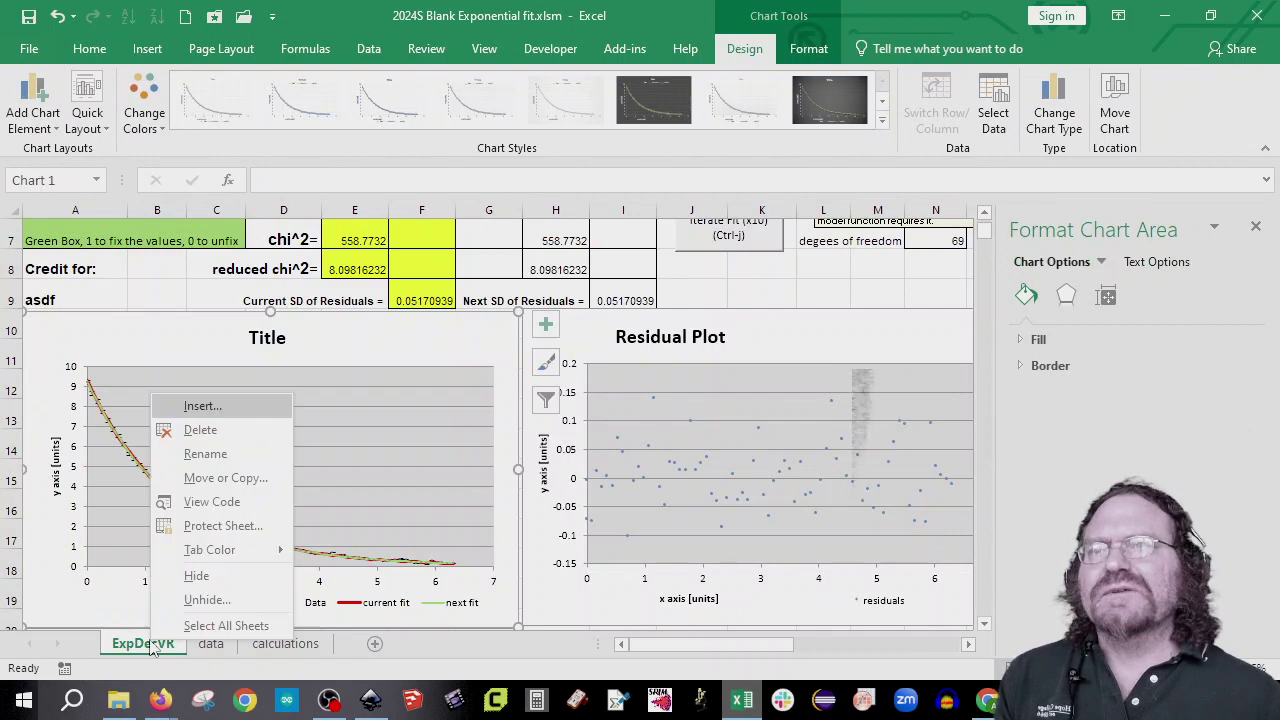
click(228, 478)
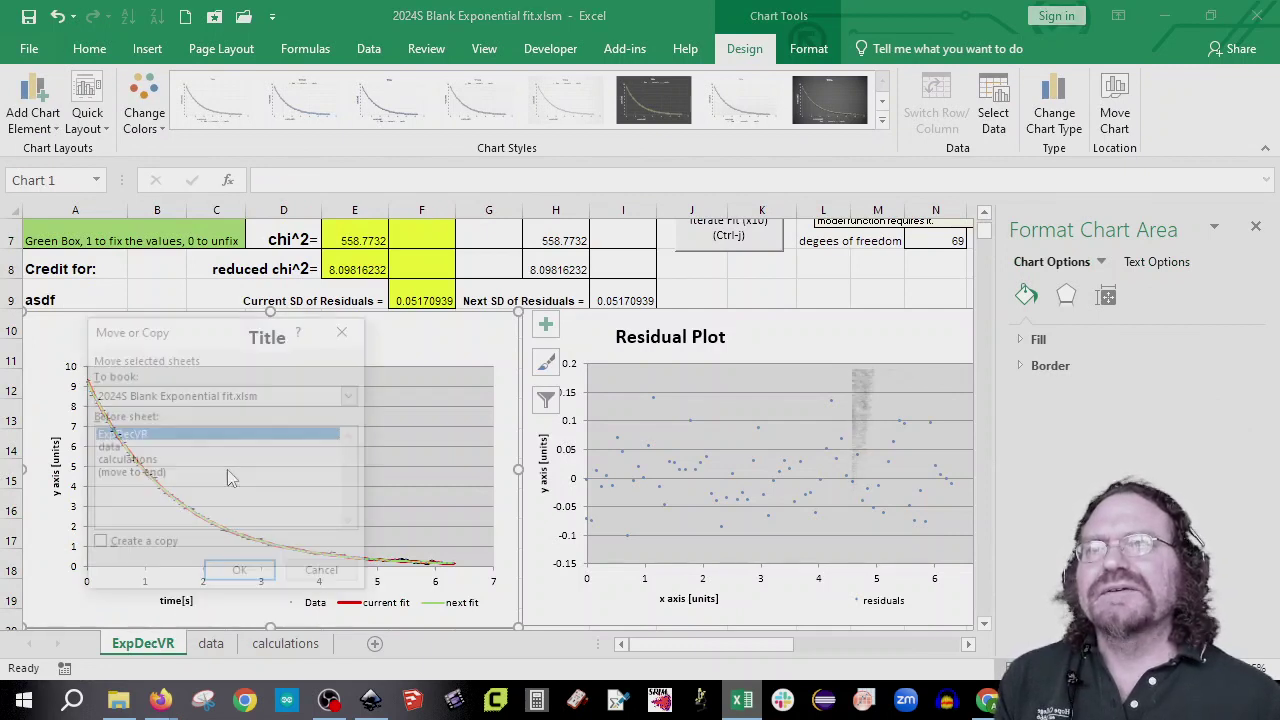
click(99, 548)
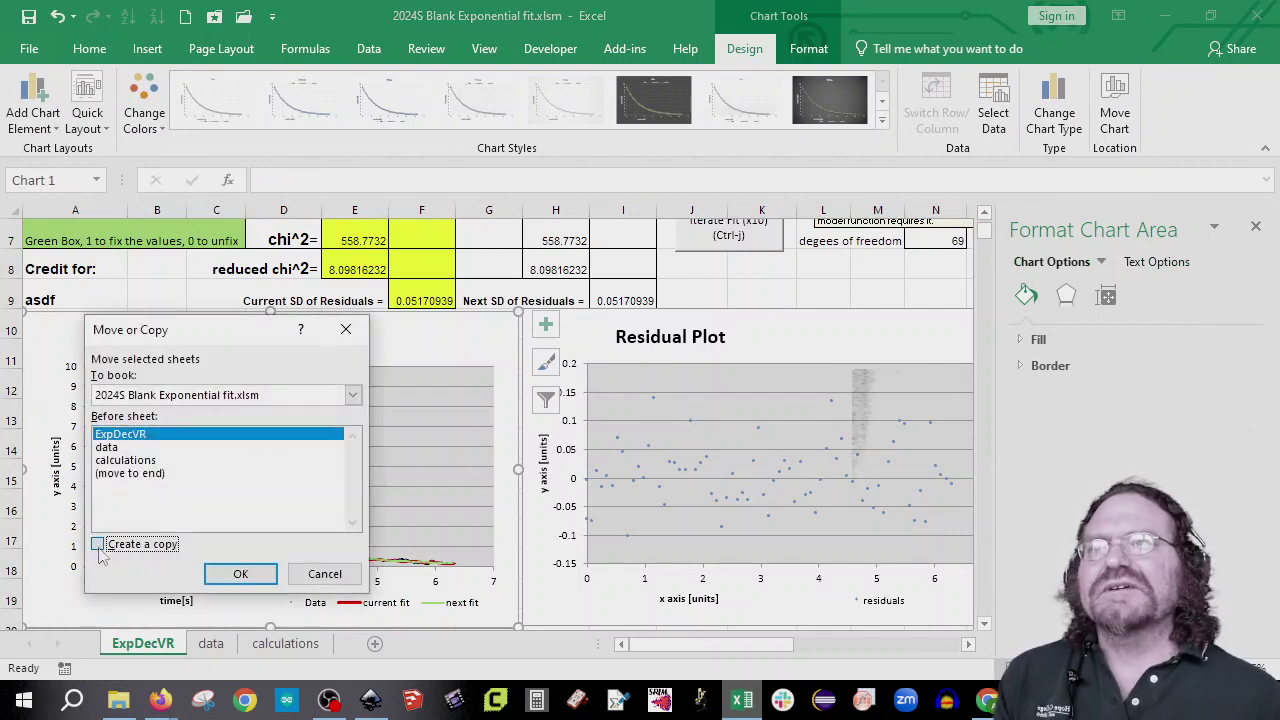
click(240, 574)
- Rename the copied sheet as ExpDecVC
right_click(195, 643)
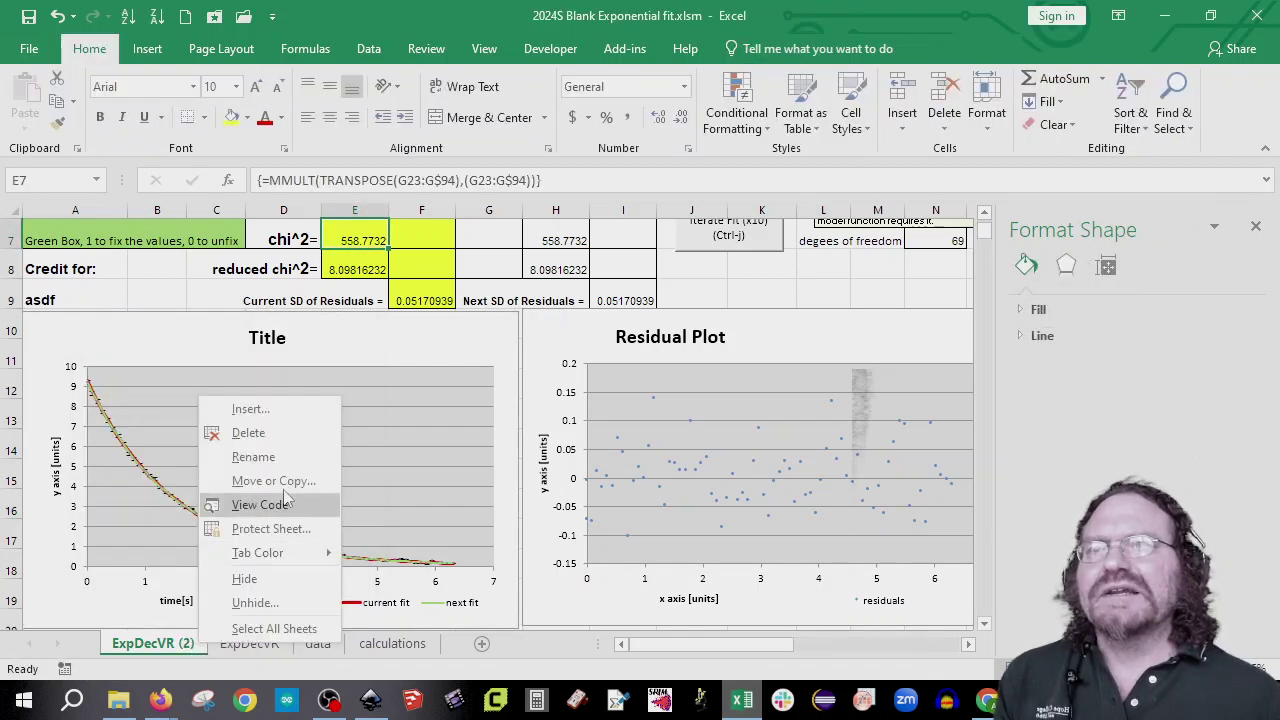
click(253, 456)
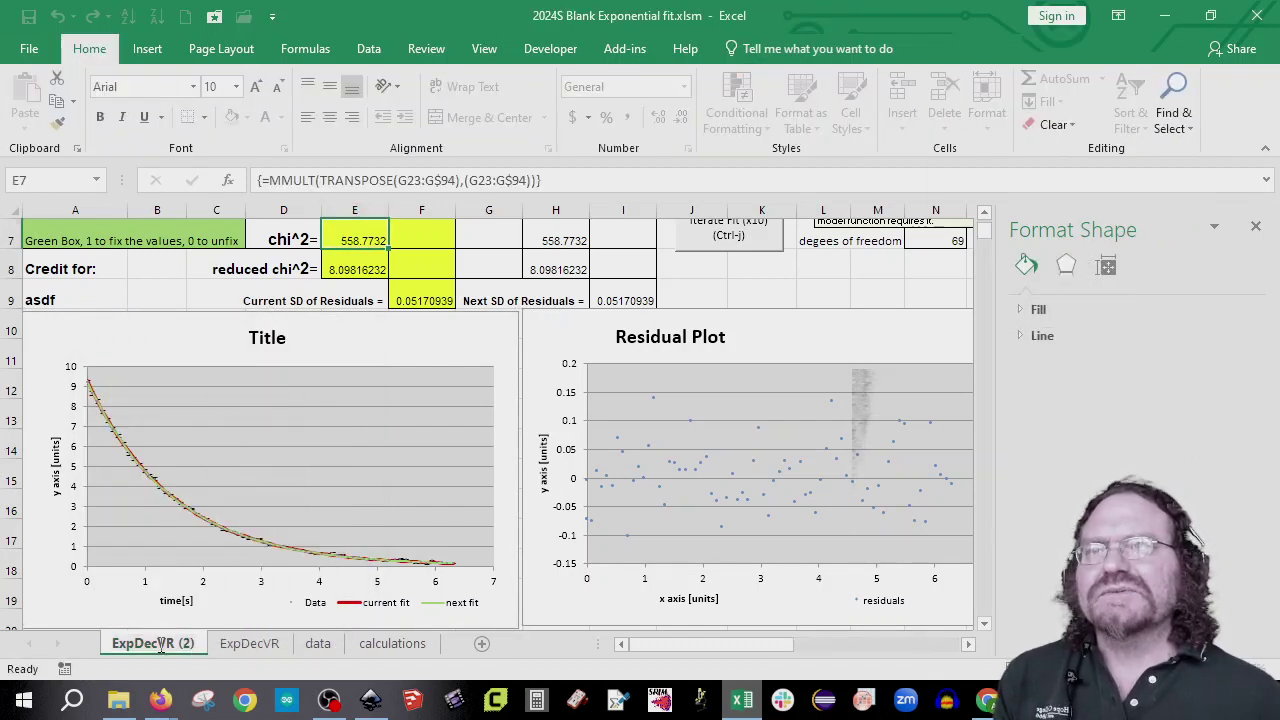
key(BackSpace)
key(BackSpace)
key(BackSpace)
key(BackSpace)
key(BackSpace)
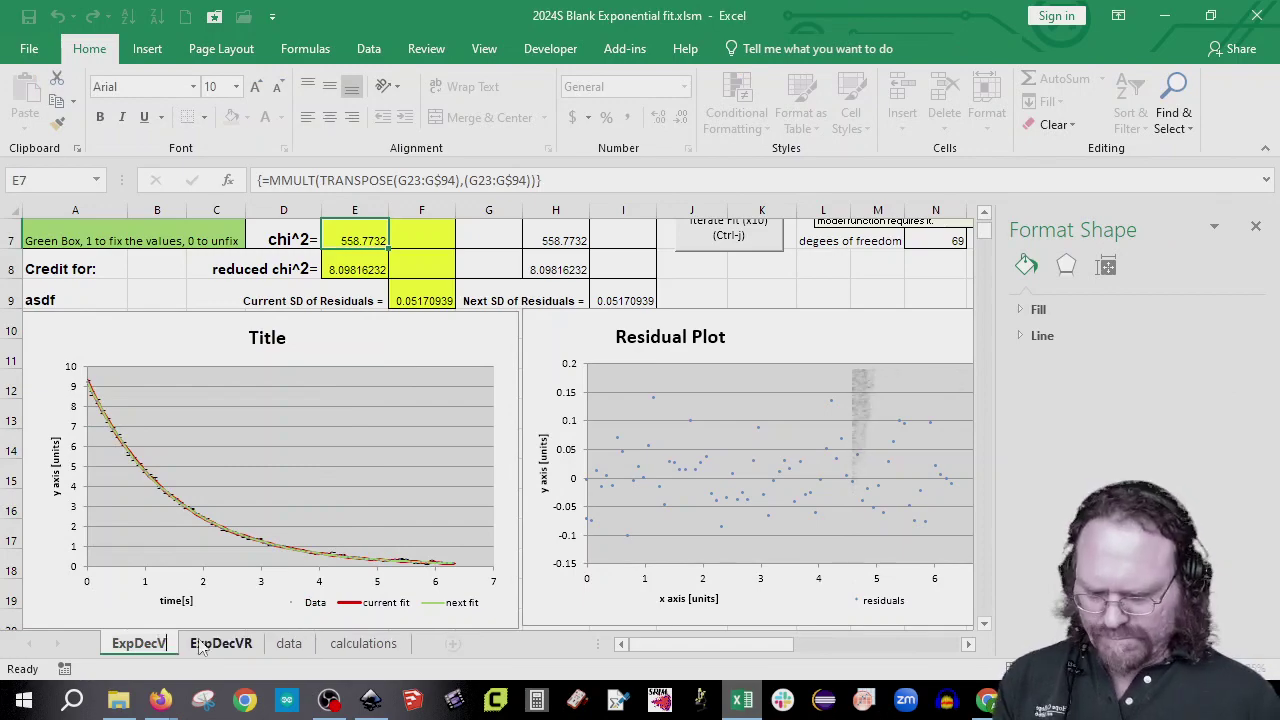
text(C)
key(Return)
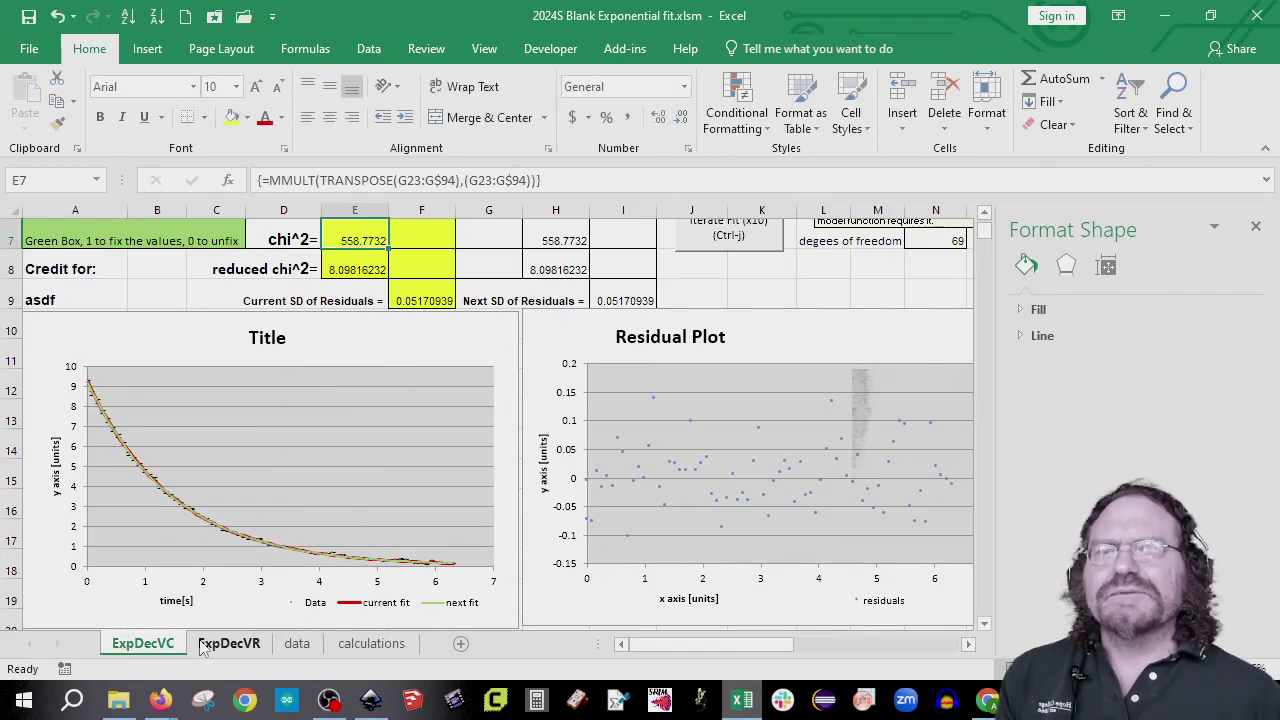
- Copy the VC(V) column with its header, D1 to D73, from the data sheet
scroll(329, 500, down, 4)
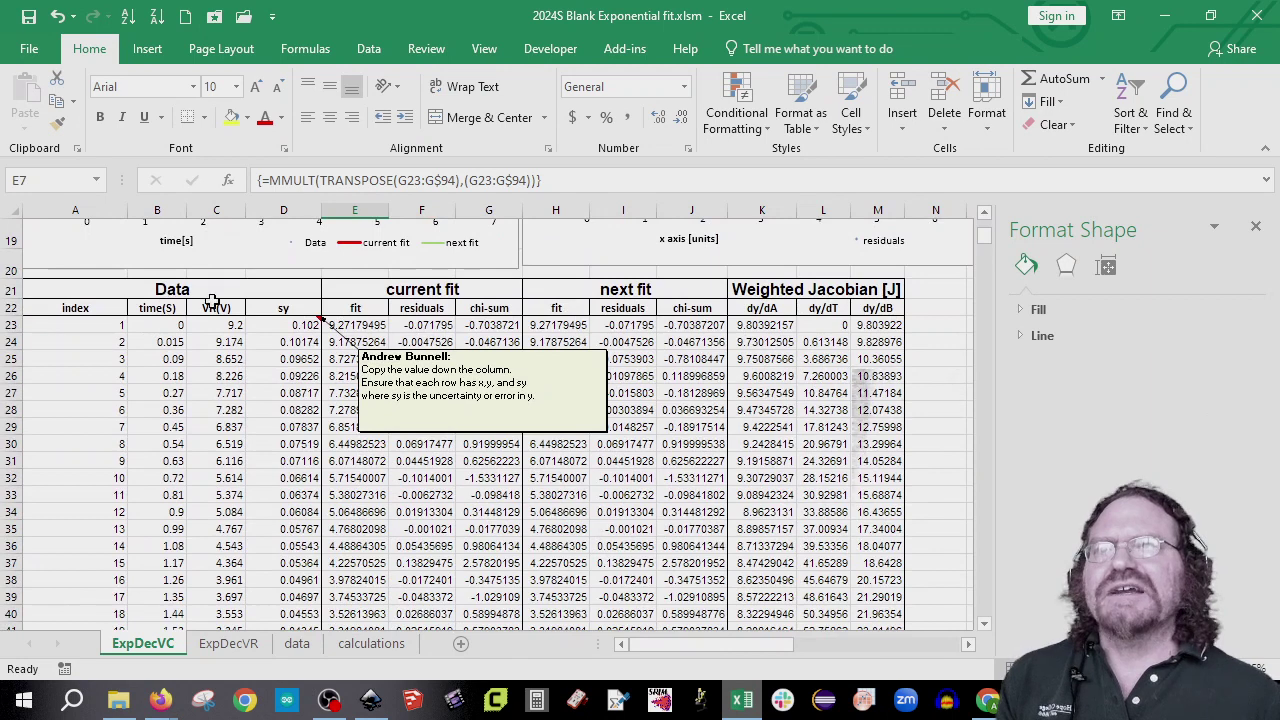
click(371, 643)
click(297, 643)
scroll(337, 600, up, 18)
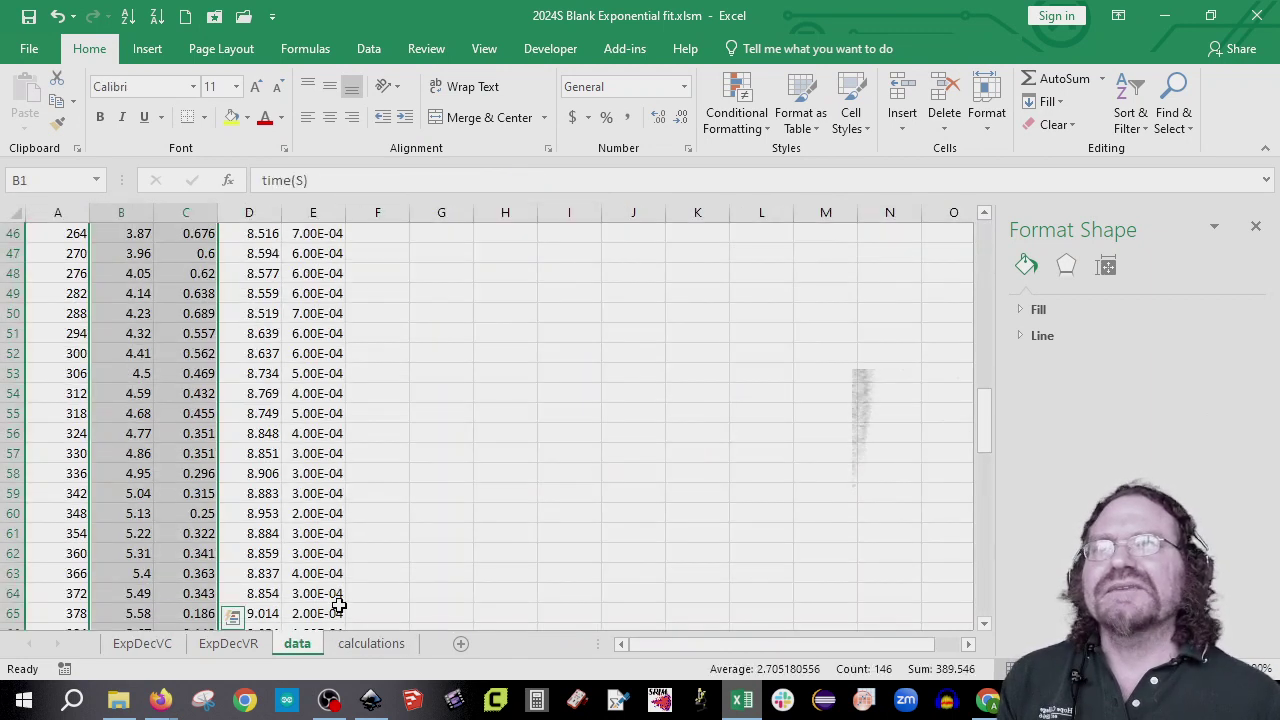
click(254, 232)
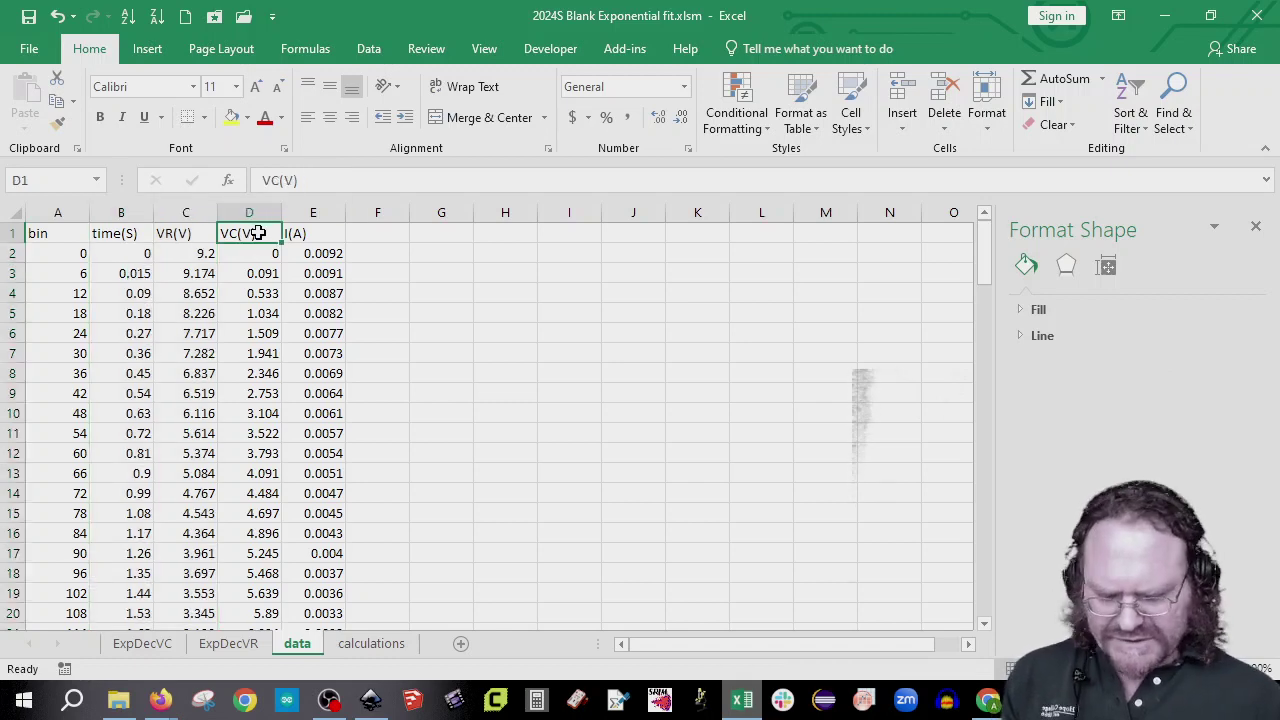
key(ctrl+shift+Down)
key(ctrl+c)
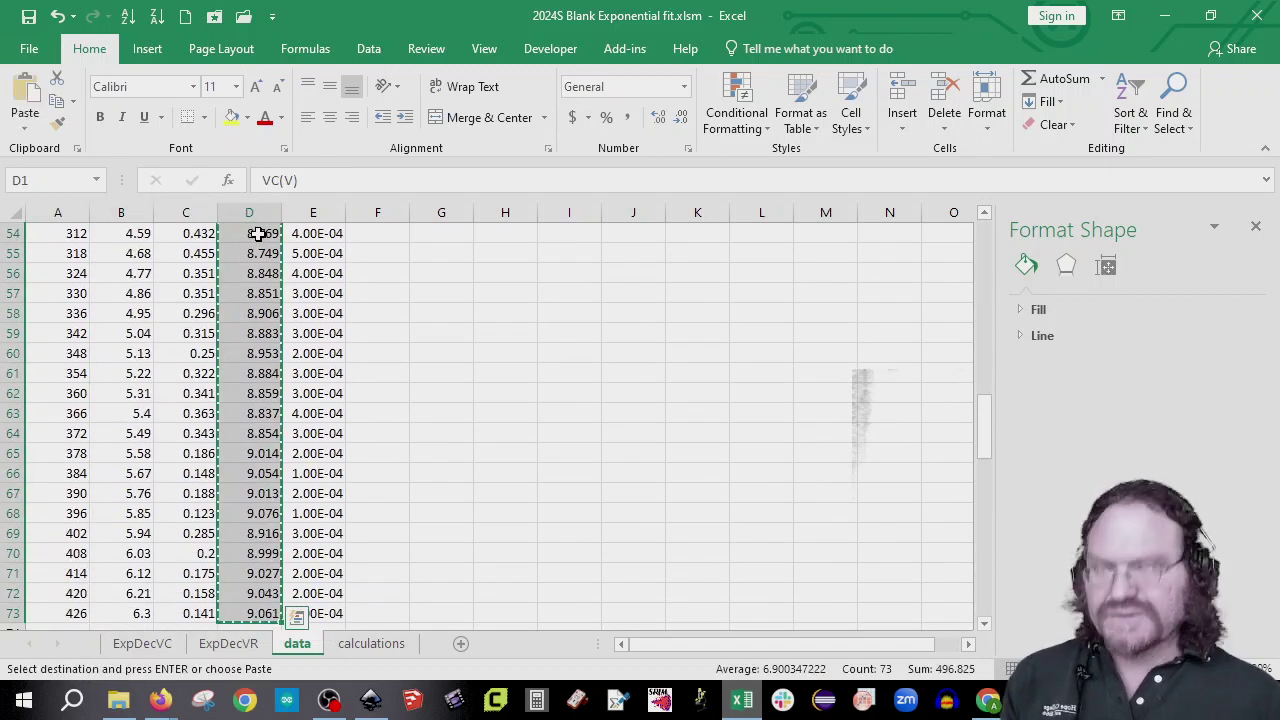
- Paste the copied VC(V) data over the VR(V) column on the ExpDecVC sheet, starting at C22
click(163, 646)
click(230, 307)
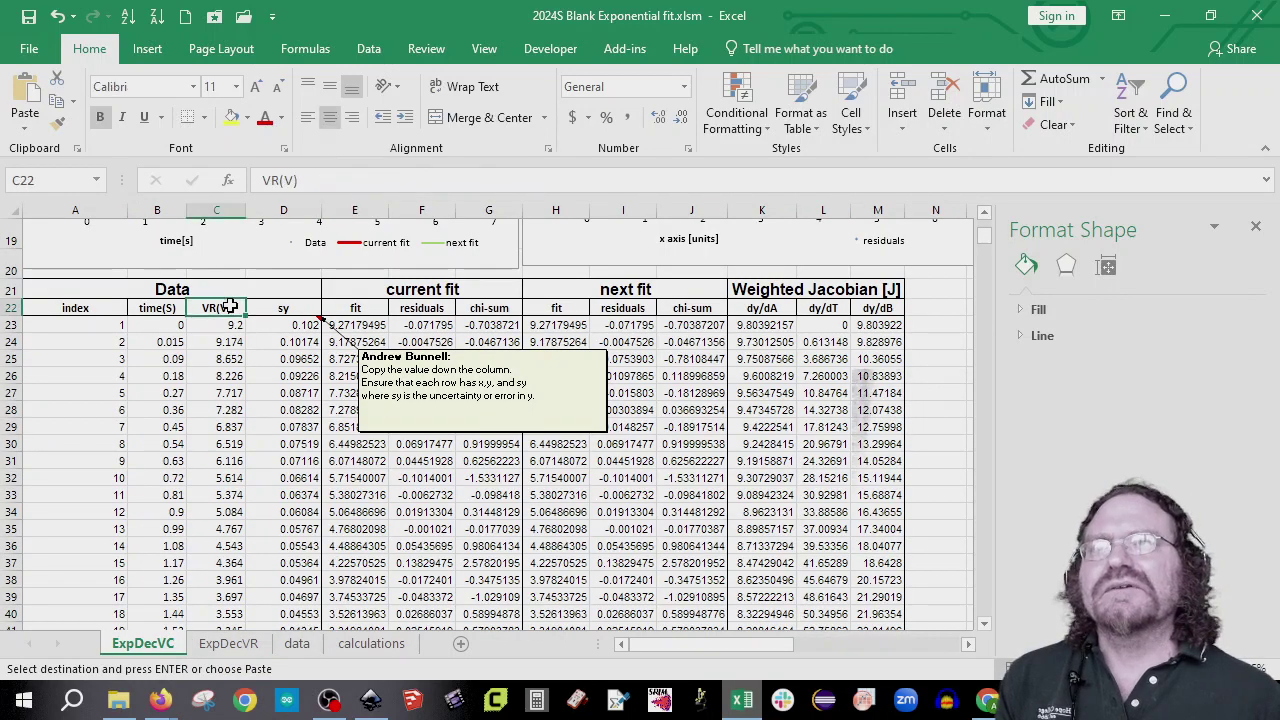
right_click(230, 307)
click(298, 312)
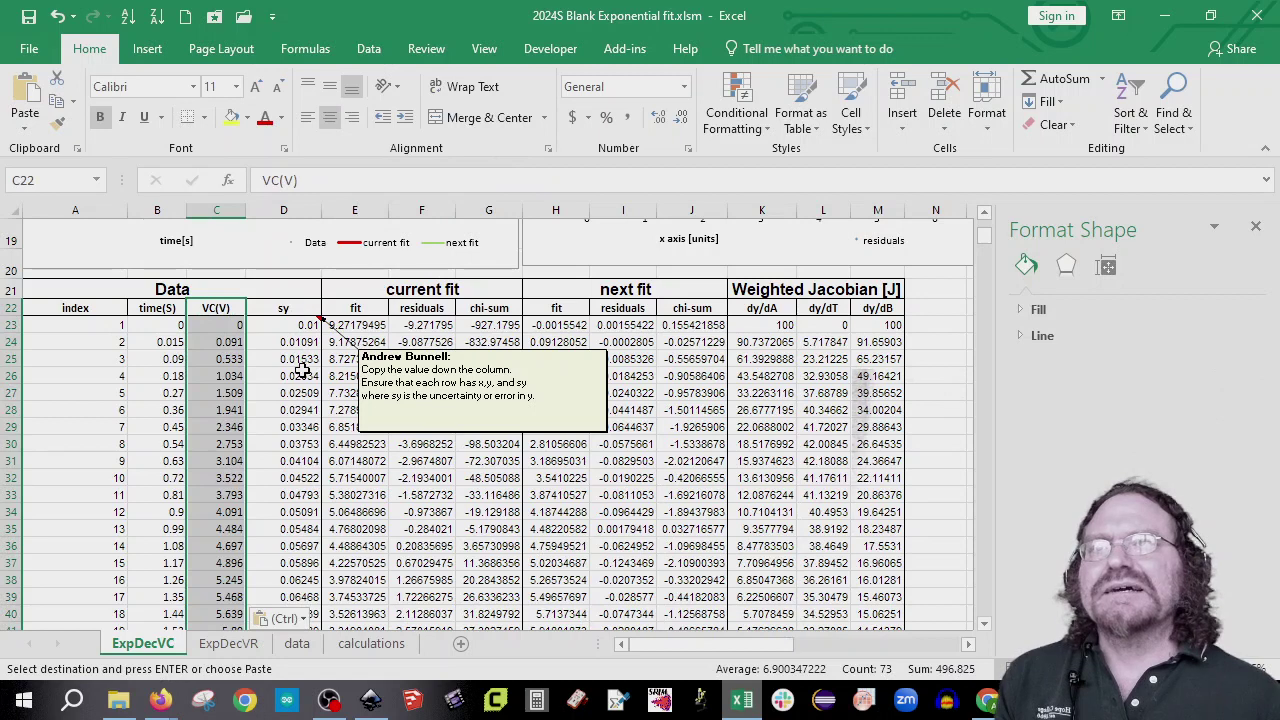
key(Escape)
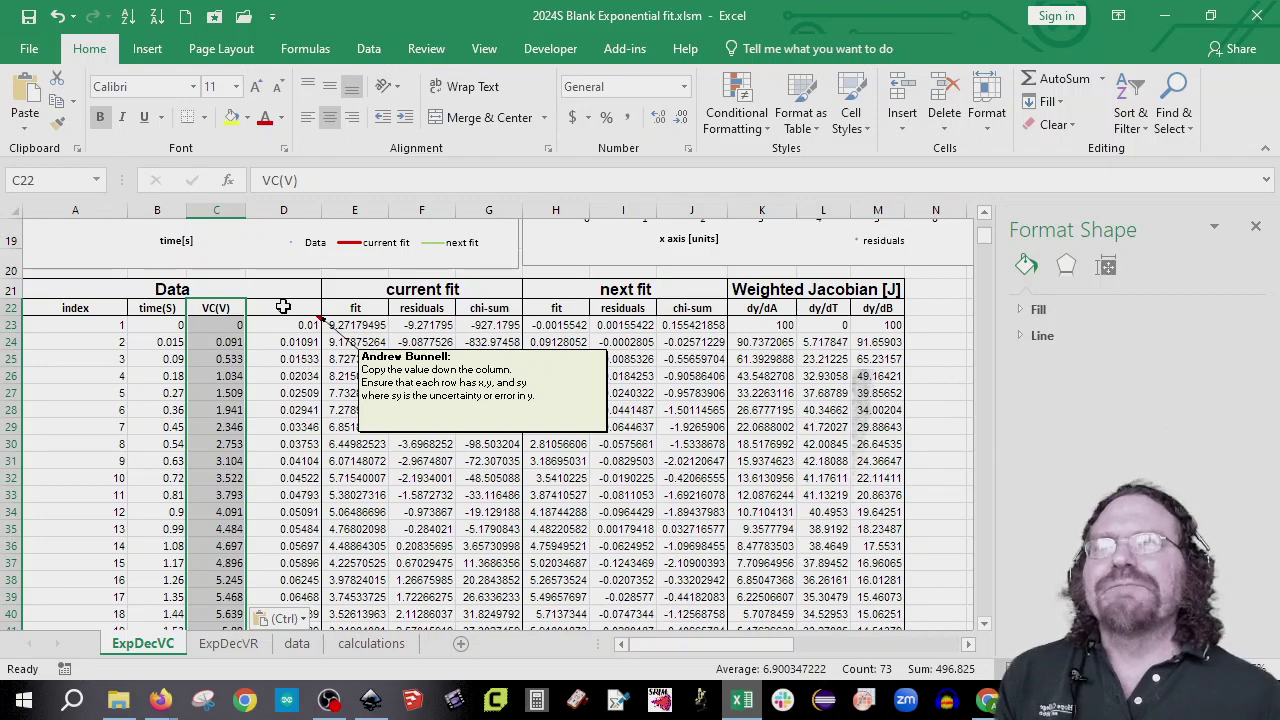
- Compare the source data with the VR and VC fit sheets, and examine the VC data table, fit chart and residual plot
click(370, 648)
click(297, 643)
scroll(274, 488, up, 15)
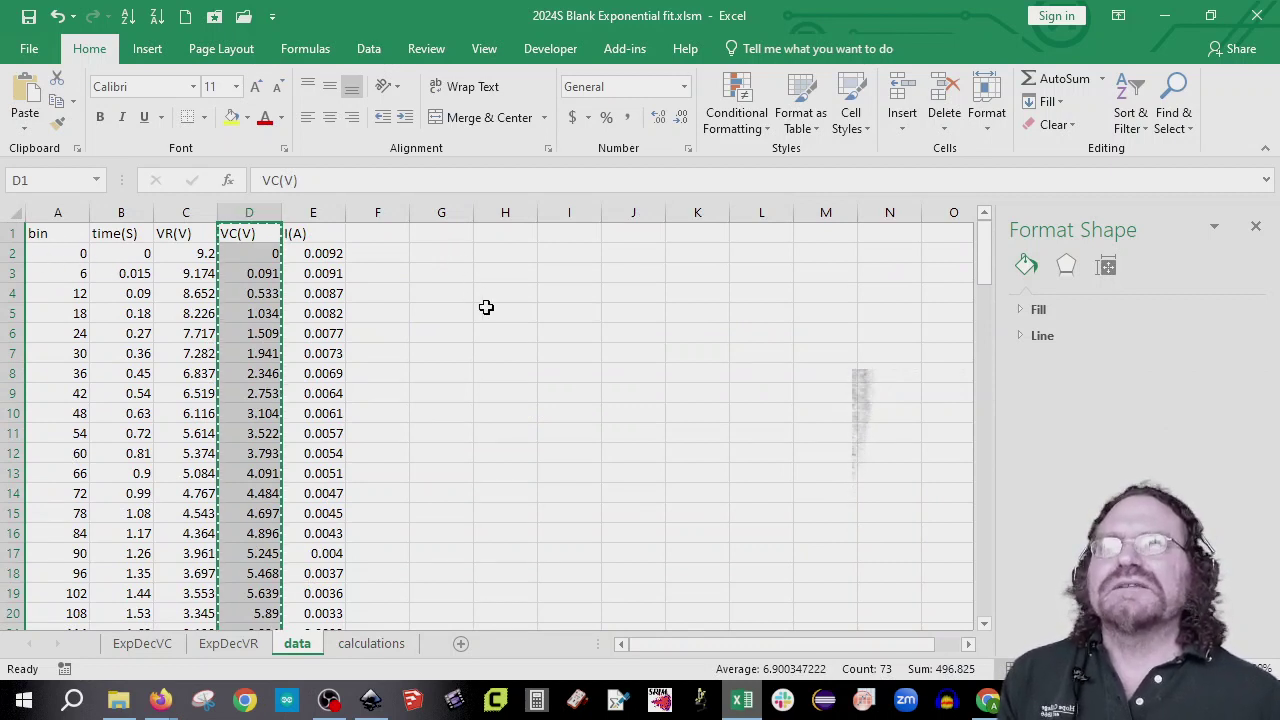
click(229, 648)
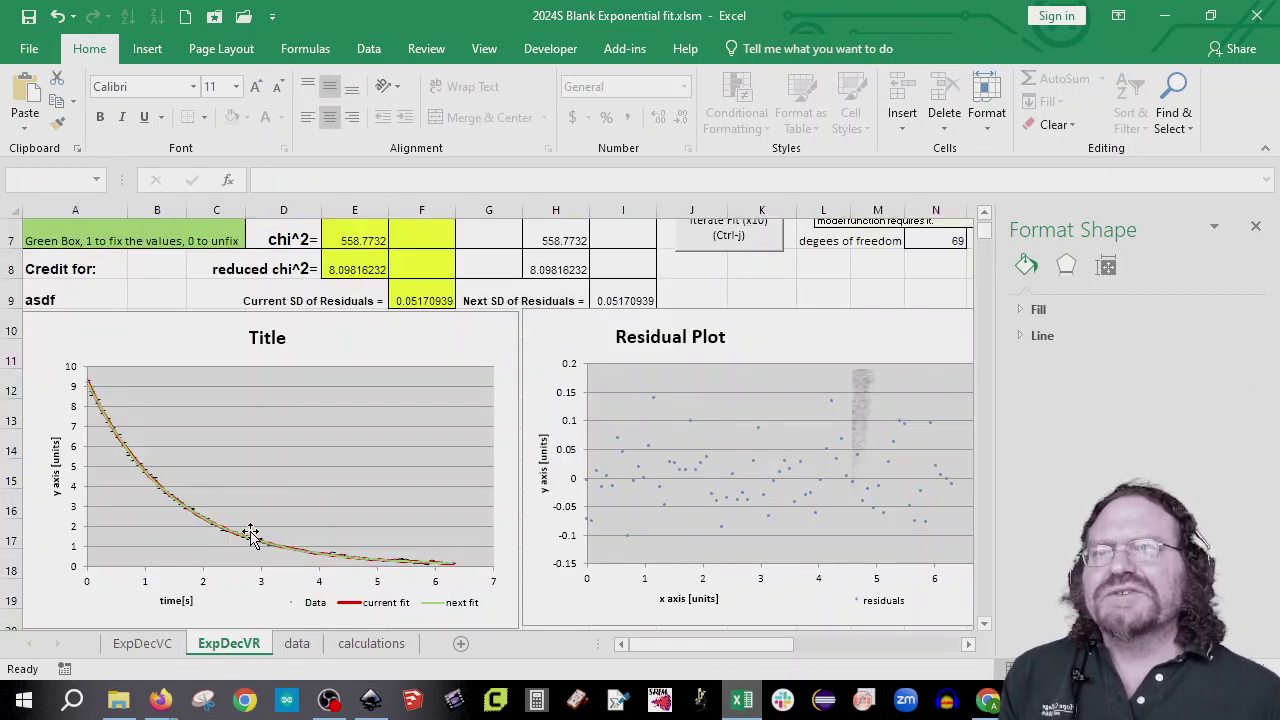
scroll(251, 534, down, 4)
click(125, 643)
scroll(240, 418, down, 5)
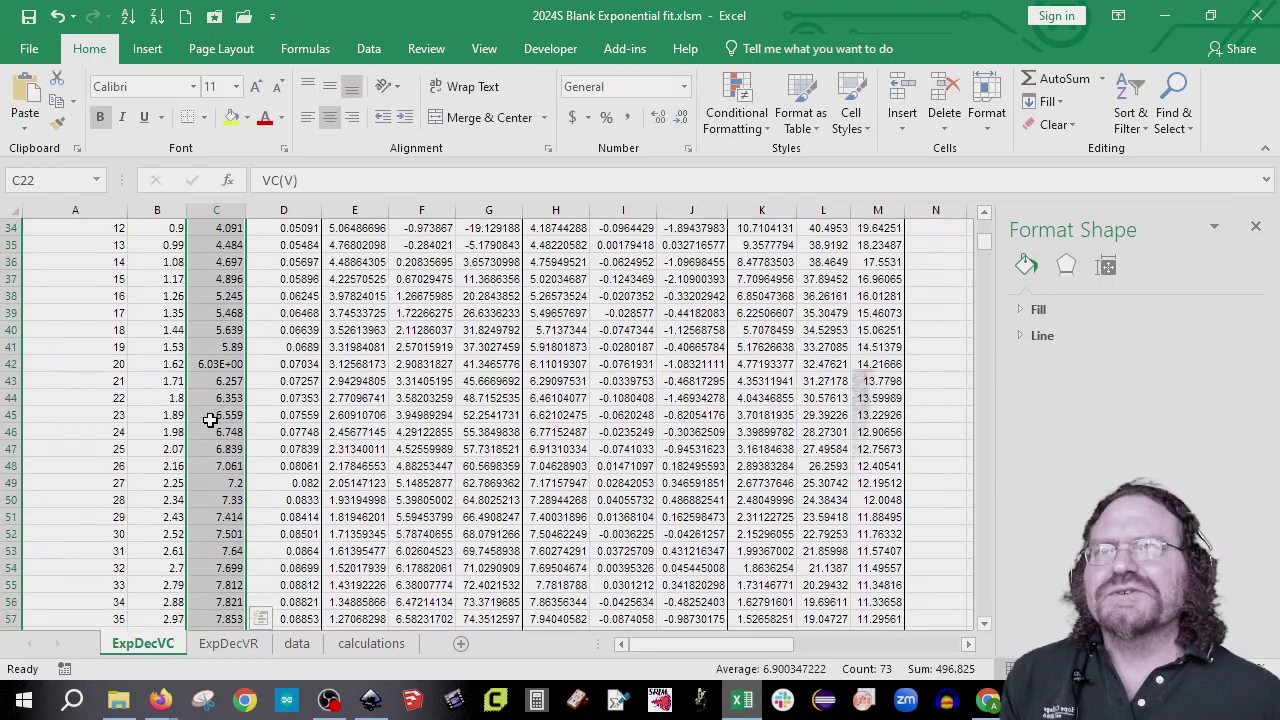
scroll(206, 423, up, 11)
scroll(290, 470, down, 6)
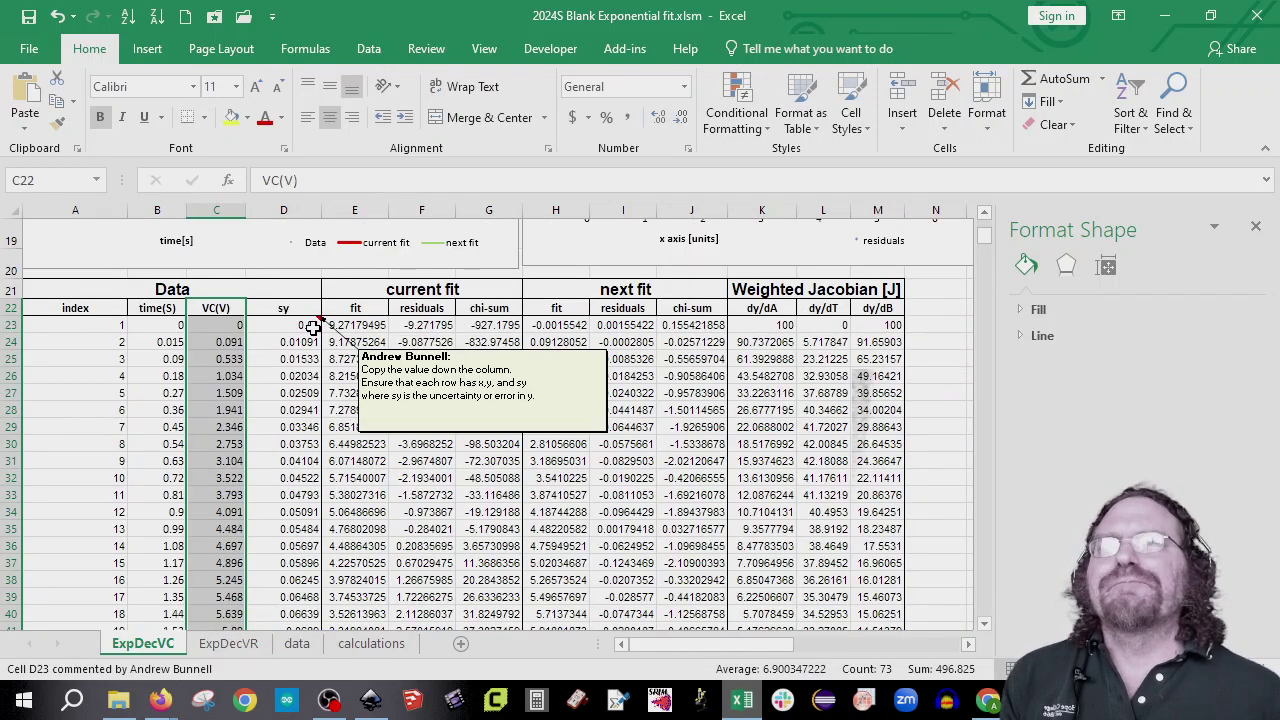
scroll(267, 416, up, 6)
scroll(267, 416, down, 2)
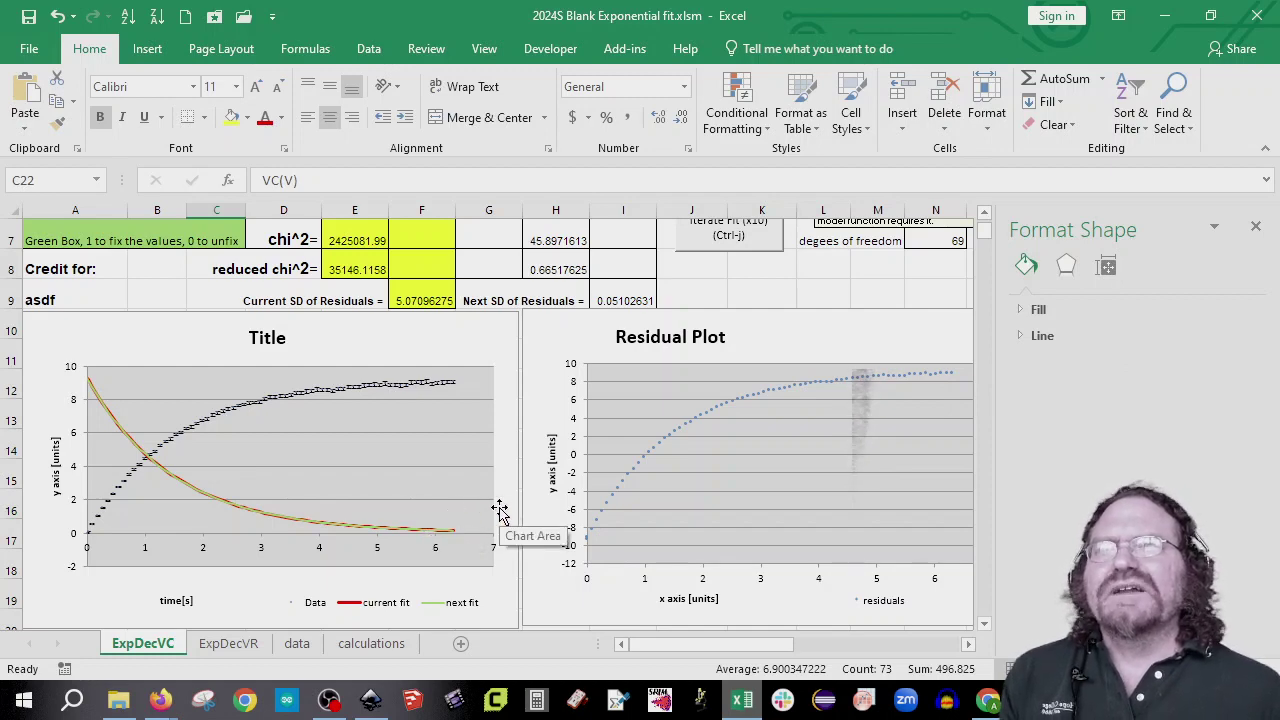
- Change the model equation in the ExpDecVC title in A1 to y = A*(1-exp(-x/T))+B
scroll(499, 511, up, 2)
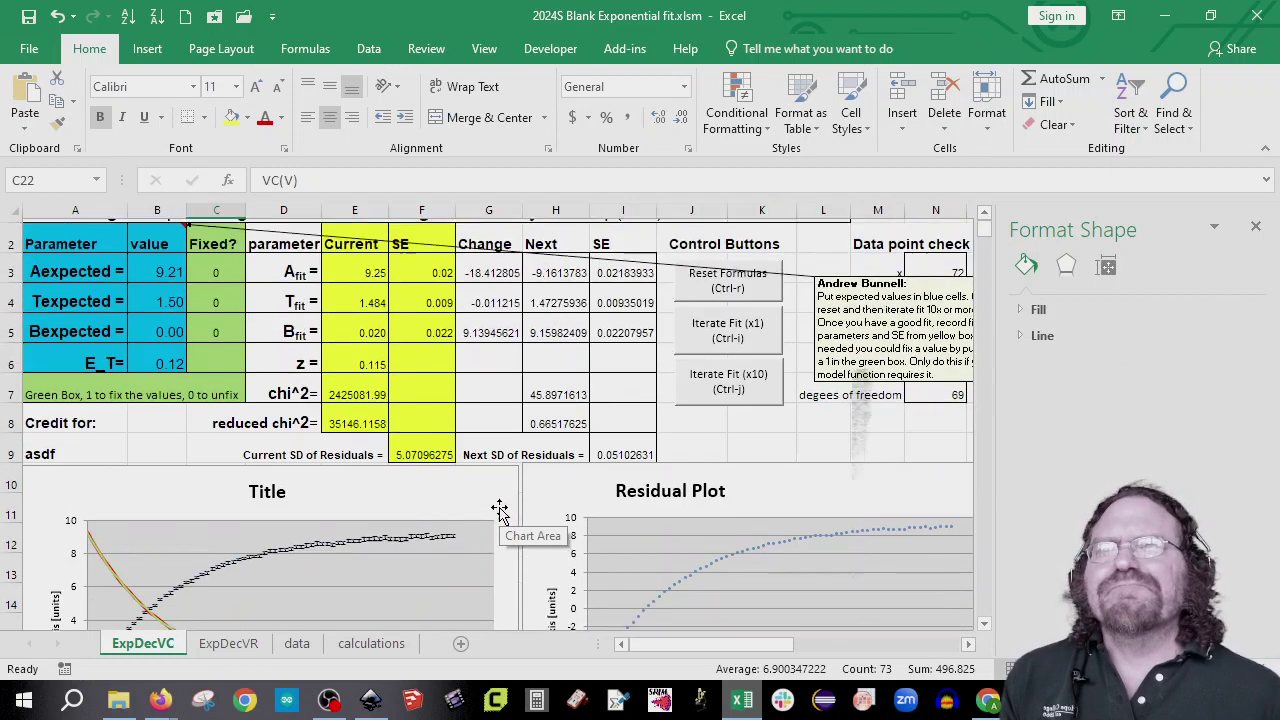
click(27, 242)
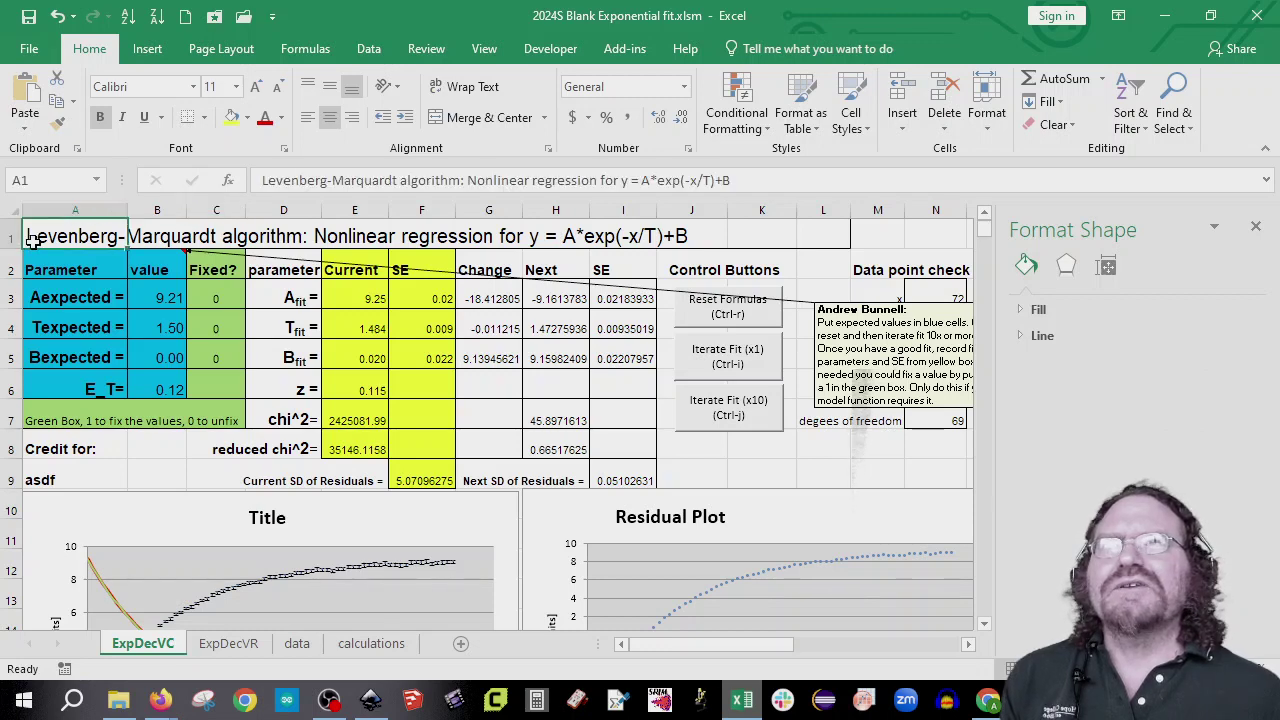
click(642, 181)
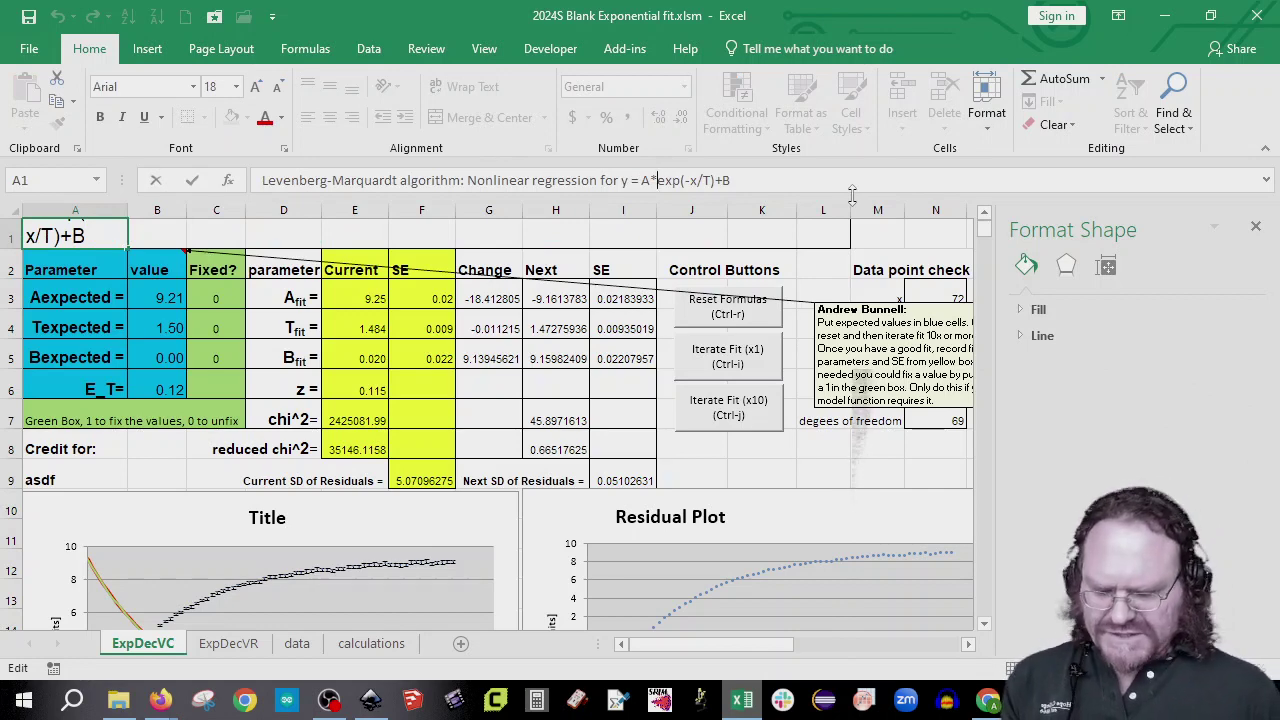
text((1-)
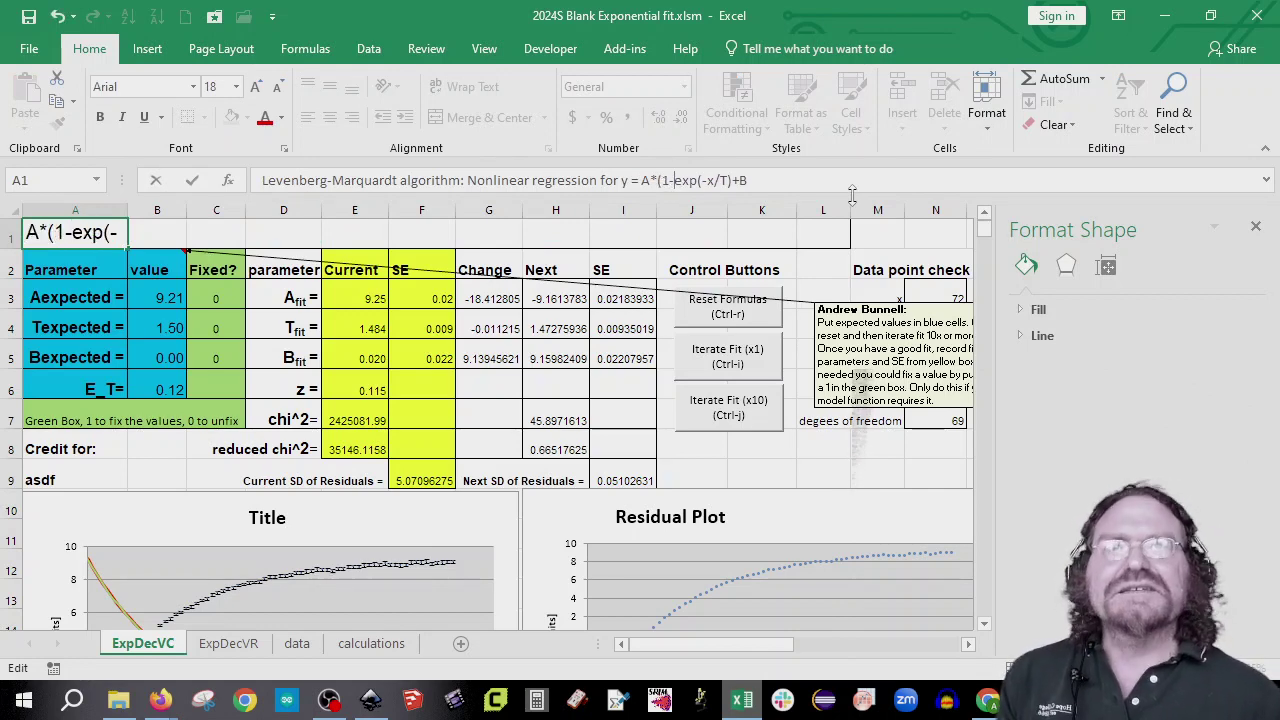
key(Right)
key(Right)
key(Right)
key(Right)
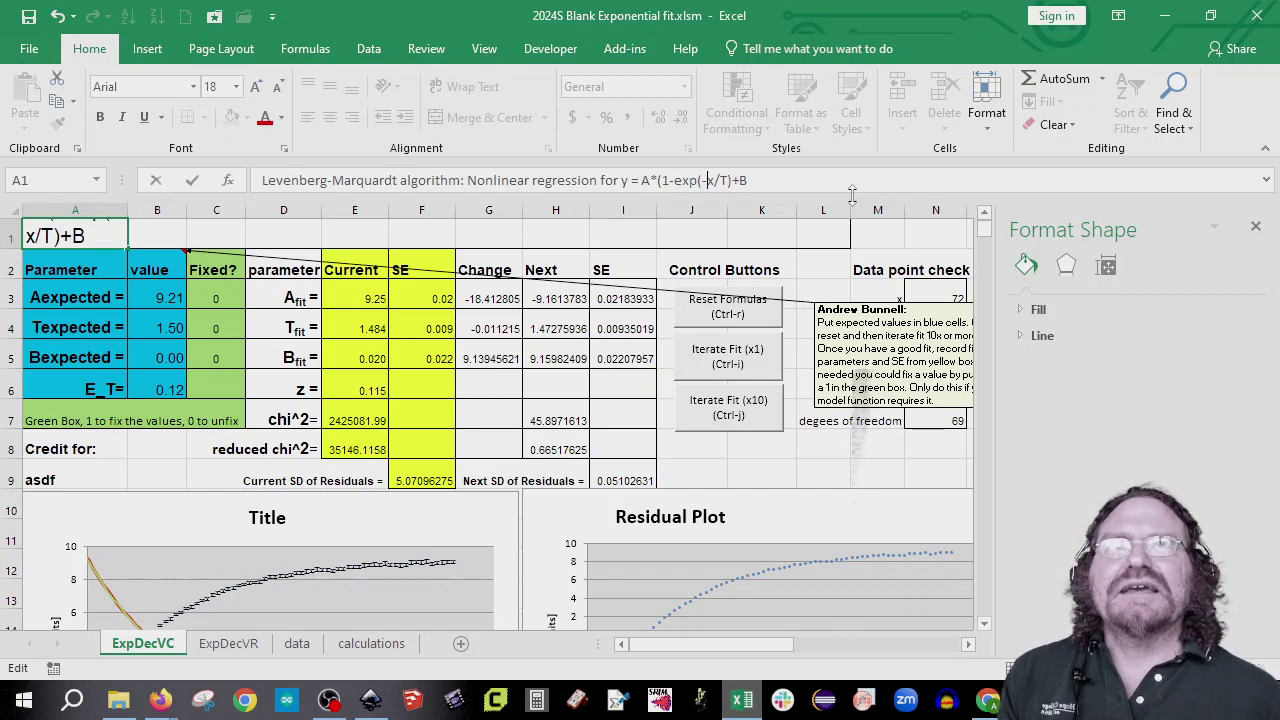
text())
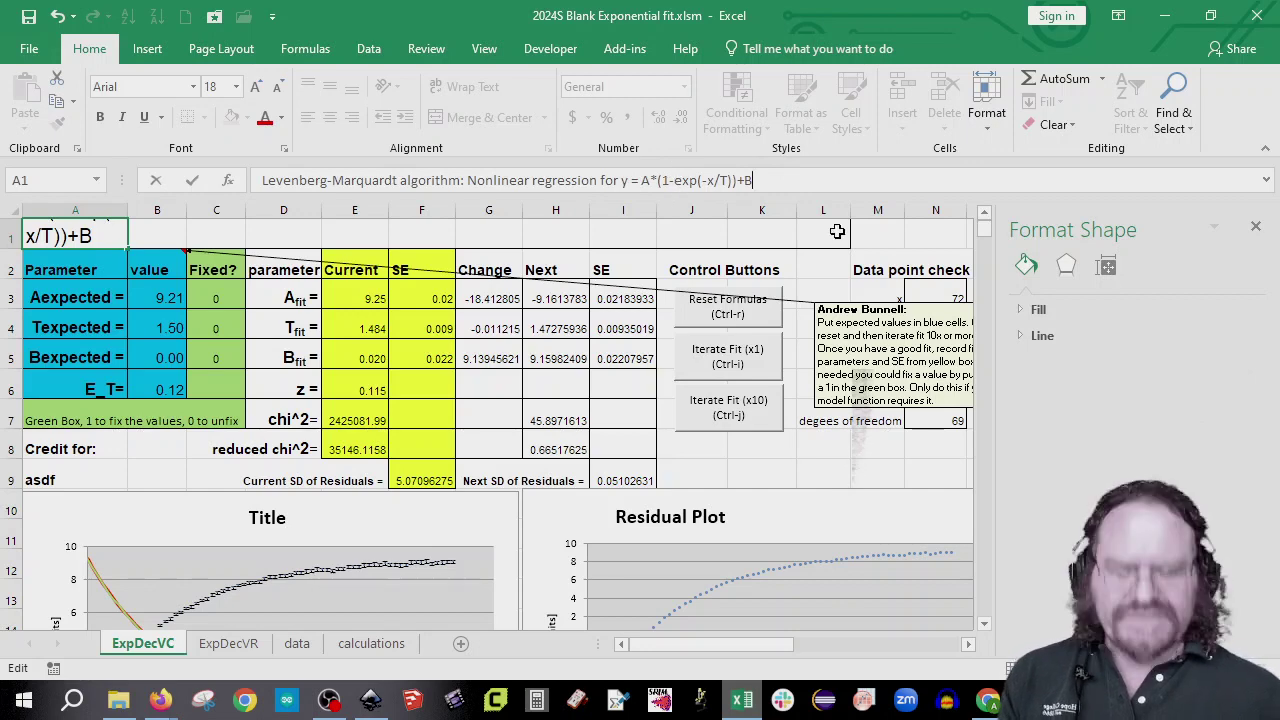
key(Return)
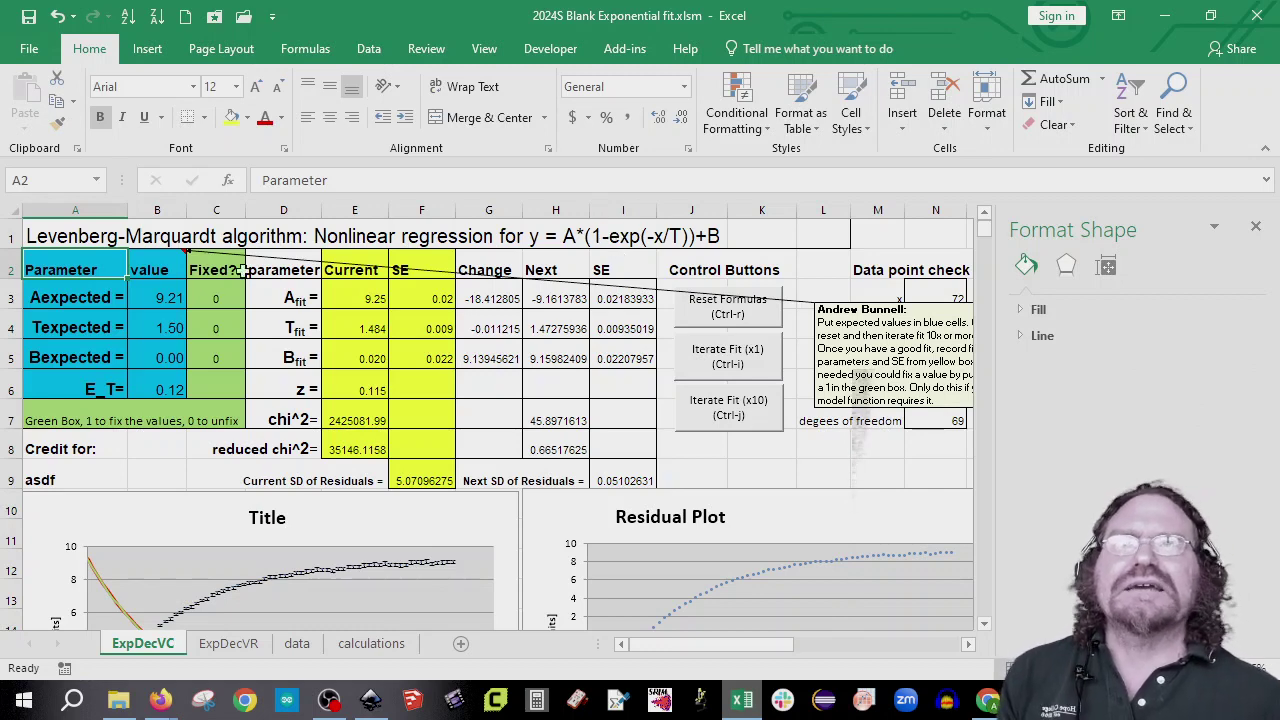
- Set Aexpected to the negative of calculations!B4 and Bexpected to the negative of the Aexpected cell
click(160, 296)
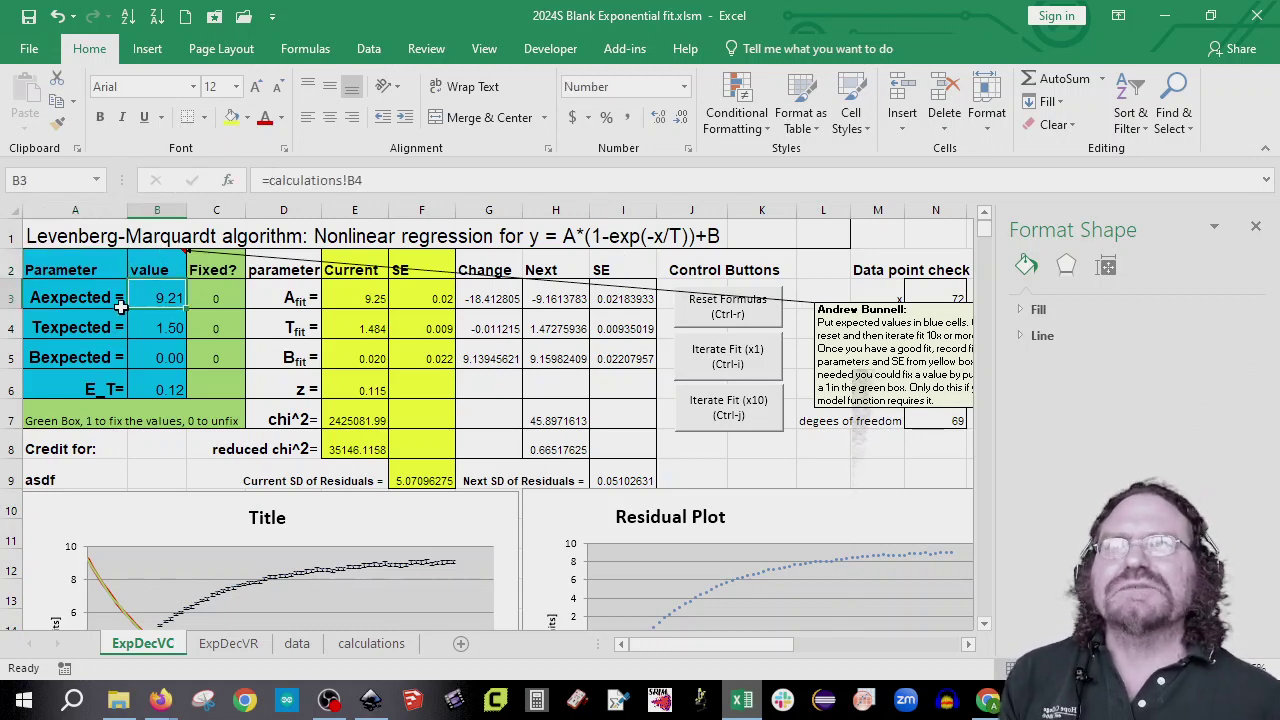
click(289, 182)
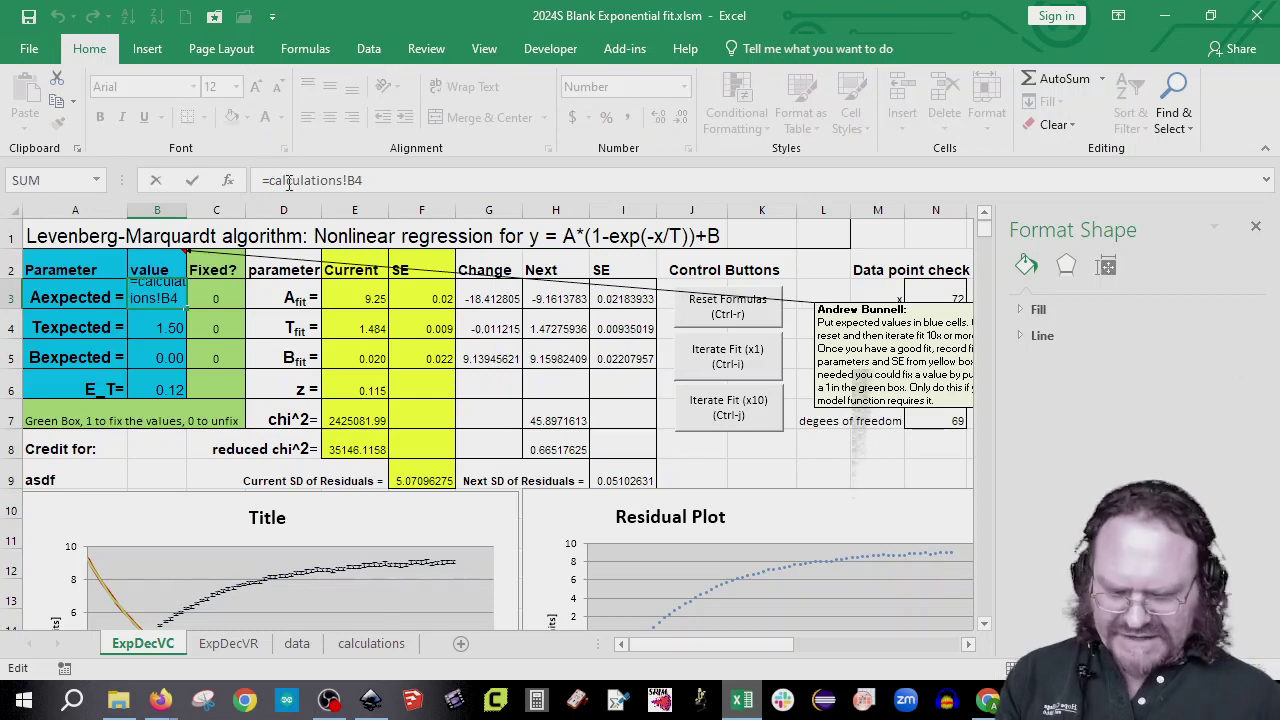
key(Return)
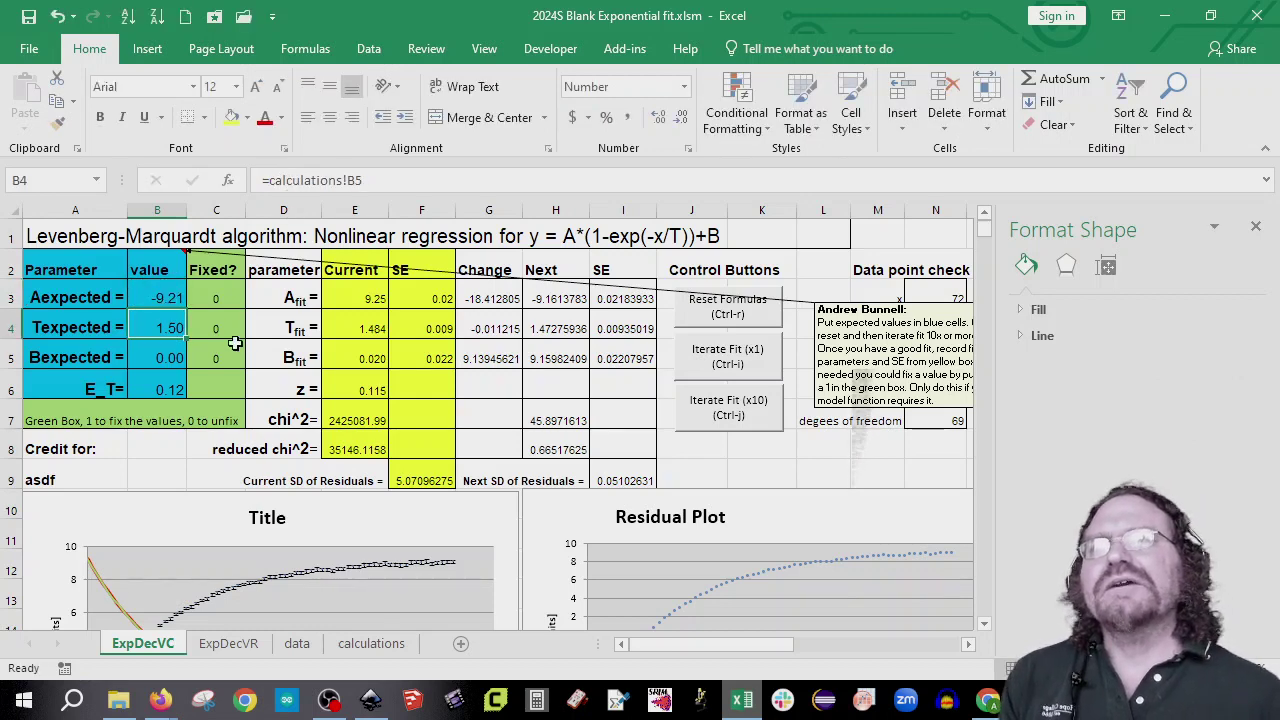
click(145, 357)
text(=-)
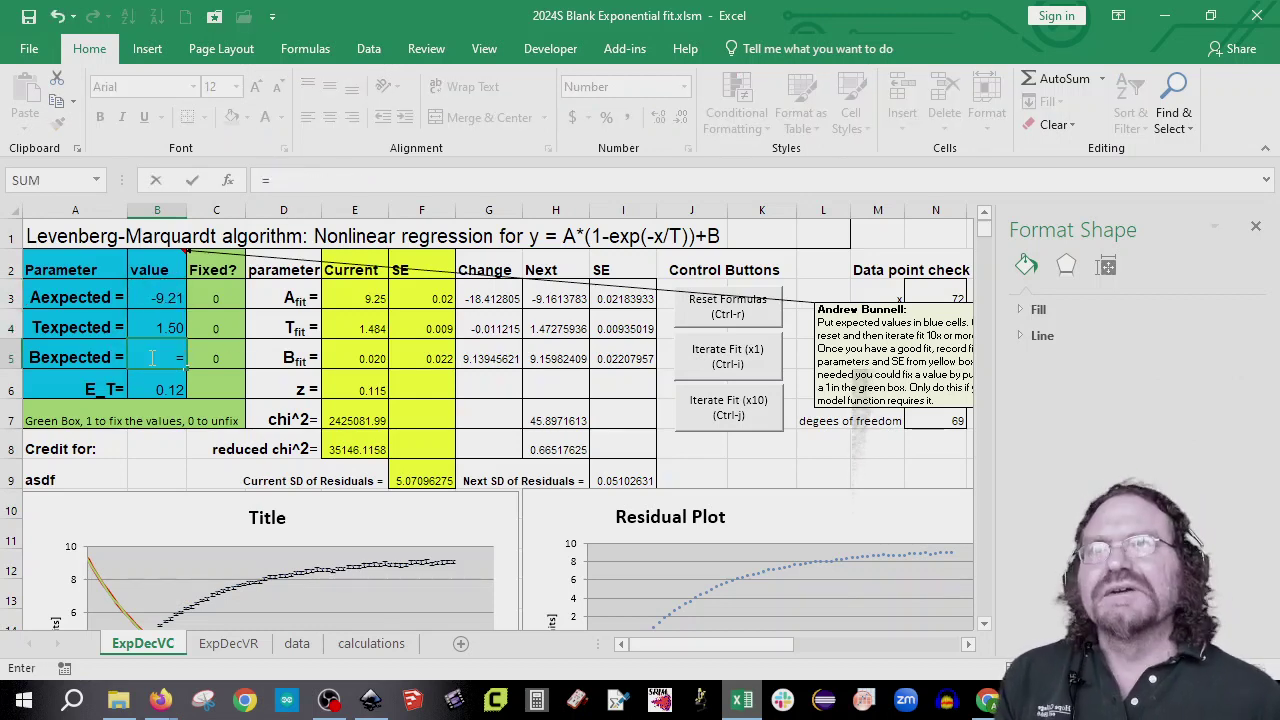
click(170, 298)
key(Return)
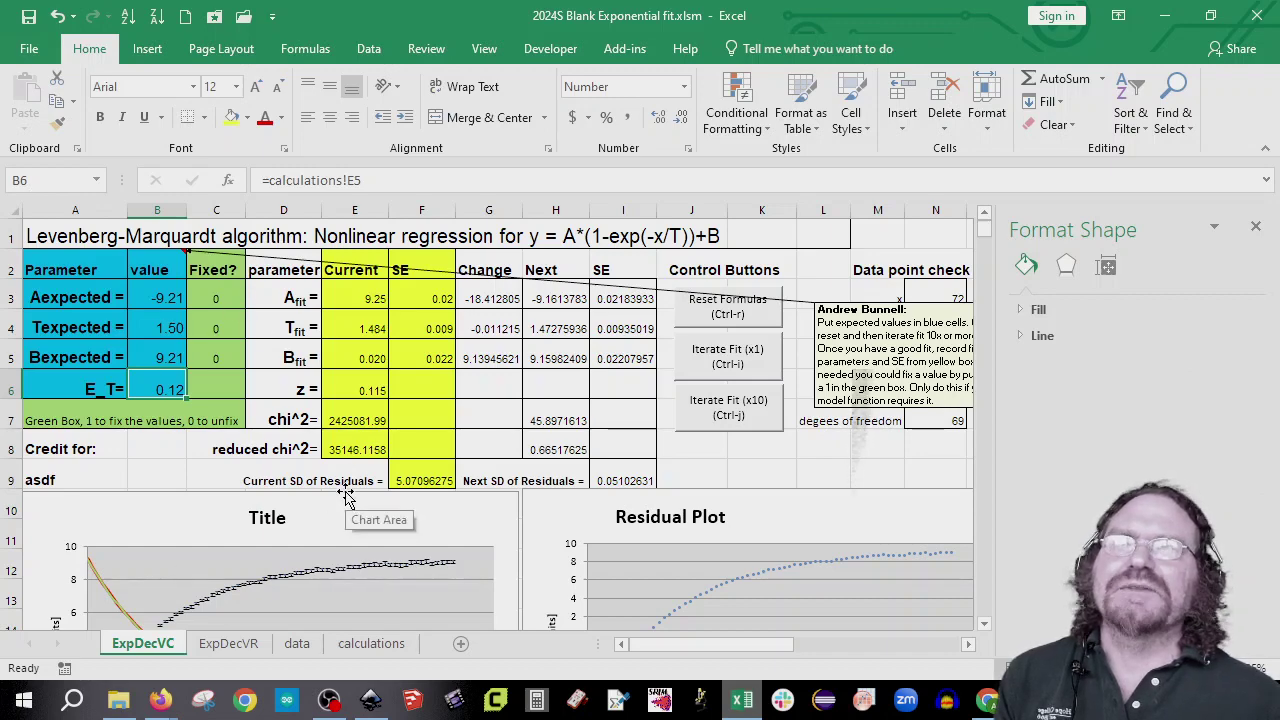
- Reset the fit formulas on ExpDecVC to the expected parameter values and check the fit chart
scroll(345, 510, down, 1)
scroll(205, 290, up, 1)
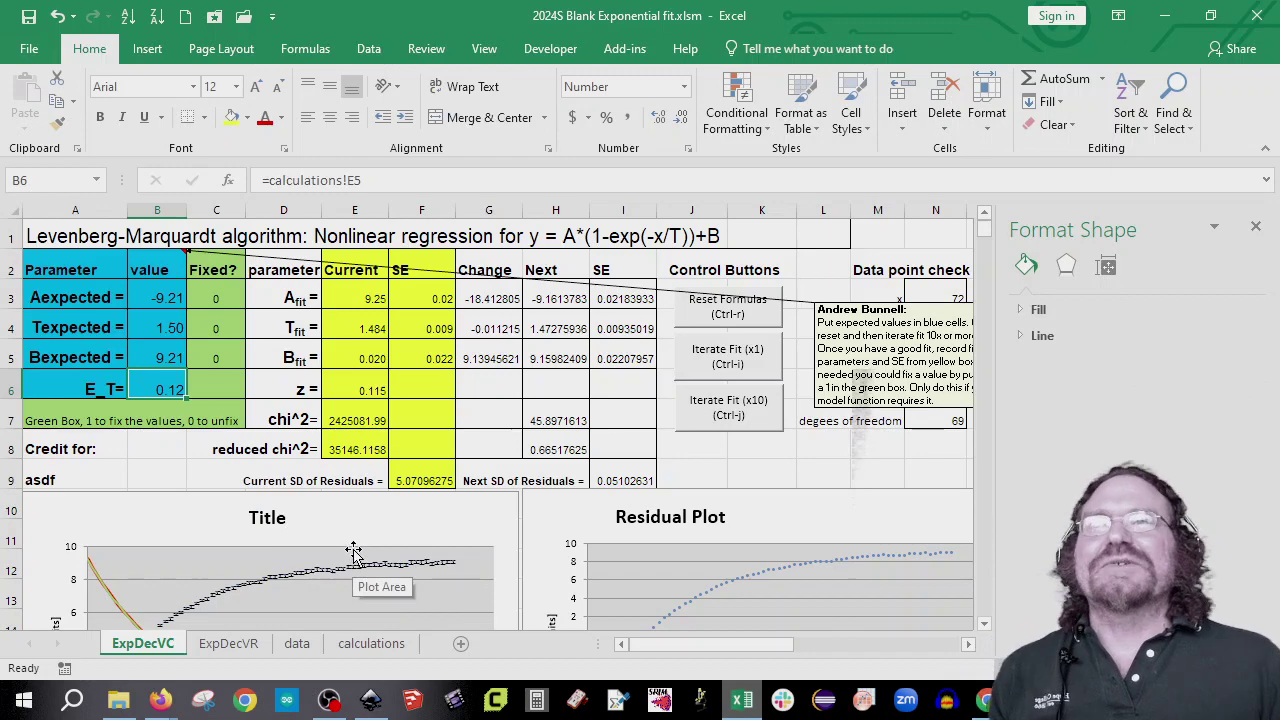
scroll(359, 545, down, 2)
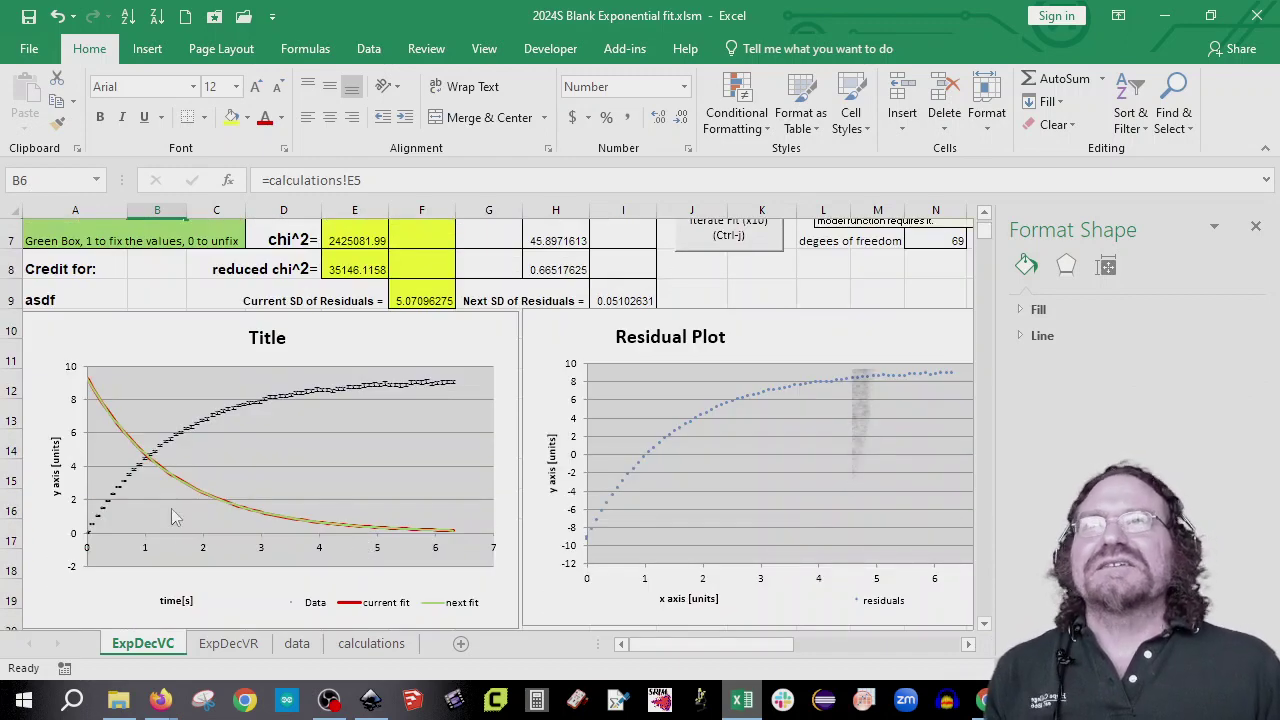
scroll(270, 528, up, 2)
click(752, 310)
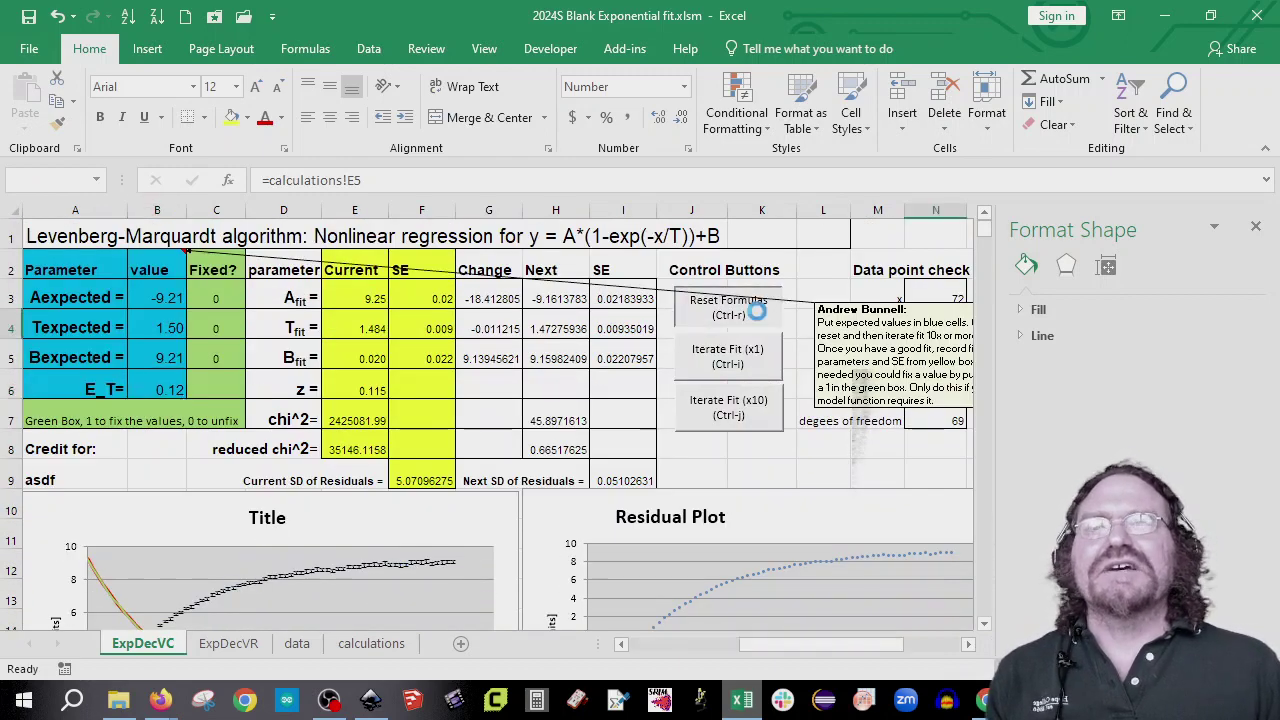
scroll(448, 547, down, 2)
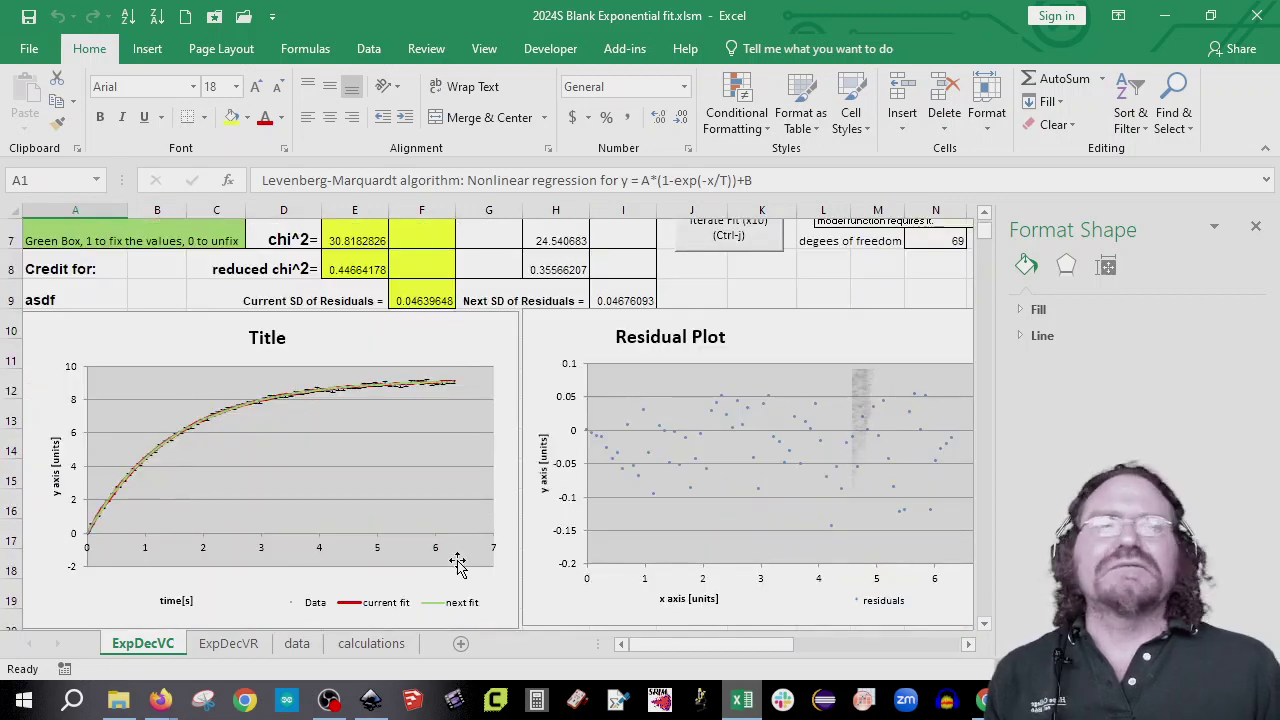
- Iterate the VC fit ten times and select the cell with the z value
scroll(460, 558, up, 2)
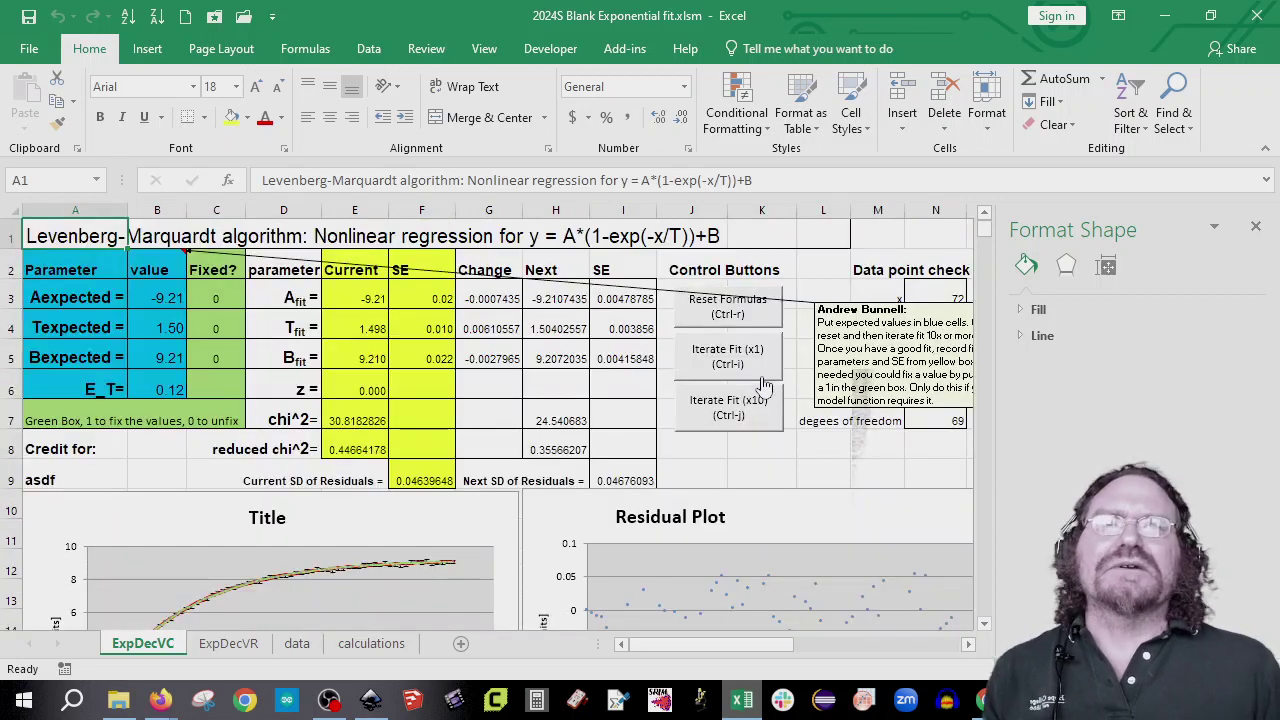
click(756, 420)
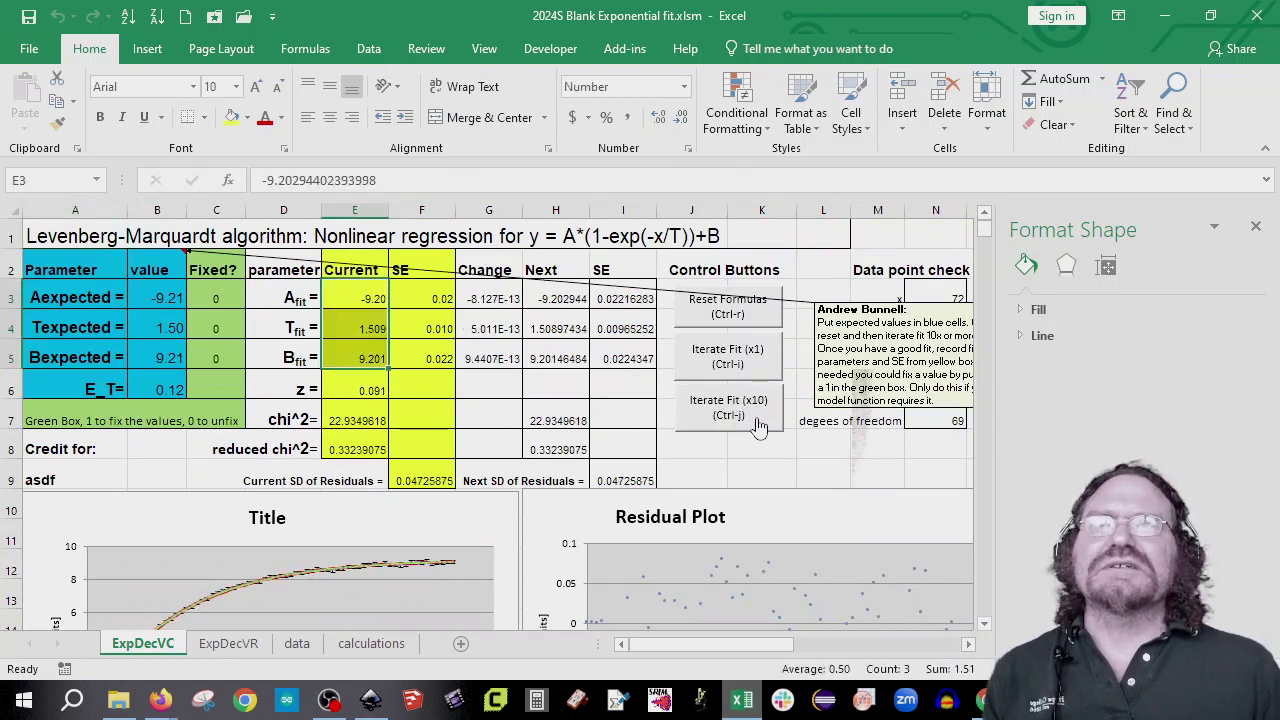
click(367, 392)
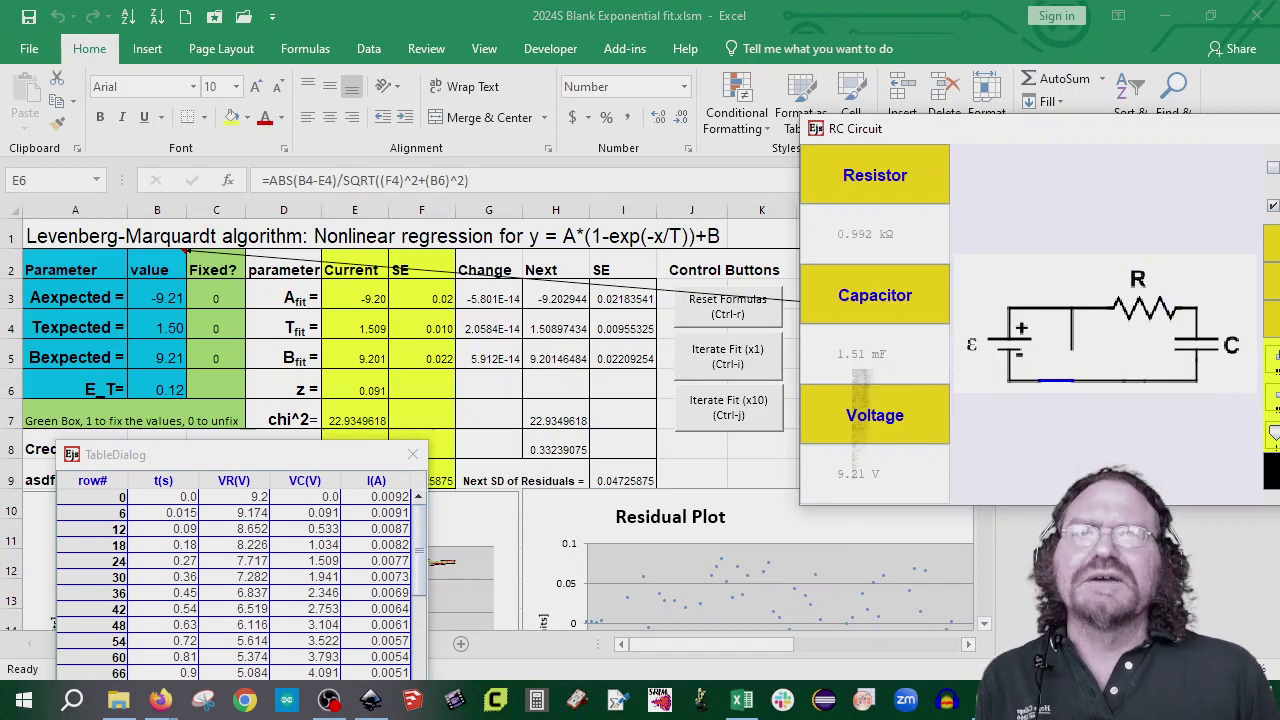
- Switch to the RC Circuit simulation, set Initial VC to 3 V, and show the graphs with the windows spread apart
drag(975, 138, 549, 112)
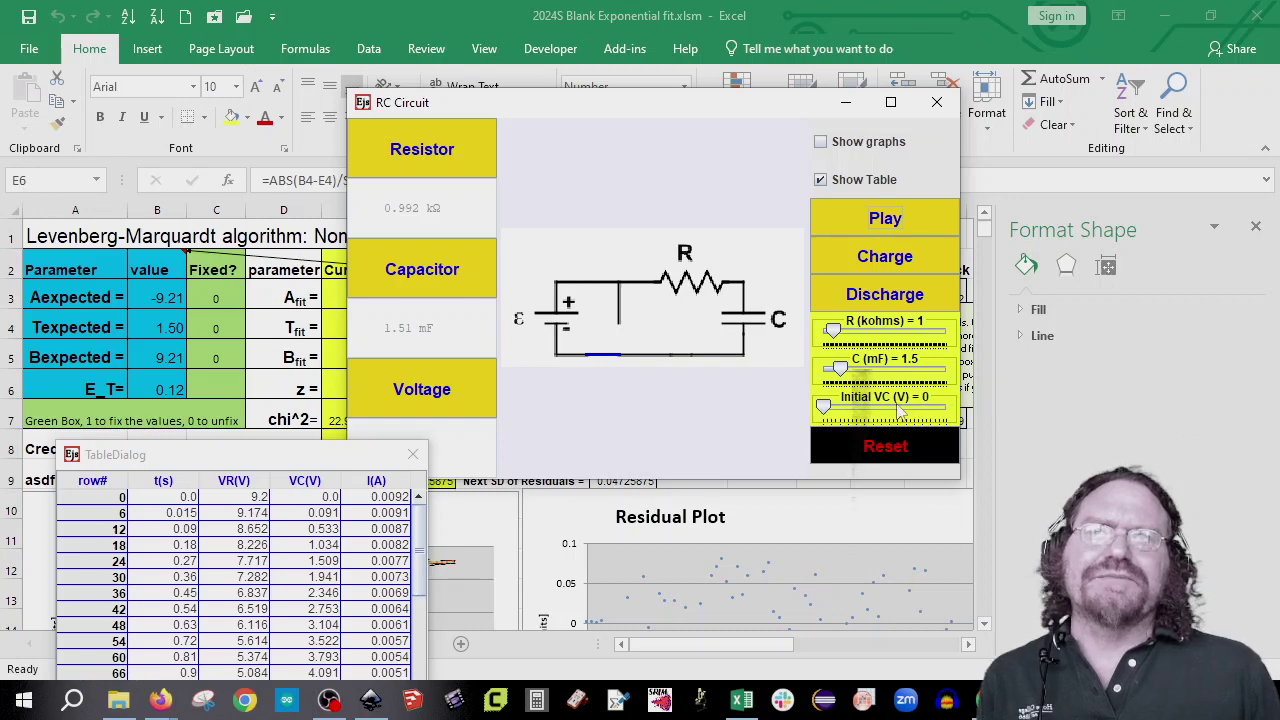
drag(823, 408, 960, 410)
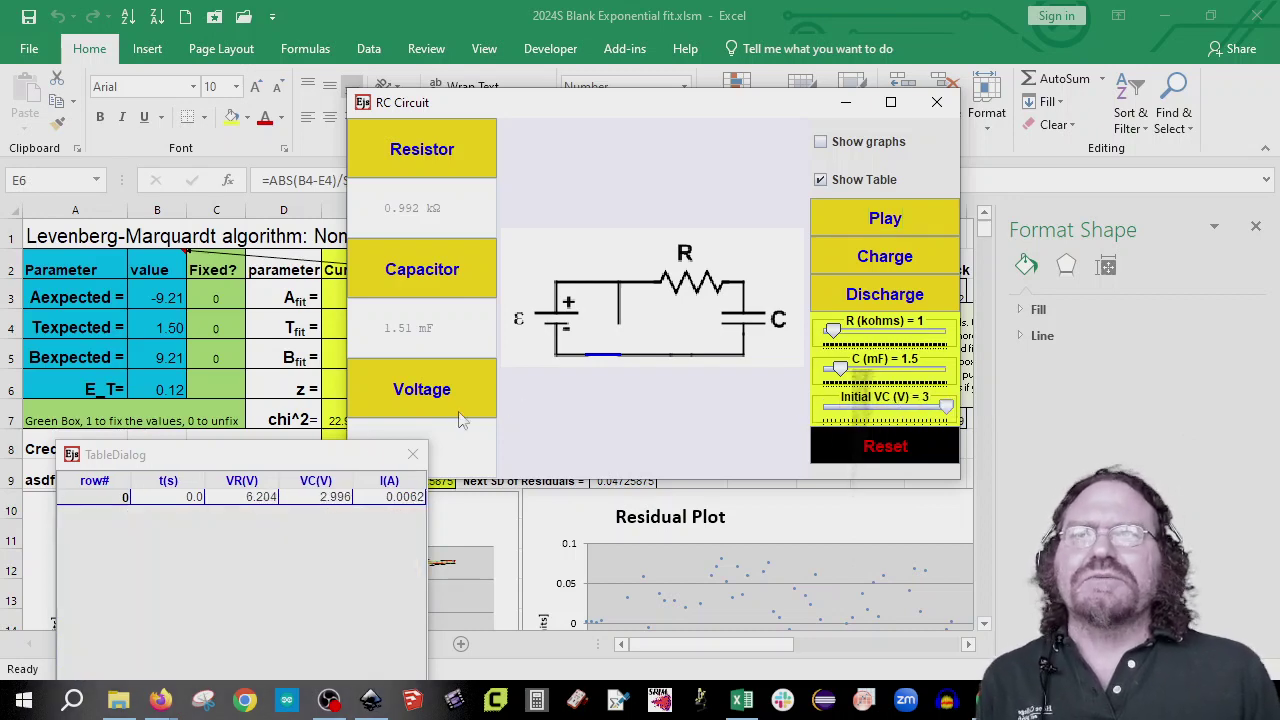
drag(275, 455, 251, 135)
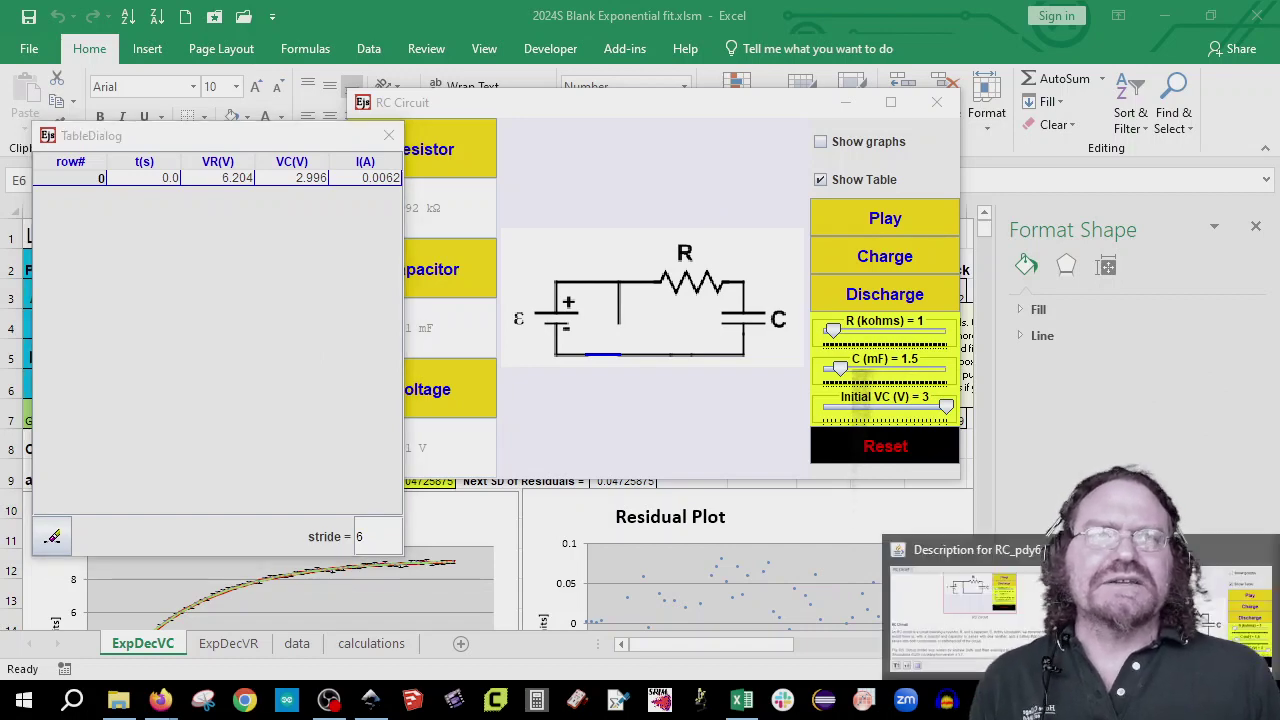
click(820, 141)
drag(657, 112, 409, 71)
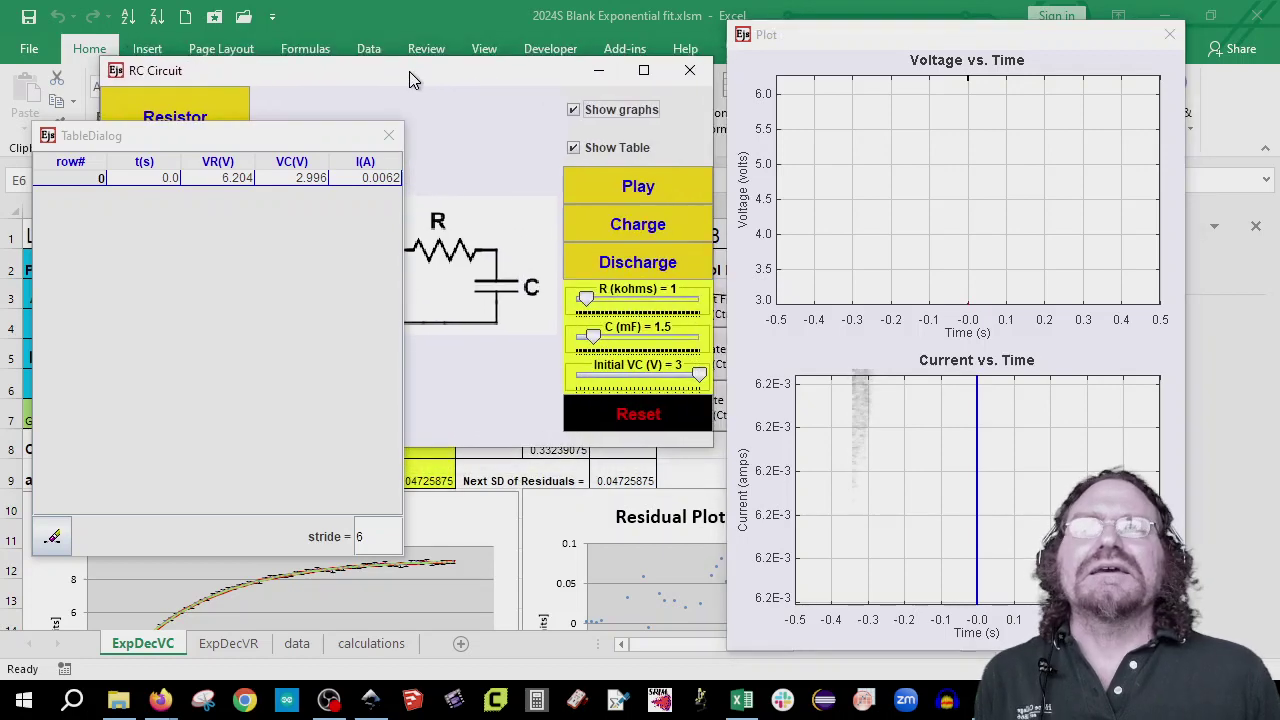
- Run the charging simulation for about 6 s, pause it, and select all rows of the data table for copying
click(667, 195)
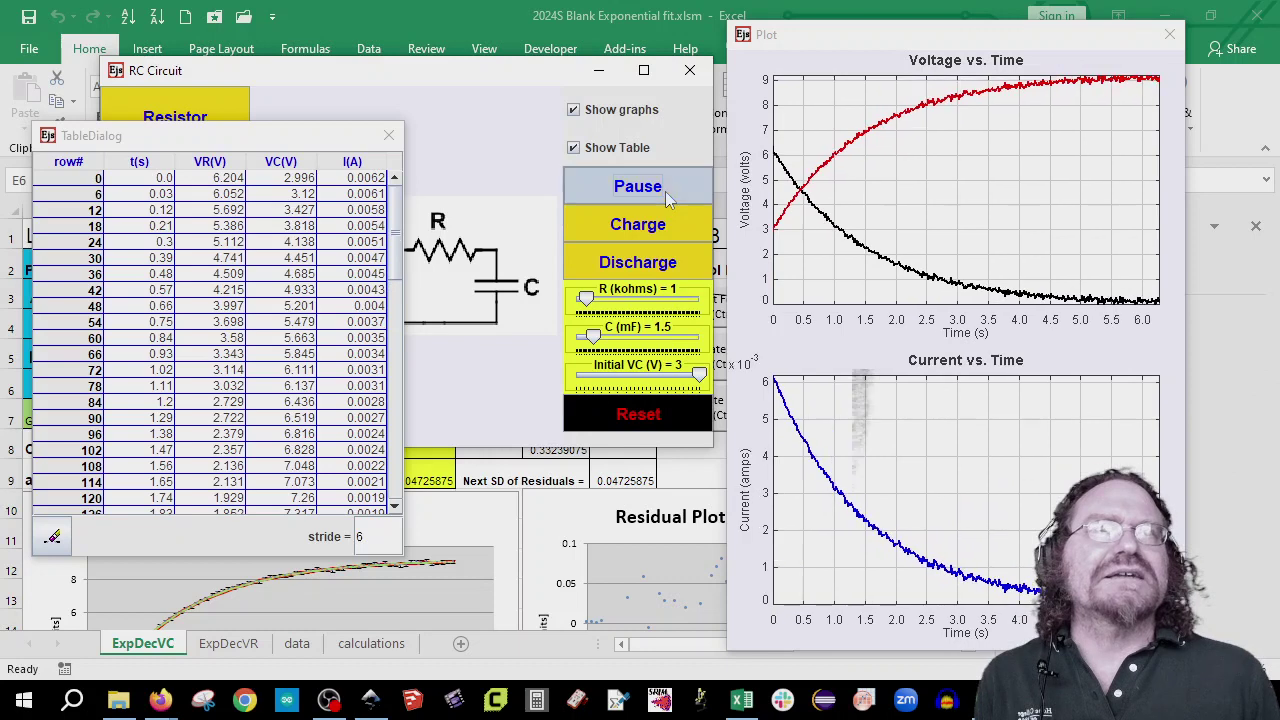
click(665, 191)
click(171, 183)
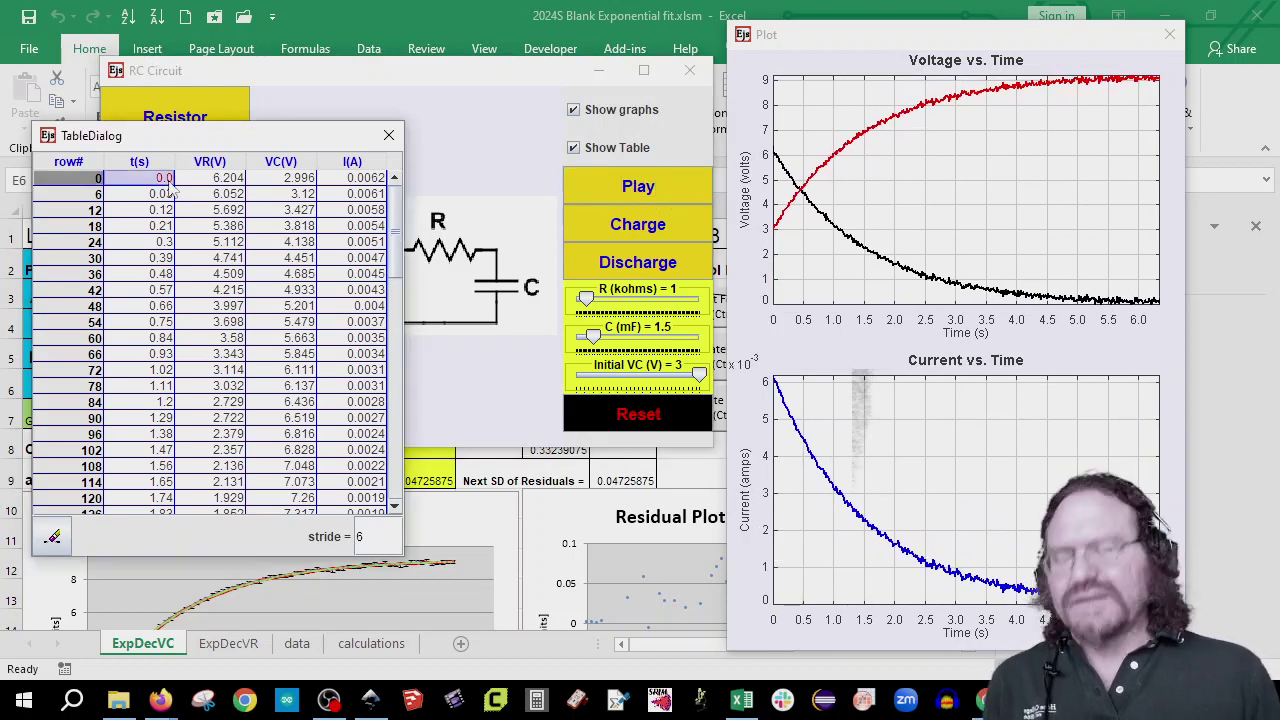
key(ctrl+a)
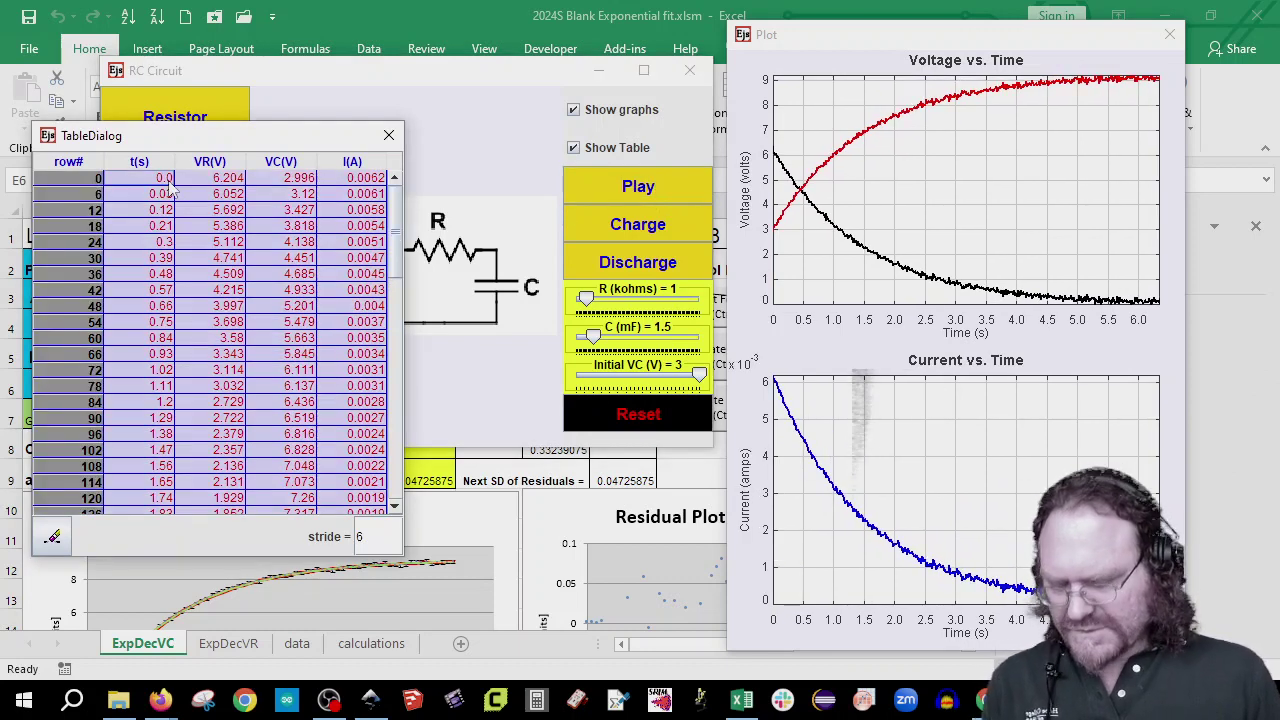
- Switch to the data sheet in Excel and paste the simulation table starting at cell G2
click(300, 648)
click(298, 645)
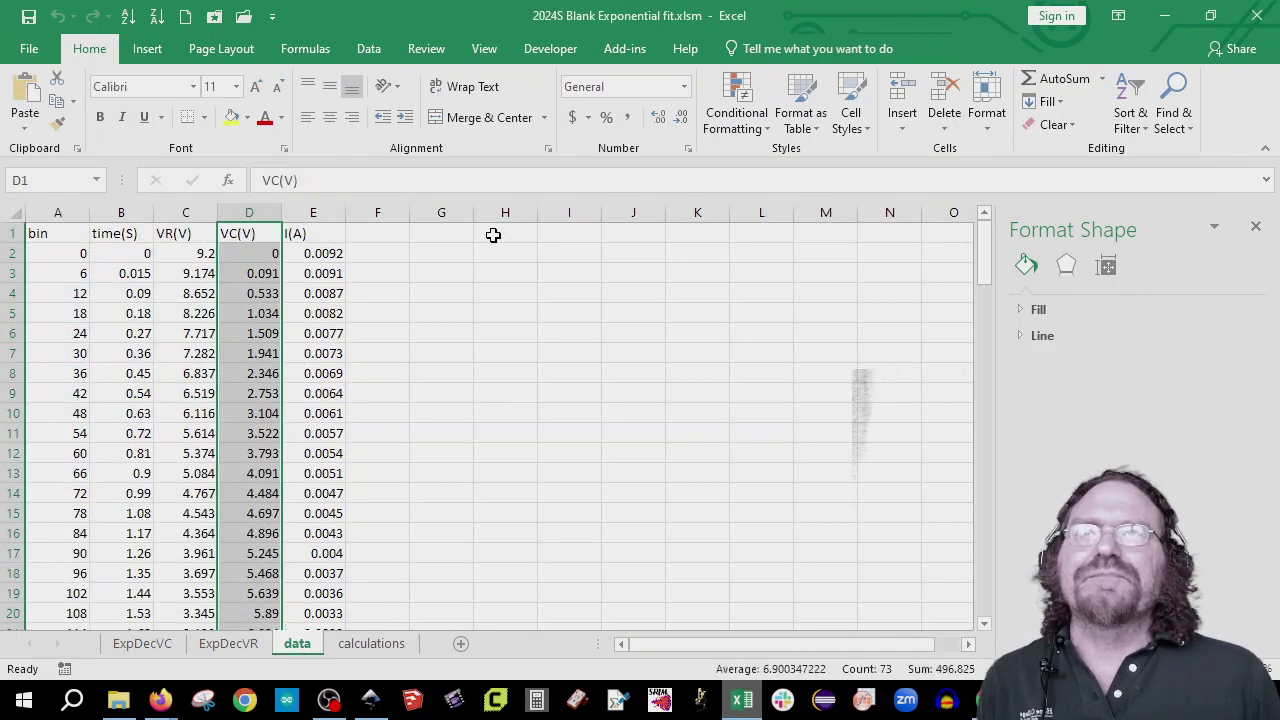
click(457, 257)
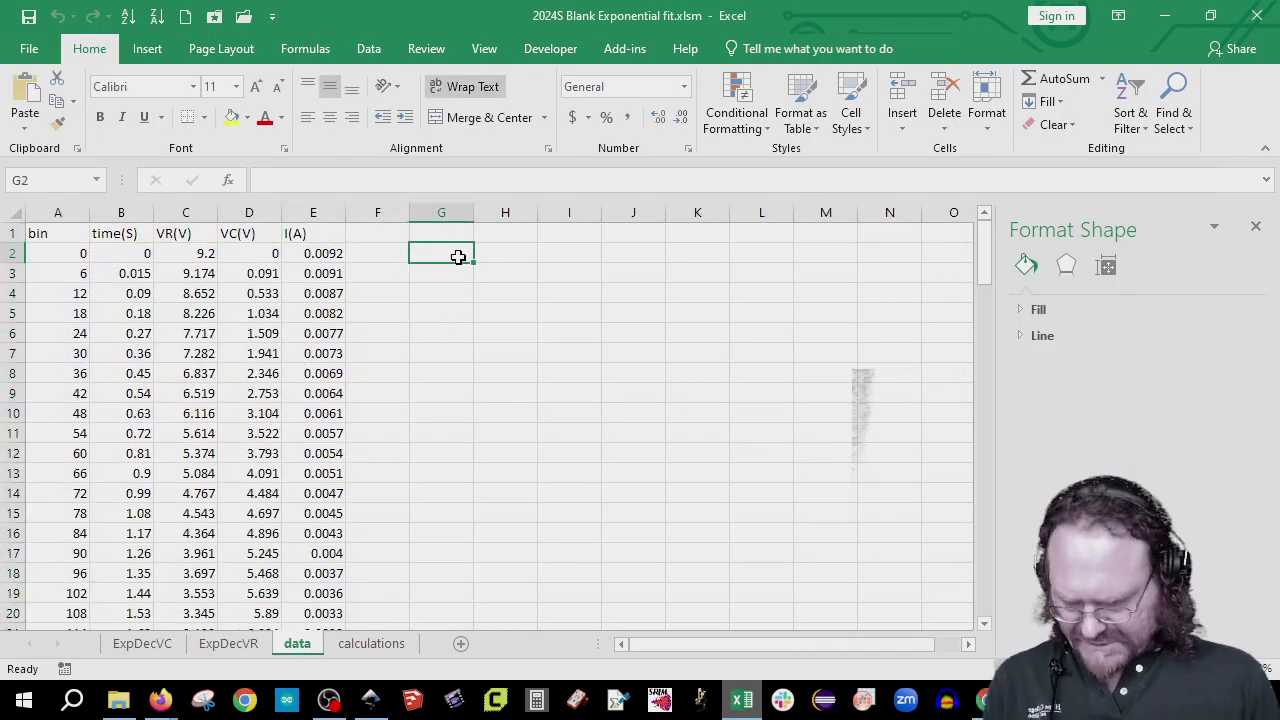
key(ctrl+v)
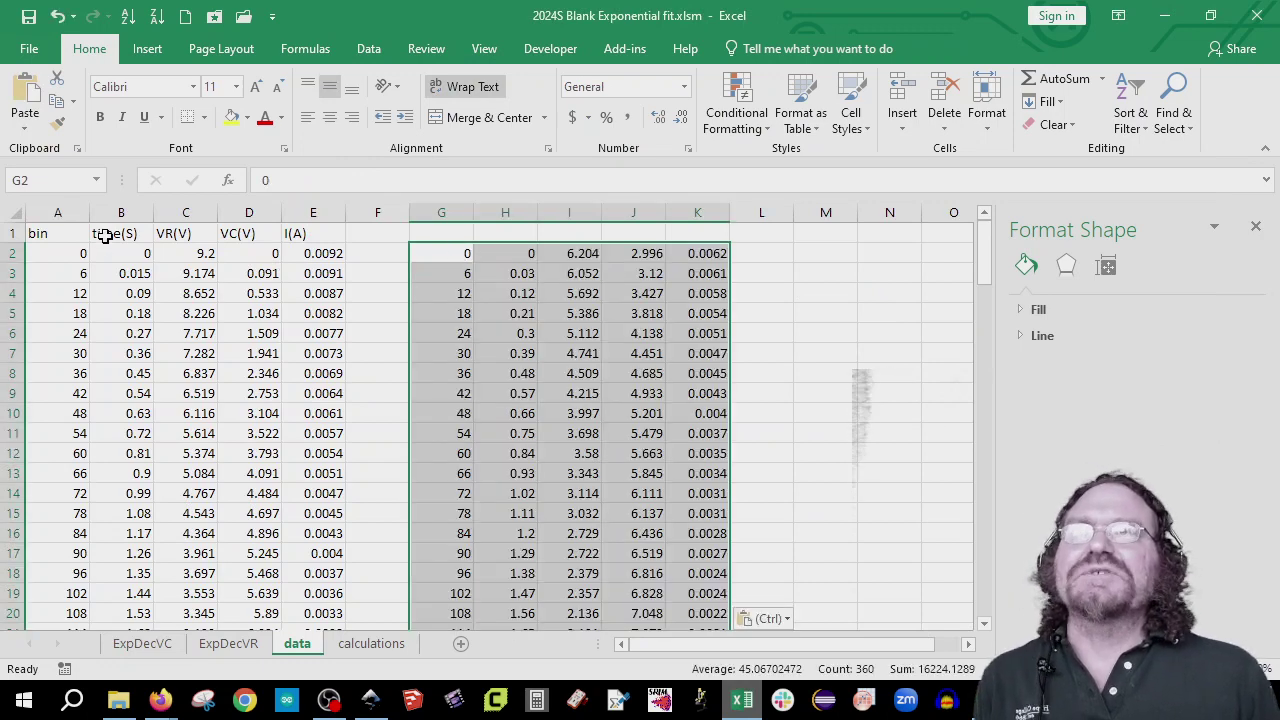
- Copy the time, VR, VC and I headers from B1:E1 to the new data columns starting at H1
drag(106, 236, 297, 236)
key(ctrl+c)
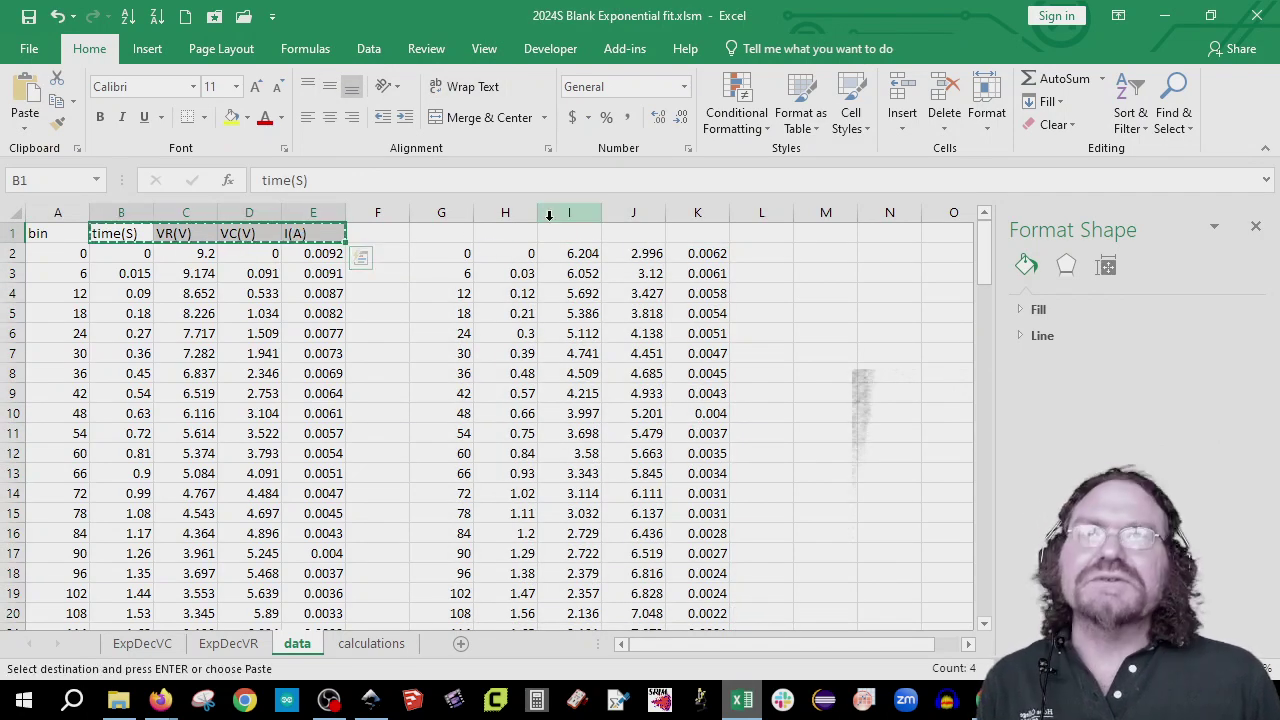
click(508, 232)
key(ctrl+v)
- Label the new data set in cell G1 as VC=3V, with a capital V
click(450, 235)
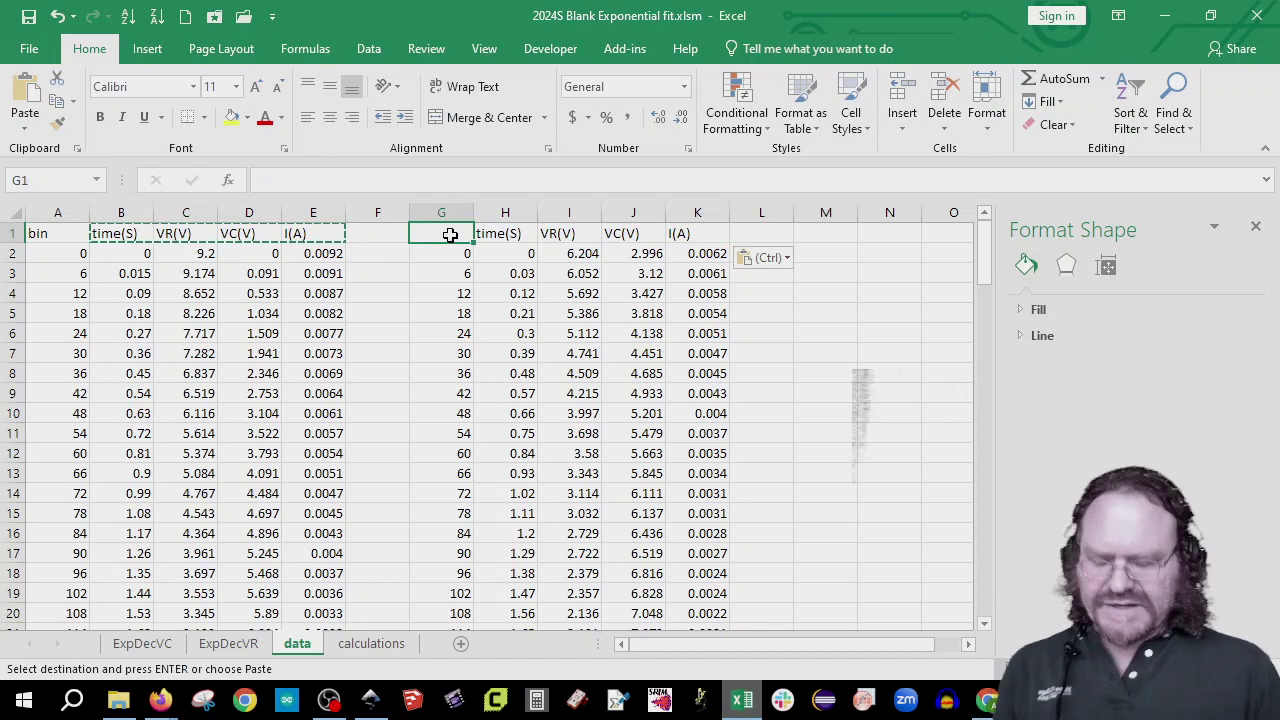
text(VC=3v)
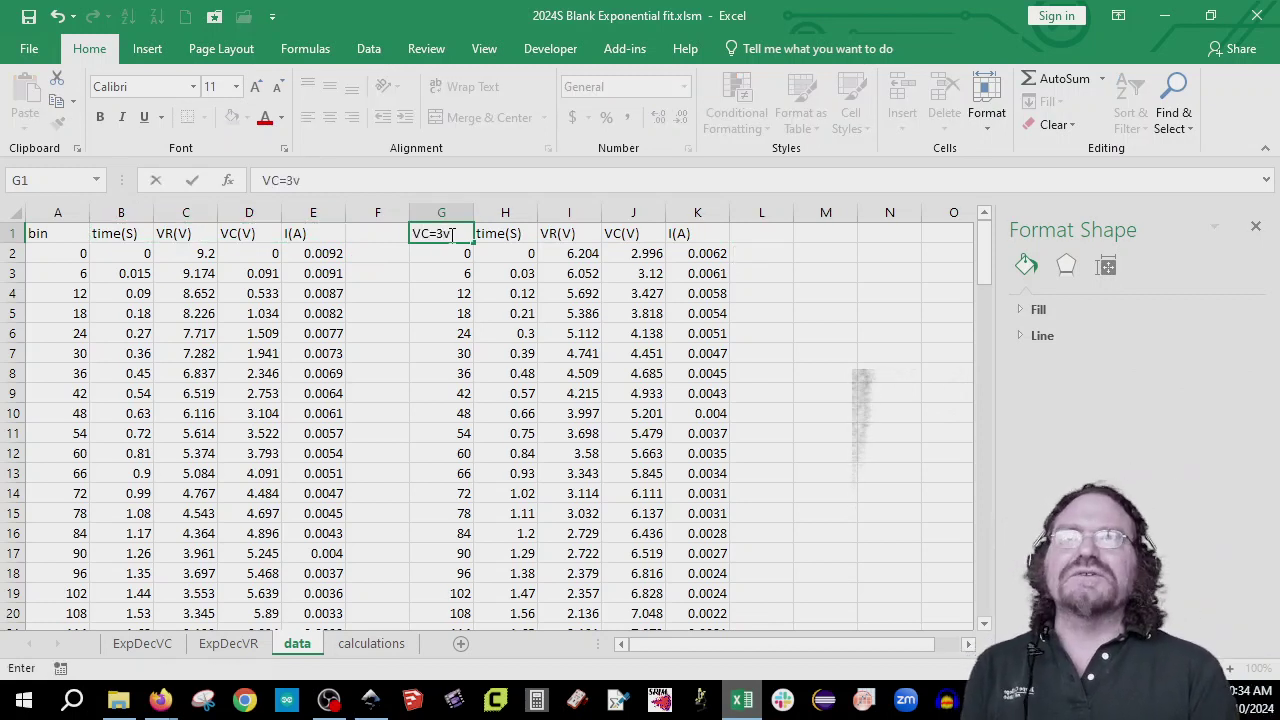
key(Return)
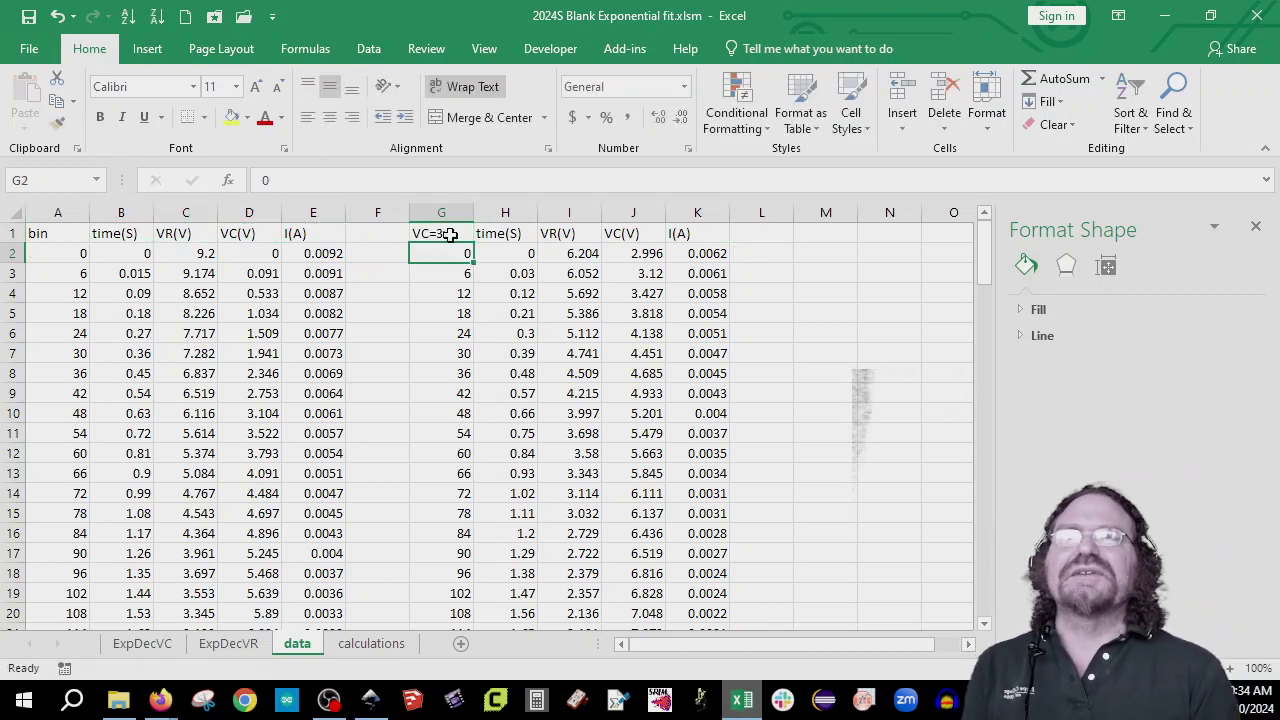
click(450, 235)
click(340, 180)
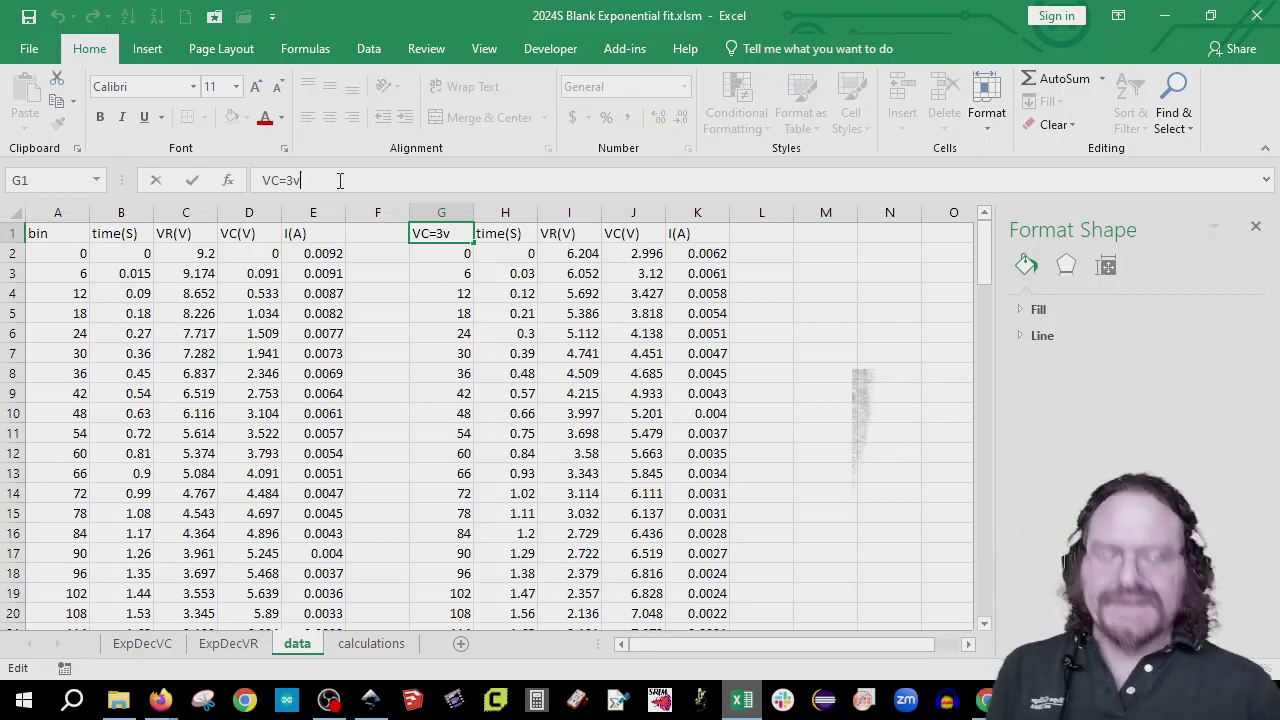
text(V)
key(Return)
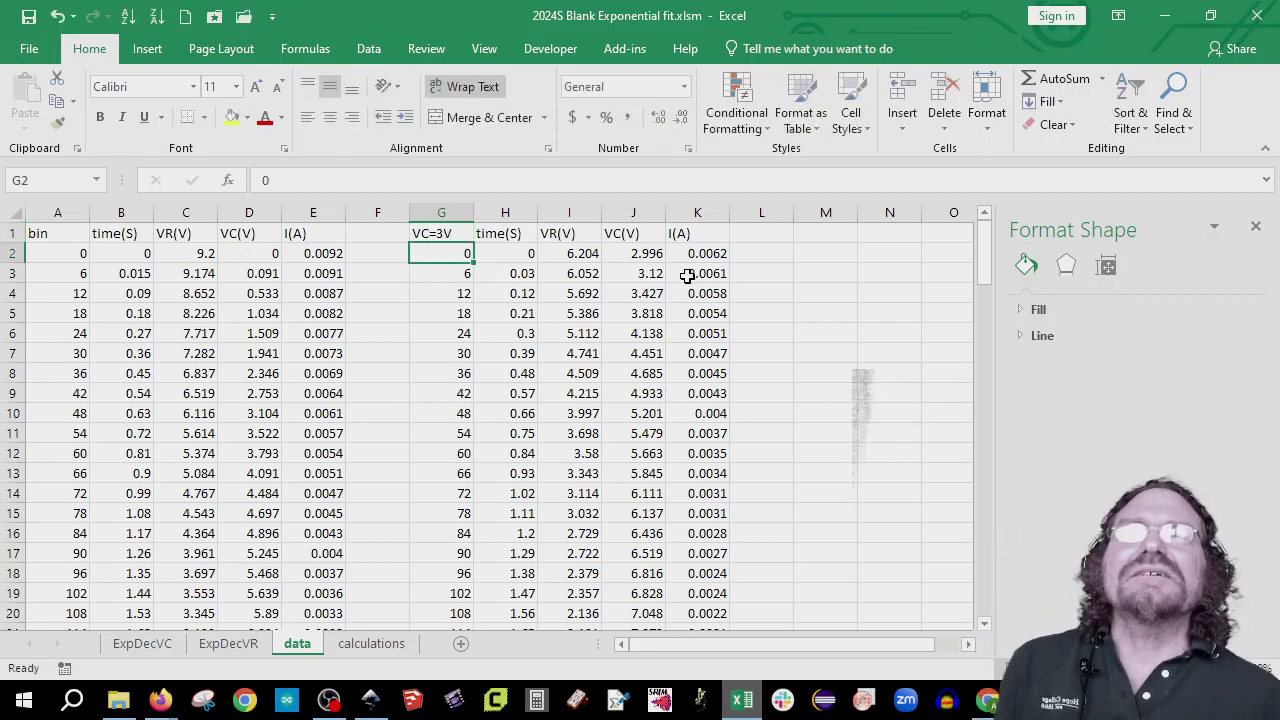
- Create a copy of the ExpDecVC sheet in the same workbook, placed before the original
click(148, 644)
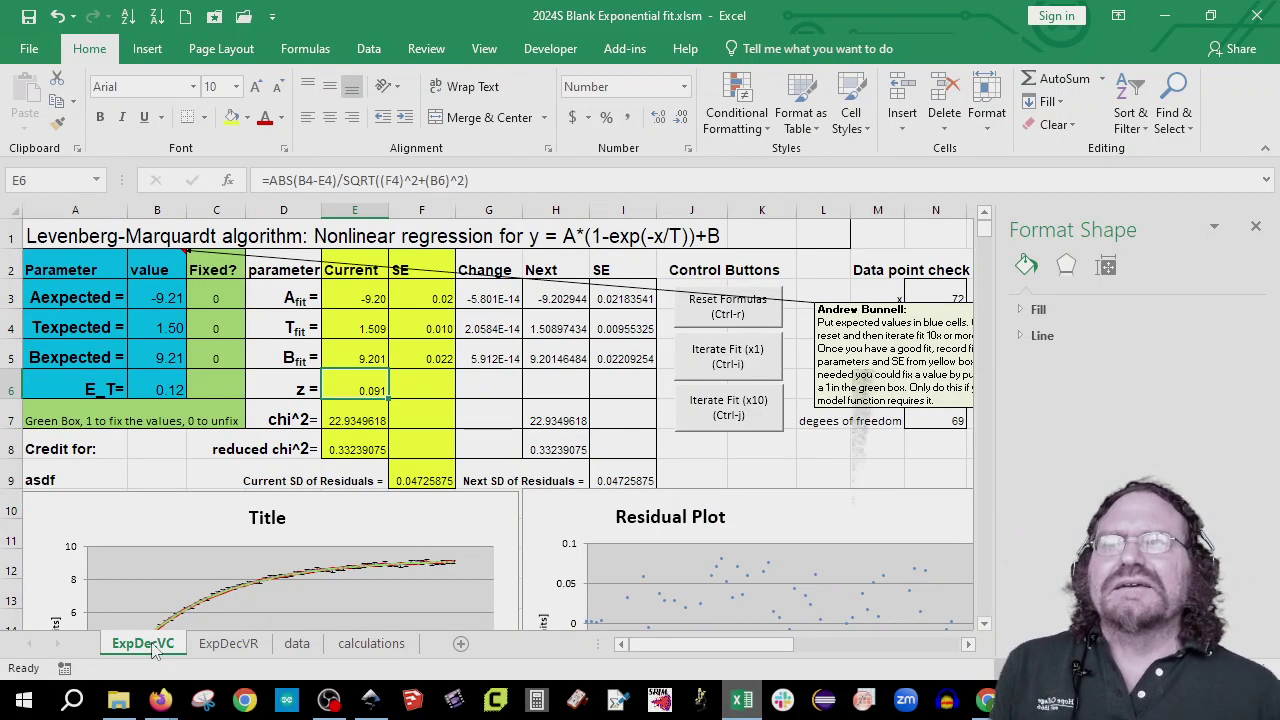
right_click(153, 646)
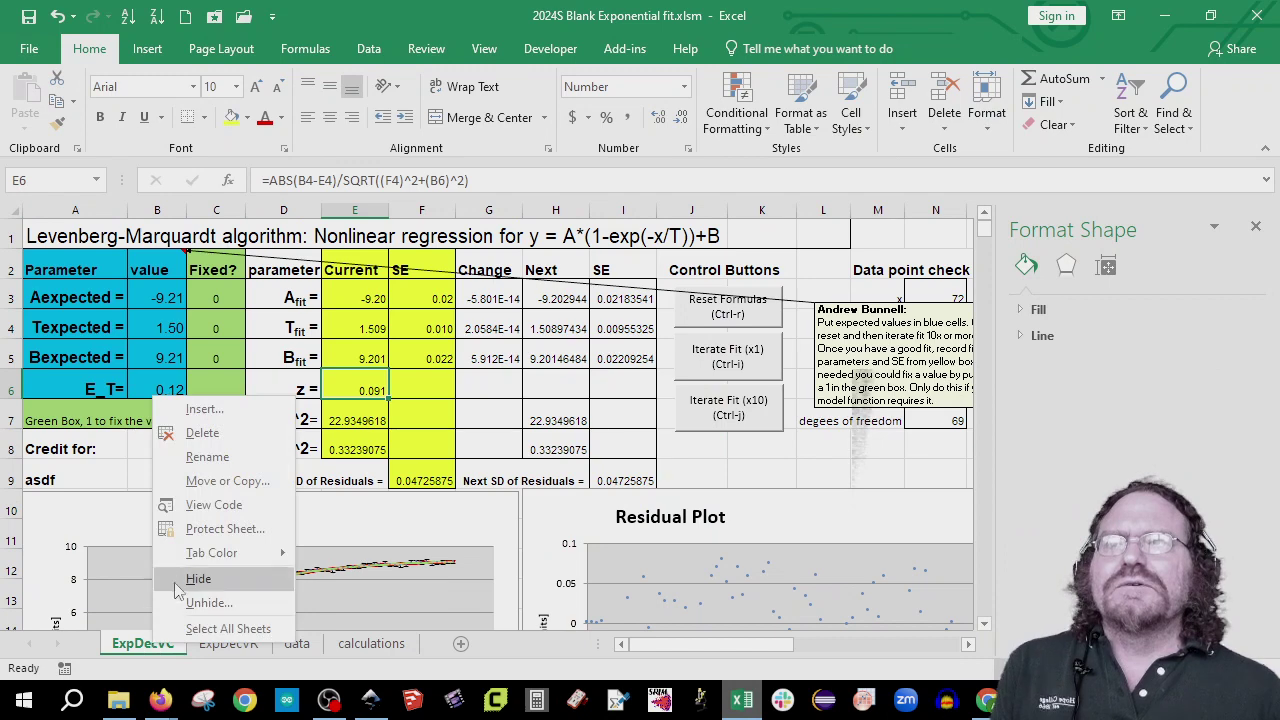
click(227, 481)
click(97, 559)
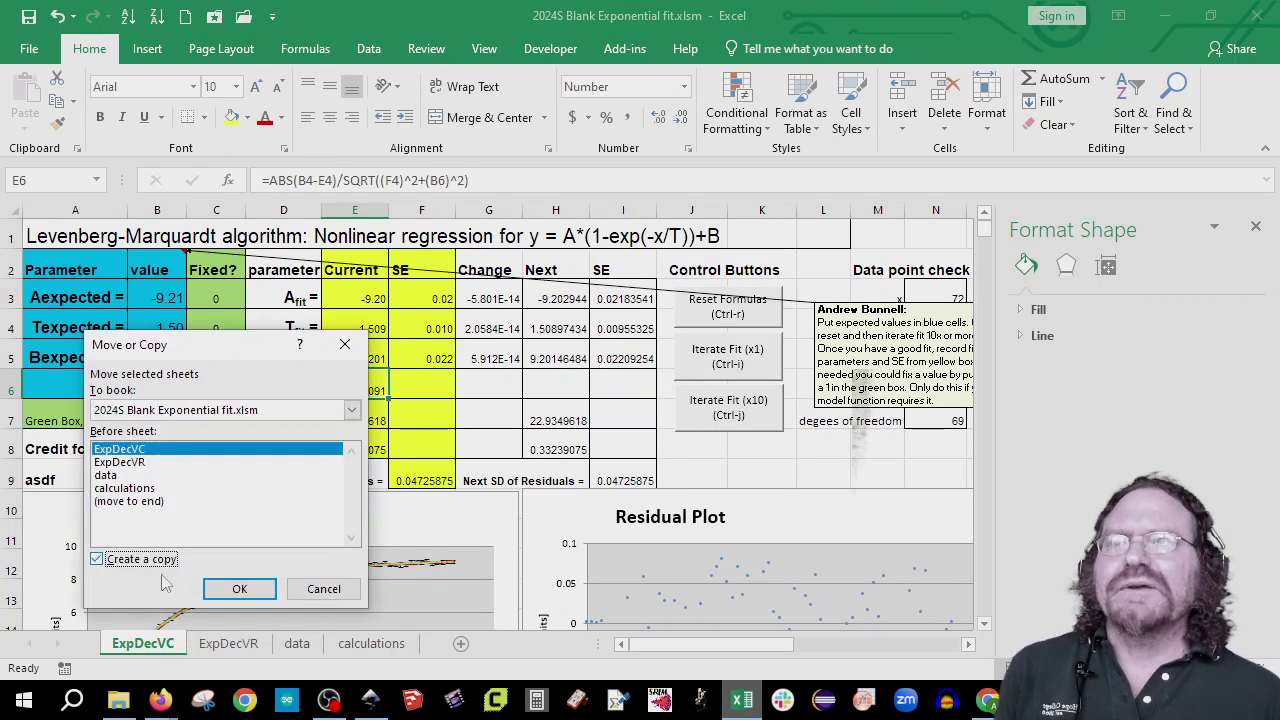
click(240, 589)
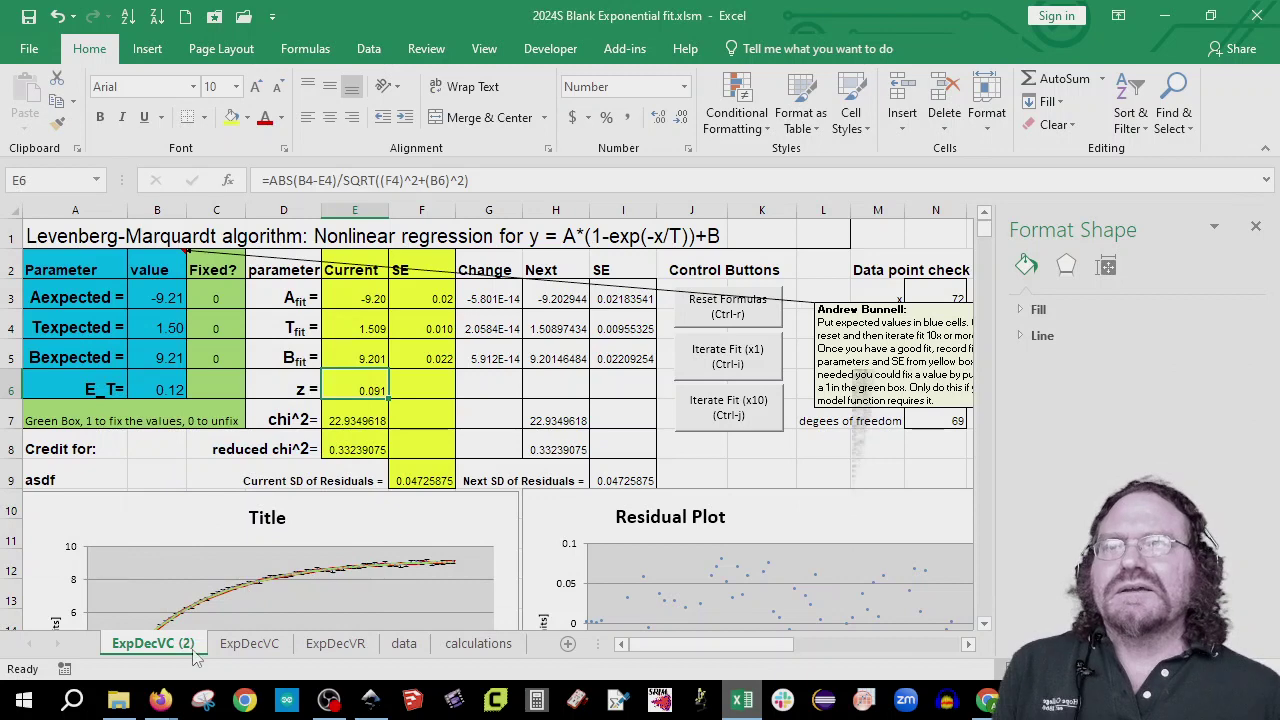
- Rename the copied sheet to ExpDecVC (3V)
double_click(186, 643)
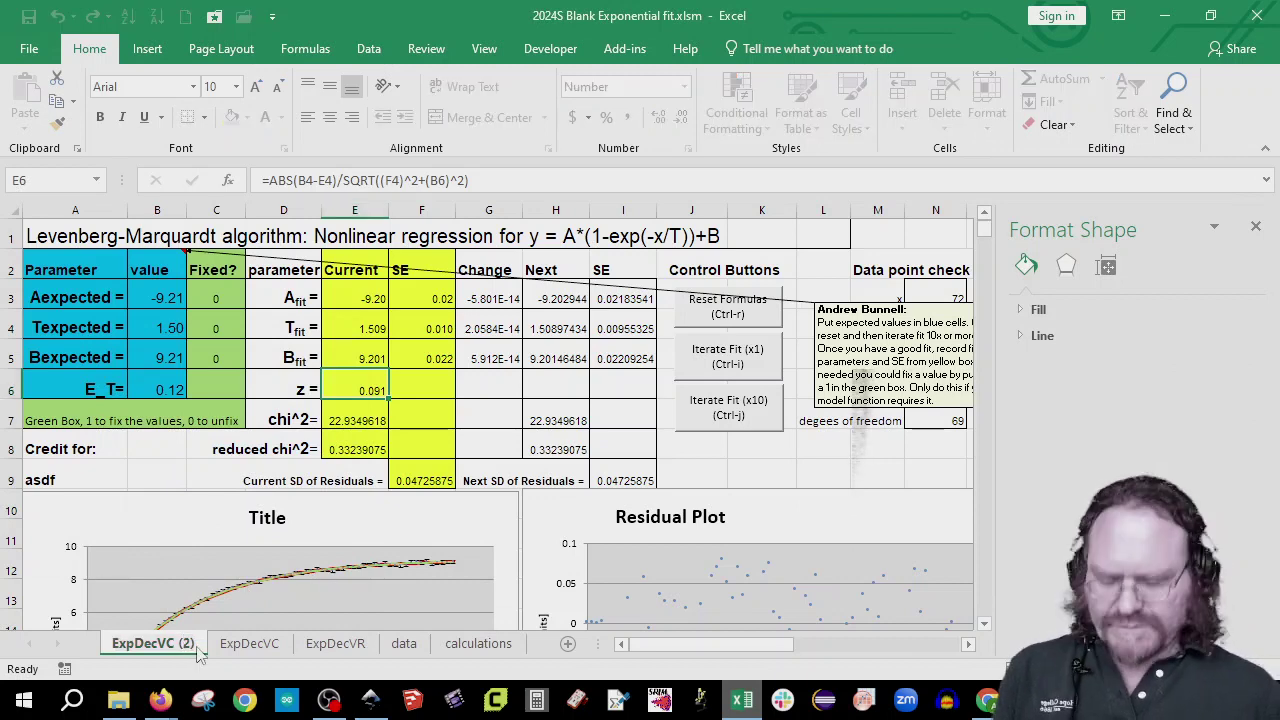
key(BackSpace)
key(BackSpace)
text(3V)
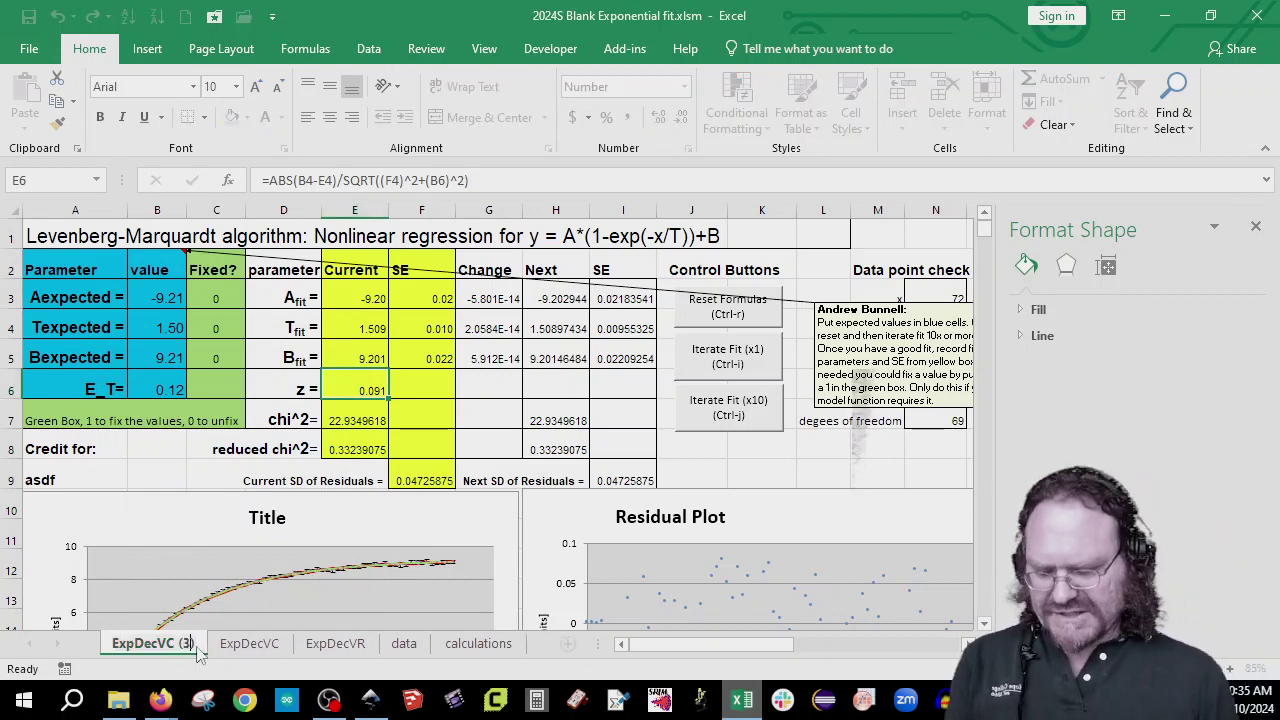
text())
key(Return)
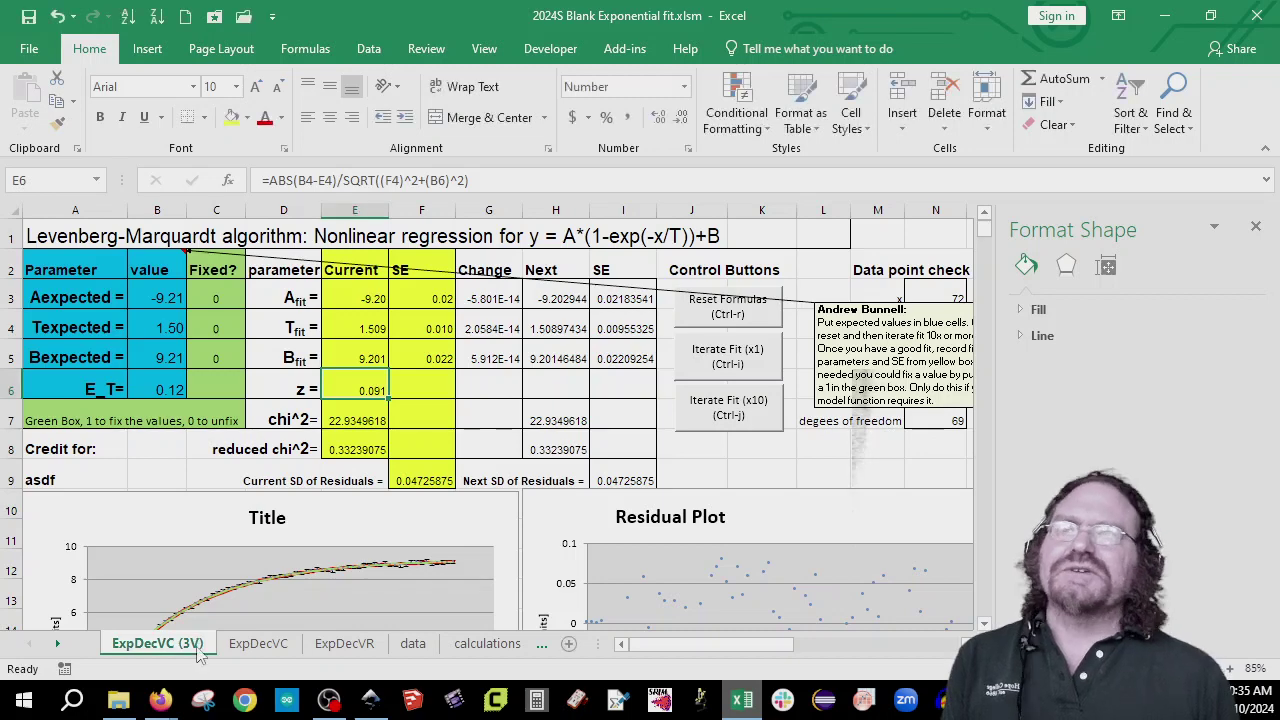
- Copy the new VC(V) column with its header from J1 down on the data sheet and paste it at C22 of ExpDecVC (3V)
click(418, 645)
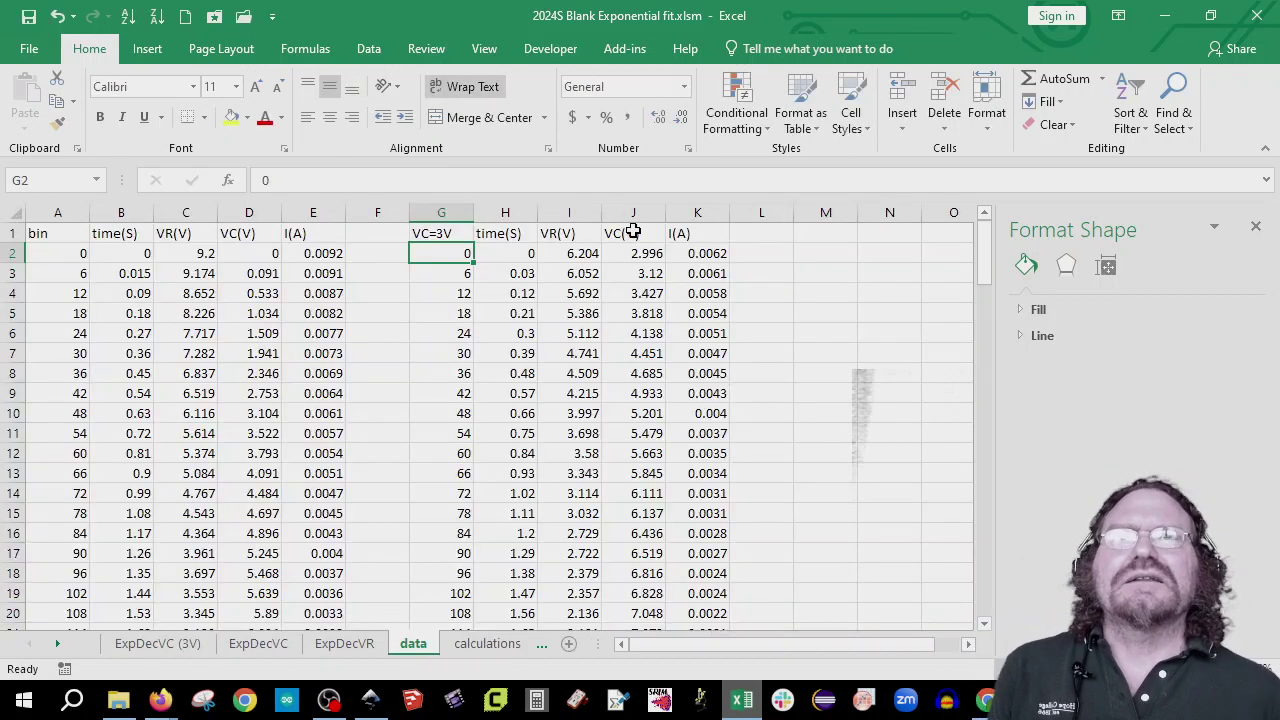
click(640, 233)
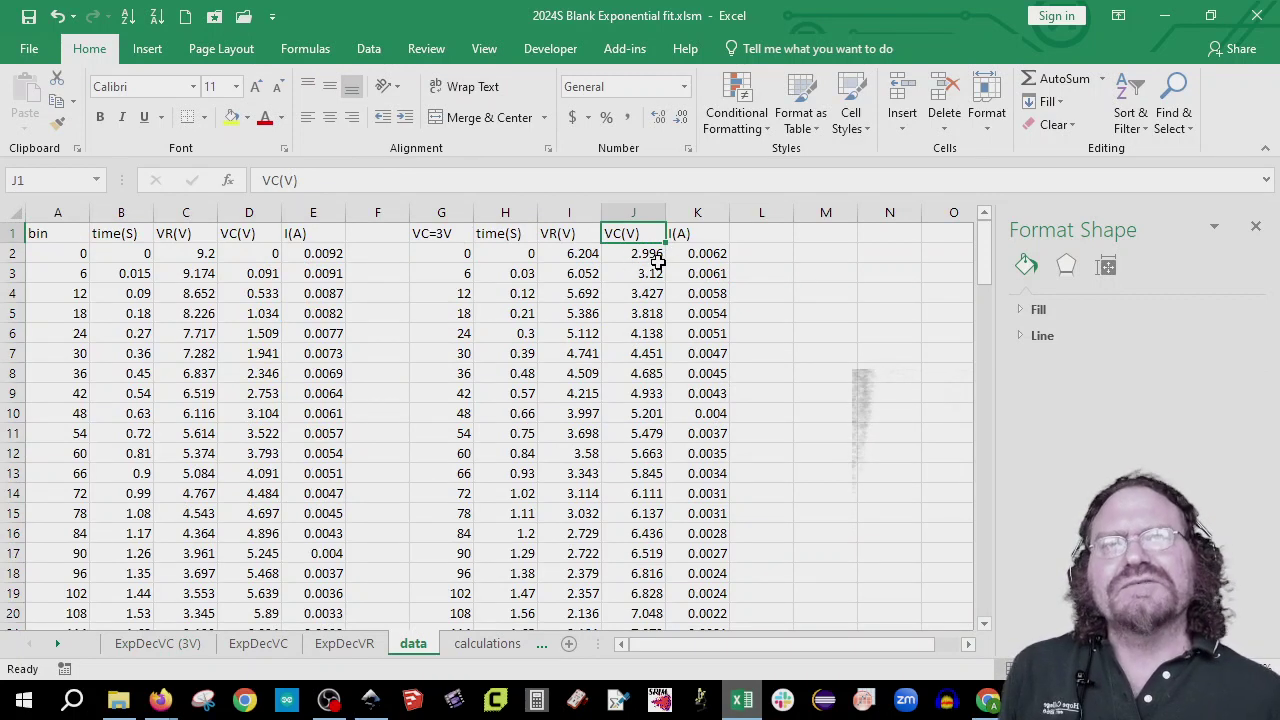
key(ctrl+shift+Down)
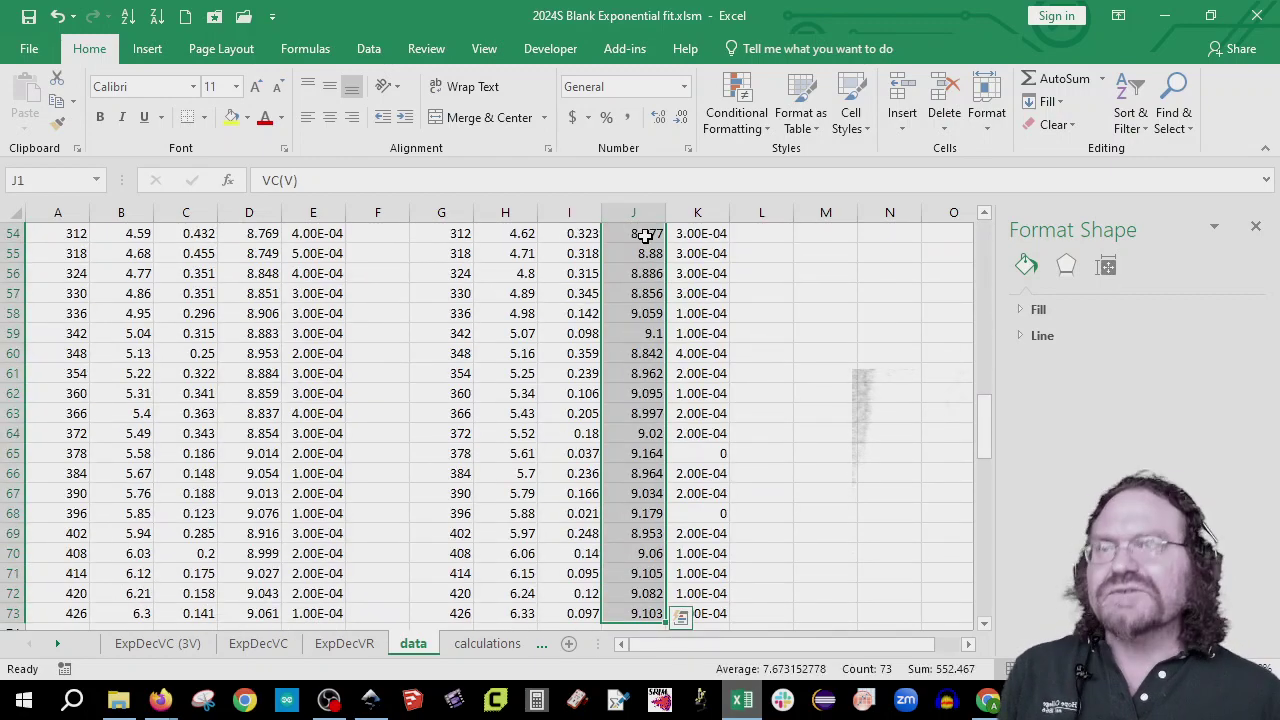
key(ctrl+c)
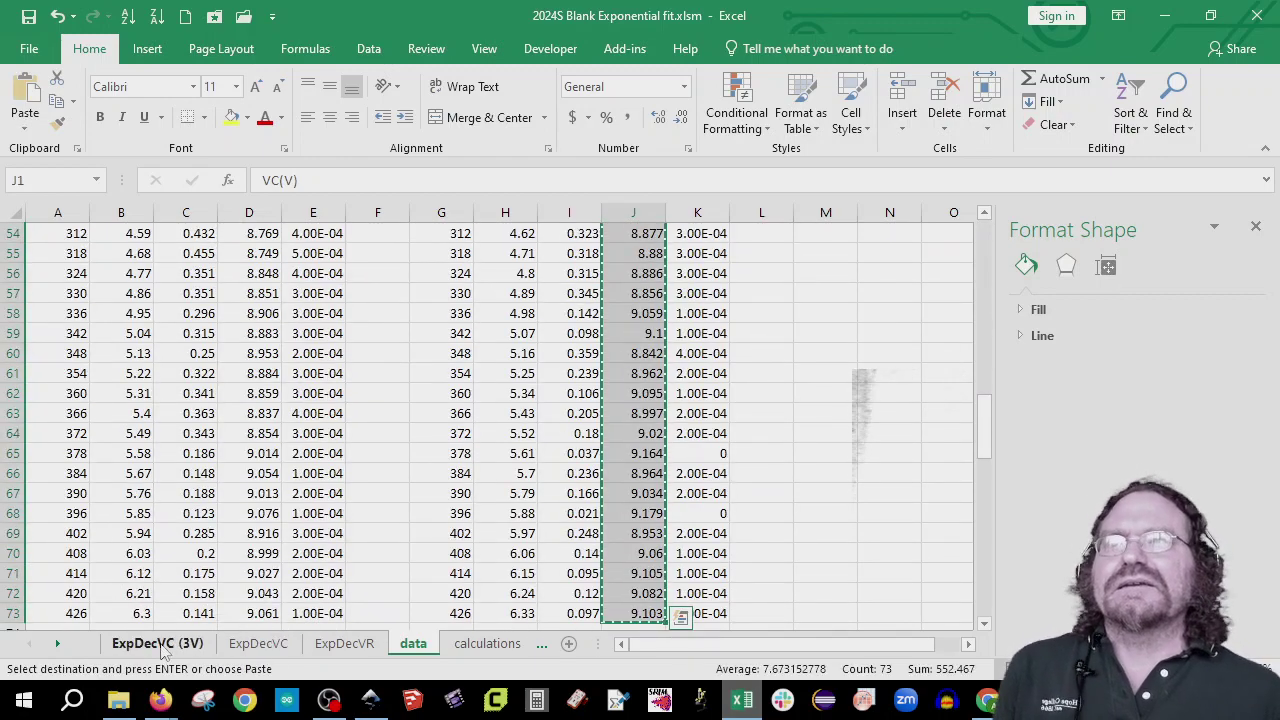
click(160, 644)
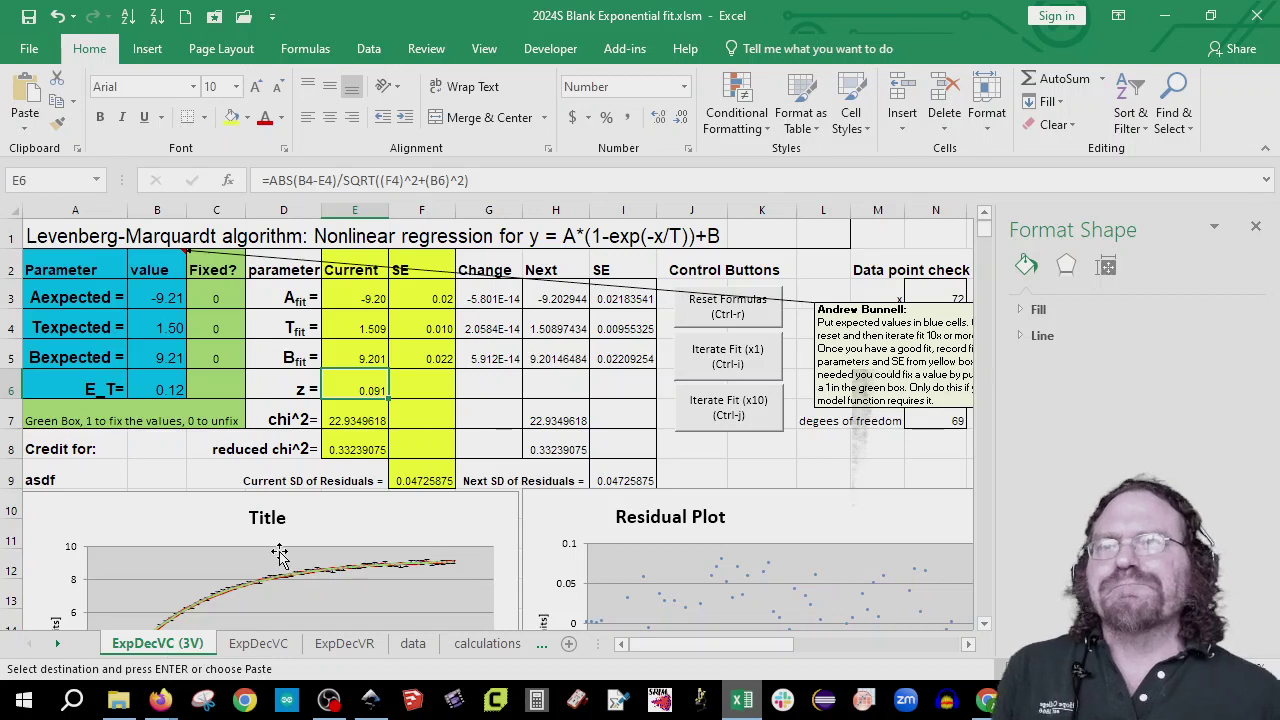
scroll(388, 572, down, 2)
scroll(388, 572, down, 2)
click(216, 488)
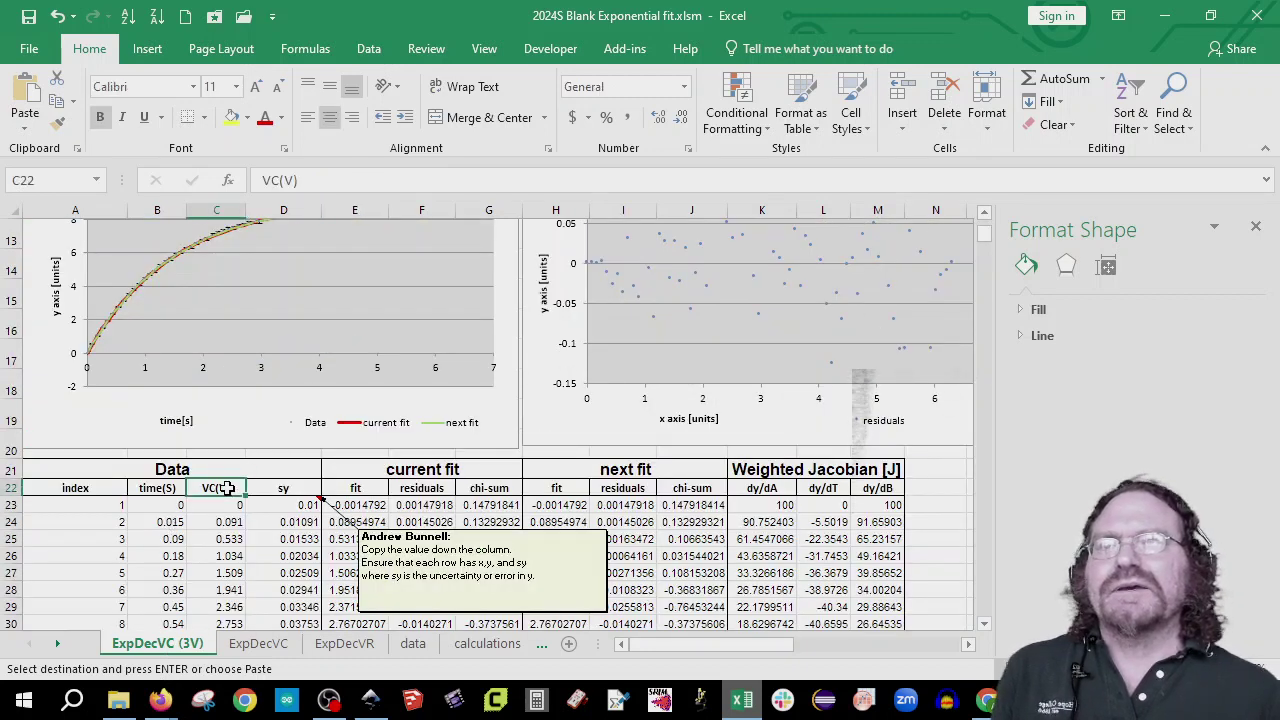
right_click(226, 489)
click(299, 127)
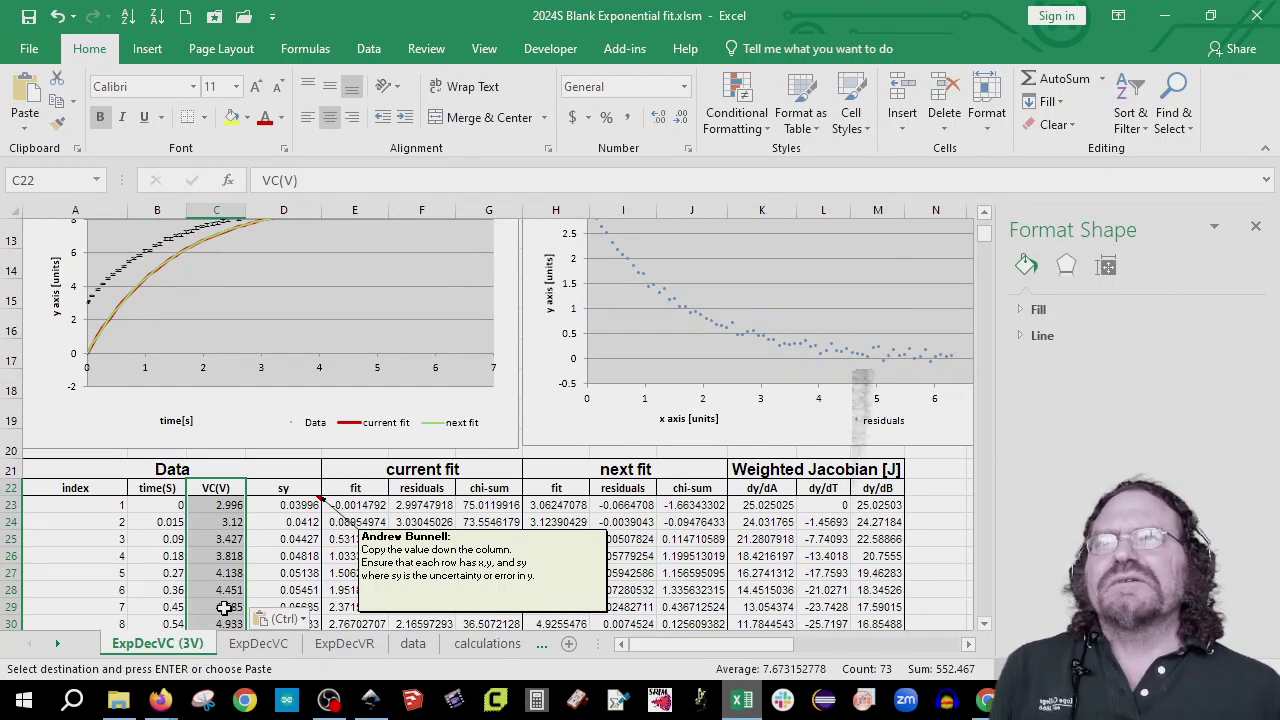
- Compare the new data with the fit chart and change the Aexpected formula on ExpDecVC (3V) to =-calculations!B4+3
scroll(214, 600, up, 2)
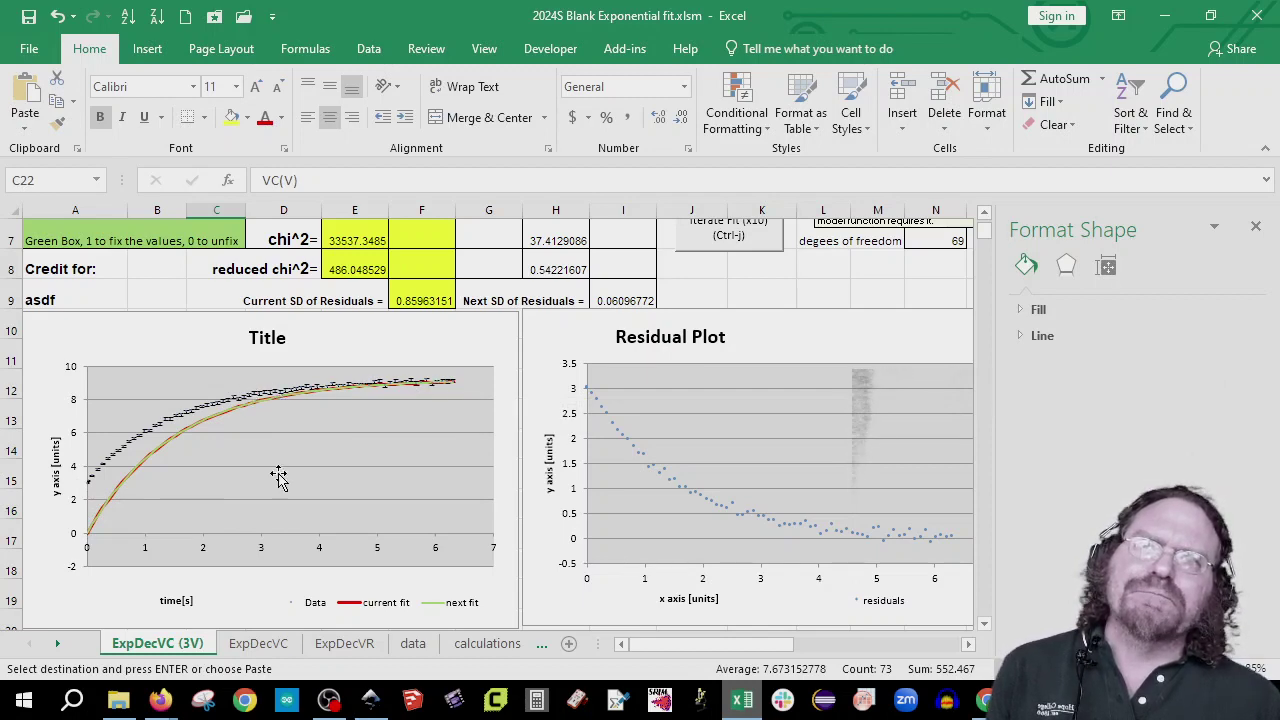
scroll(280, 470, up, 2)
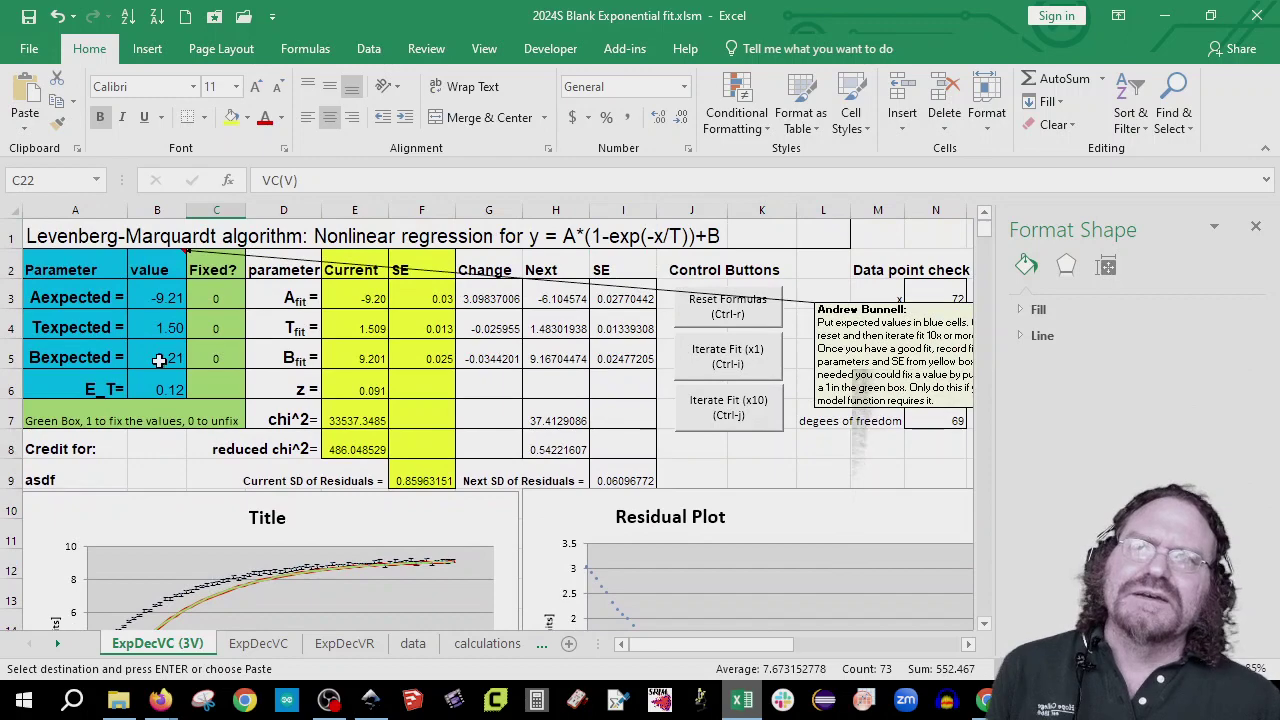
scroll(88, 603, down, 1)
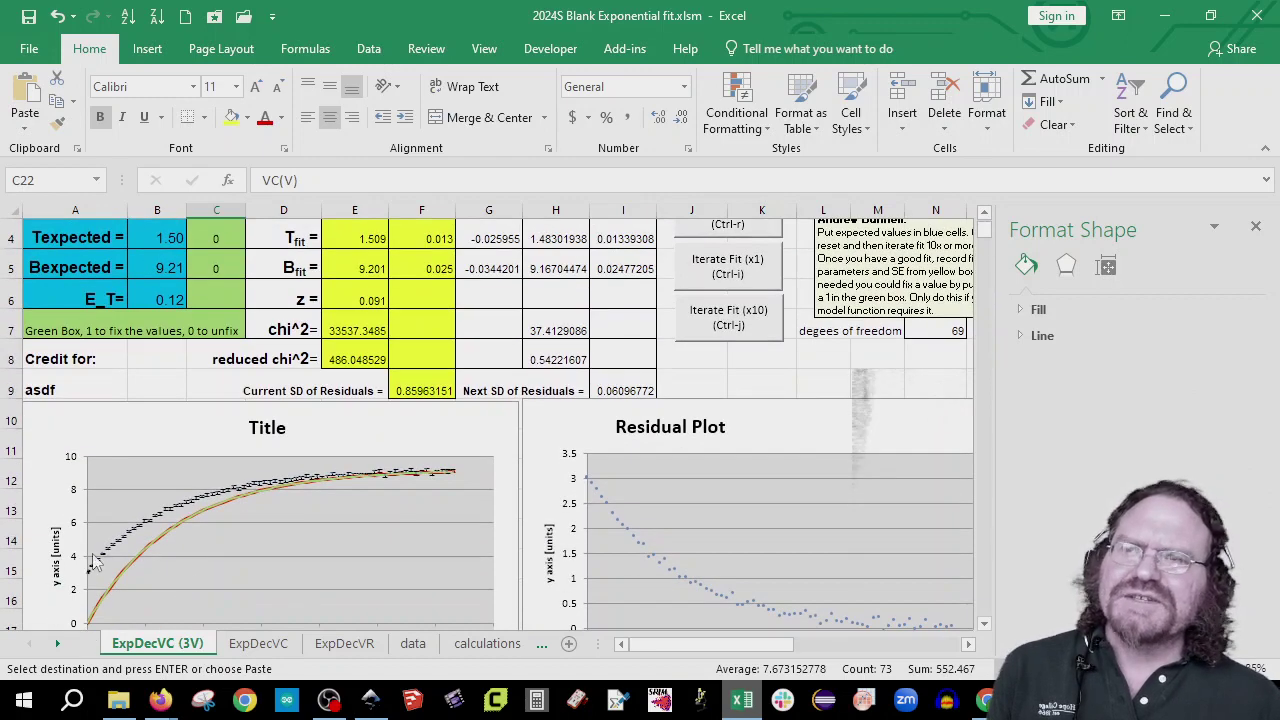
scroll(198, 555, up, 1)
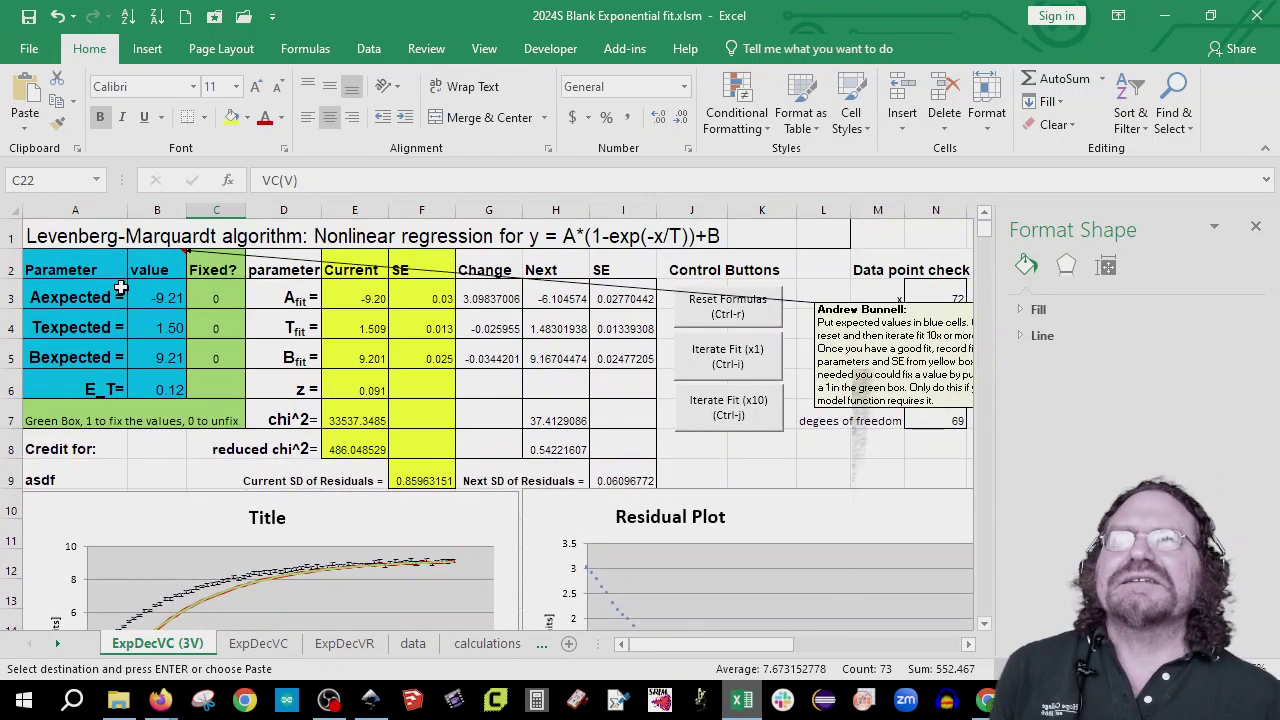
double_click(172, 297)
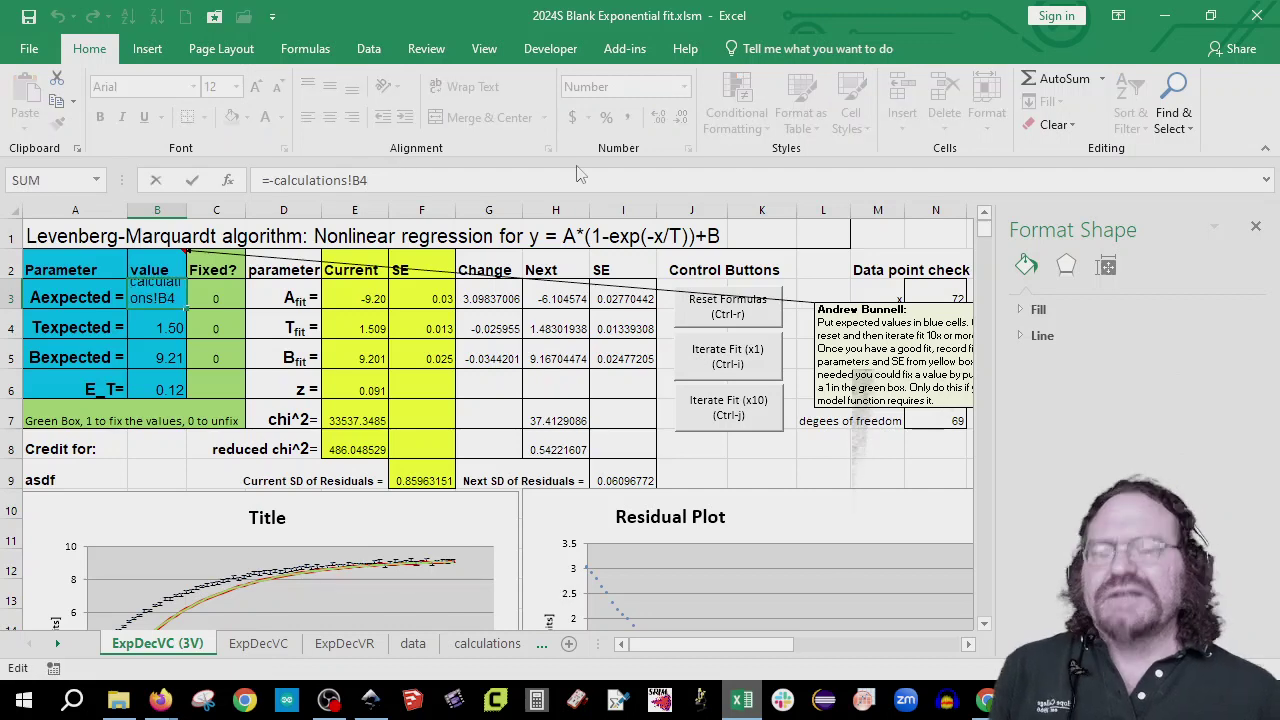
text(+)
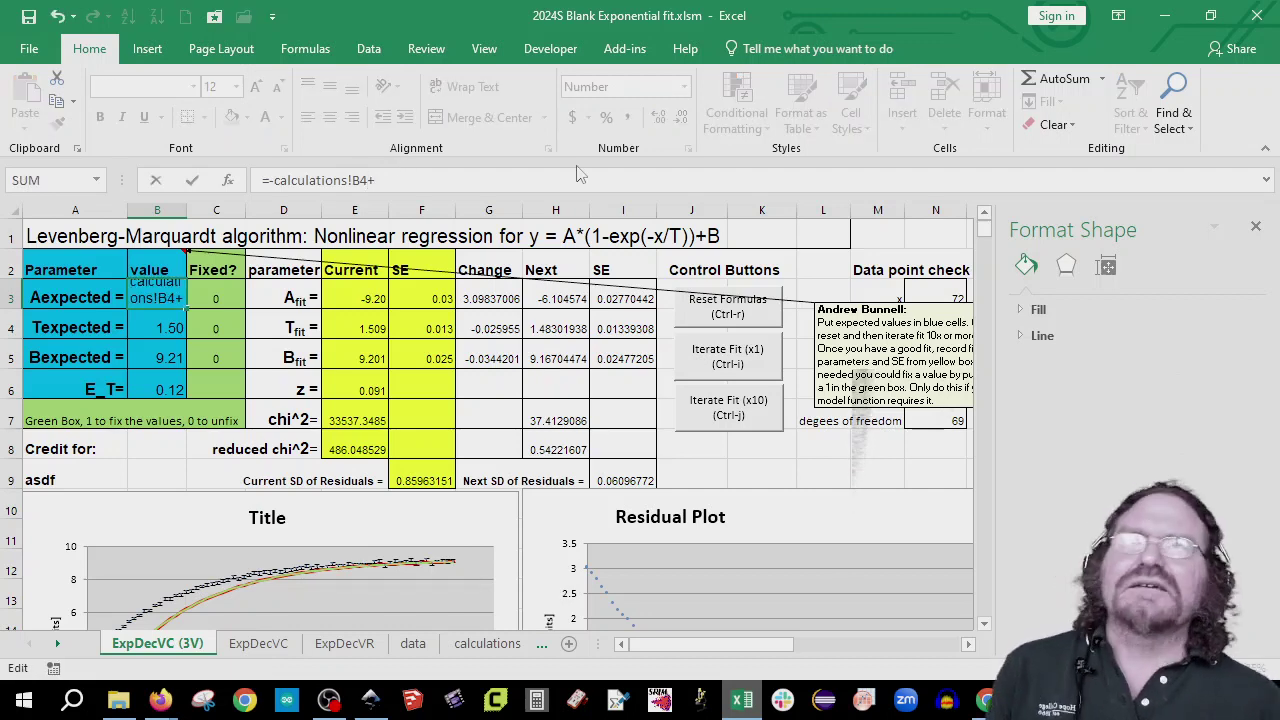
text(3)
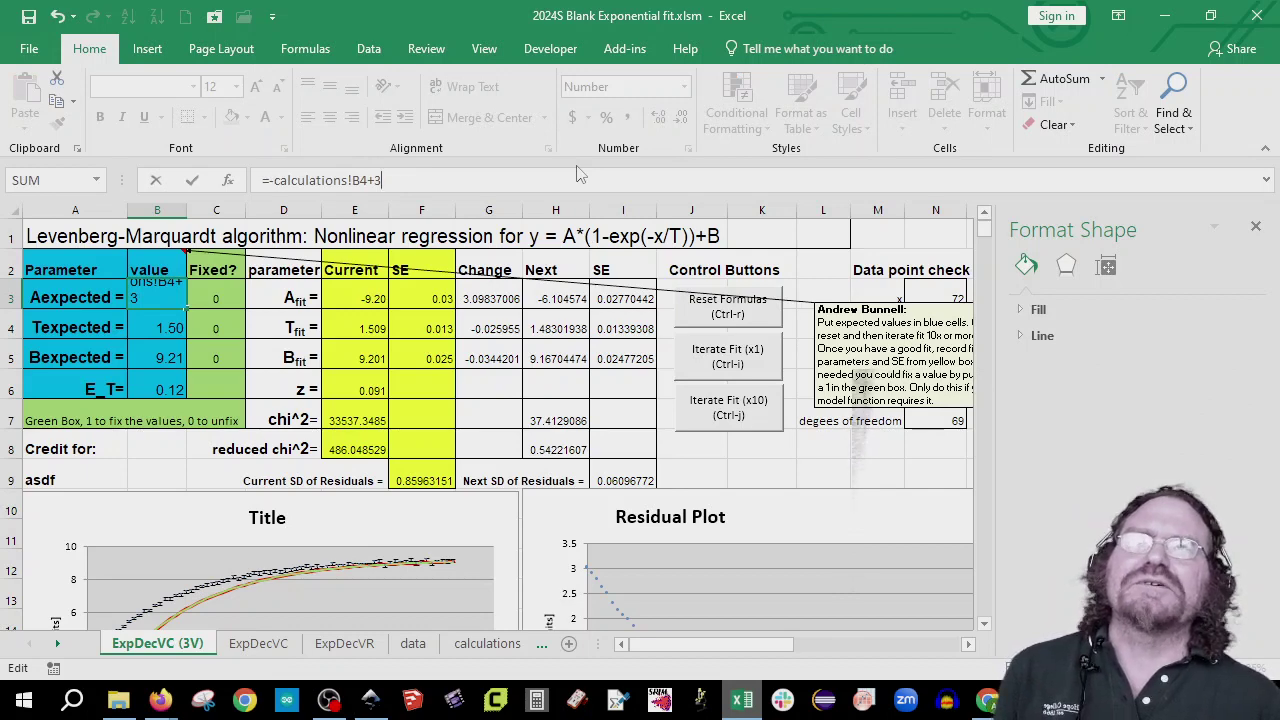
key(Return)
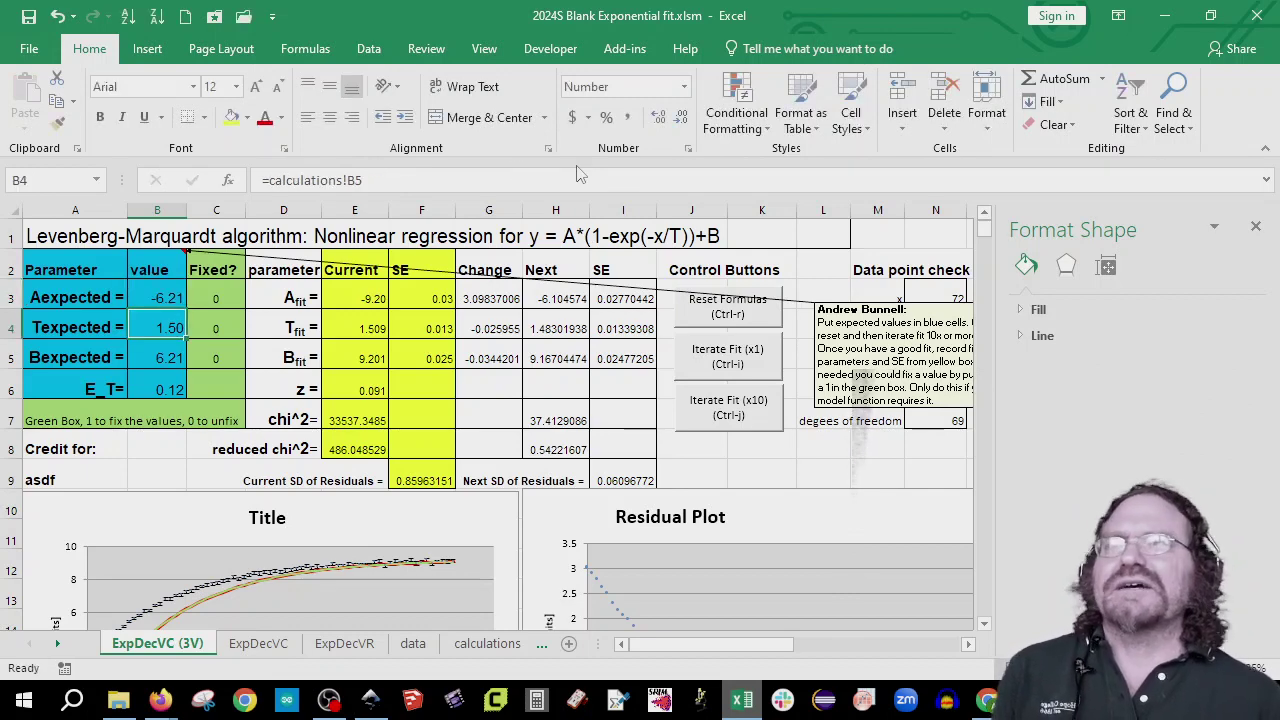
scroll(371, 423, down, 1)
scroll(523, 374, up, 1)
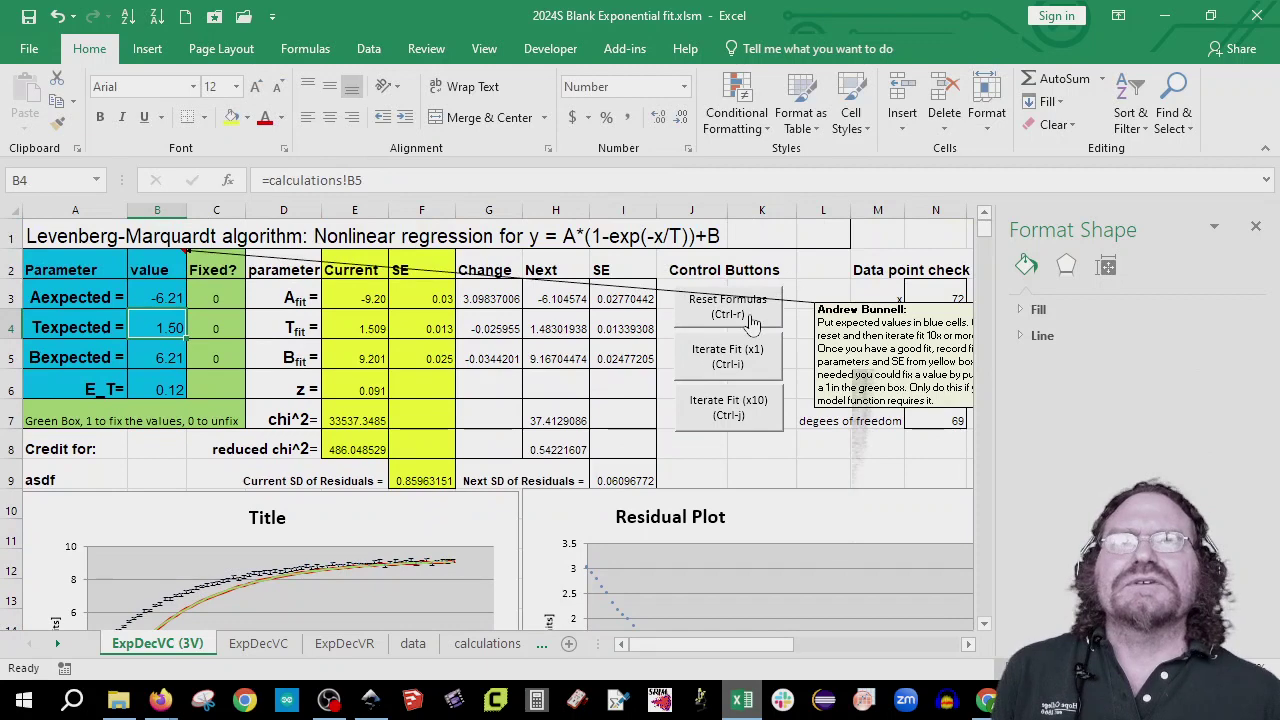
- Reset the fit formulas on ExpDecVC (3V) to the expected values and compare the fit curve with the data
click(752, 323)
scroll(434, 420, down, 2)
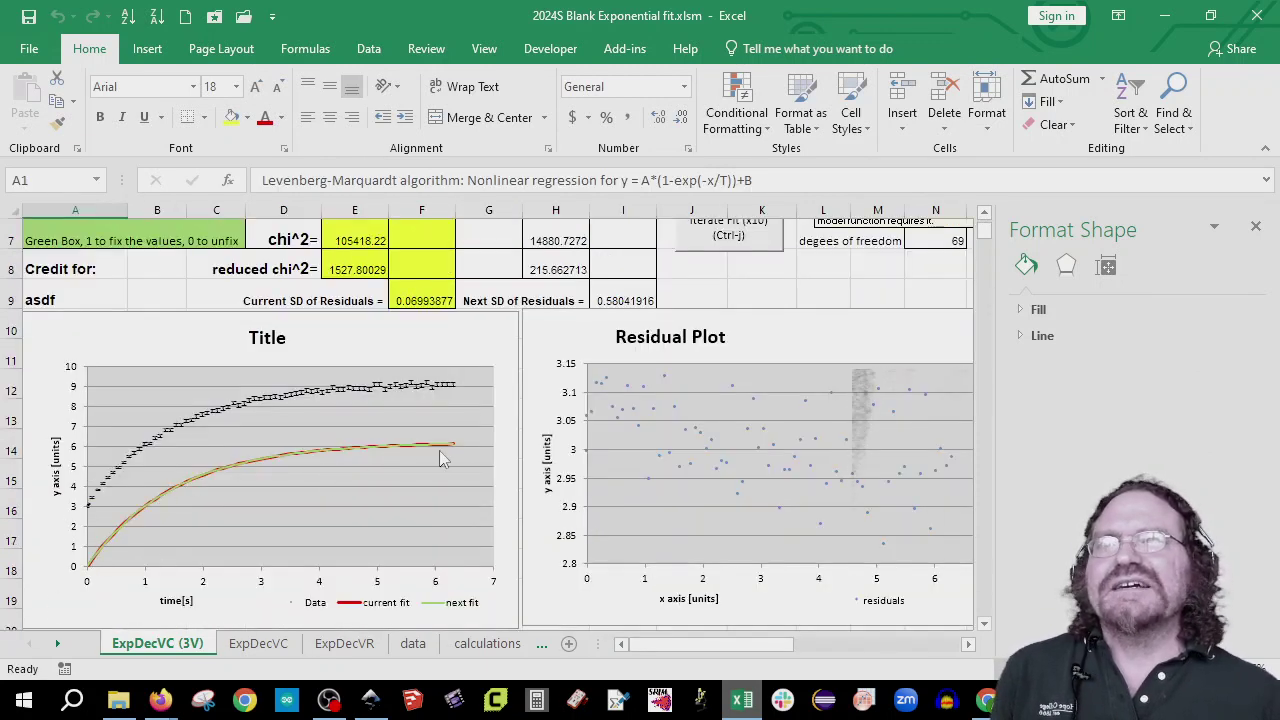
scroll(442, 452, up, 2)
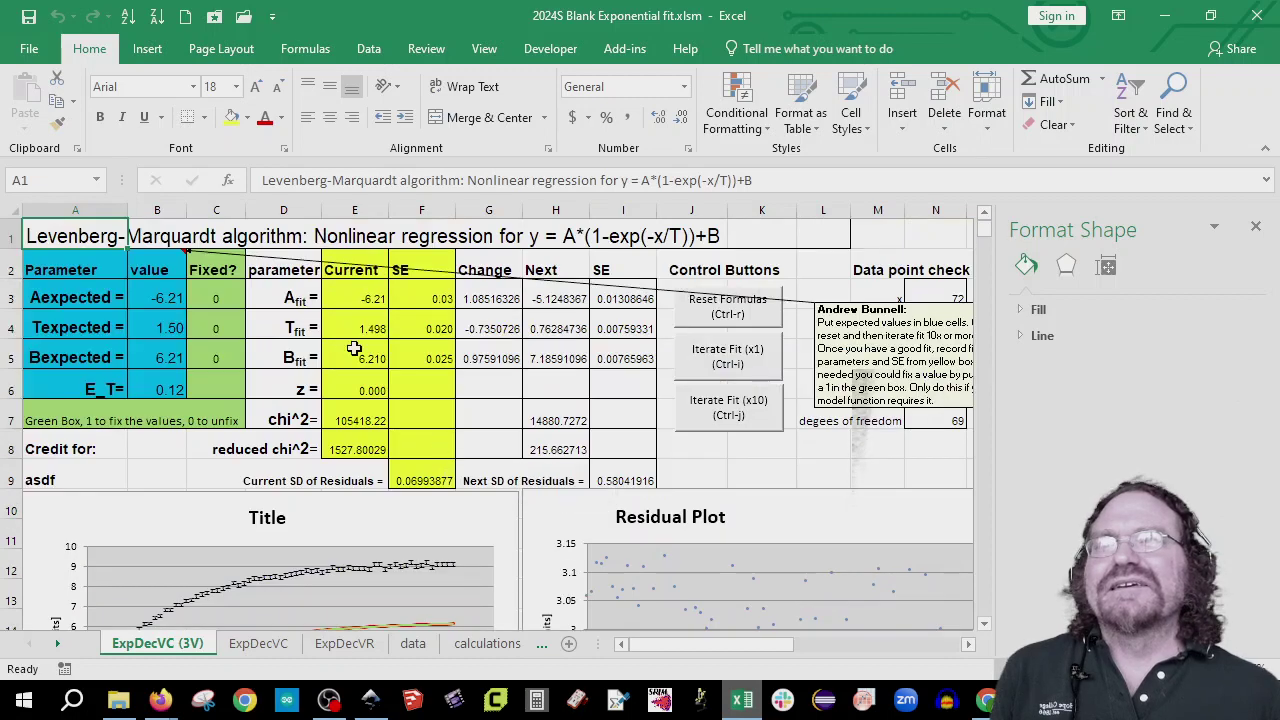
- Change the Bexpected formula on ExpDecVC (3V) to =-B3+3, reset the fit formulas and check the curve against the data
click(161, 357)
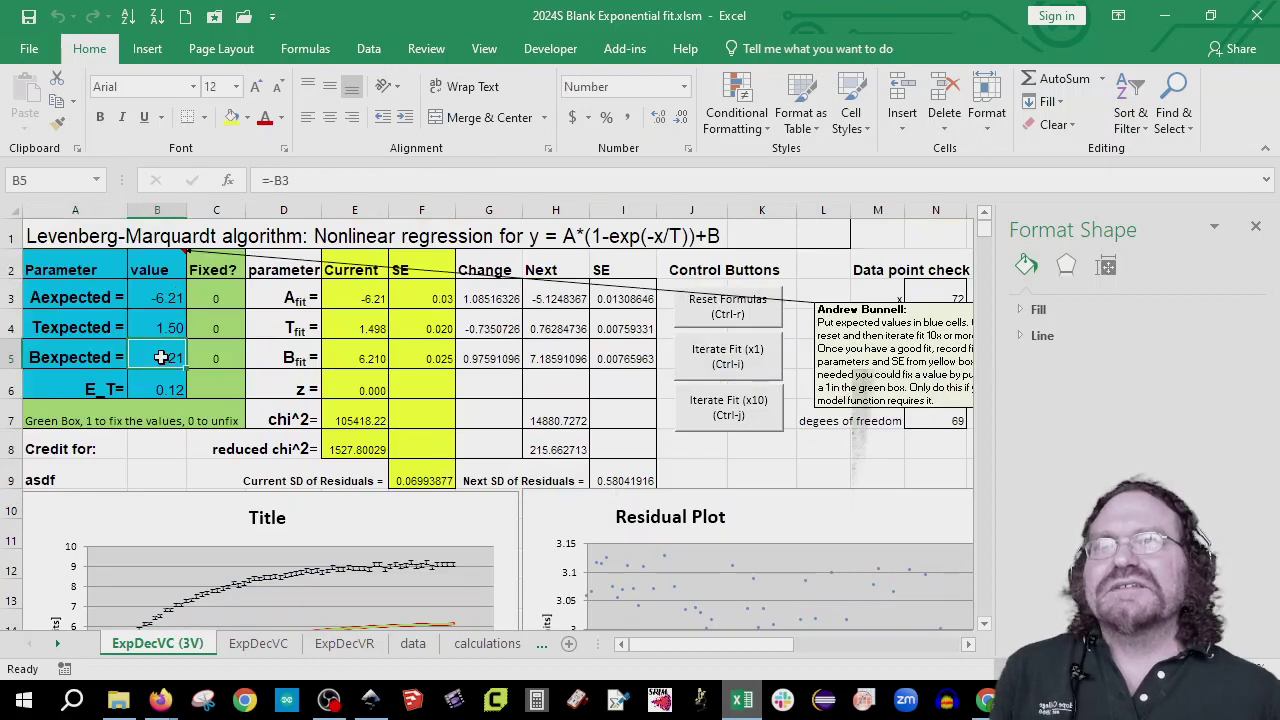
click(325, 179)
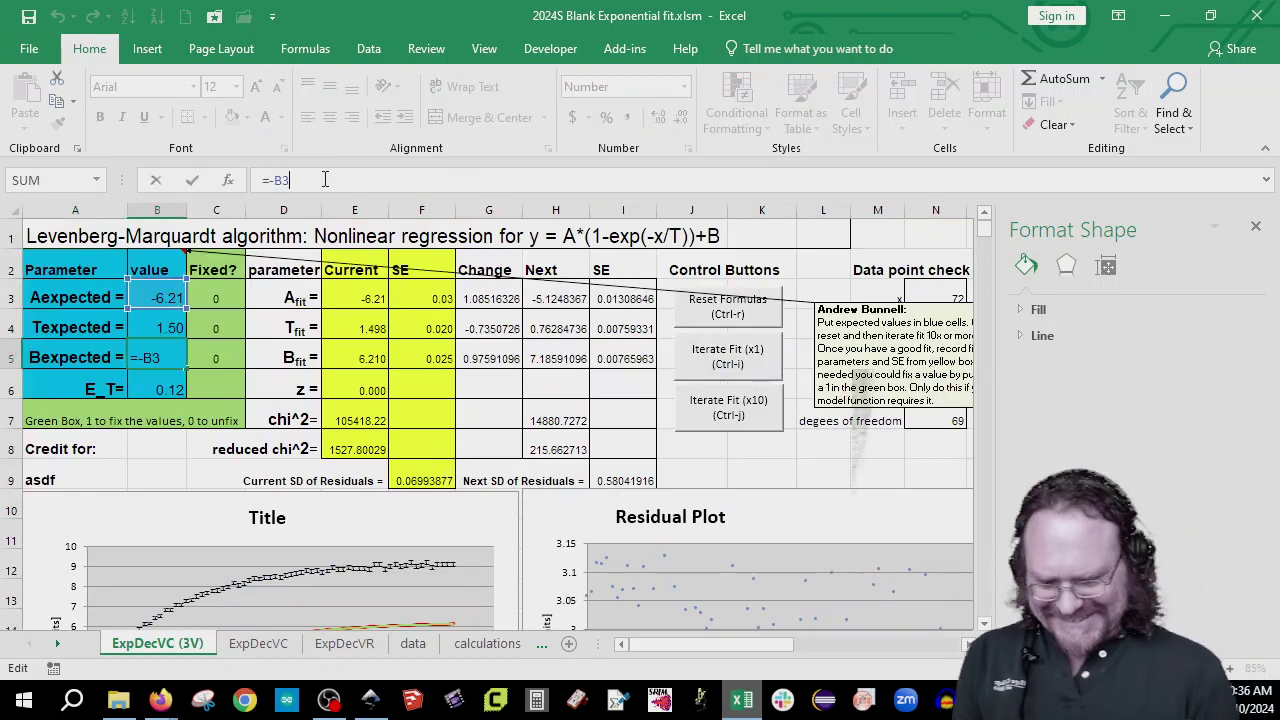
text(+)
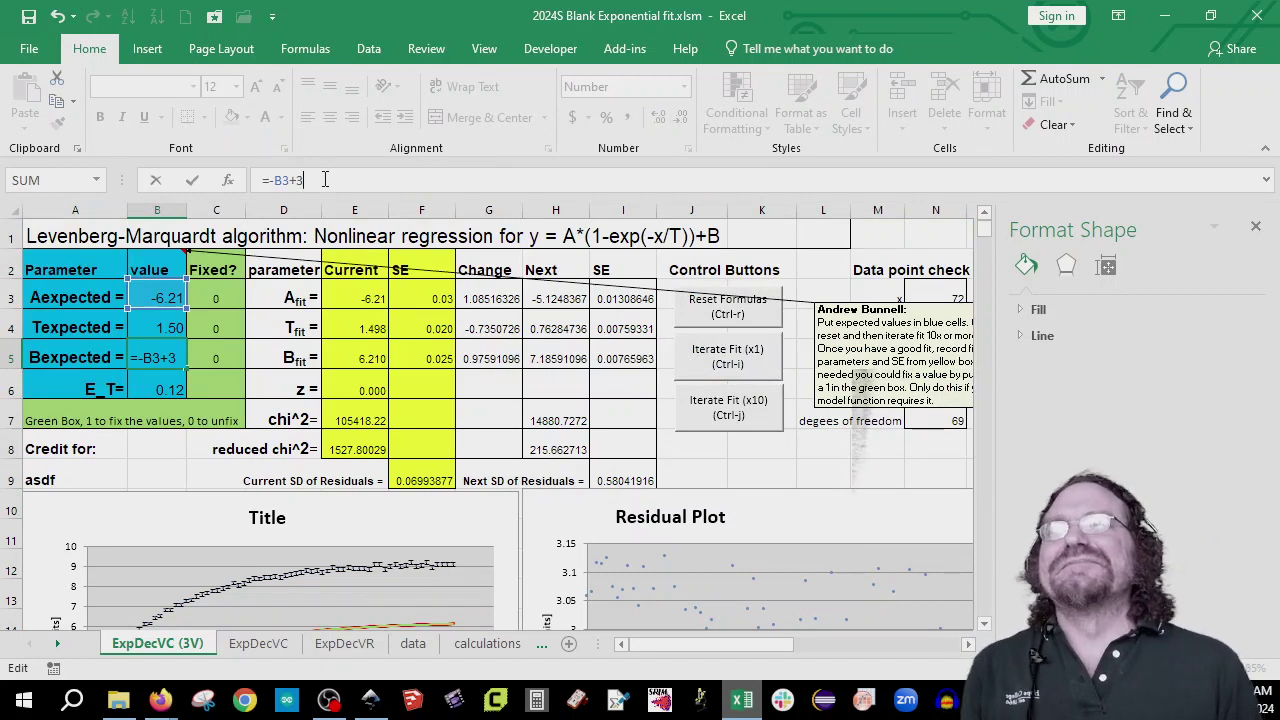
text(3)
key(Return)
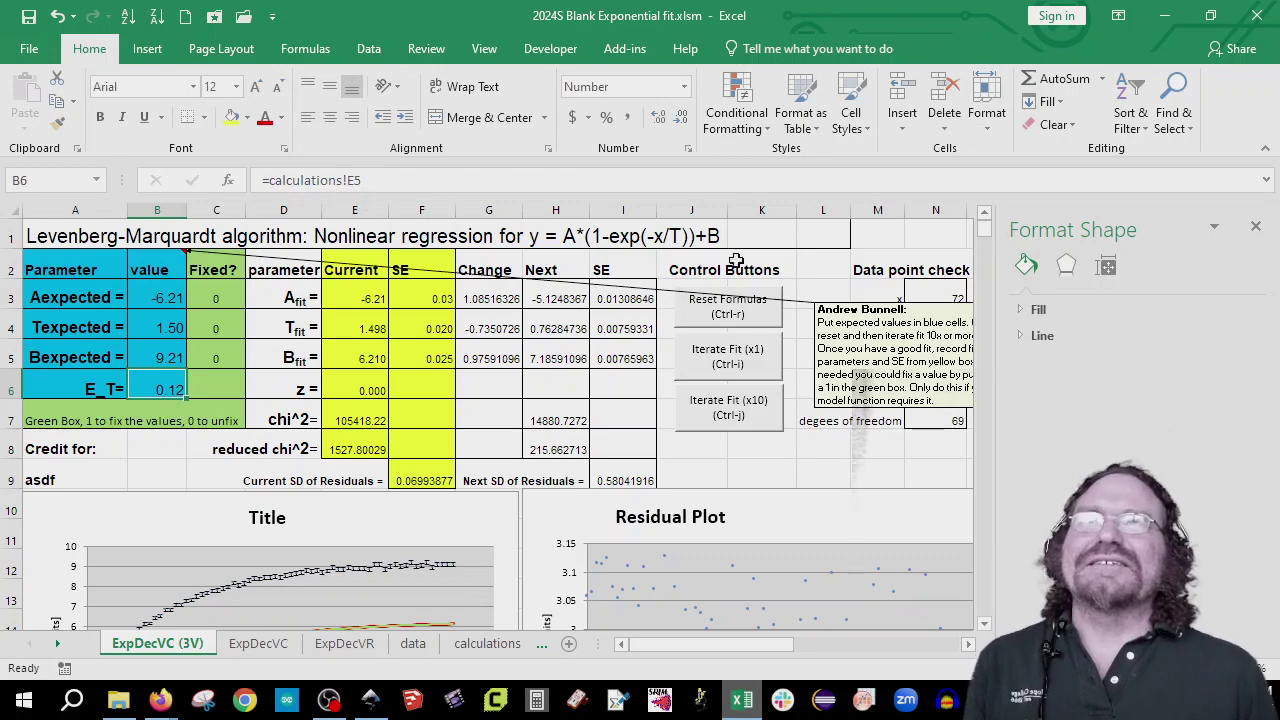
click(716, 318)
scroll(491, 451, down, 2)
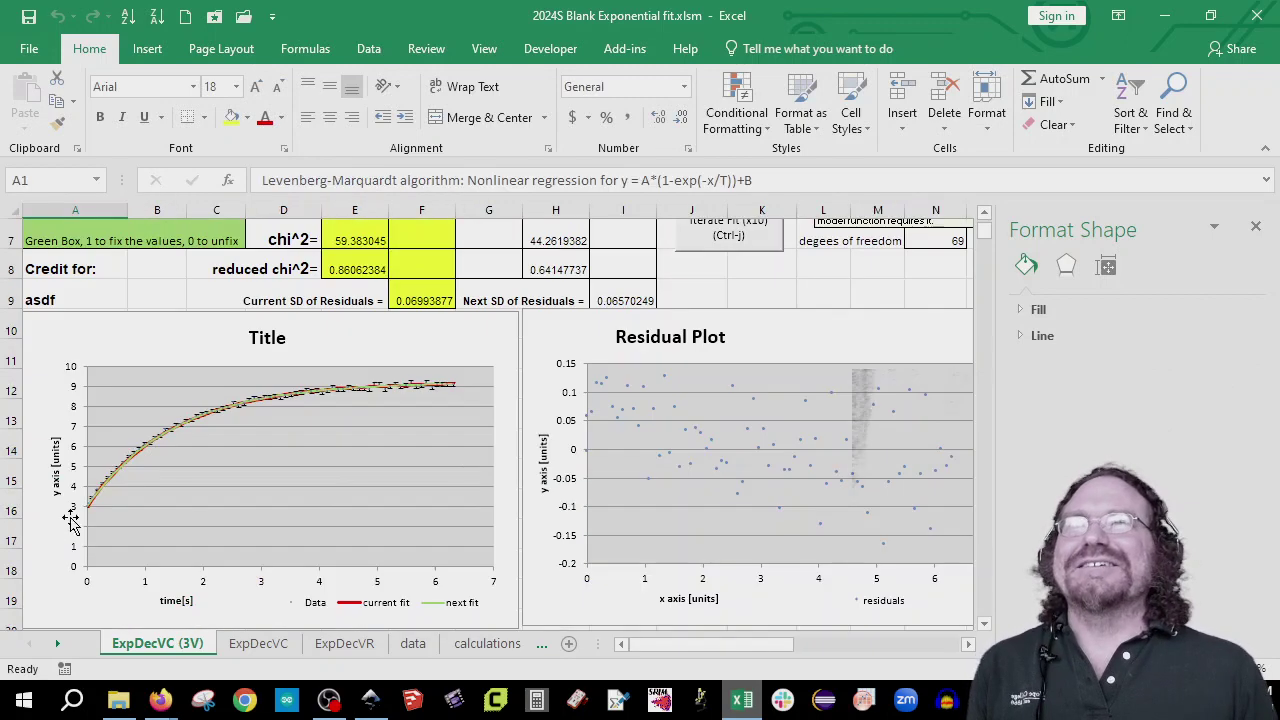
scroll(499, 390, up, 2)
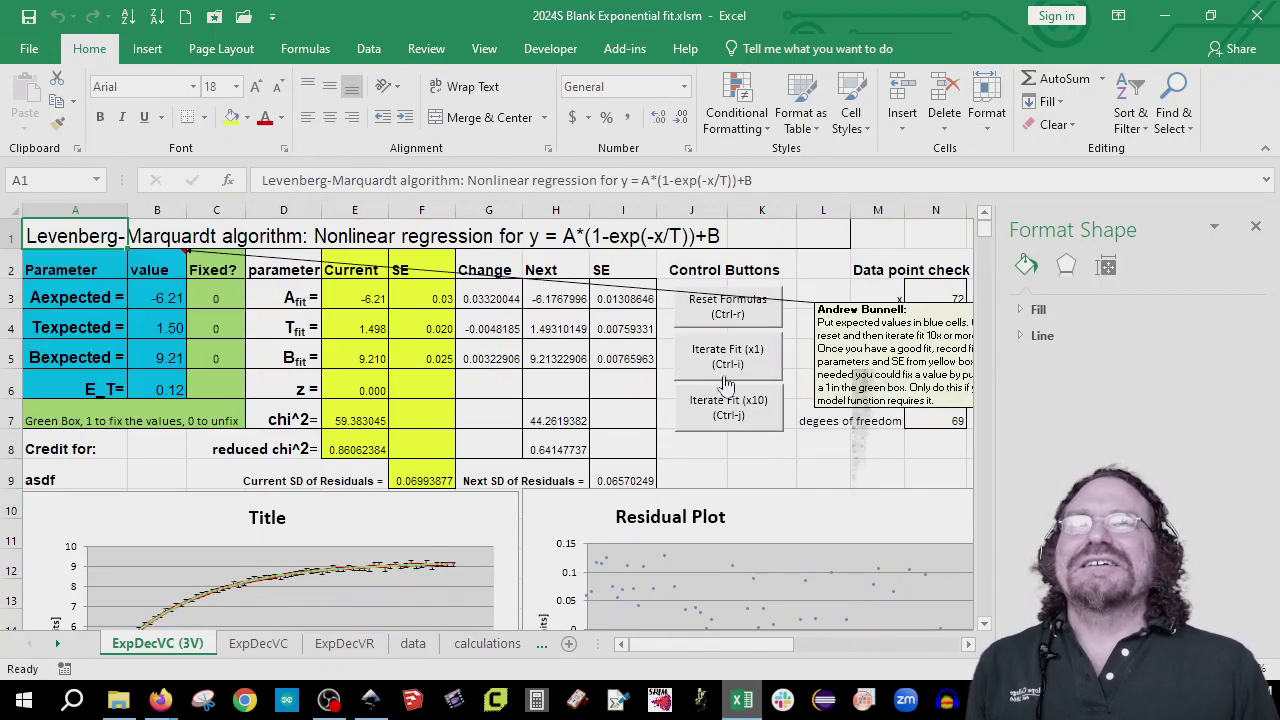
- Iterate the ExpDecVC (3V) fit ten times and examine the fit chart, residual plot and fitted parameters
click(773, 428)
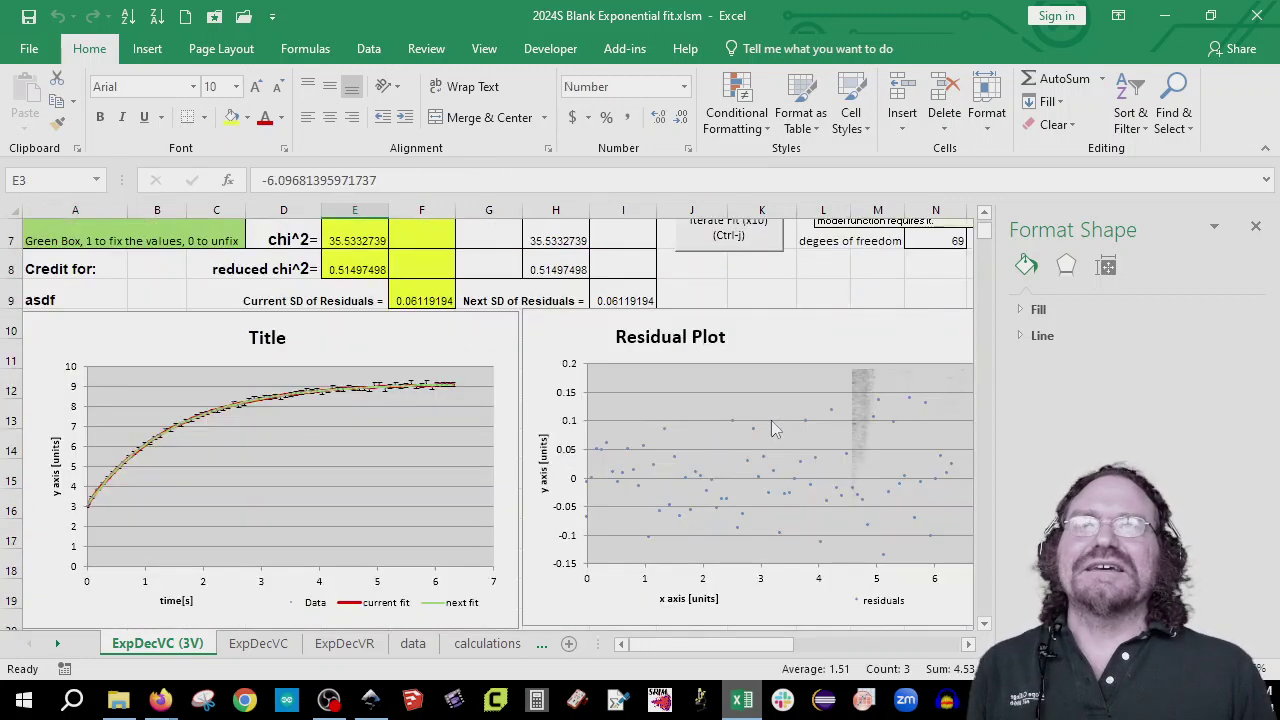
scroll(772, 424, down, 2)
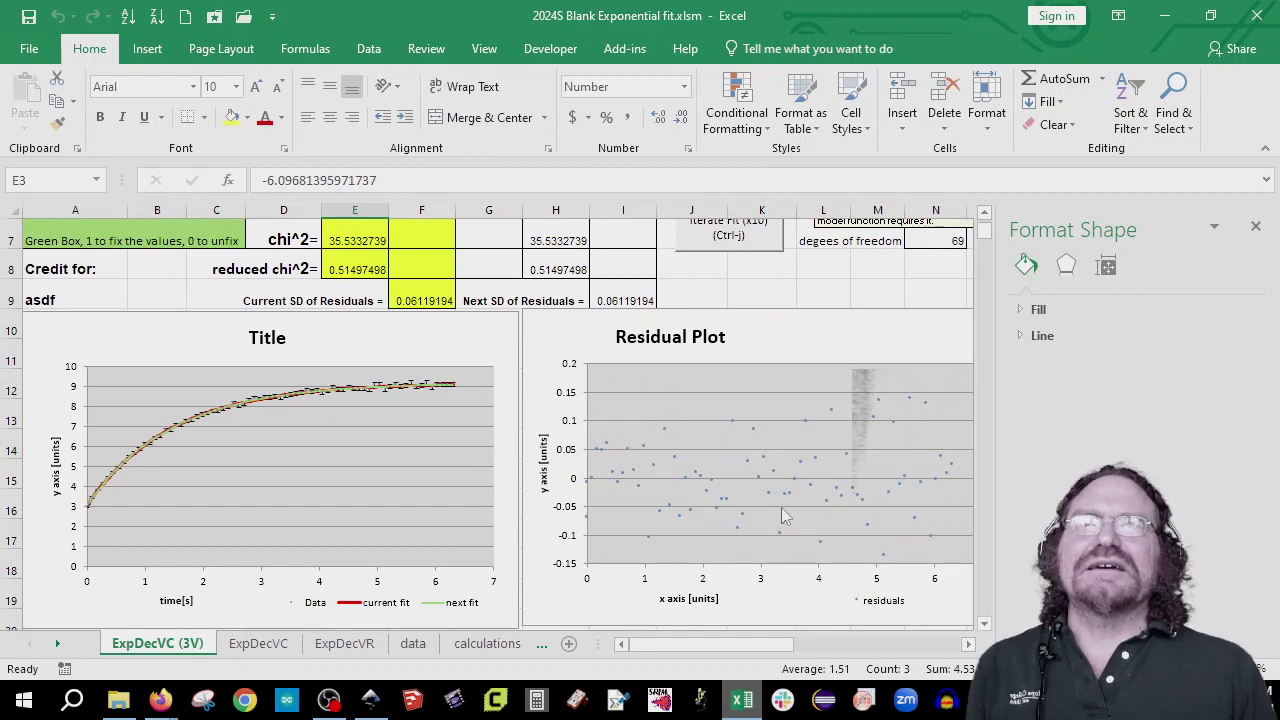
scroll(777, 505, up, 2)
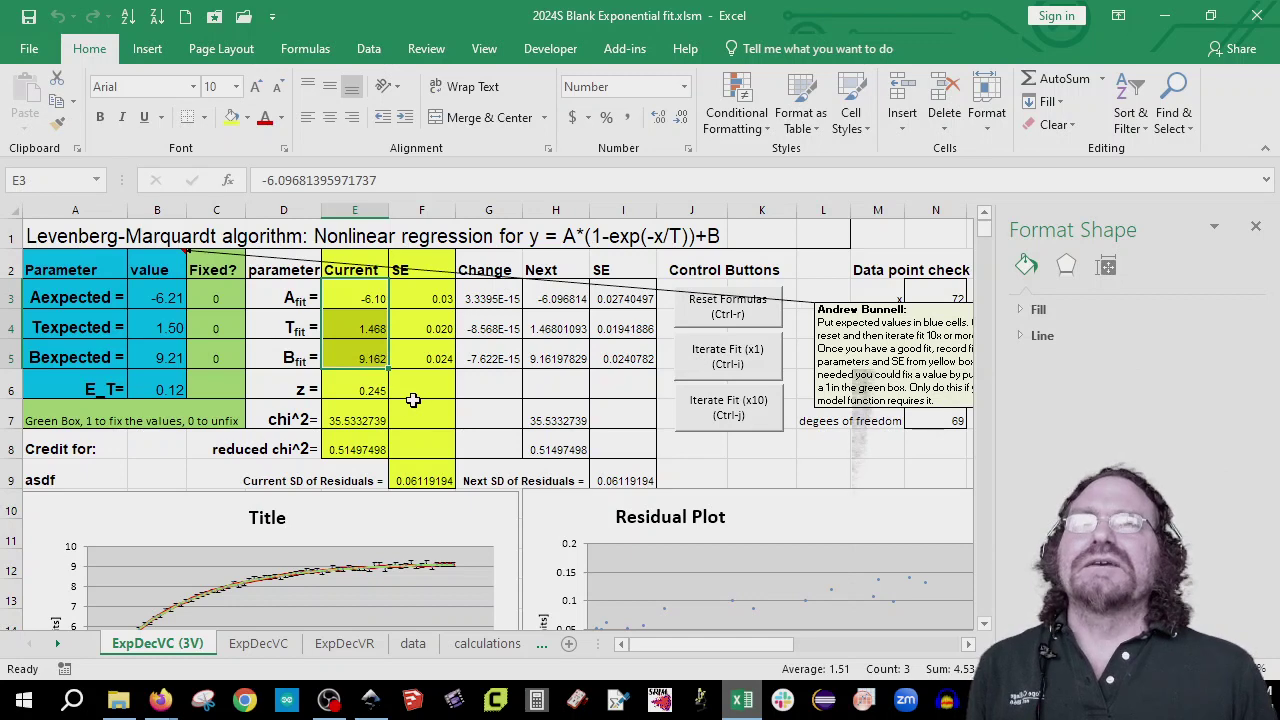
scroll(413, 399, down, 3)
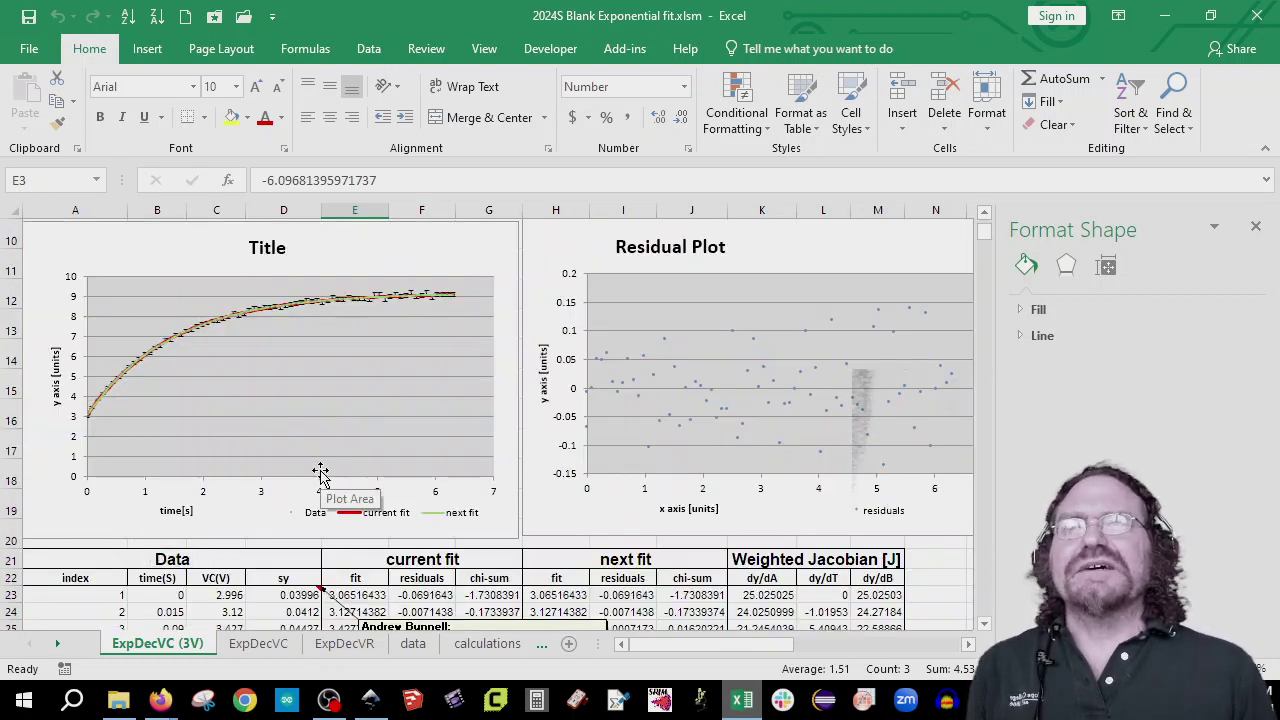
- Review the ExpDecVC and ExpDecVR sheets to compare their fits with the 3 V charging fit
click(256, 645)
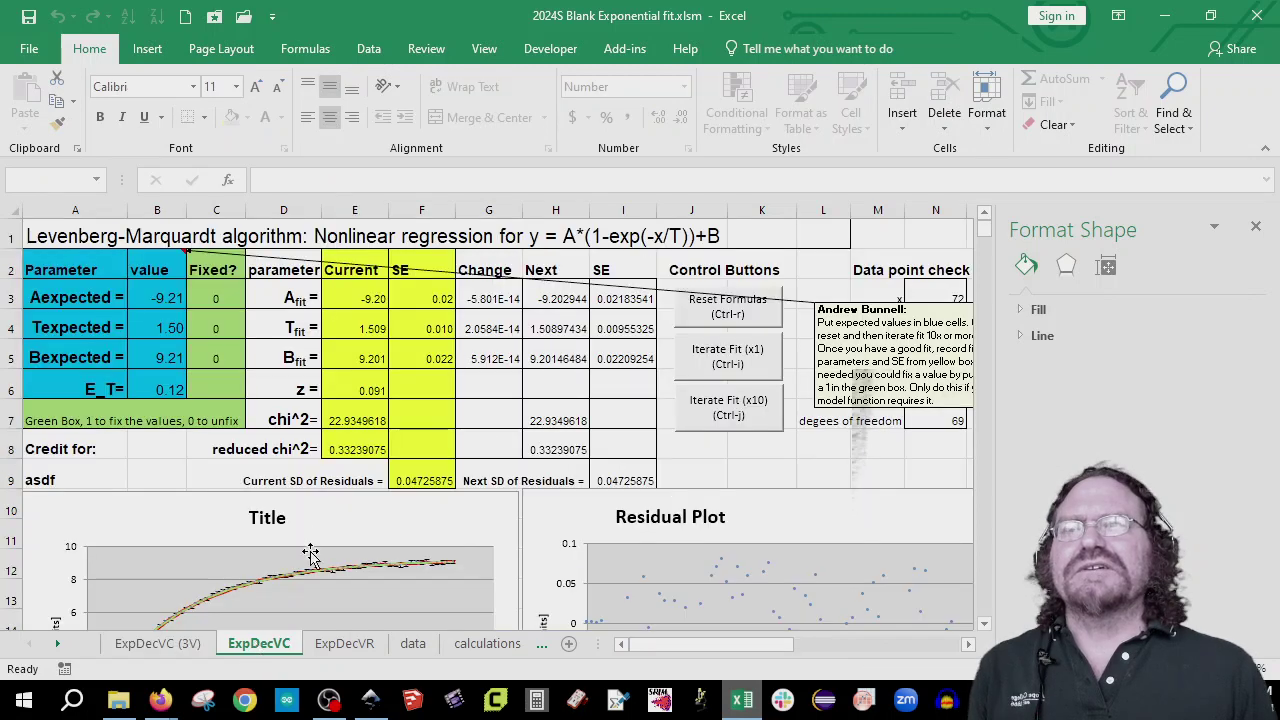
click(345, 645)
scroll(345, 509, up, 2)
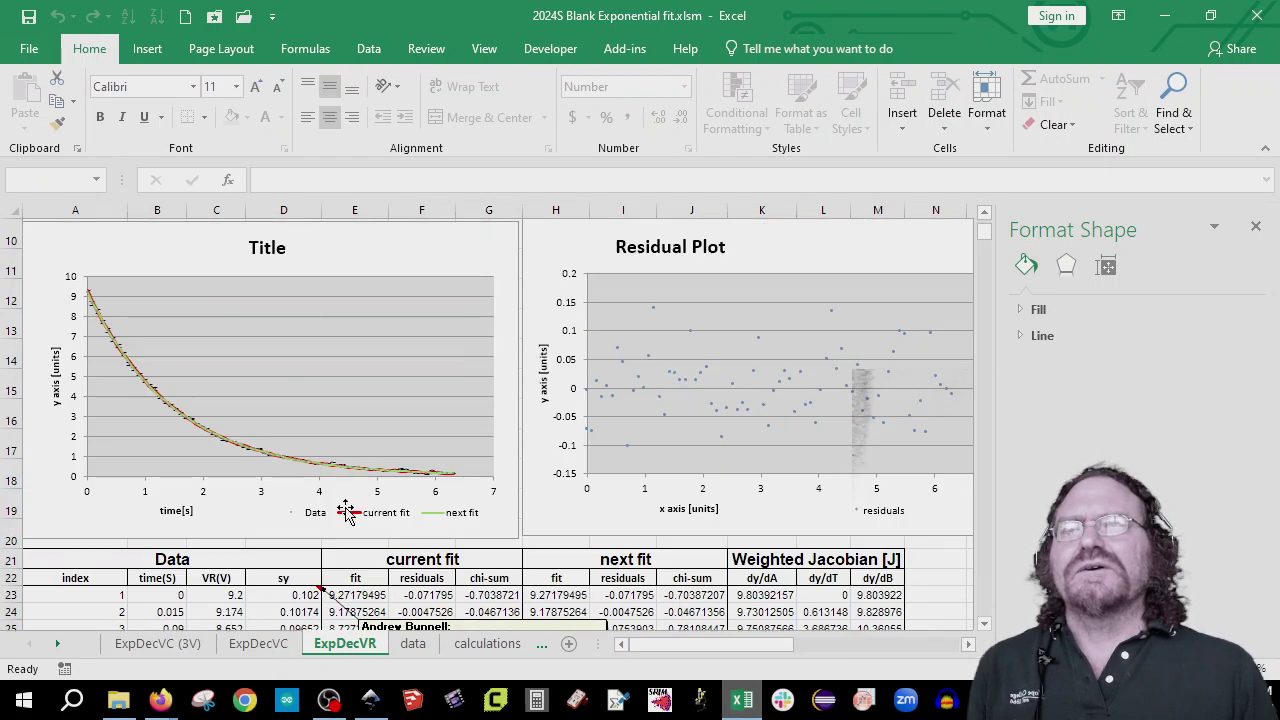